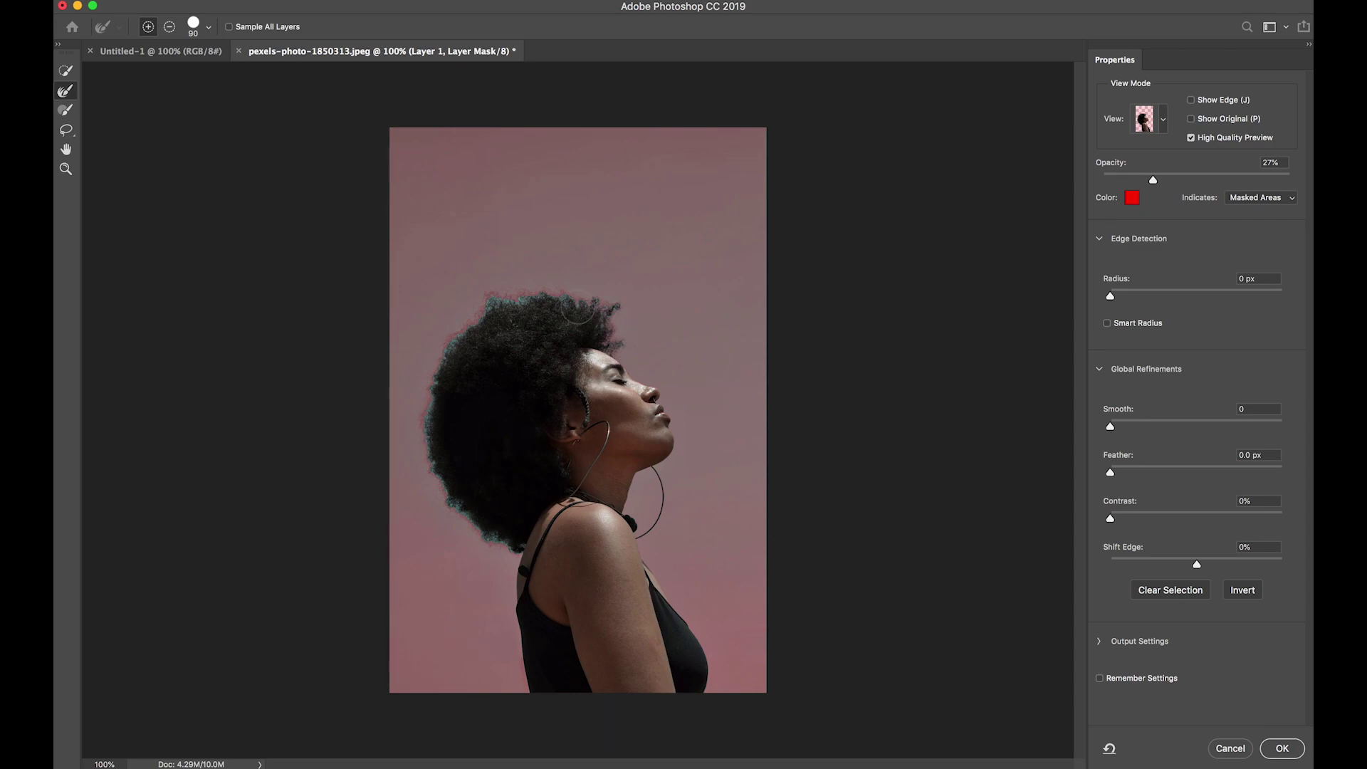
Refine the mask edge around the hair and face, set Smooth to 1 and Shift Edge to +7%, and apply the refinement
mouse_move(425, 447)
left_mouse_down()
mouse_move(464, 507)
mouse_move(541, 552)
left_mouse_up()
left_click_drag(684, 457, 789, 477)
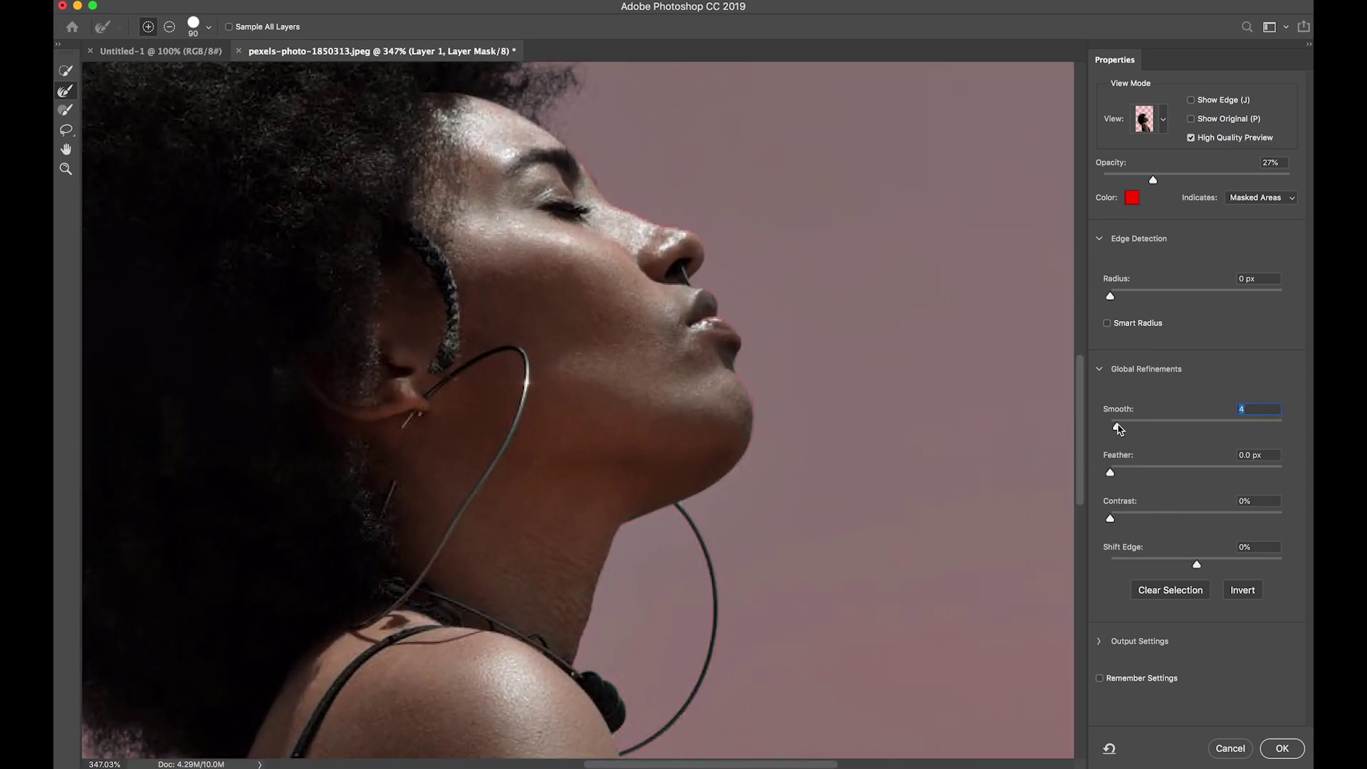
left_click_drag(1116, 438, 1112, 437)
mouse_move(1196, 561)
left_mouse_down()
mouse_move(1216, 564)
mouse_move(1204, 567)
left_mouse_up()
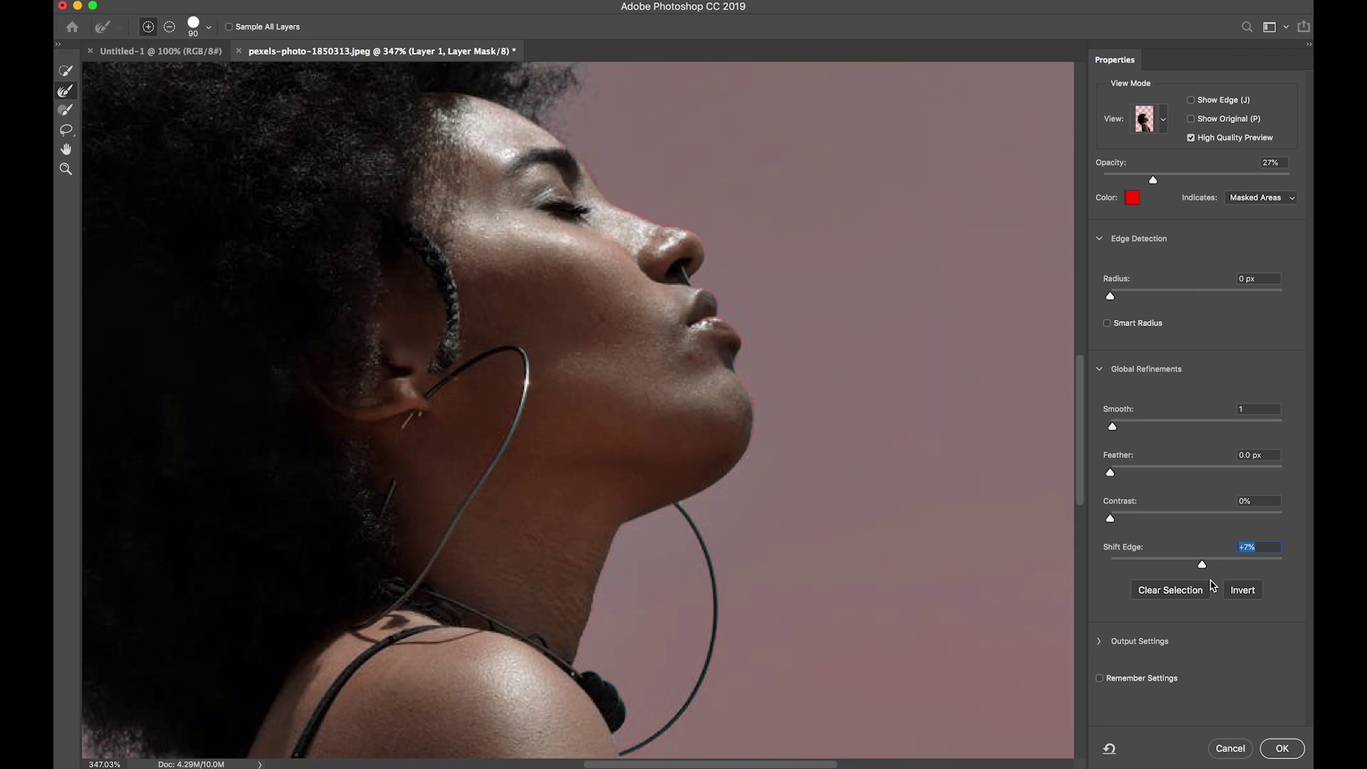
left_click(1287, 749)
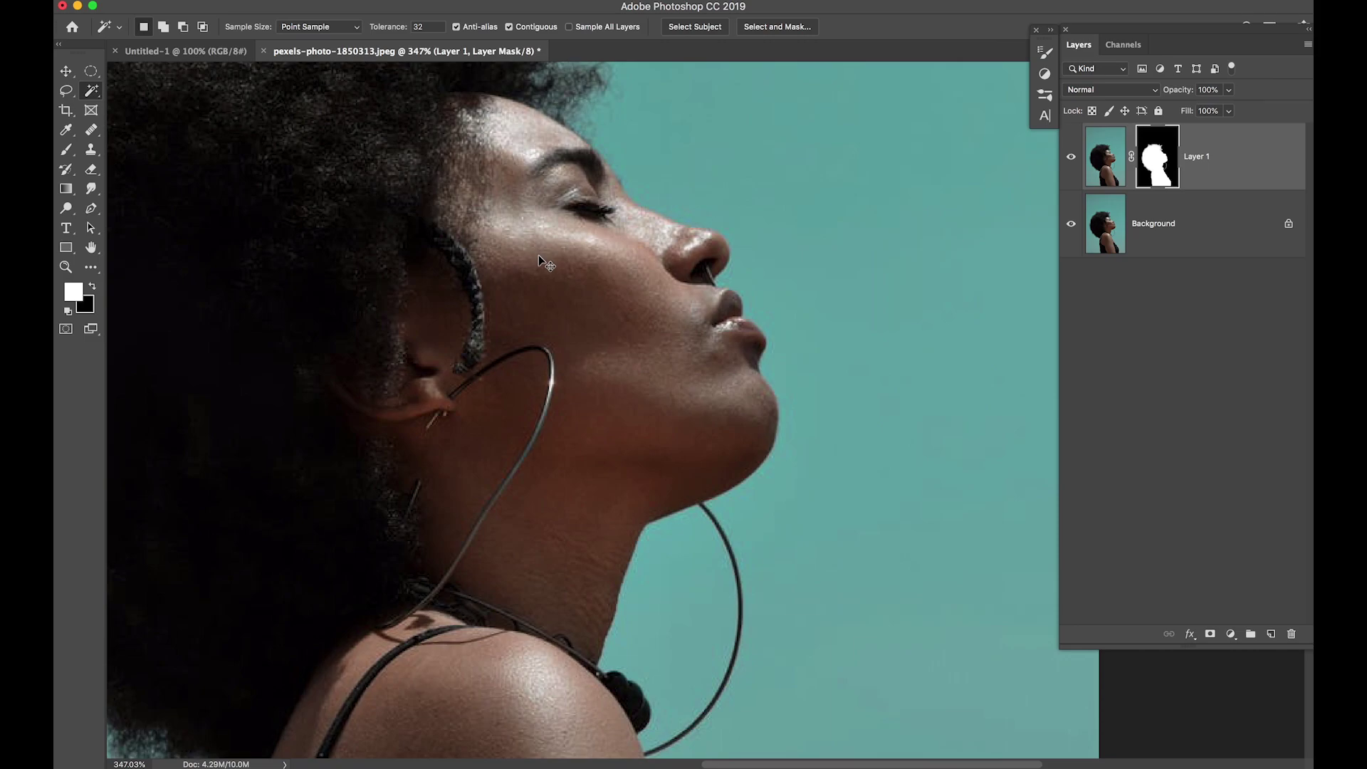
Copy the masked woman layer from the portrait photo into the blank Untitled-1 document
left_click_drag(535, 268, 587, 396)
key("v")
left_click_drag(510, 257, 244, 74)
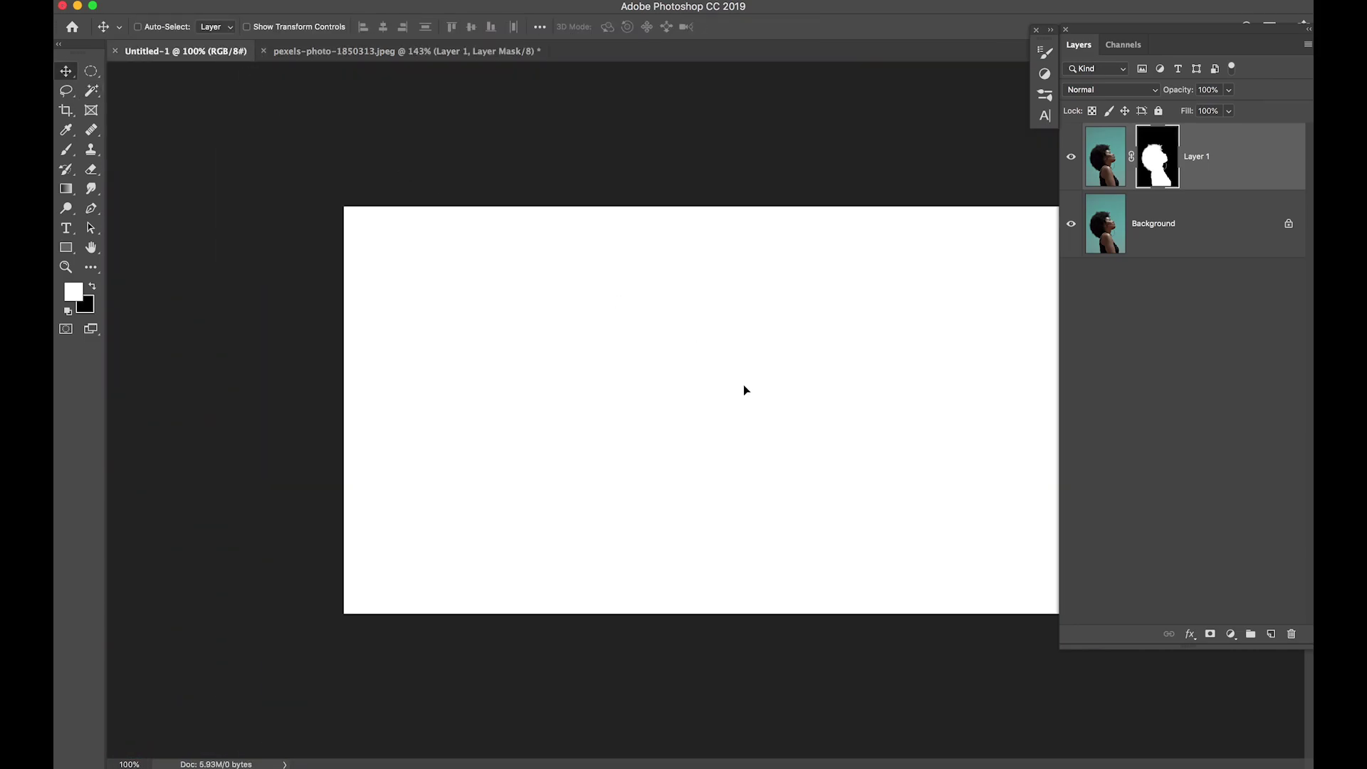
left_click_drag(745, 389, 748, 388)
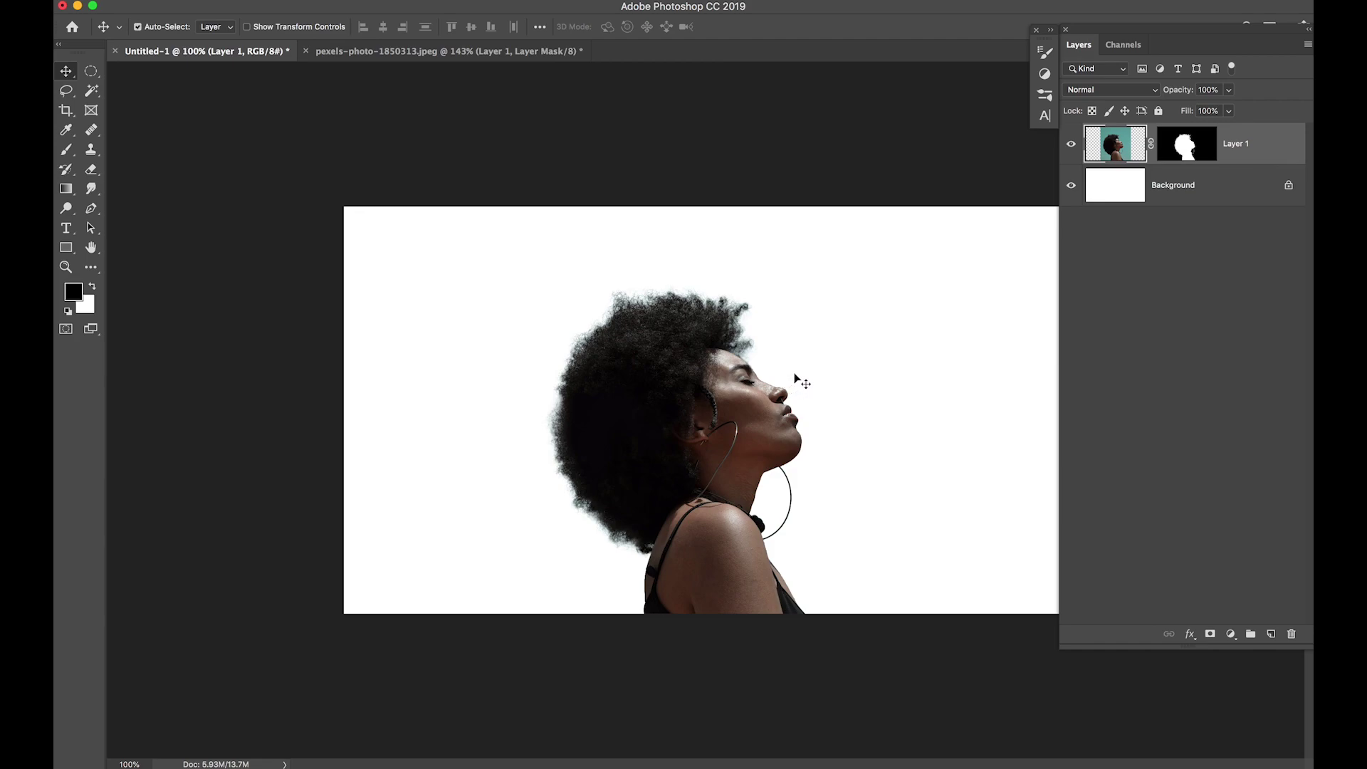
Scale the woman to about 85.66%, rotate her about 13.6° clockwise, and position her near the canvas centre with her shoulders at the lower edge
key("super+t")
left_click_drag(926, 361, 889, 440)
left_click_drag(767, 439, 818, 470)
left_click_drag(965, 495, 966, 431)
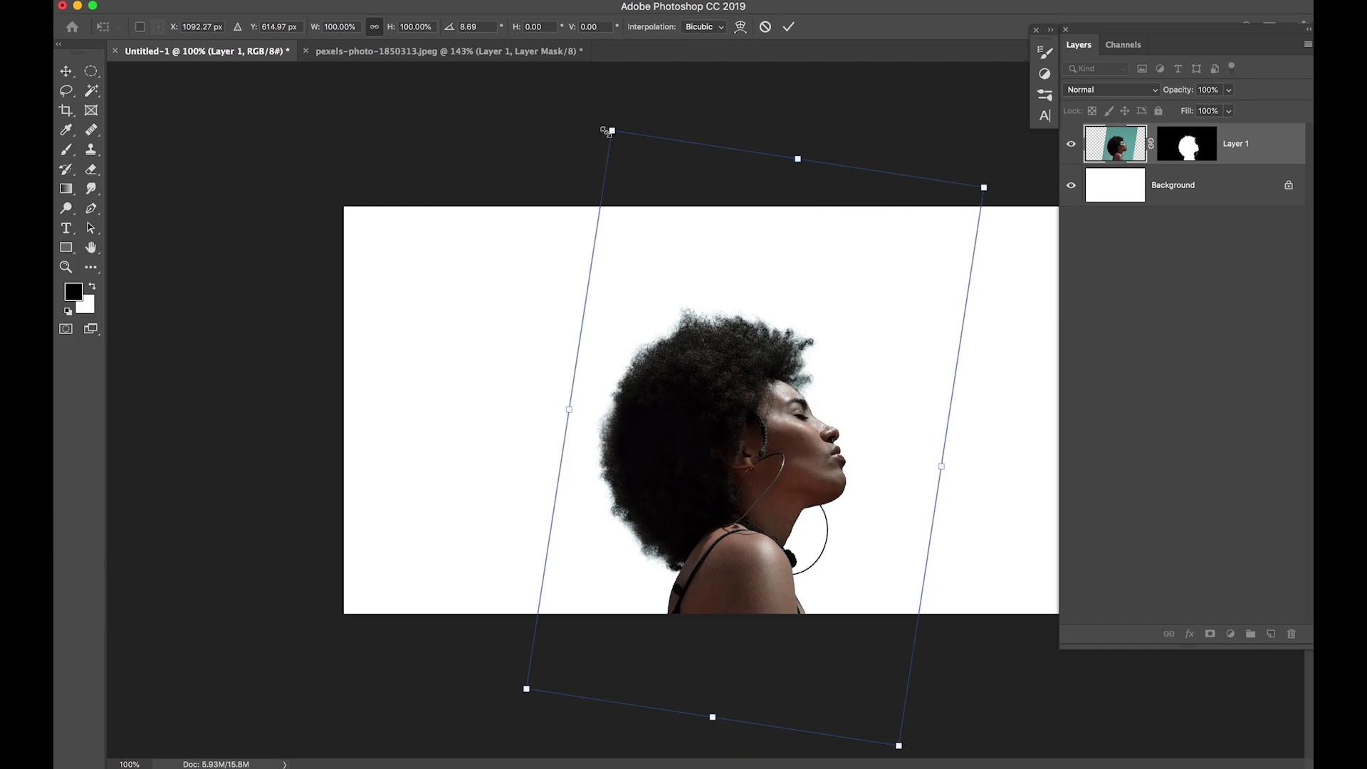
left_click_drag(607, 131, 652, 207)
left_click_drag(760, 502, 768, 461)
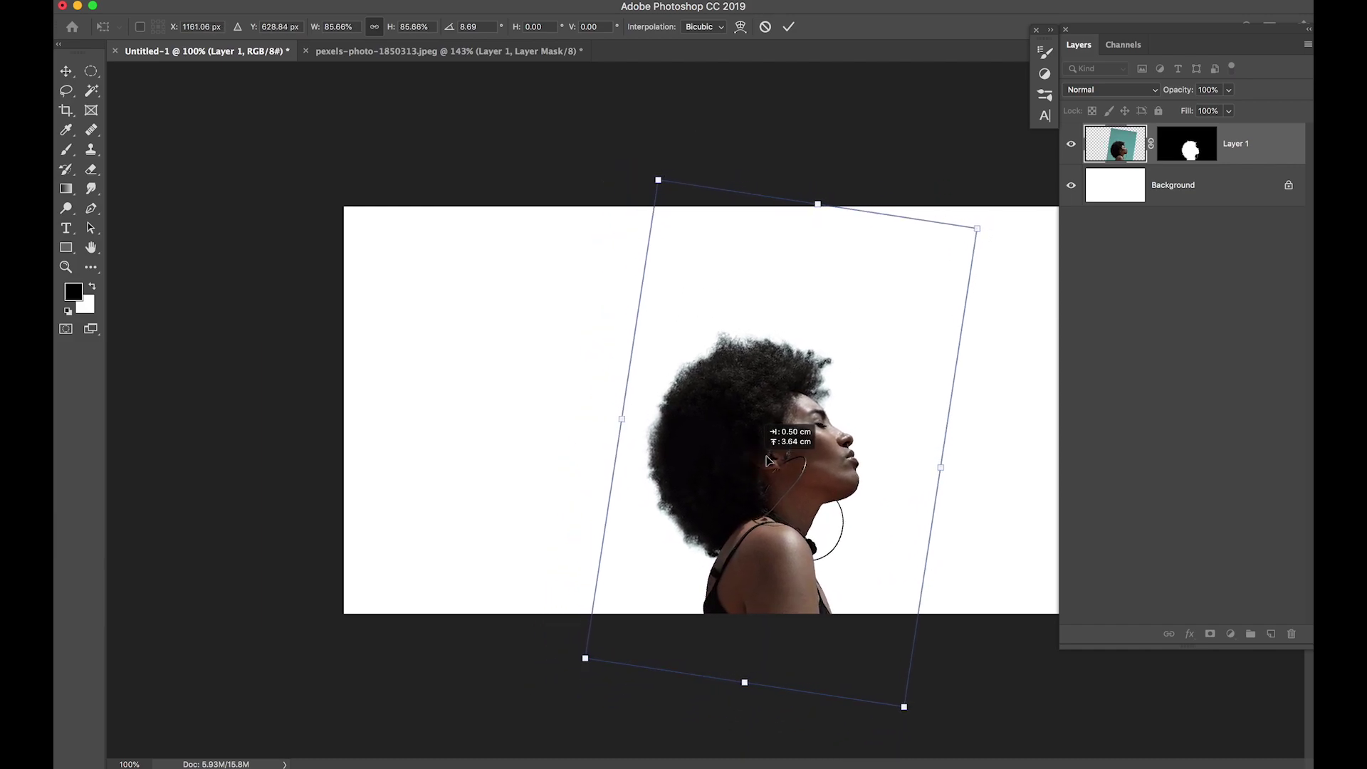
left_click_drag(976, 463, 973, 477)
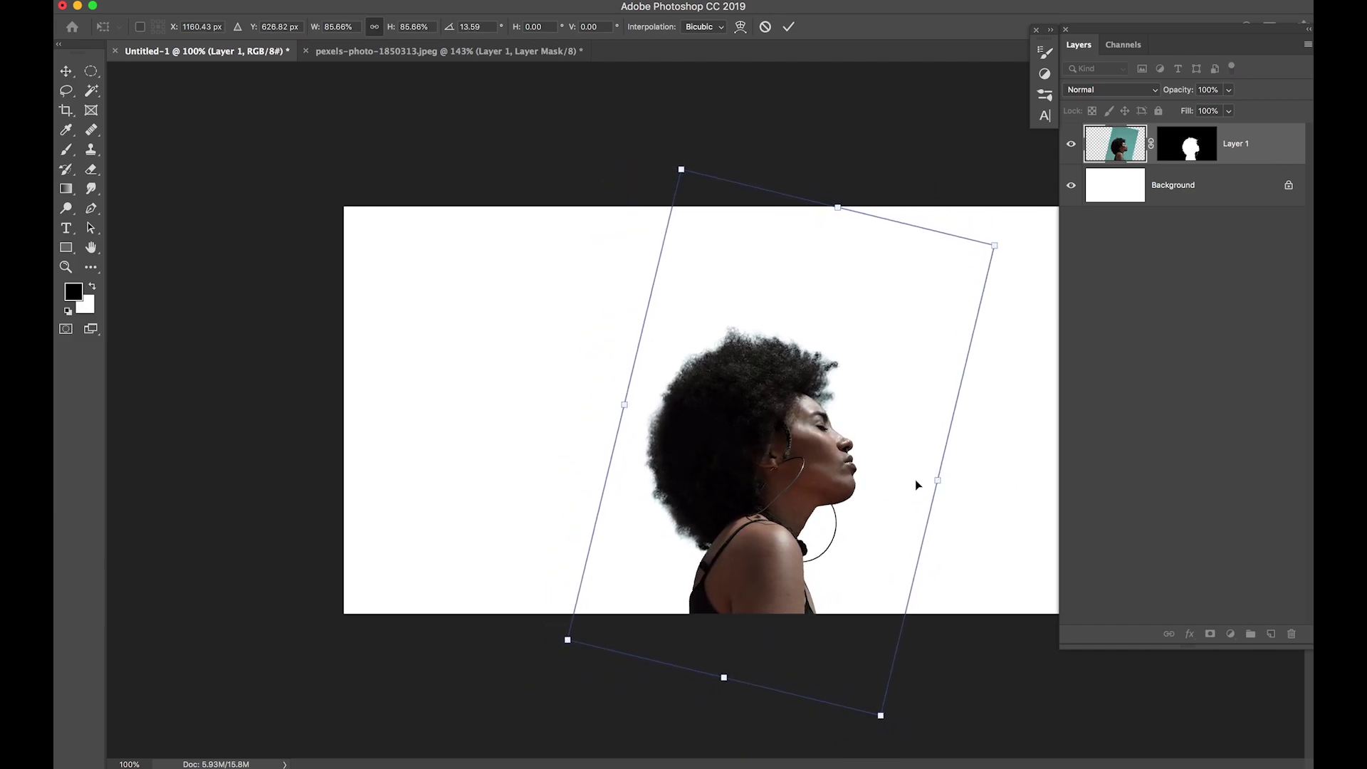
key("Return")
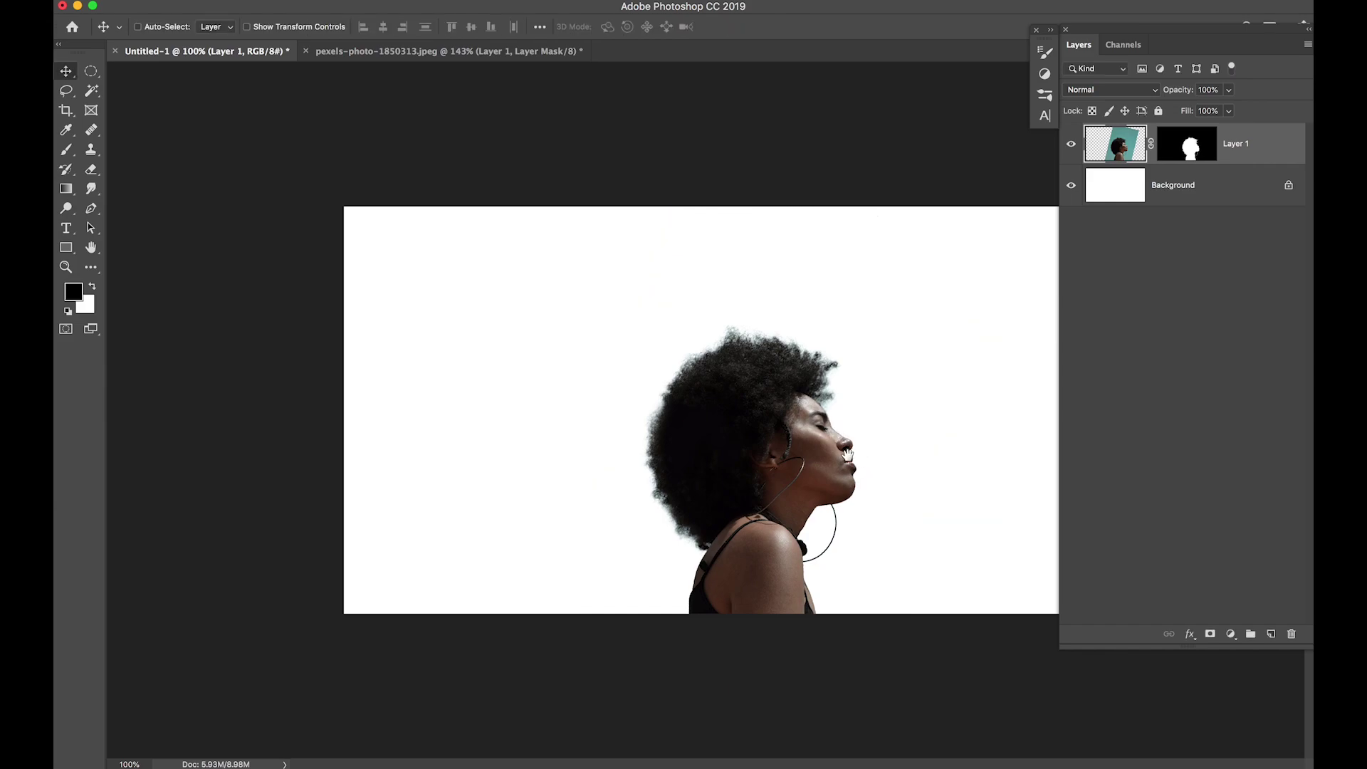
key("f")
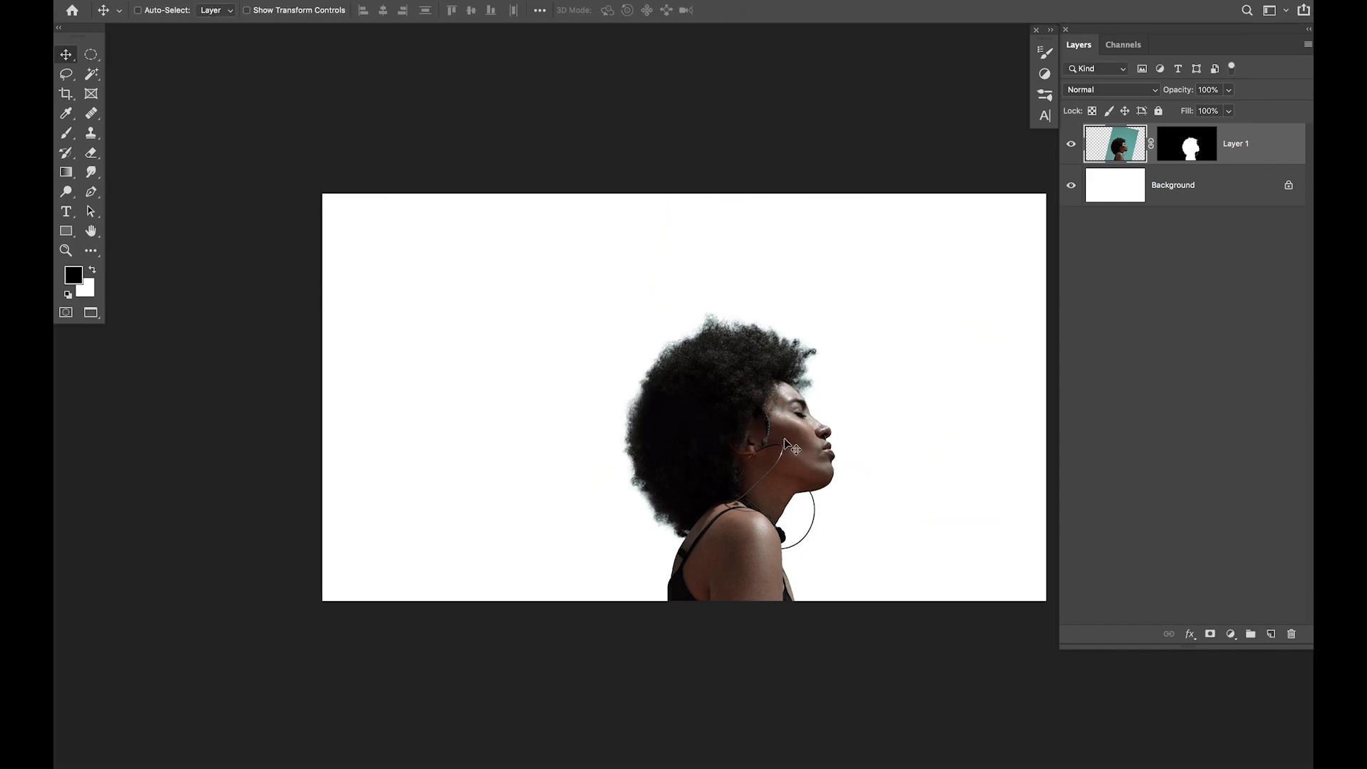
left_click_drag(695, 447, 656, 436)
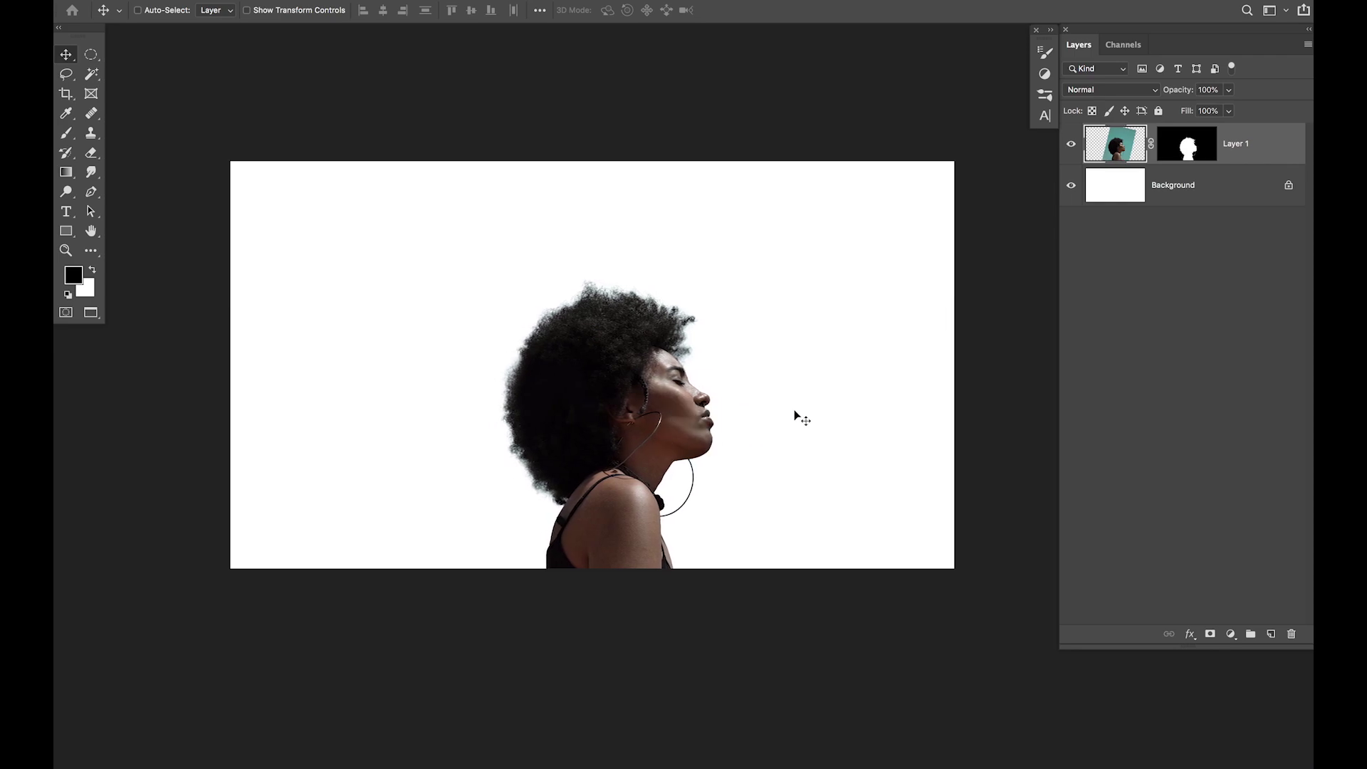
Brighten the woman layer with Levels by setting the midtone input to 1.36
key("ctrl+l")
left_click_drag(898, 219, 877, 217)
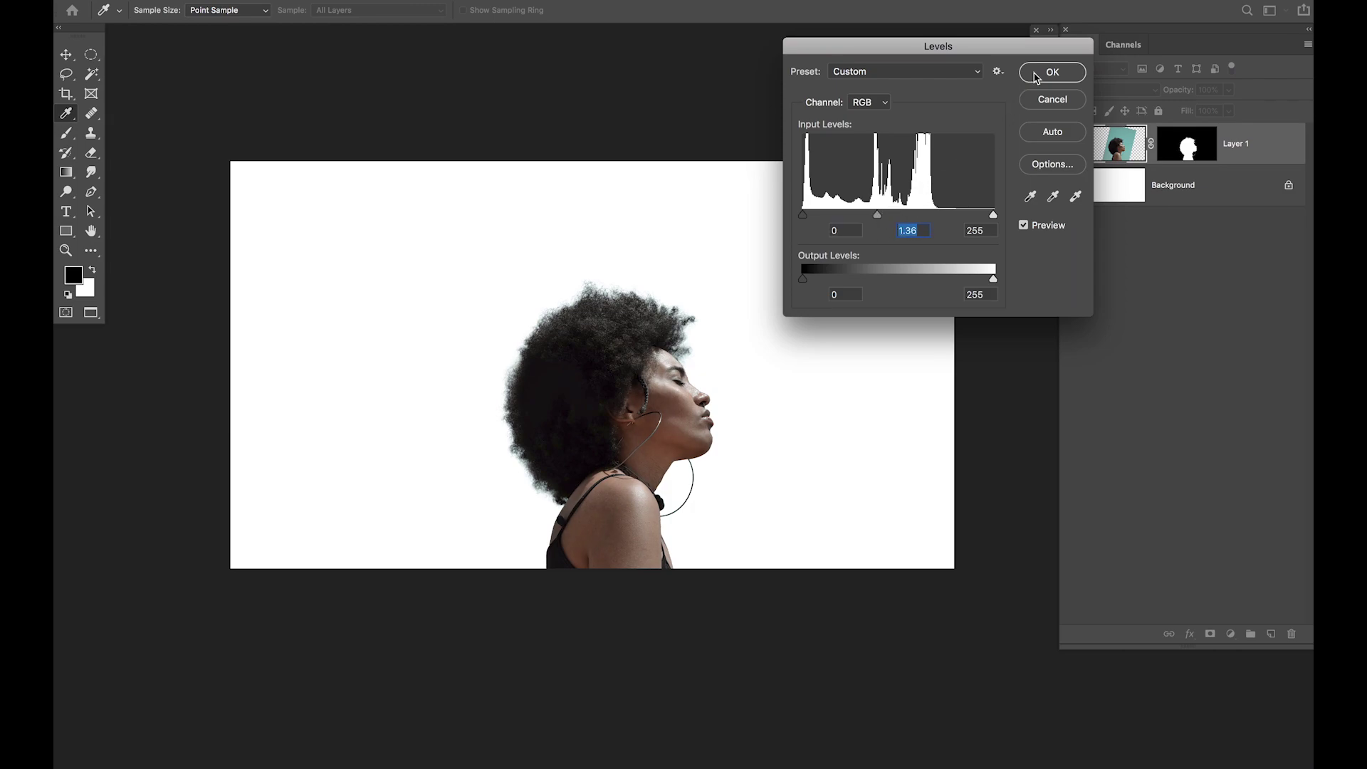
left_click(1039, 76)
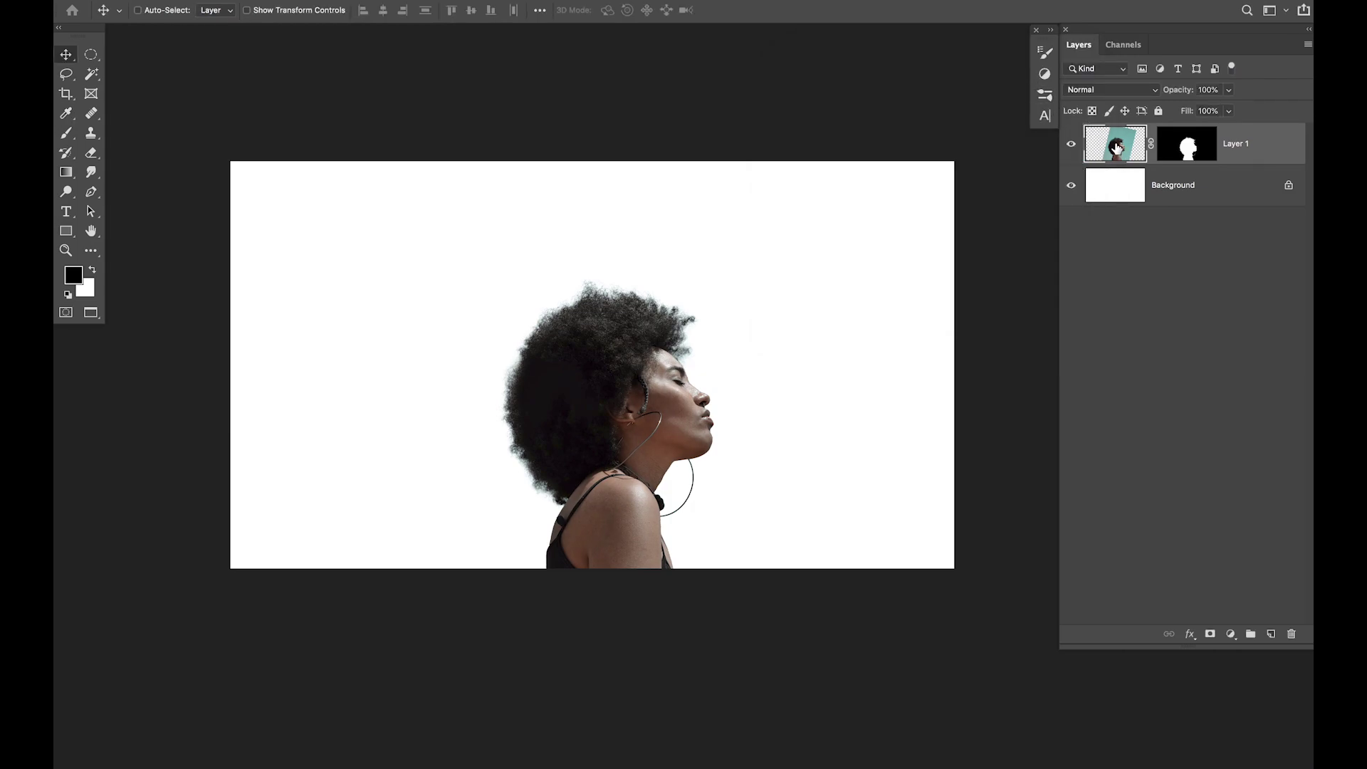
Duplicate the woman layer with its mask and convert the copy to black and white
key("ctrl+j")
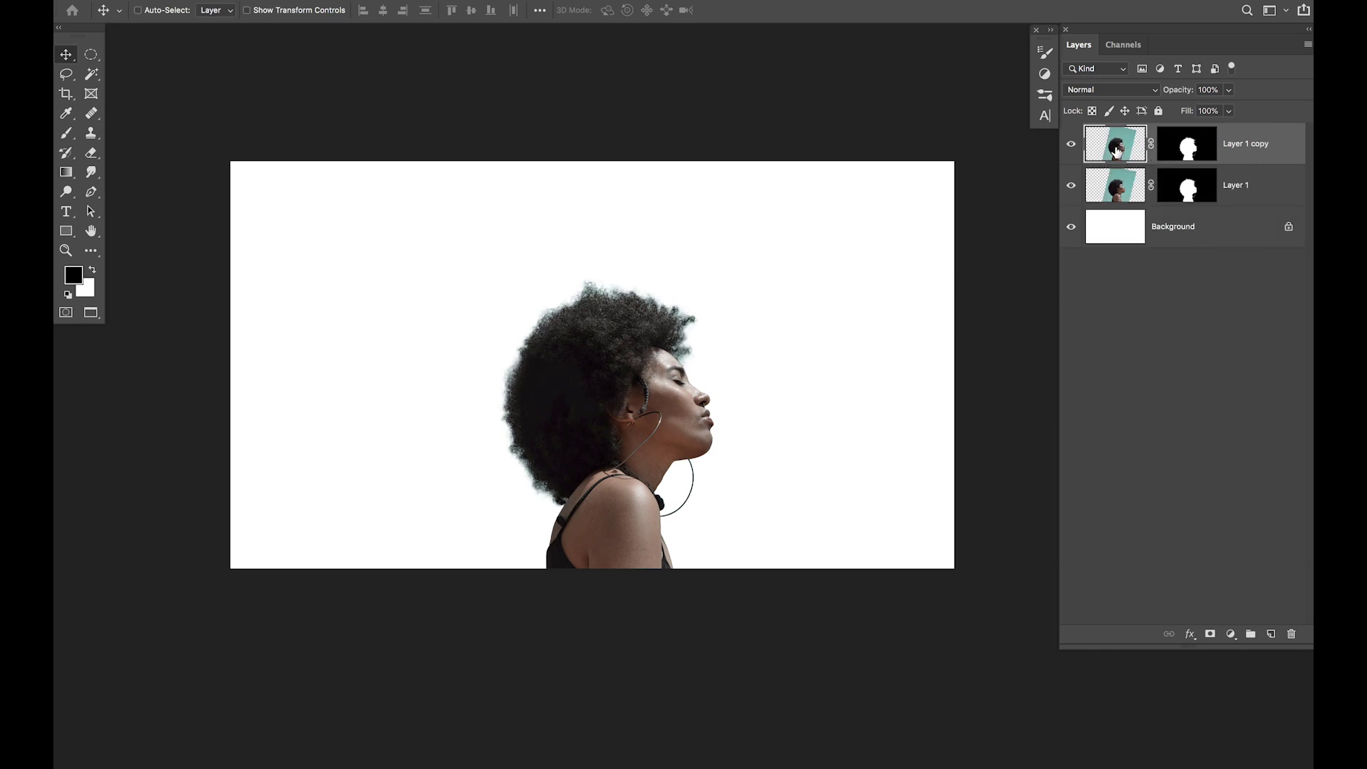
left_click(221, 0)
mouse_move(258, 0)
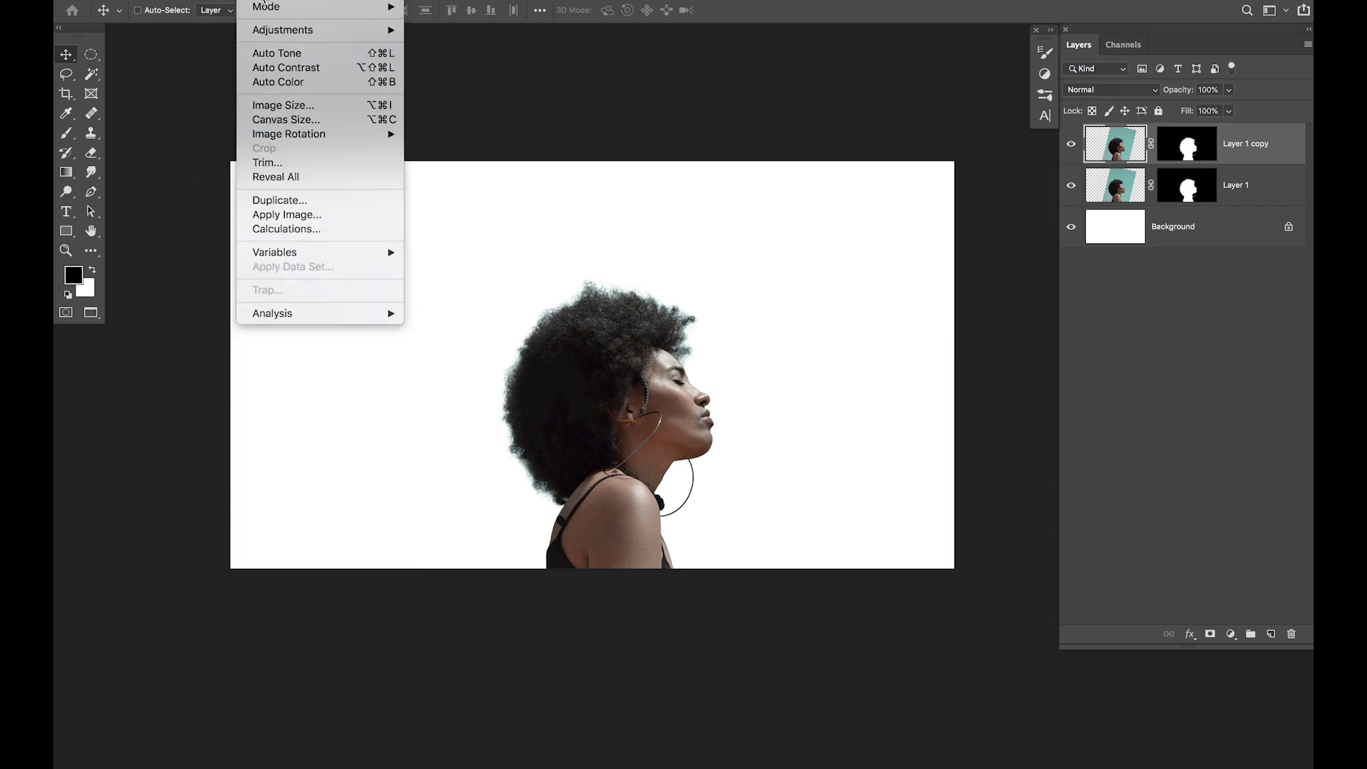
mouse_move(278, 34)
left_click(489, 139)
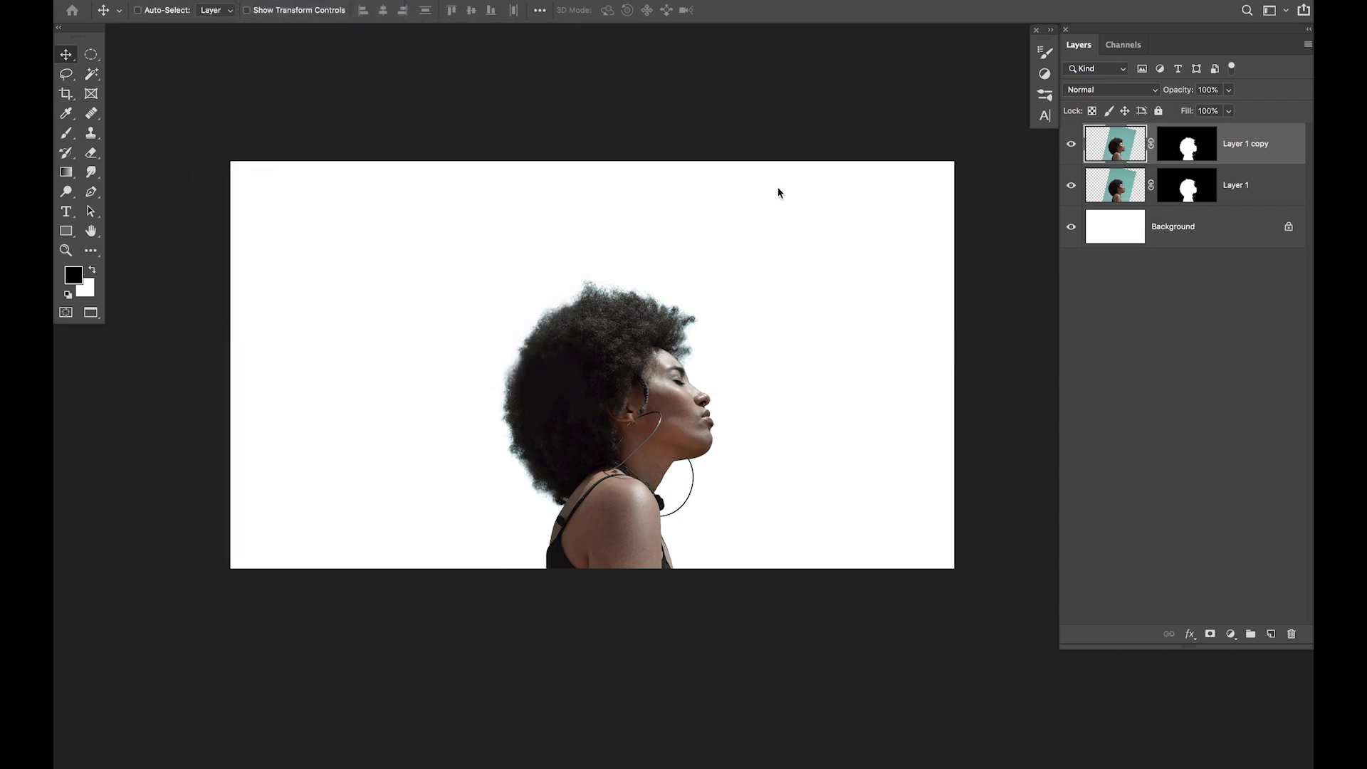
left_click(1049, 108)
Open the misty green forest photo, pexels-photo-1423600.jpeg, from the DE folder
key("super")
key("super+o")
left_click(748, 187)
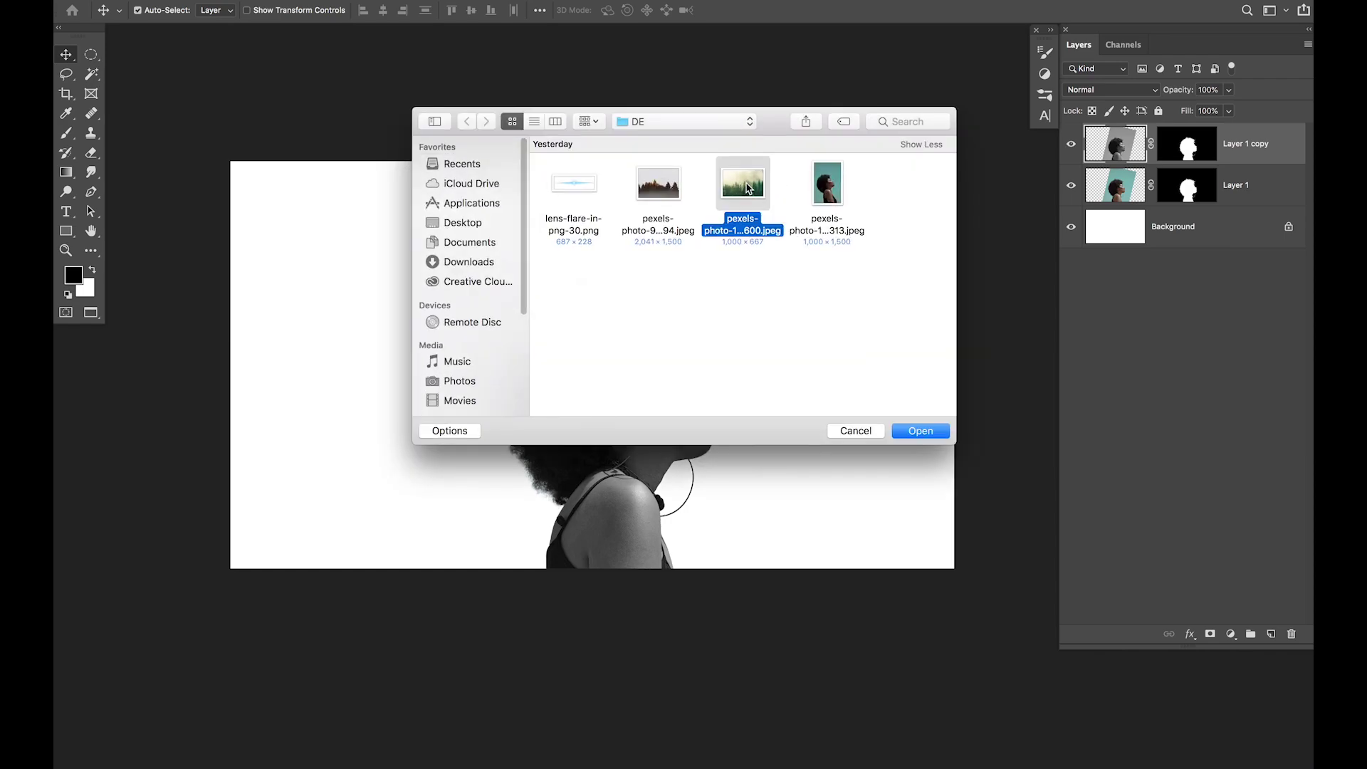
double_click(746, 192)
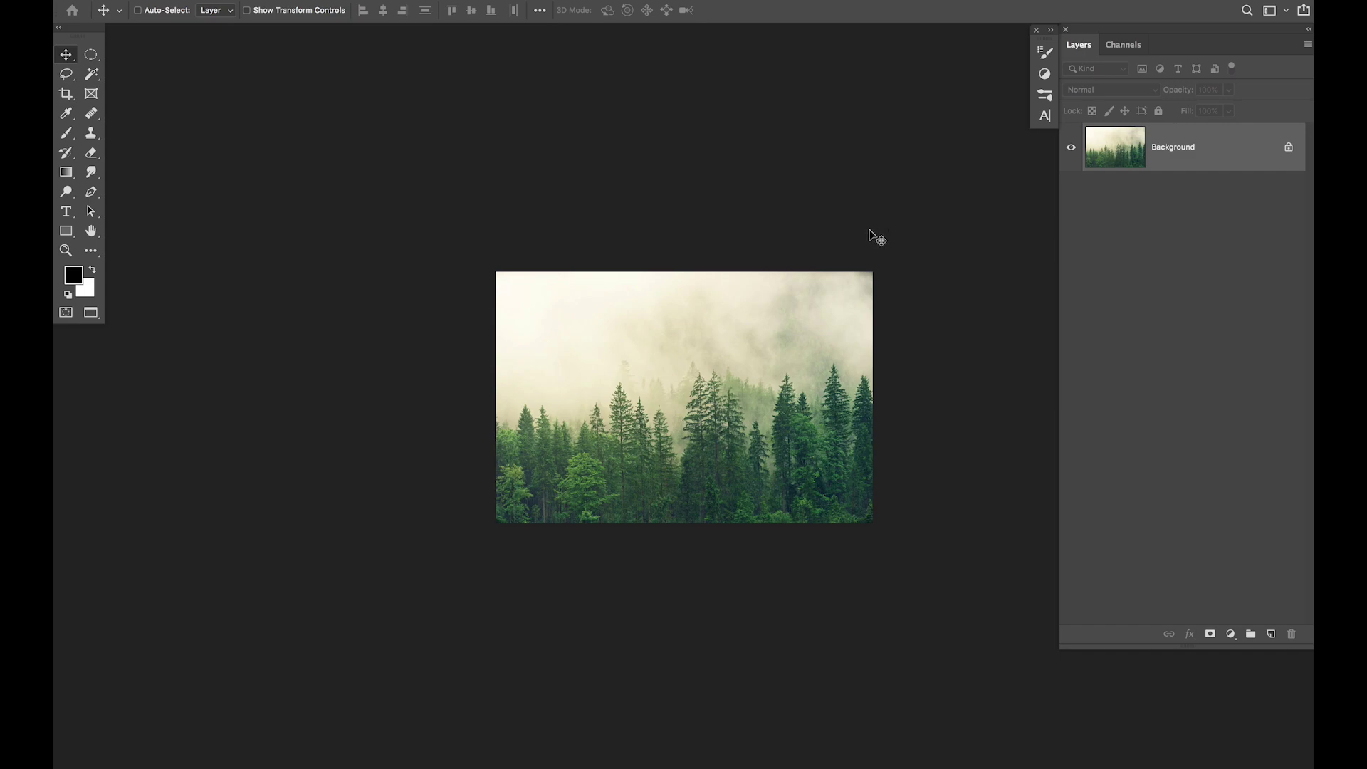
Darken the forest photo's midtones with a Levels adjustment
key("super+l")
left_click_drag(899, 215, 909, 223)
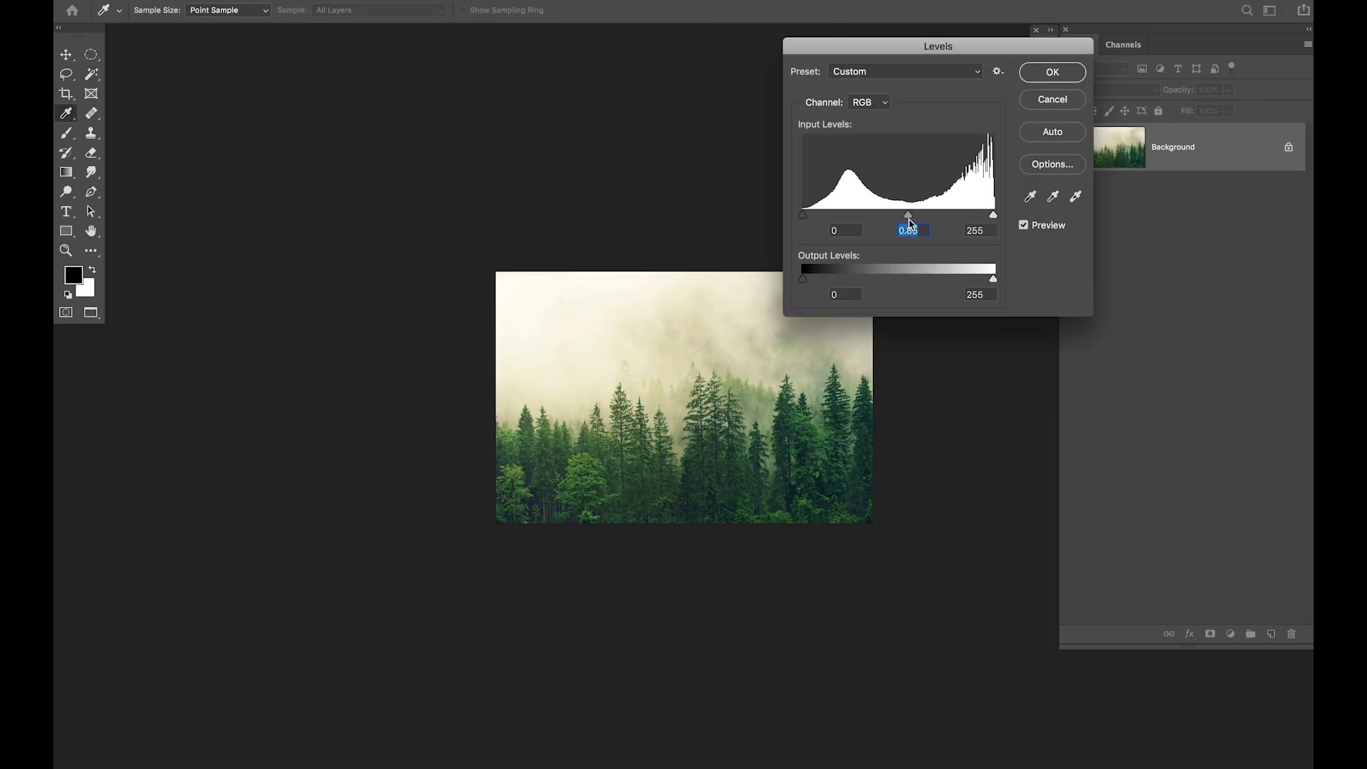
left_click(1051, 71)
Copy the forest image into the Untitled-1 document as a layer above the woman, covering her head
key("v")
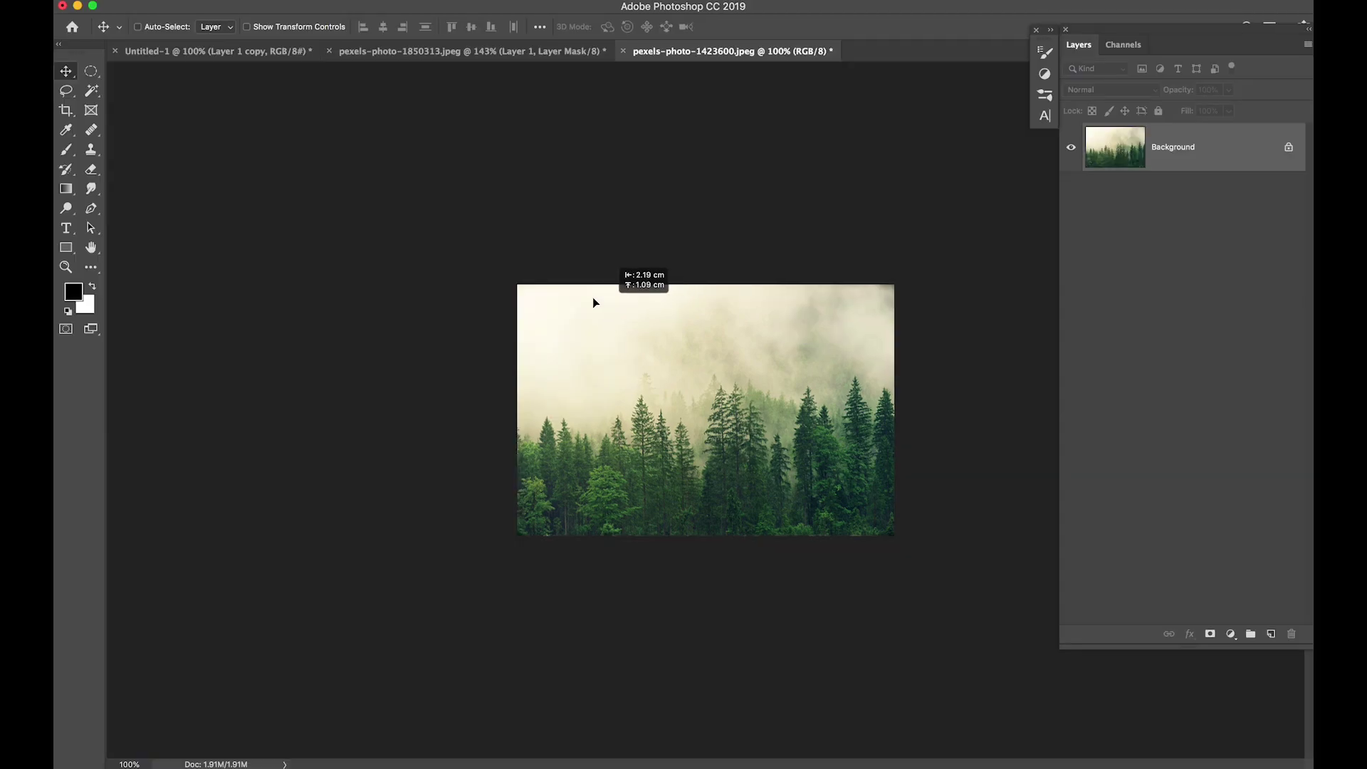
left_click(240, 55)
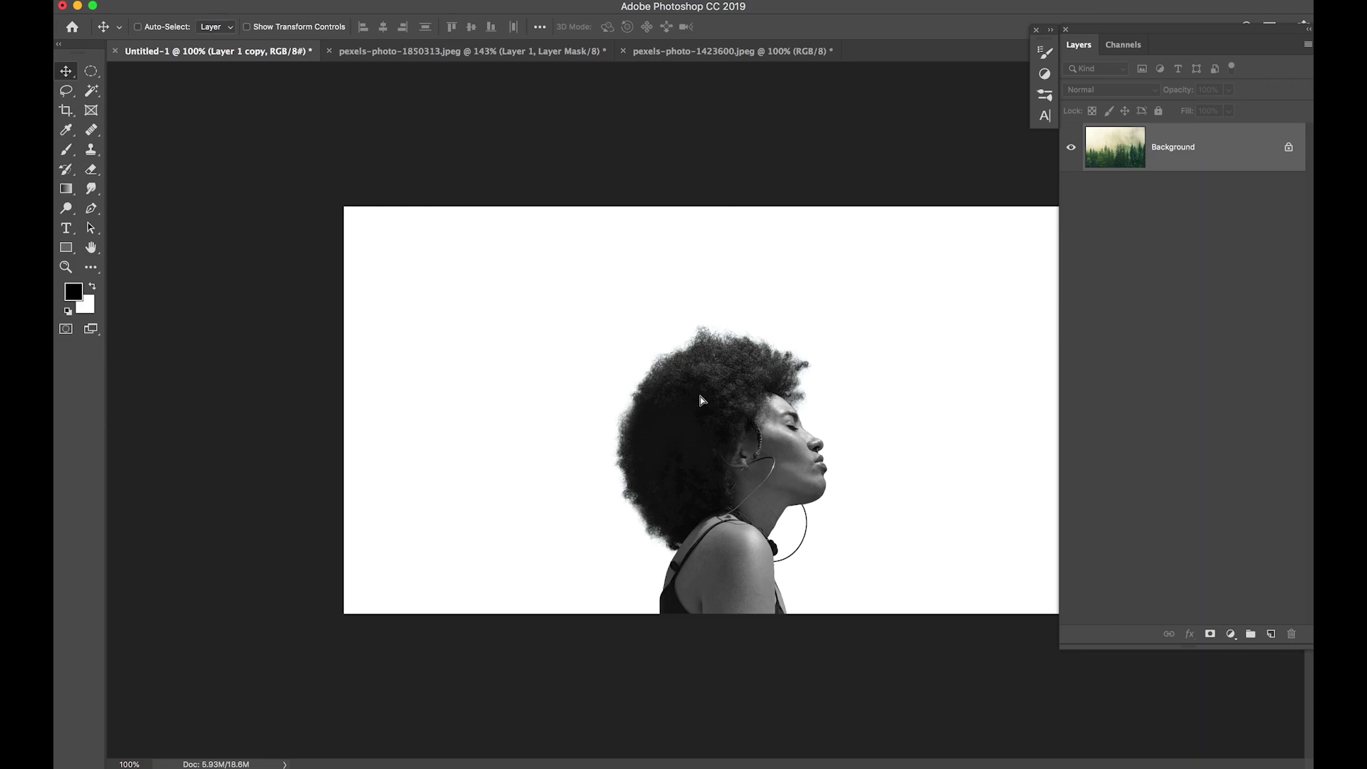
key("super+v")
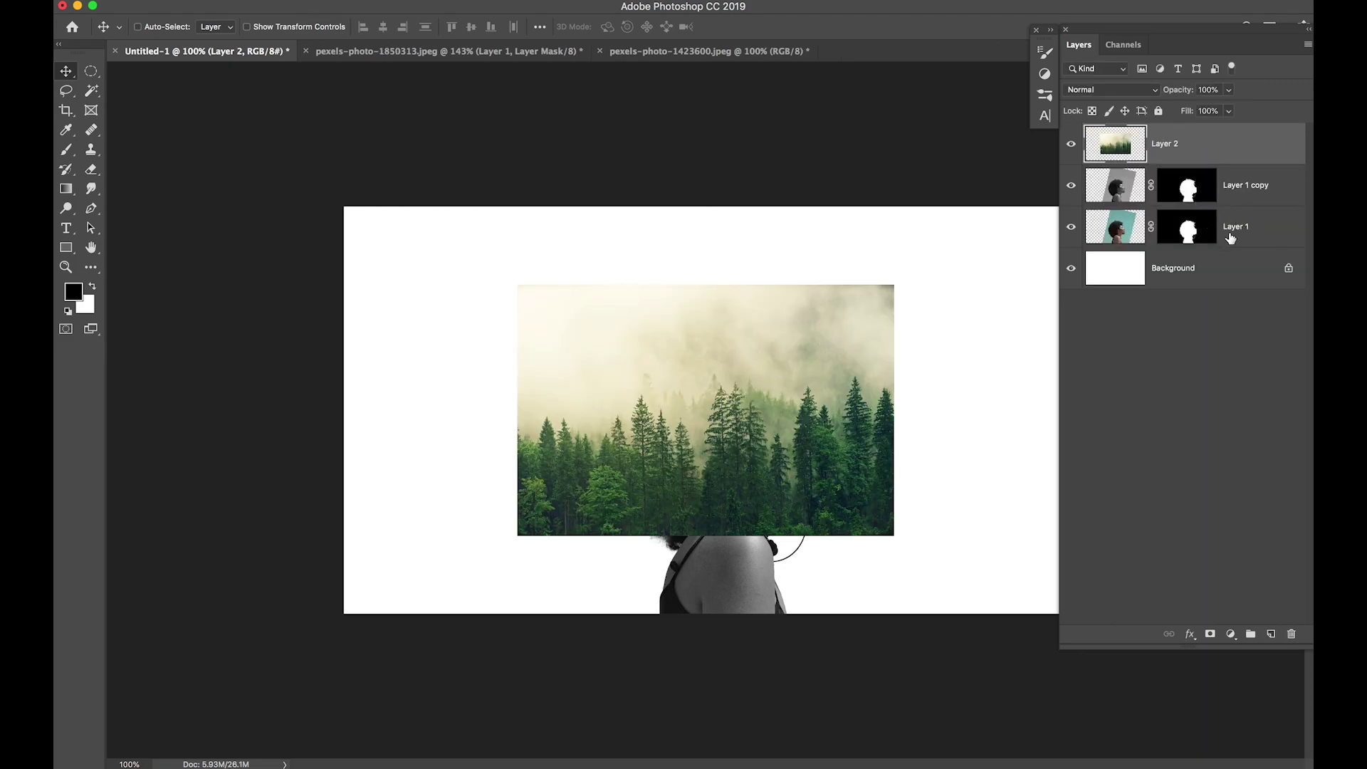
Group the forest layer and both woman layers, name the group Girl, and give it a red colour label
left_click(1246, 228, "shift")
key("super")
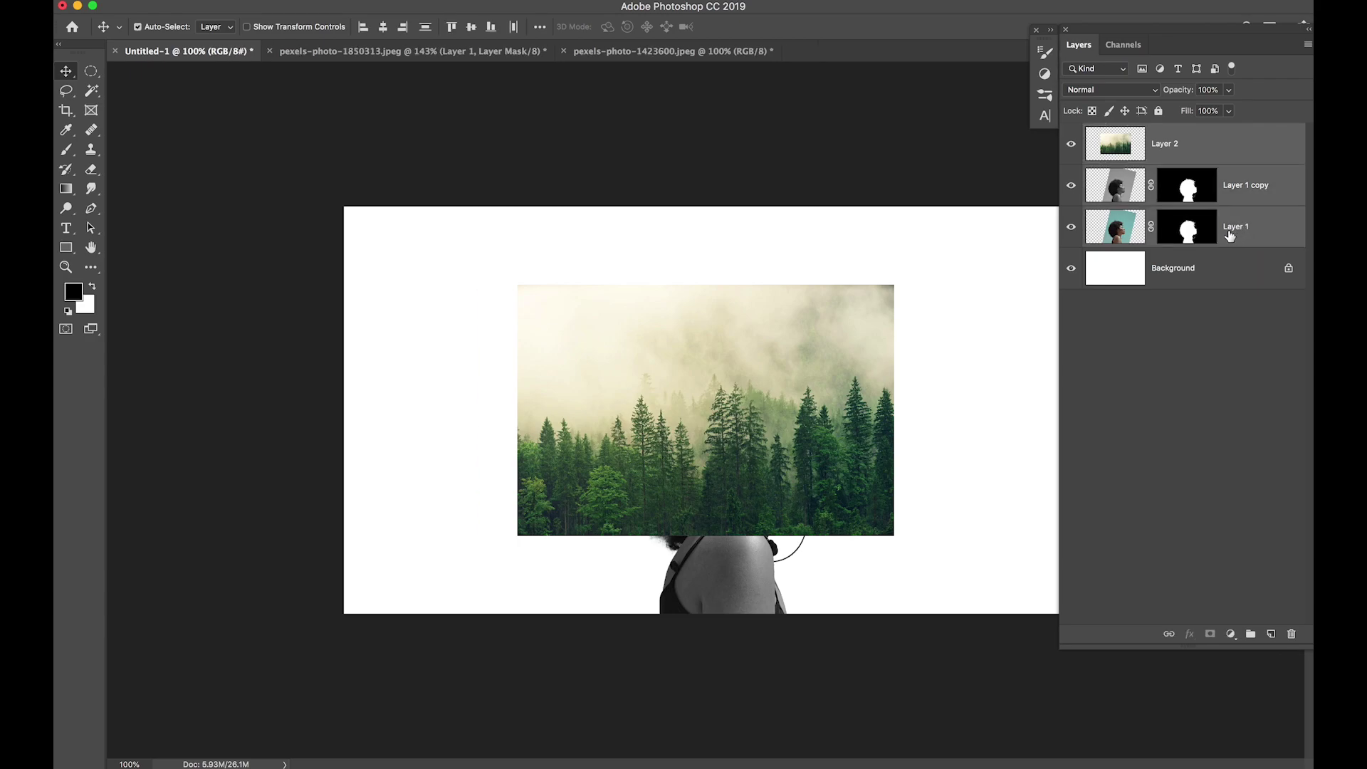
key("super+g")
double_click(1125, 133)
type("Girl")
key("Return")
right_click(1071, 134)
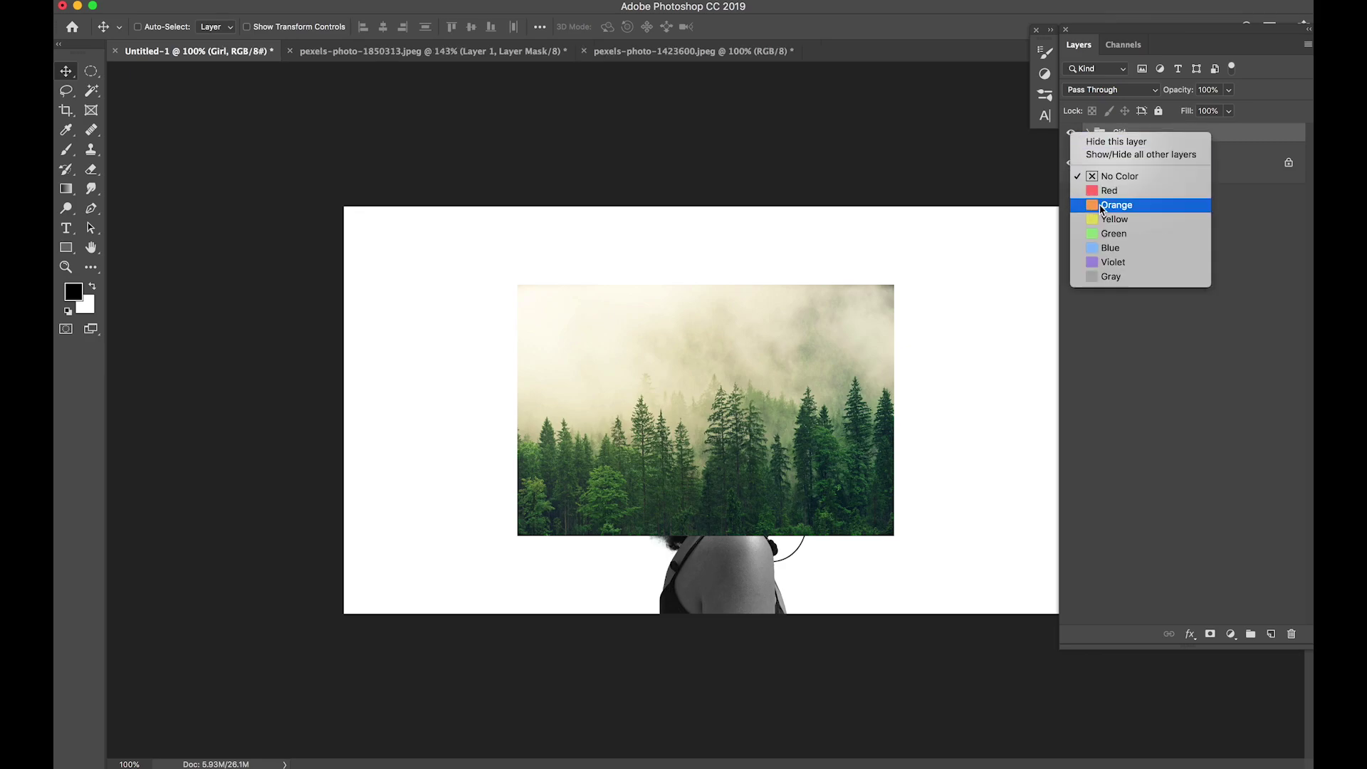
left_click(1107, 189)
Copy Layer 1's mask onto the Girl group, and delete the individual masks from Layer 1 copy and Layer 1
left_click(1088, 133)
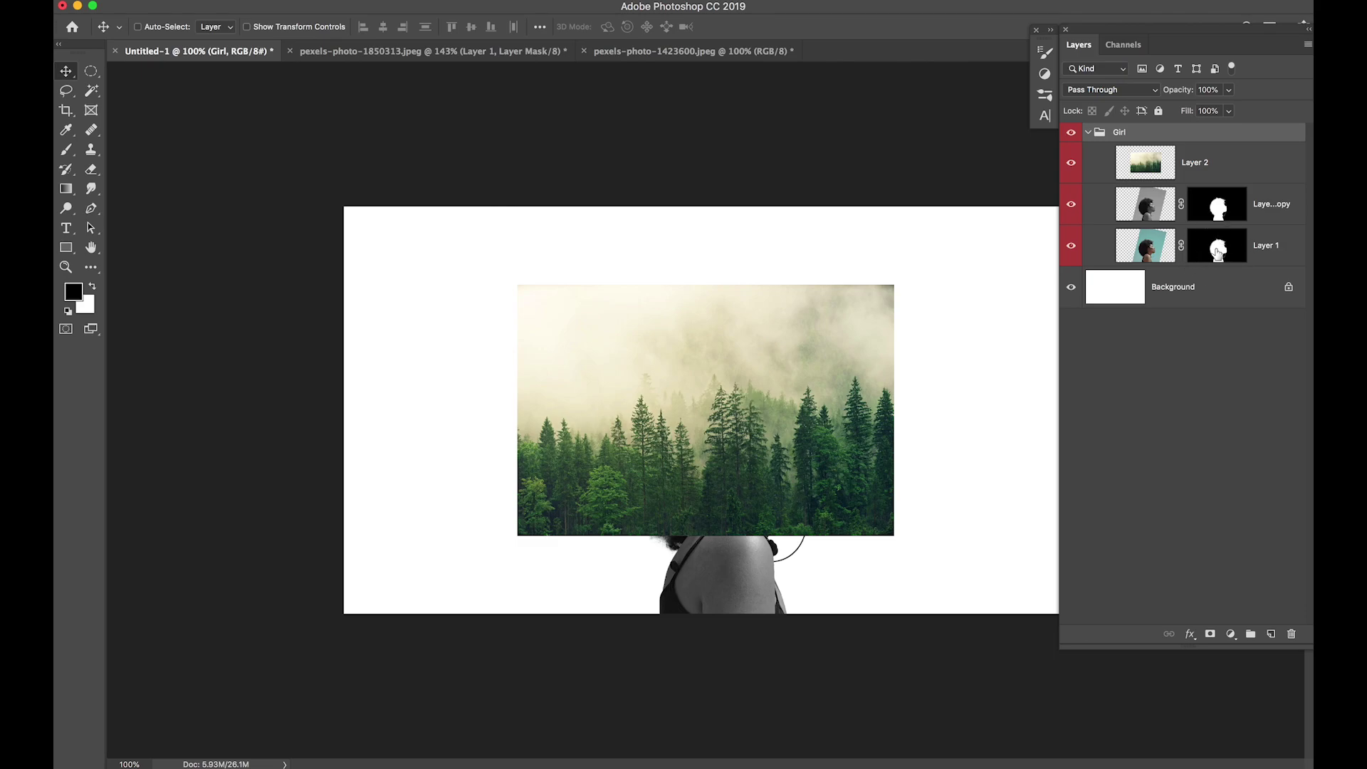
left_click_drag(1213, 250, 1143, 137)
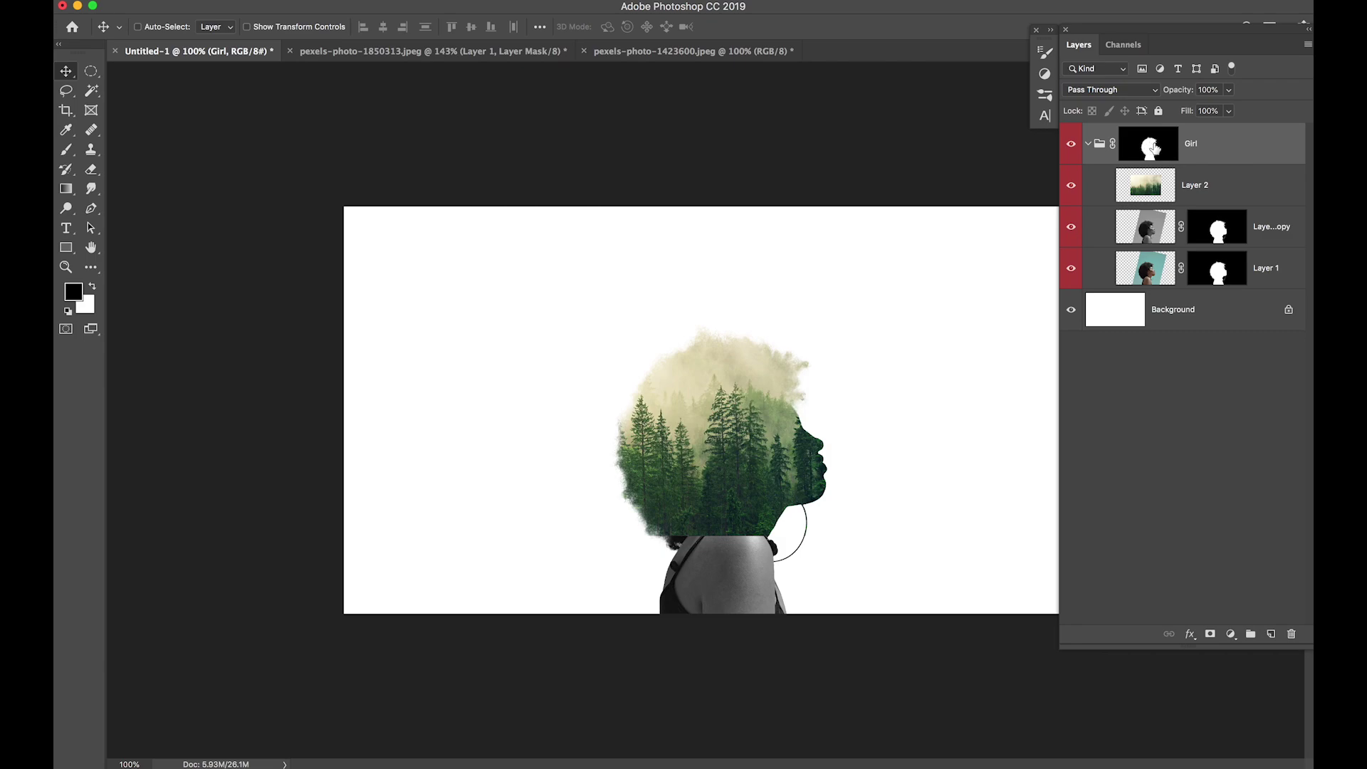
right_click(1225, 233)
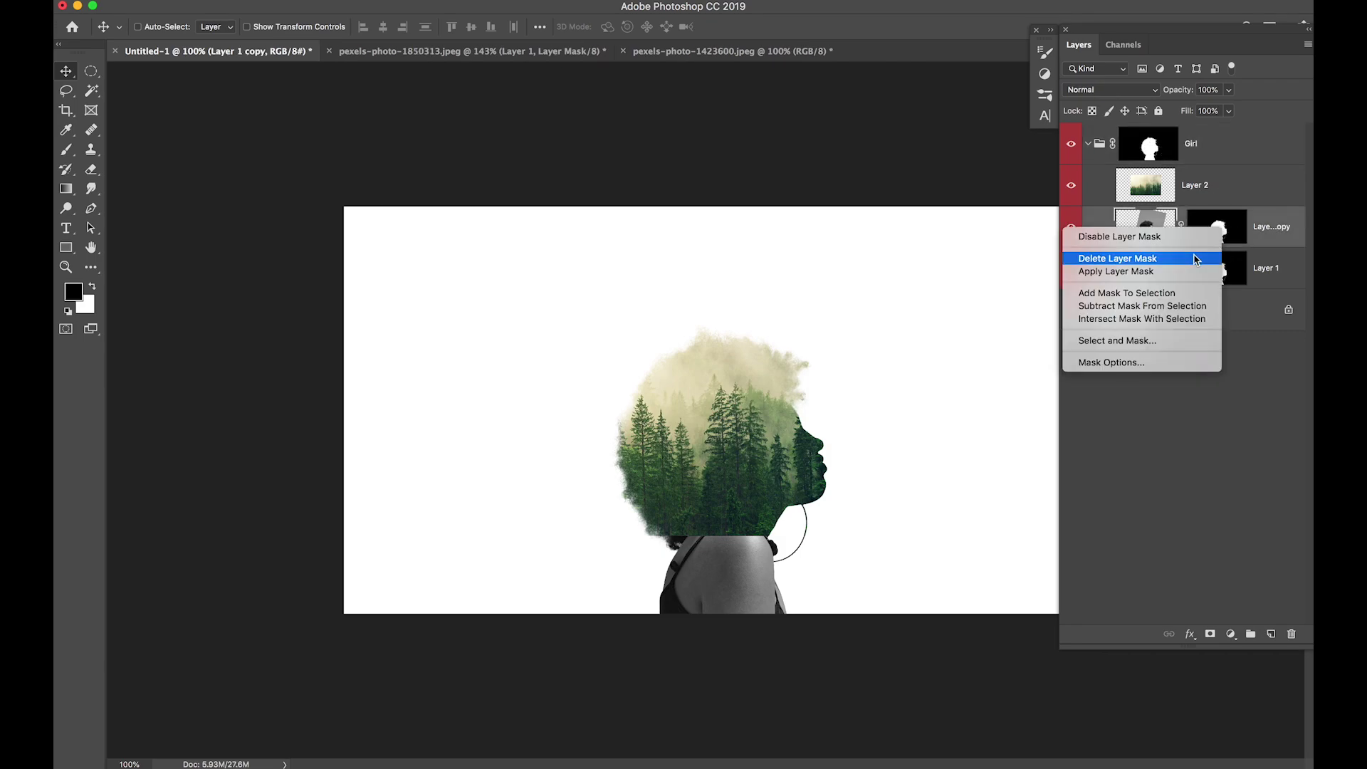
left_click(1118, 257)
right_click(1226, 272)
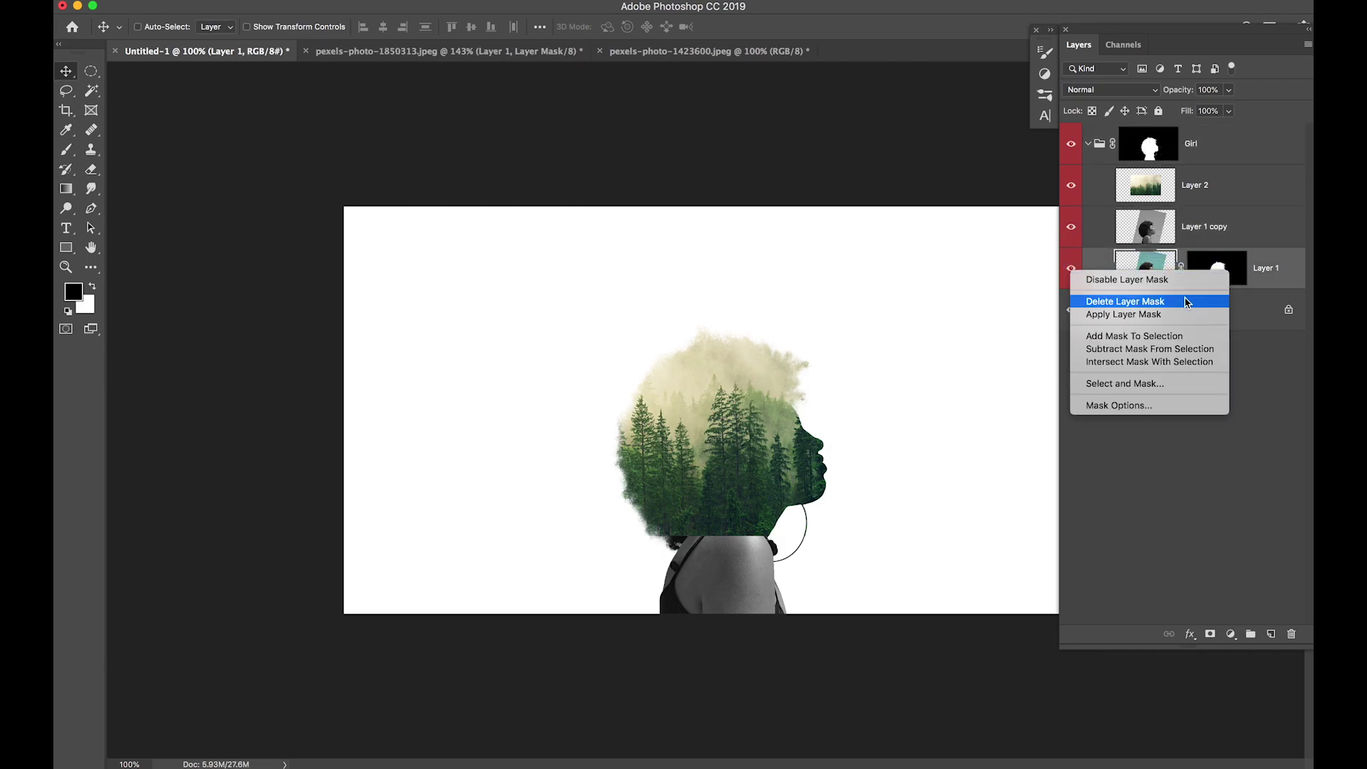
left_click(1188, 302)
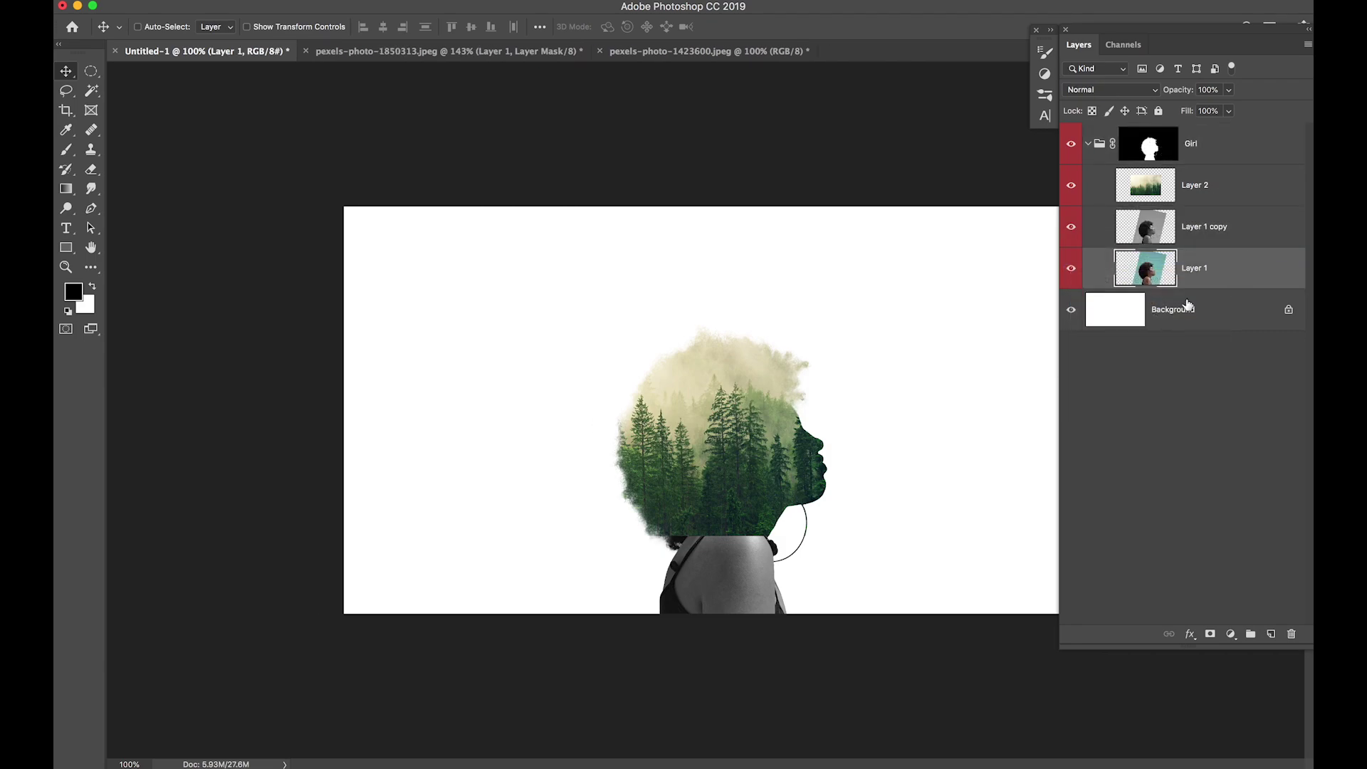
Scale the forest layer to about 120%, rotate it about 8.7° counterclockwise, and position it over the woman's head and neck
left_click(1168, 190)
key("ctrl+t")
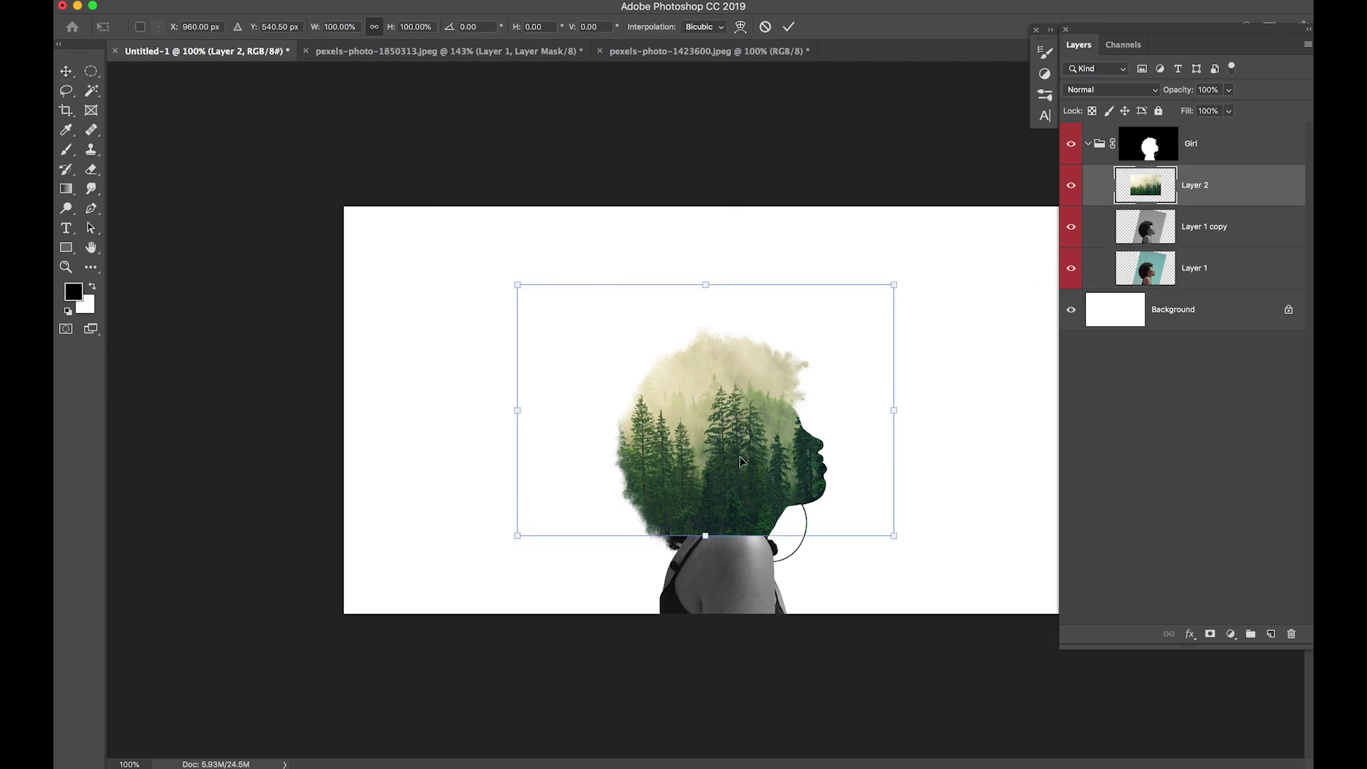
left_click_drag(737, 467, 758, 487)
left_click_drag(532, 574, 459, 598)
left_click_drag(942, 449, 944, 411)
left_click_drag(727, 524, 759, 464)
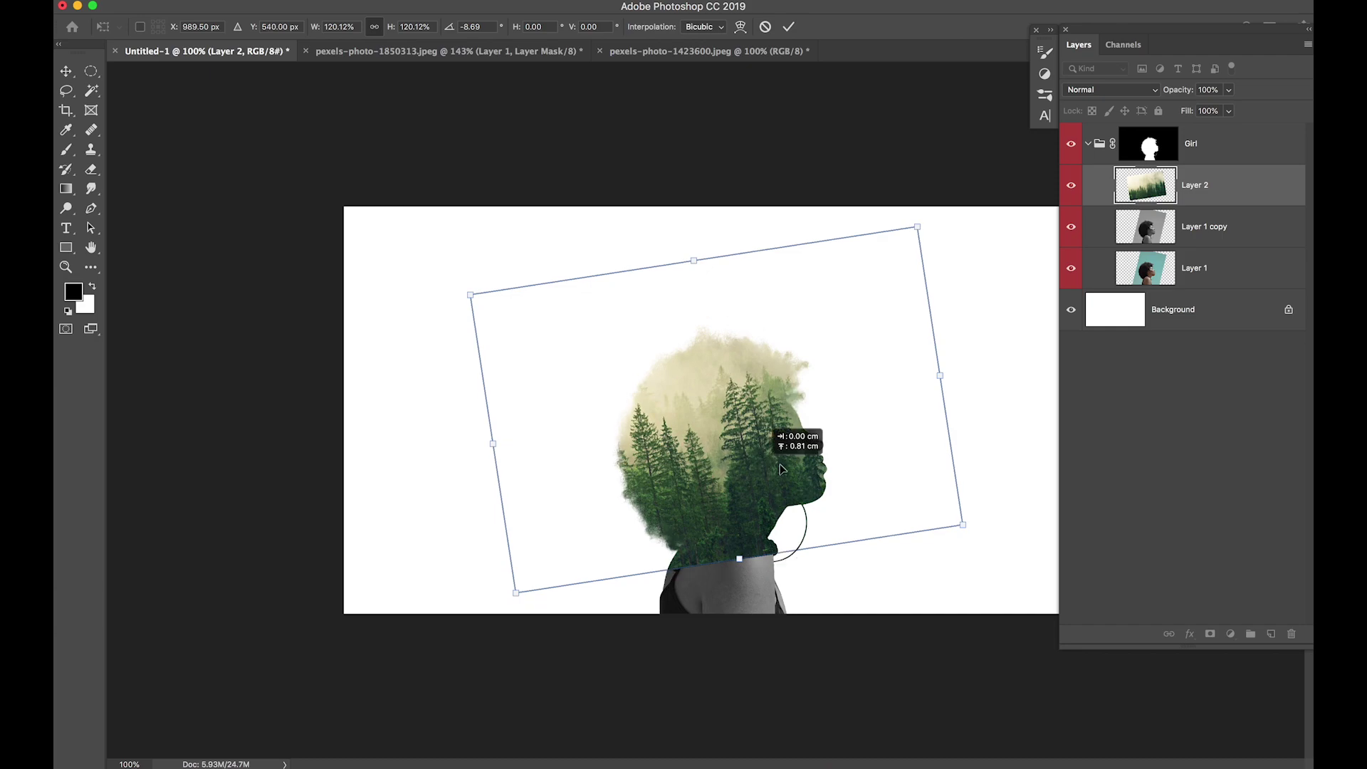
key("Left")
key("Left")
key("Left")
key("Left")
key("Left")
key("Left")
key("Left")
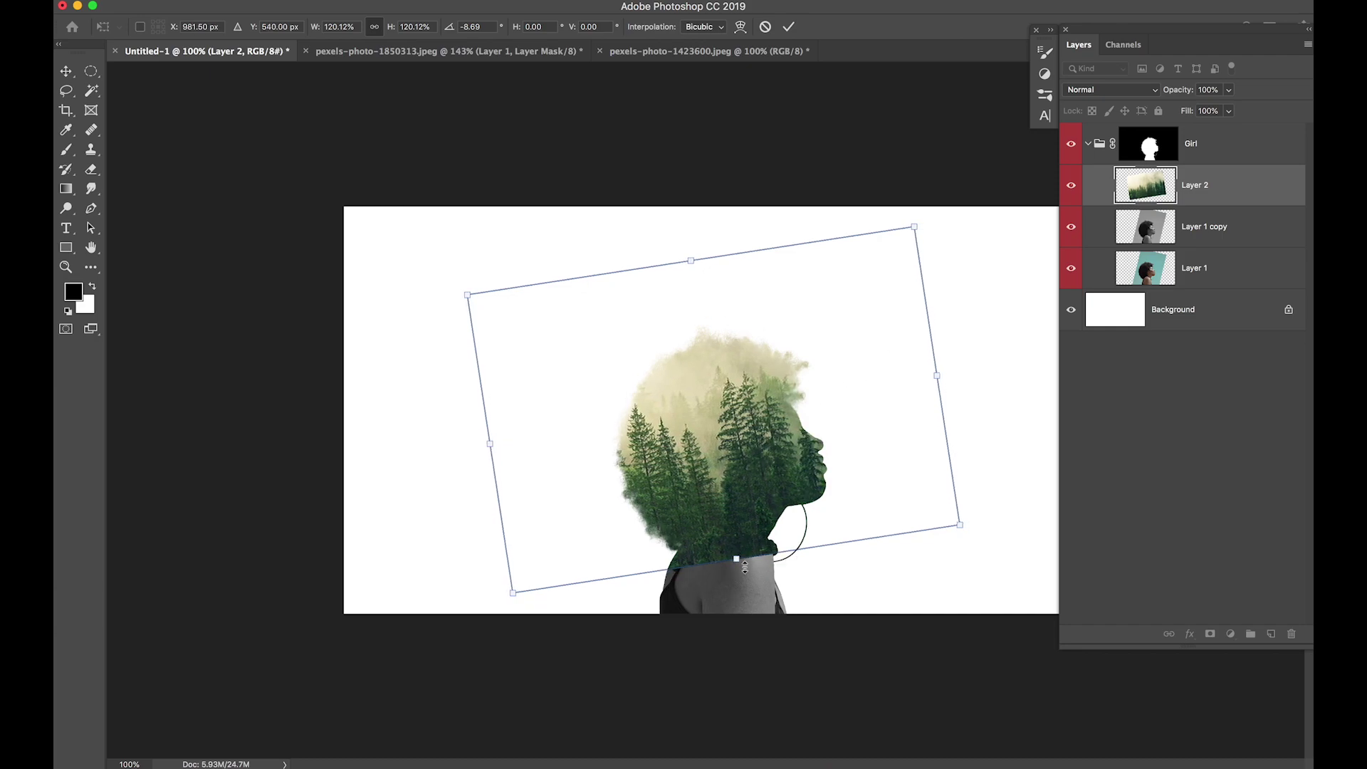
key("Return")
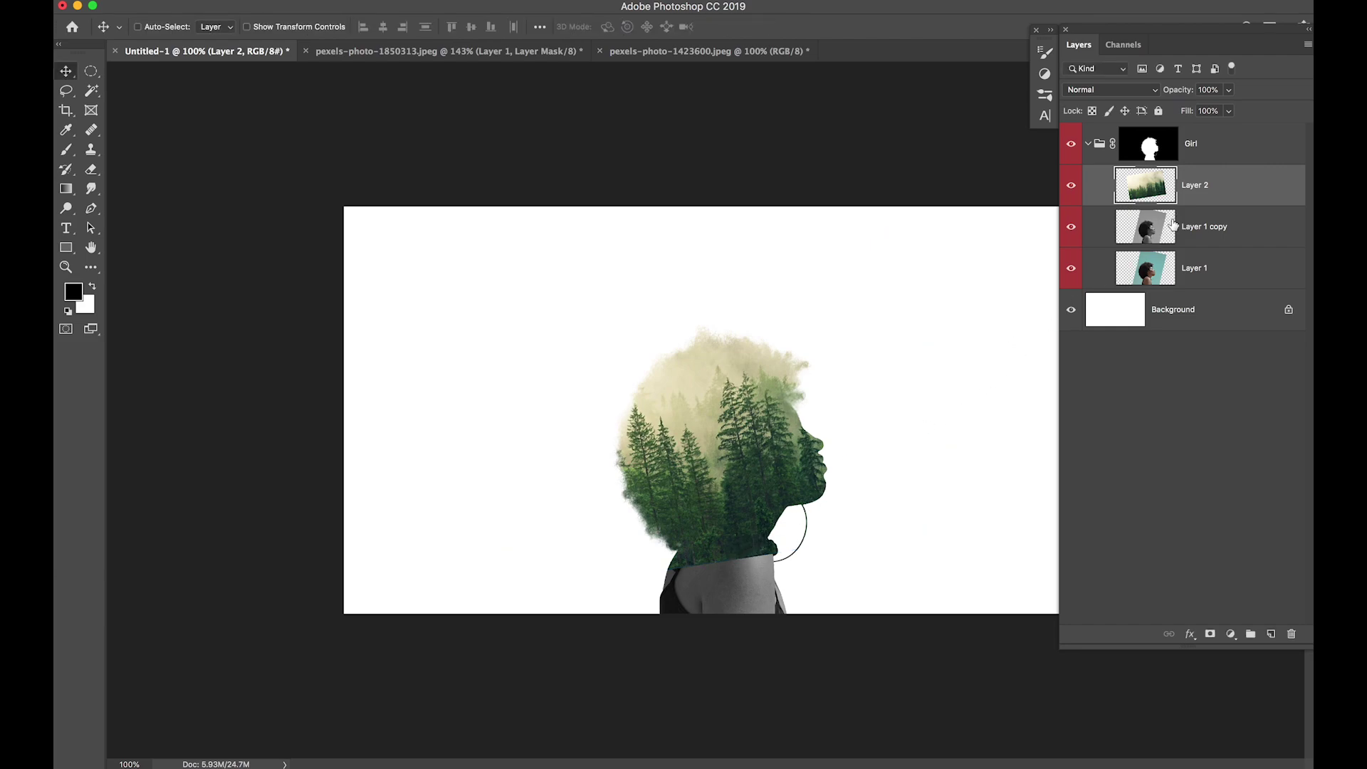
Set the forest layer's blend mode to Lighten
left_click(1108, 89)
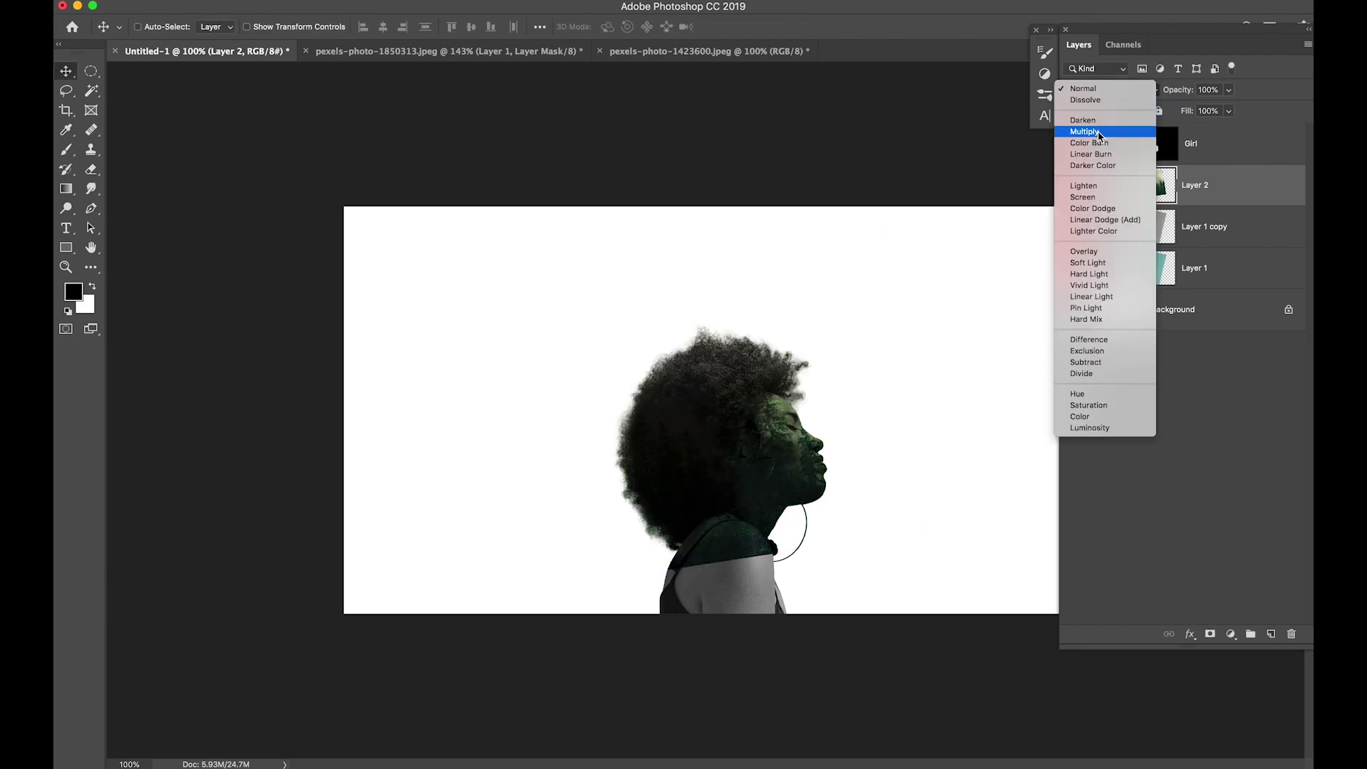
left_click(1094, 184)
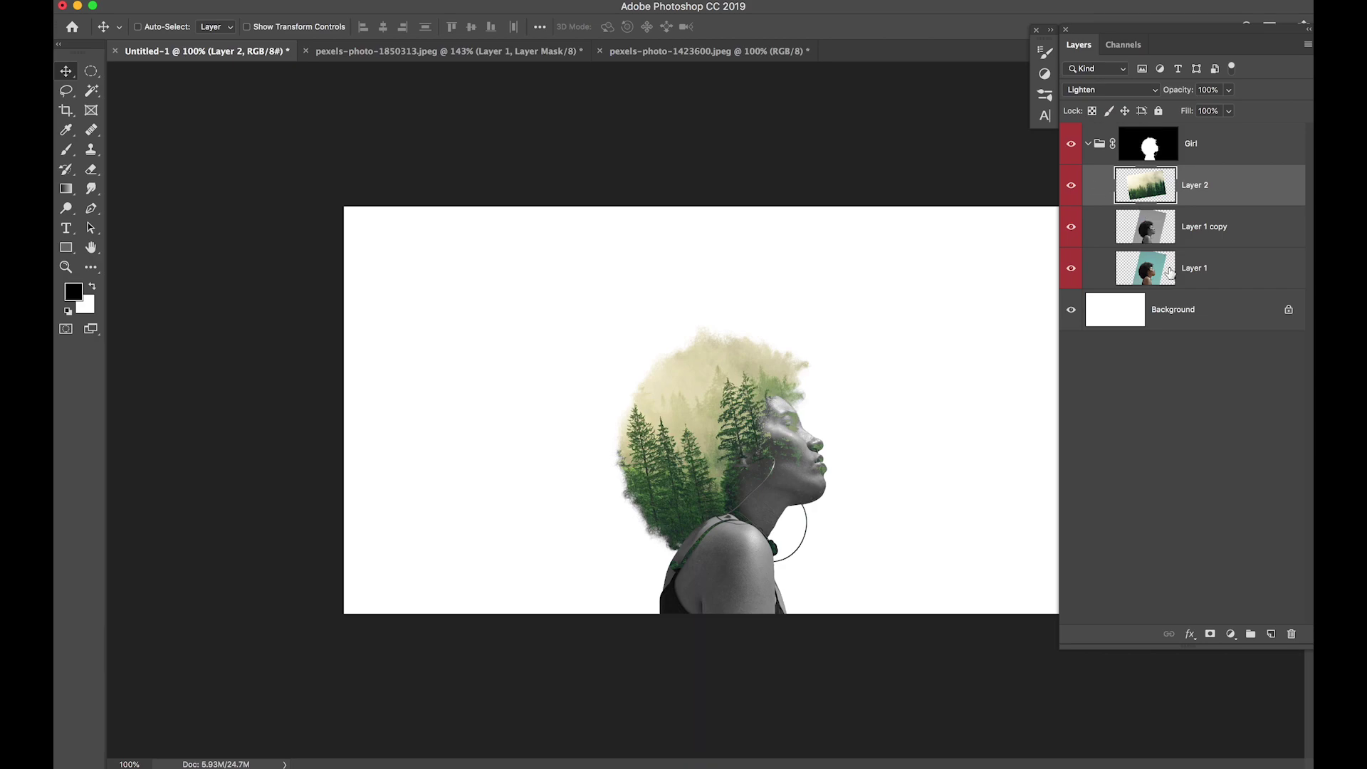
Add a mask to Layer 2 and paint it black at 100% brush opacity over the woman's face, neck and shoulder, hiding the forest there
left_click(1210, 634)
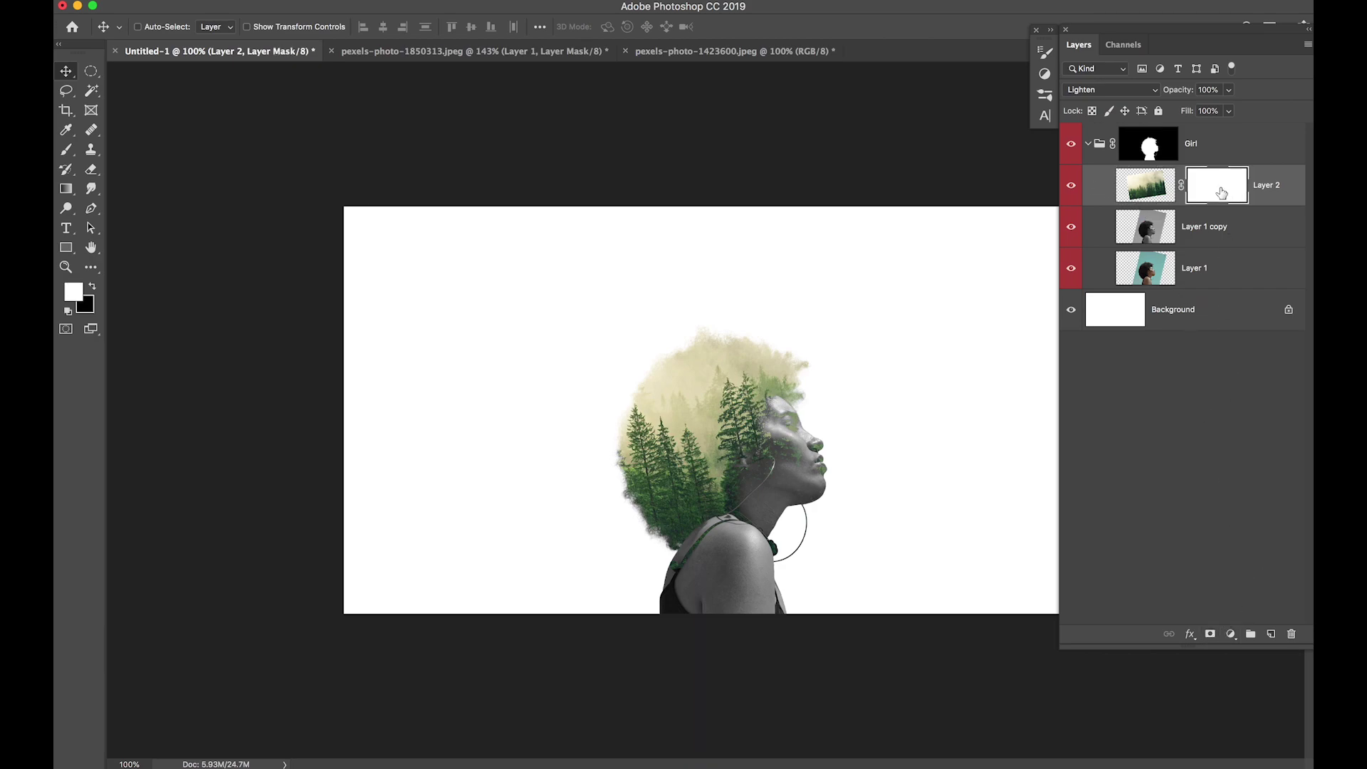
left_click(69, 150)
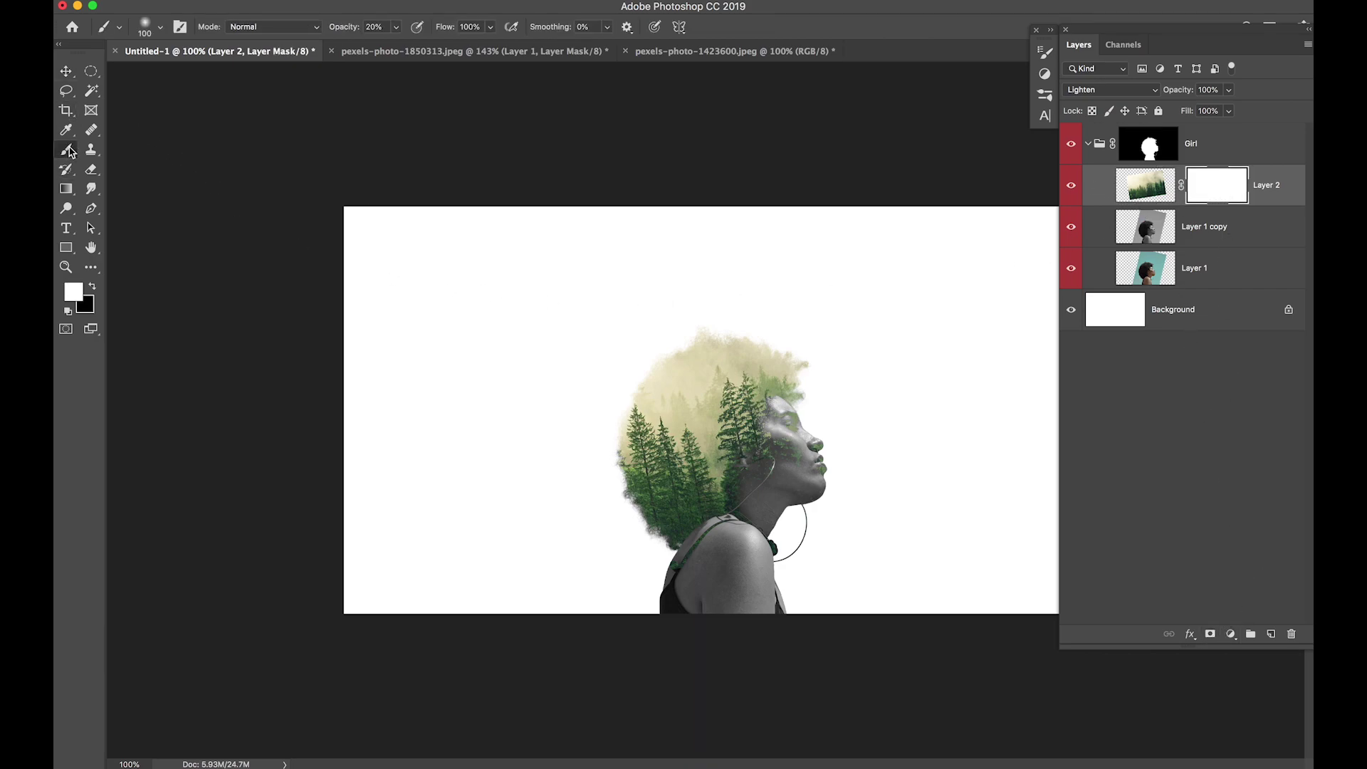
scroll(787, 442, "up", 3)
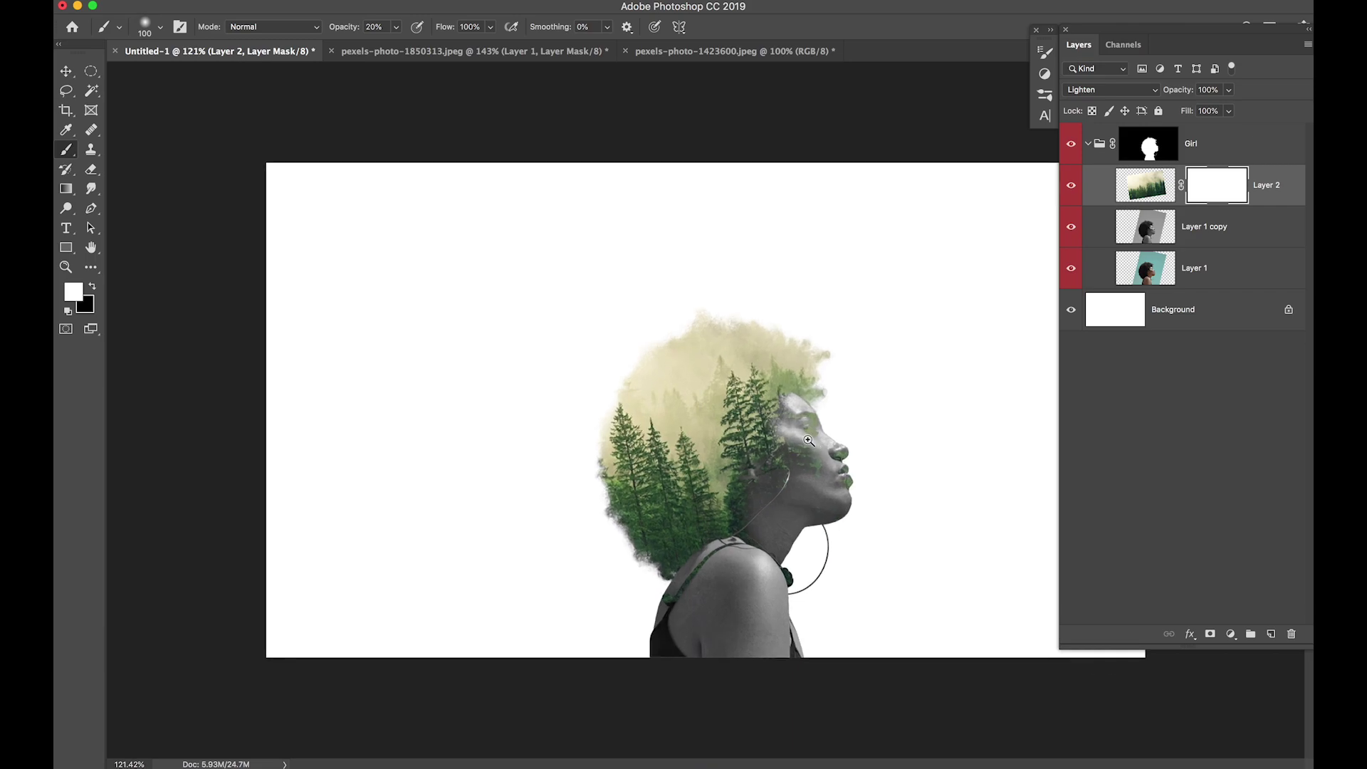
key("x")
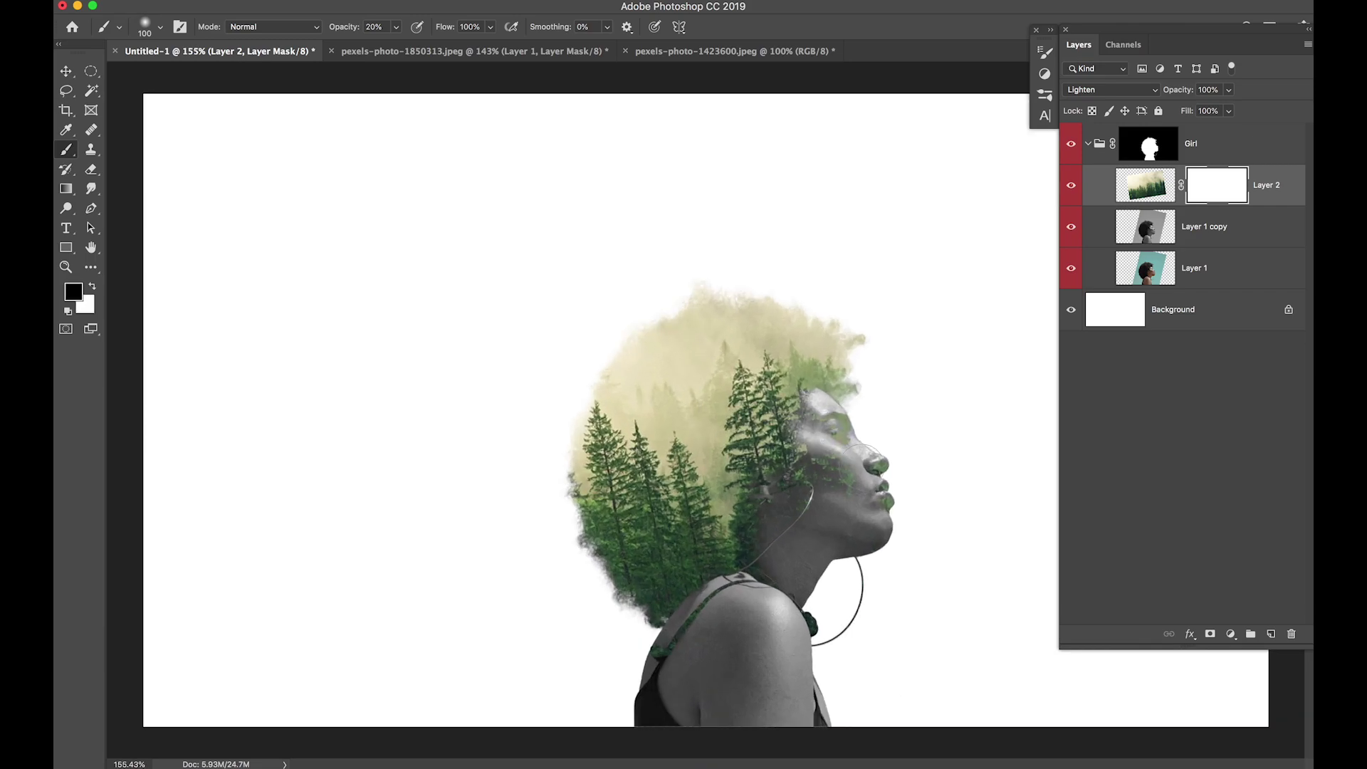
key("0")
mouse_move(850, 482)
left_mouse_down()
mouse_move(850, 493)
mouse_move(869, 484)
mouse_move(870, 445)
mouse_move(858, 449)
left_mouse_up()
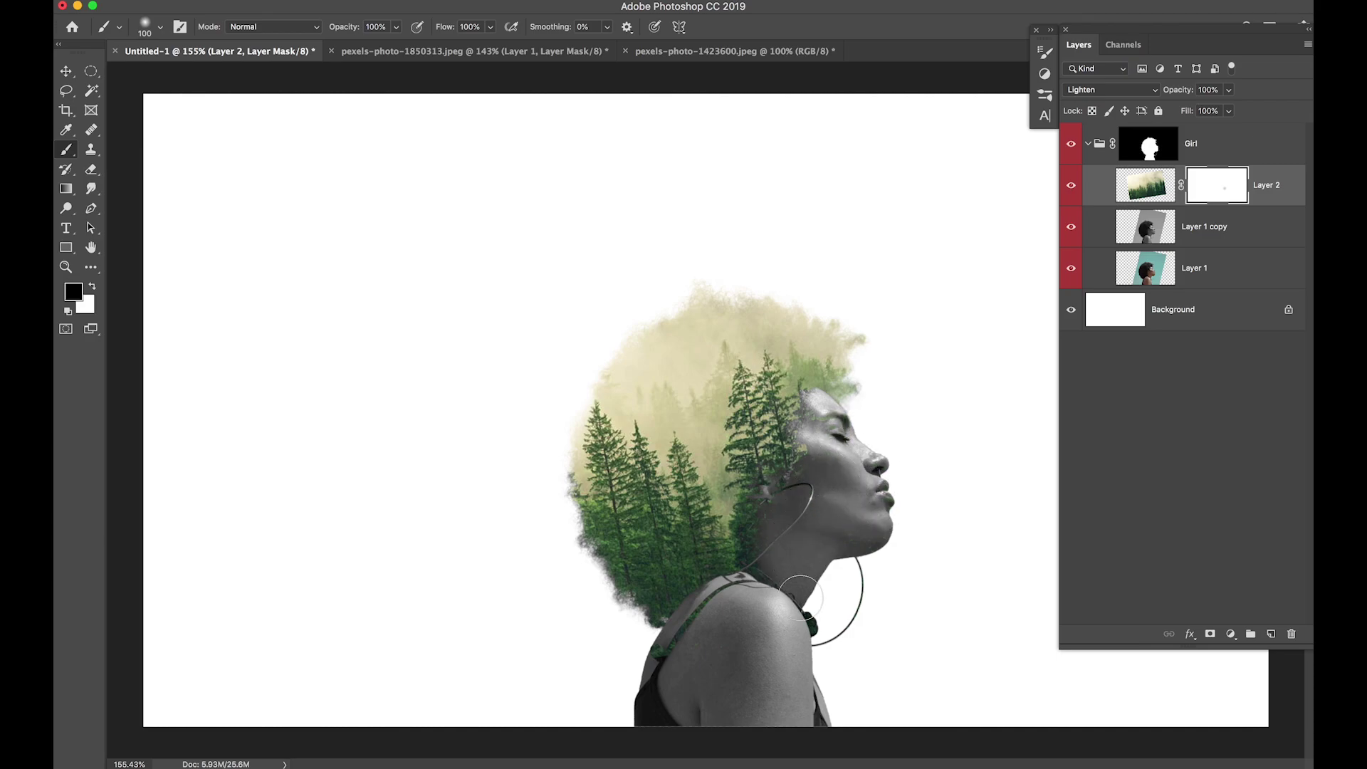
mouse_move(698, 682)
left_mouse_down()
mouse_move(680, 694)
mouse_move(635, 668)
mouse_move(640, 653)
mouse_move(702, 630)
left_mouse_up()
Set the opacity of Layer 1 copy to 80%
left_click(1212, 237)
left_click_drag(1186, 91, 1178, 90)
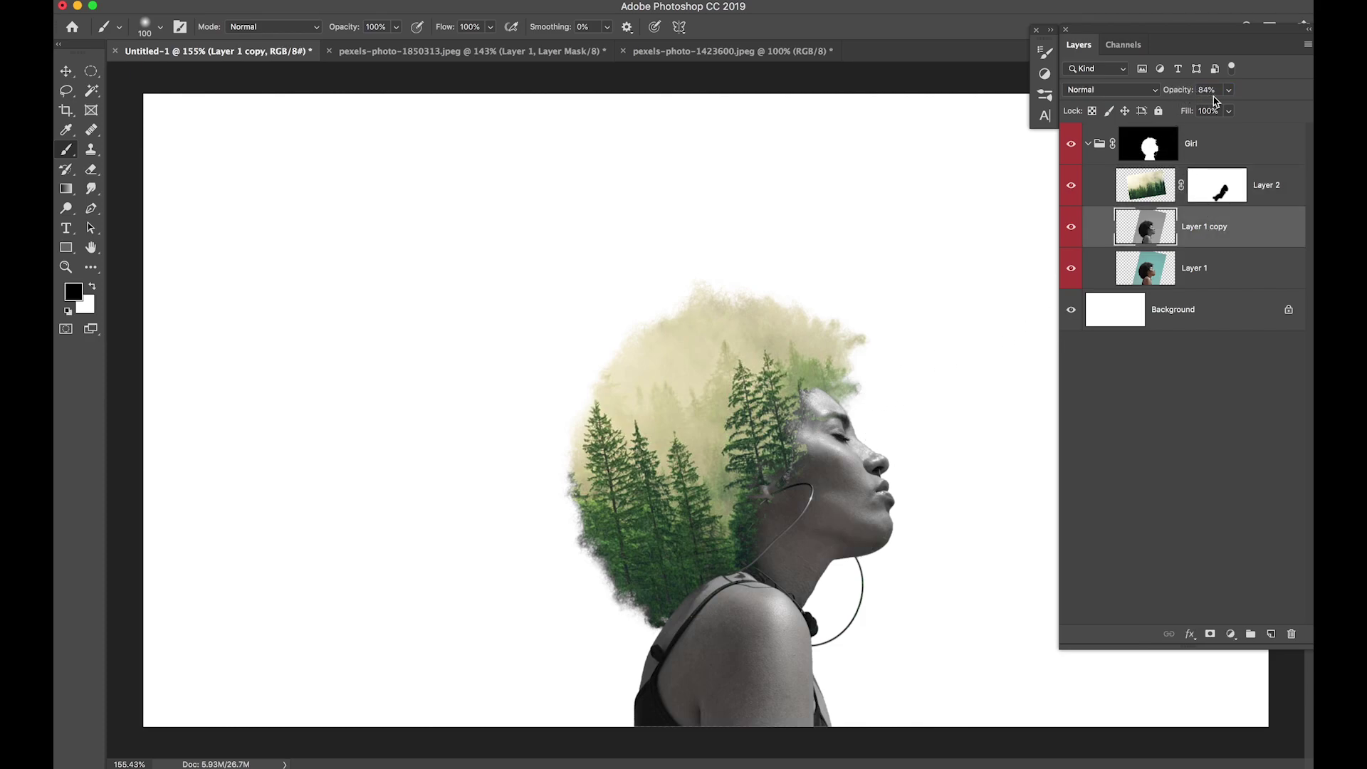
type("80")
key("Return")
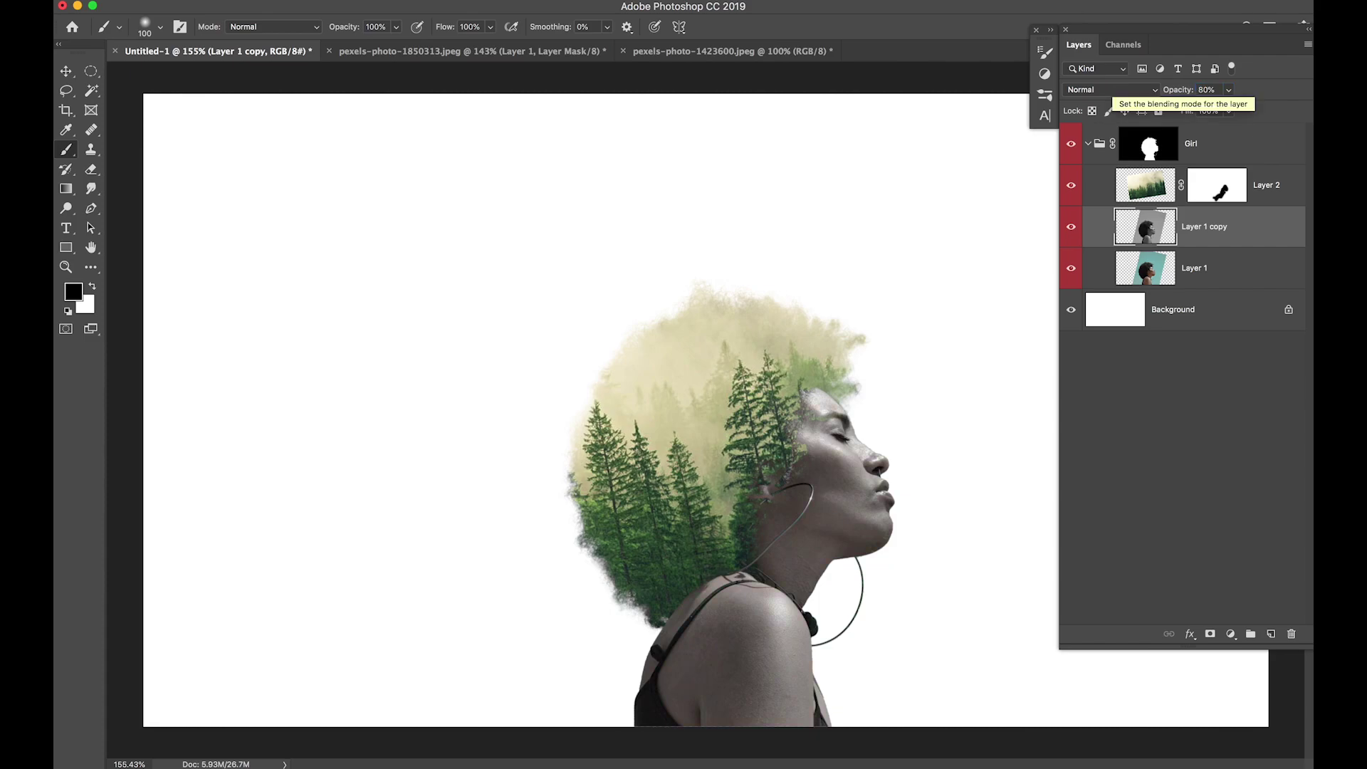
Collapse the Girl group and add a white solid color fill layer between it and the Background layer
left_click(1211, 155)
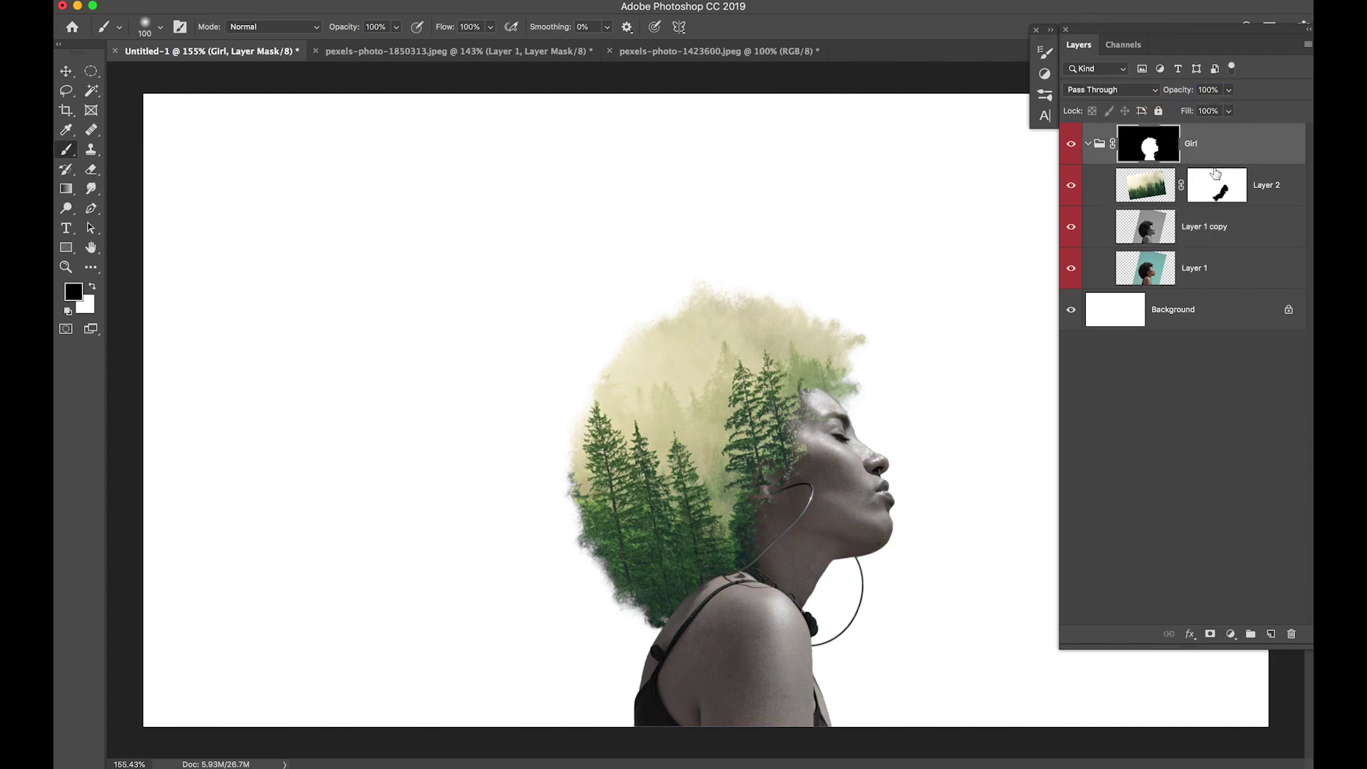
left_click(1087, 144)
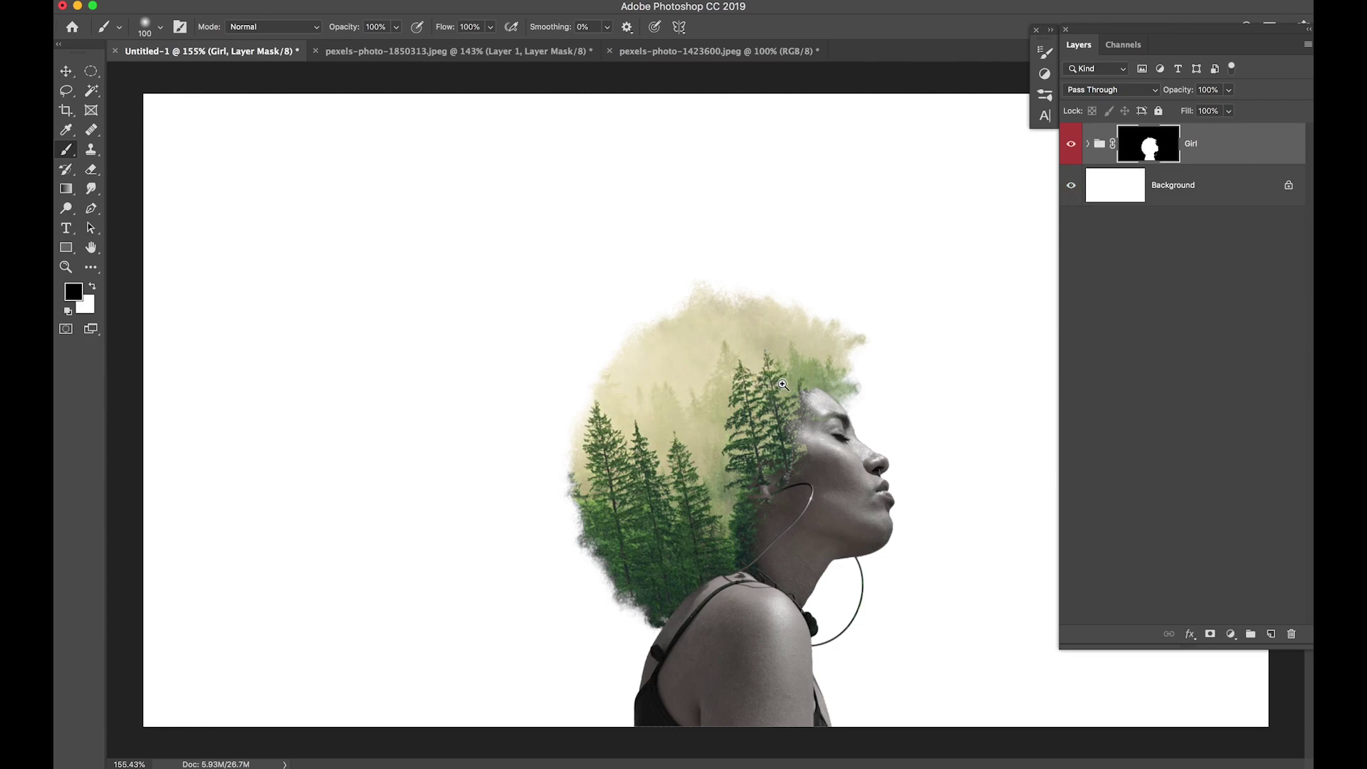
key("super+minus")
left_click(1231, 633)
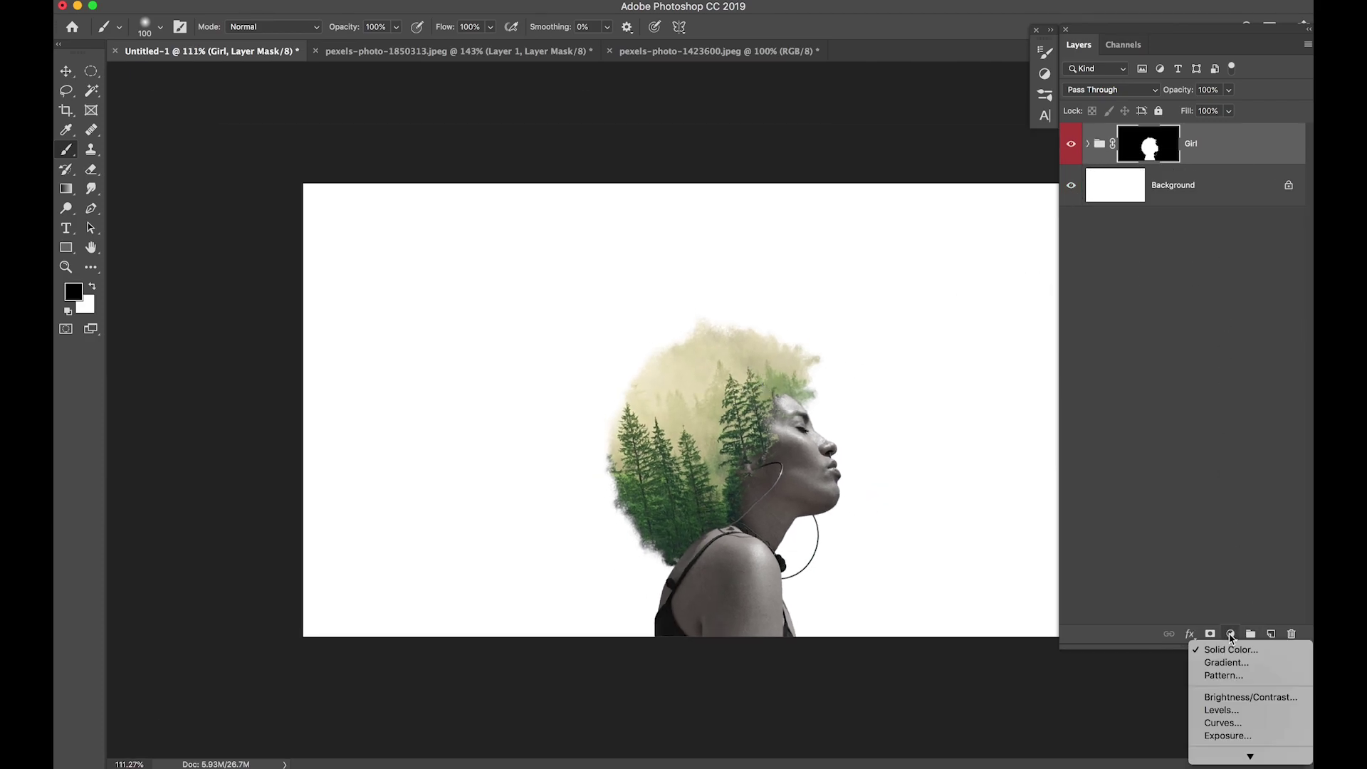
left_click(1231, 649)
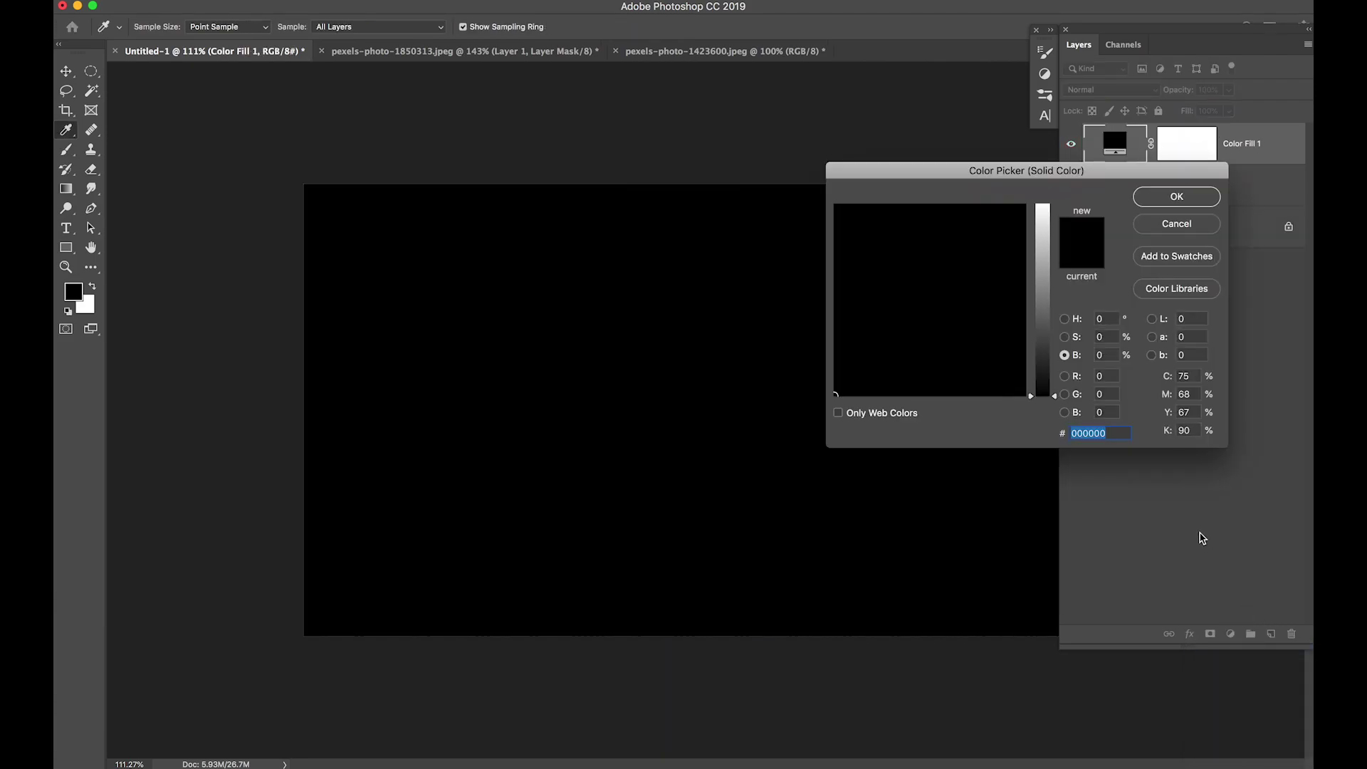
left_click_drag(1043, 223, 1047, 184)
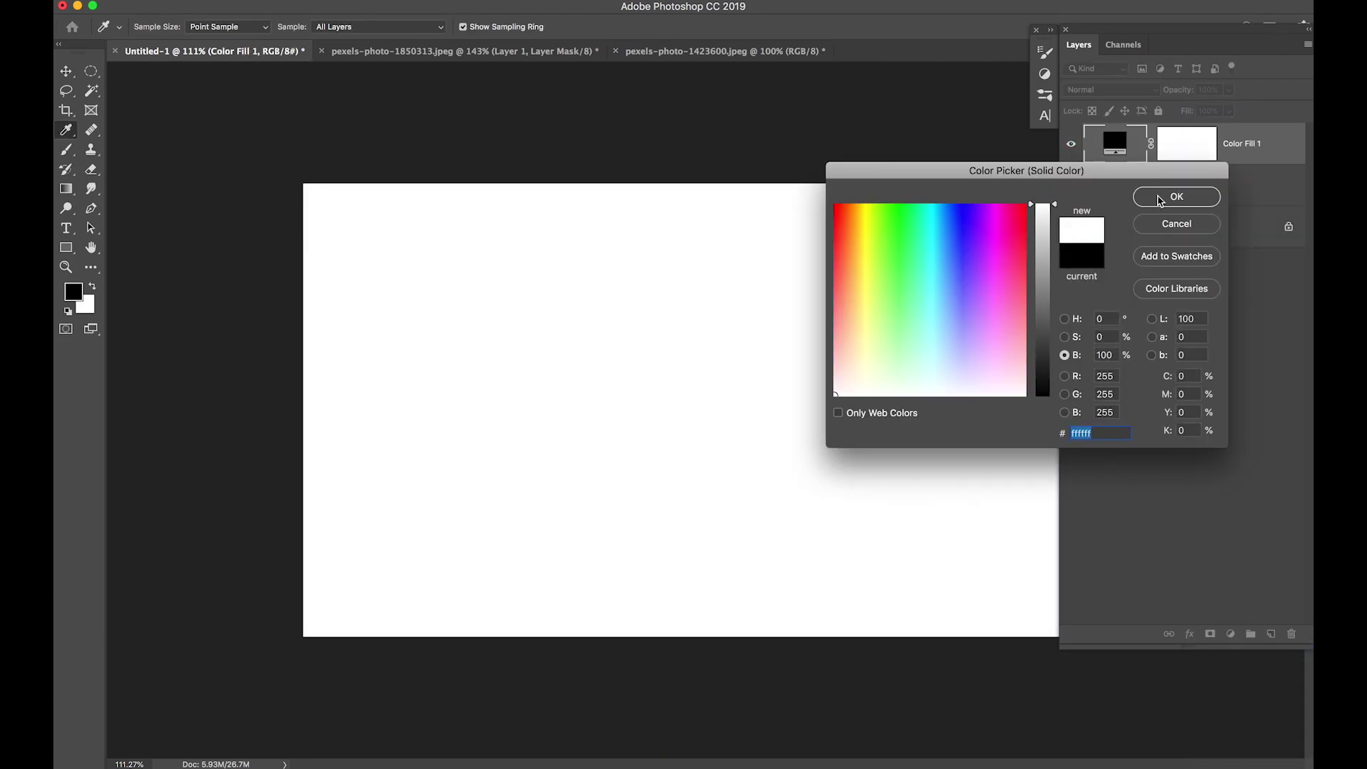
left_click(1155, 198)
left_click_drag(1125, 150, 1133, 220)
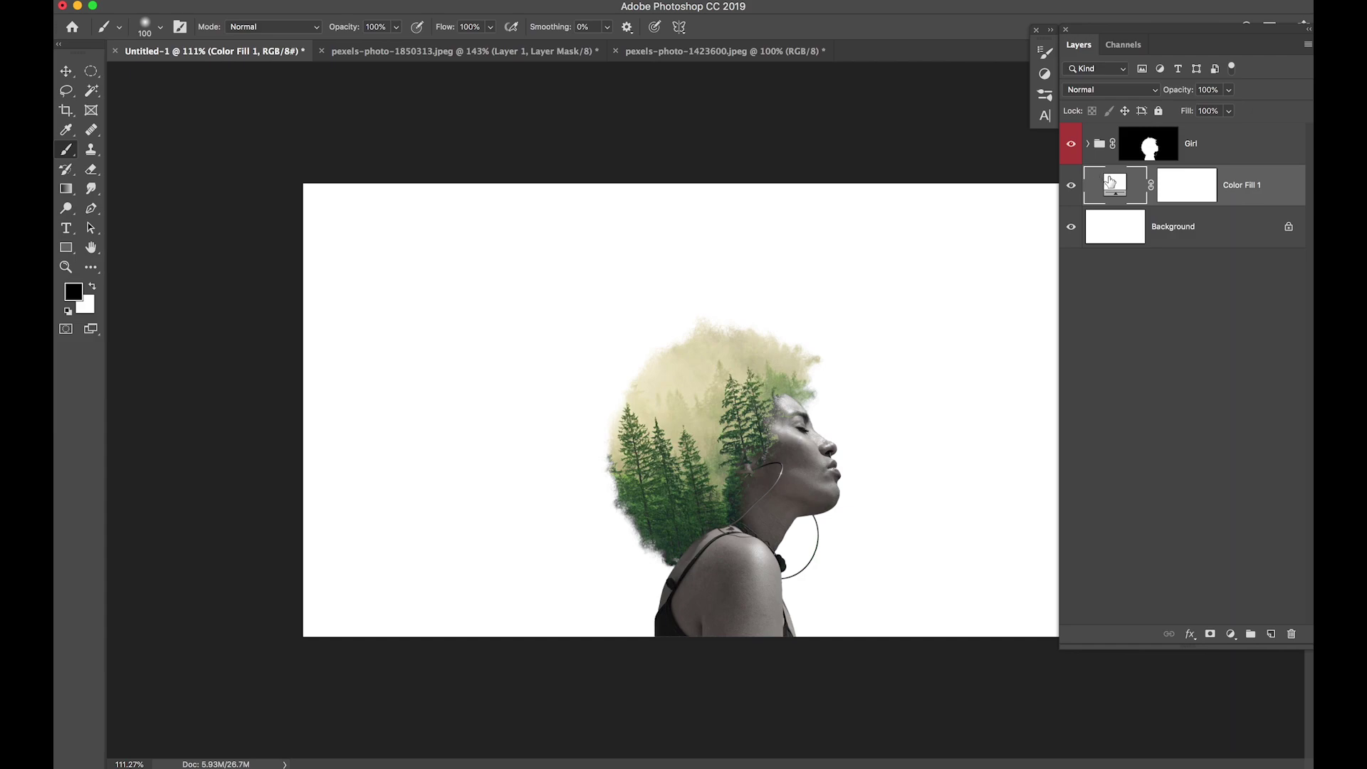
Recolour the fill layer with the misty beige #e1dab6 sampled from the forest in the hair, and remove the Background layer
double_click(1116, 187)
left_click(692, 349)
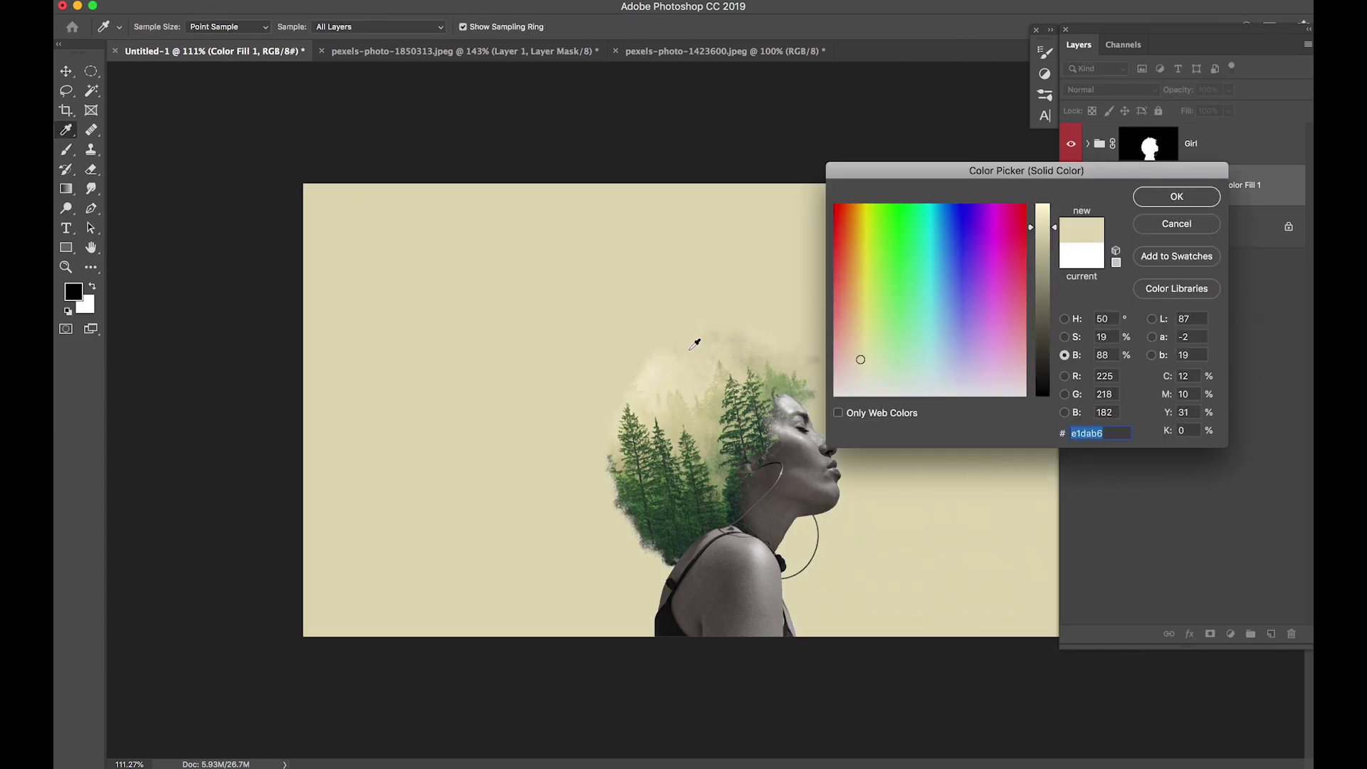
left_click(1162, 197)
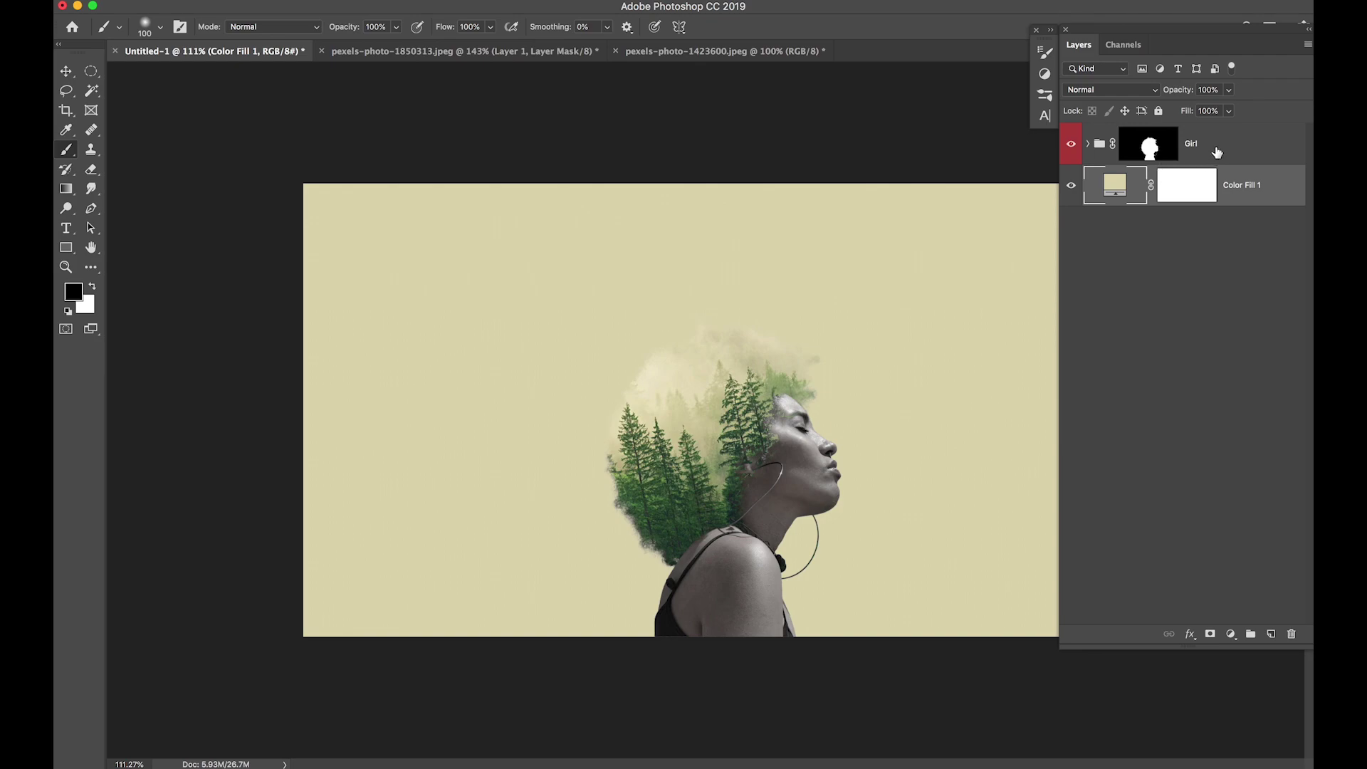
Add the white text DOUBLE above the Girl group, placed over the empty background above the woman's head
left_click(1194, 161)
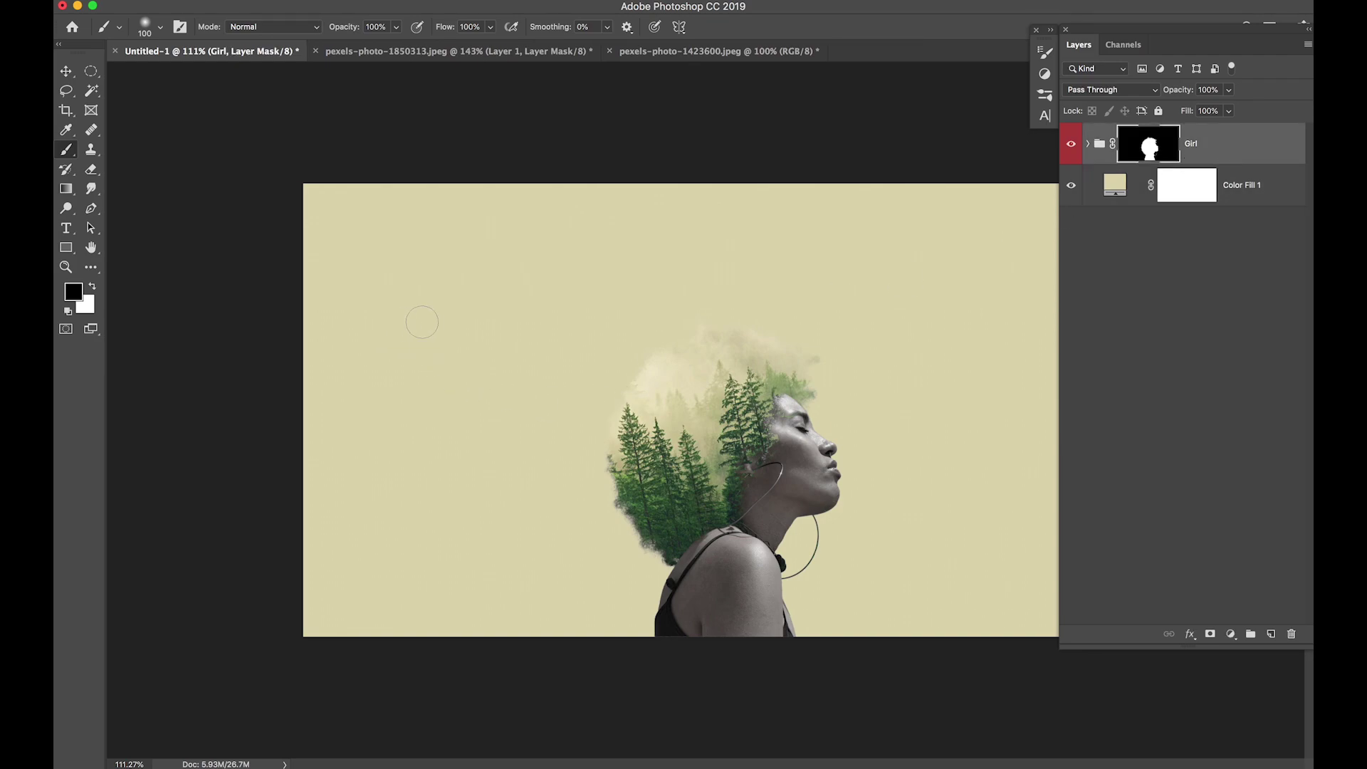
key("t")
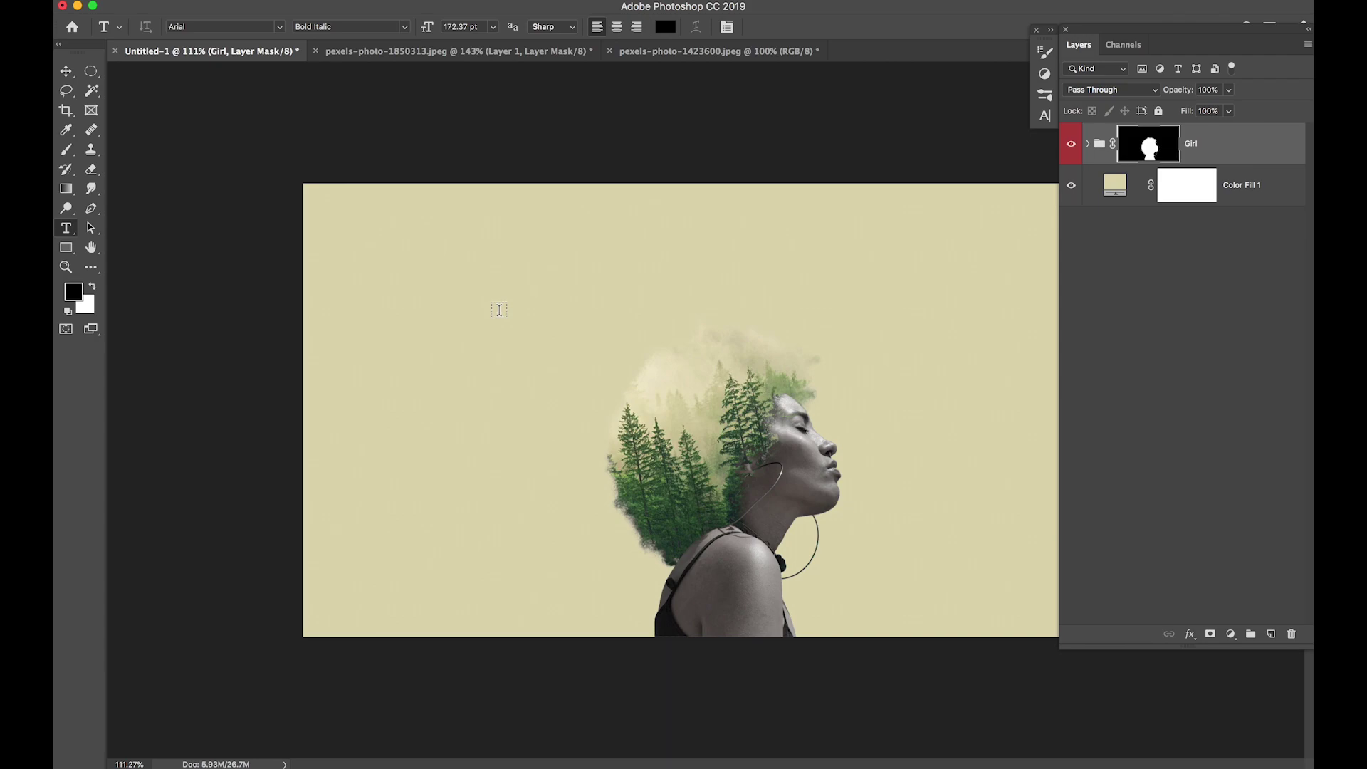
left_click(666, 27)
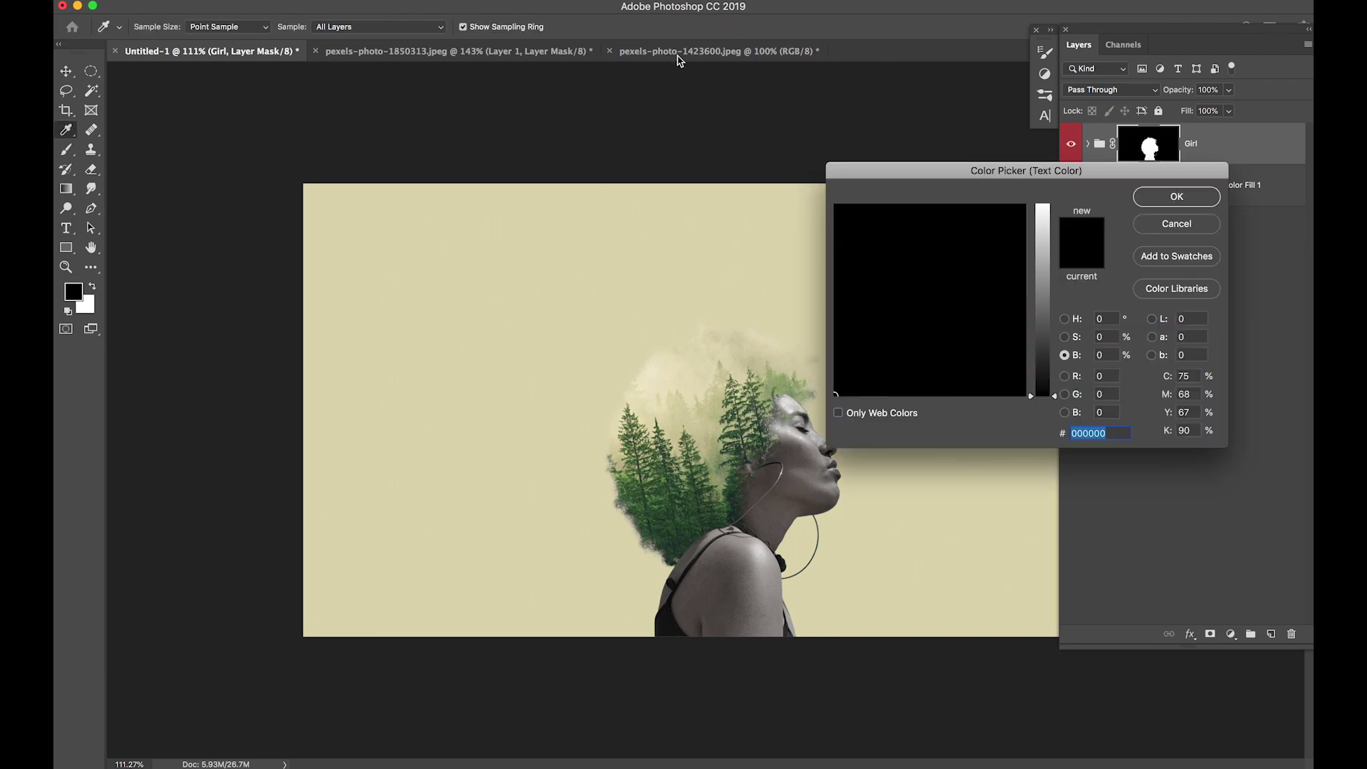
left_click(1039, 223)
left_click(1177, 197)
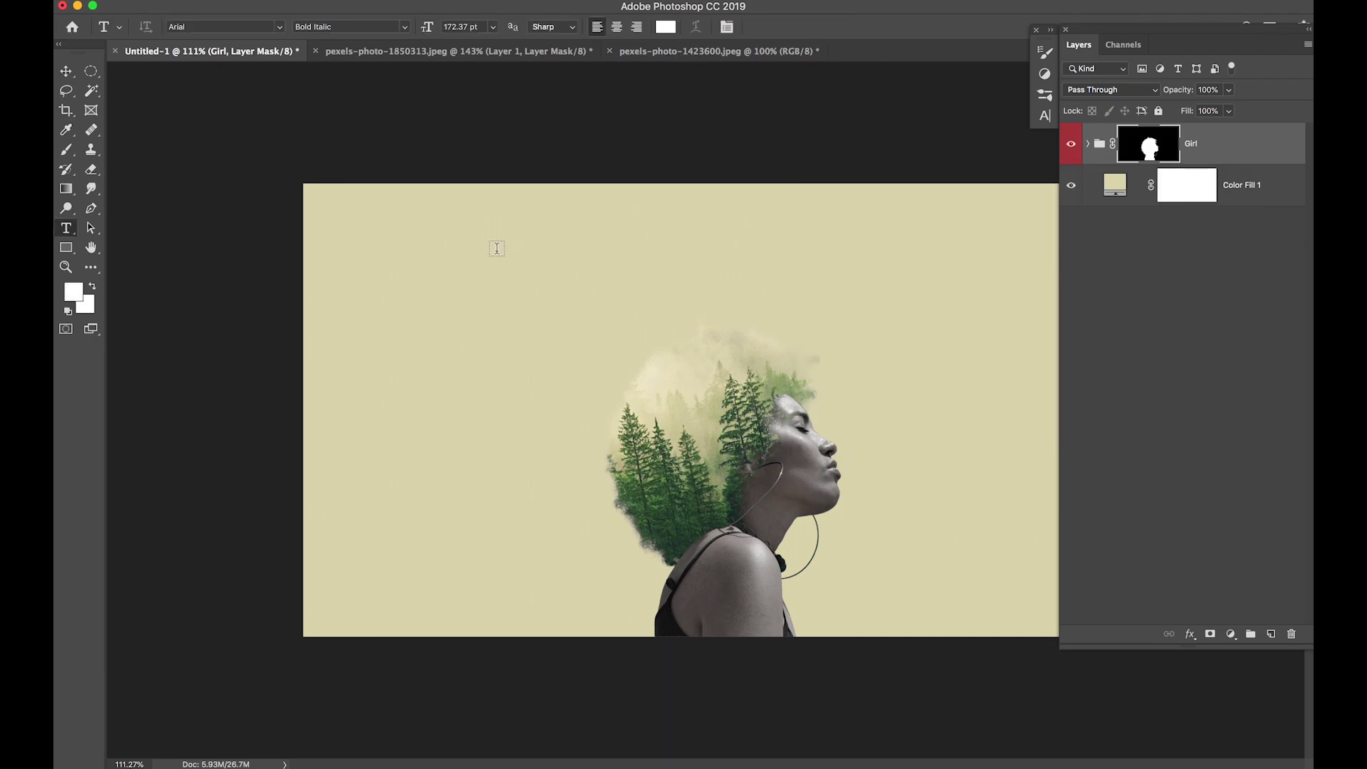
type("DOU")
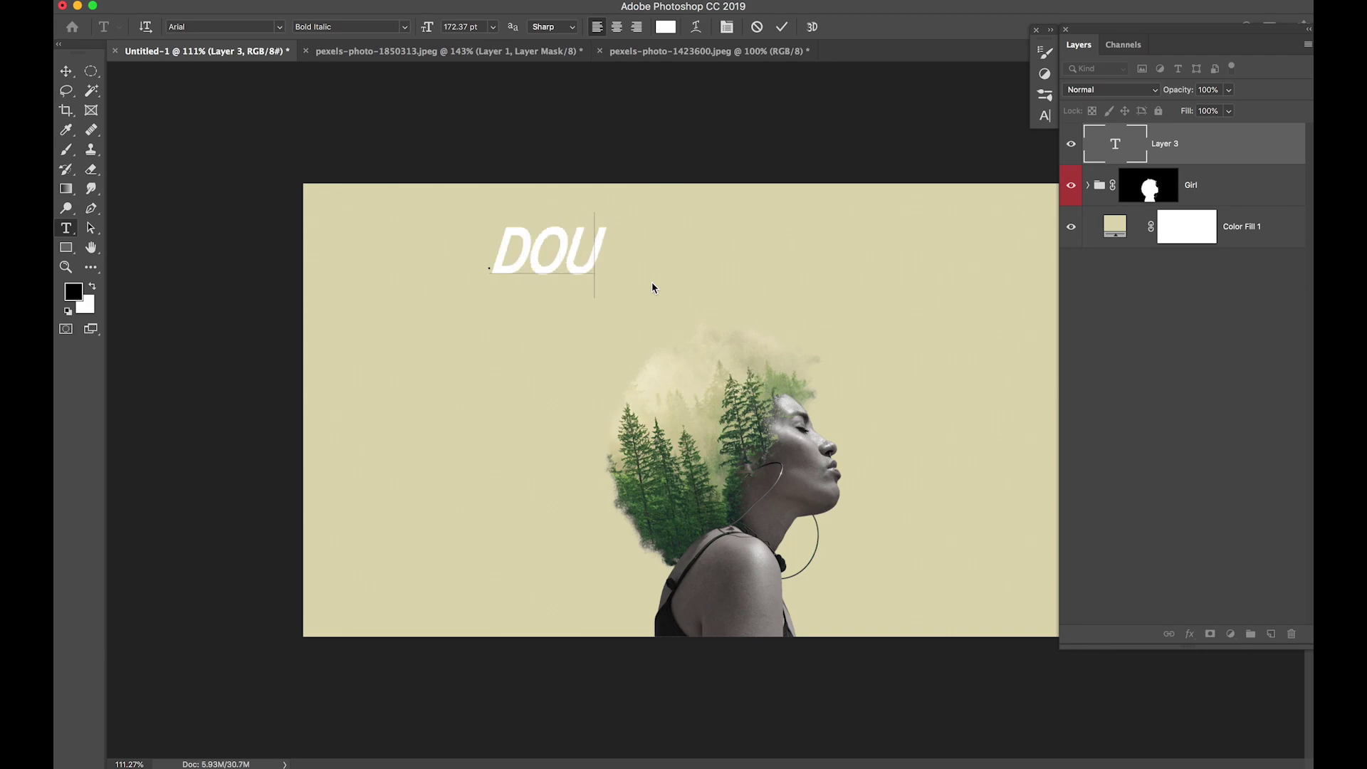
type("BLE")
key("ctrl+Return")
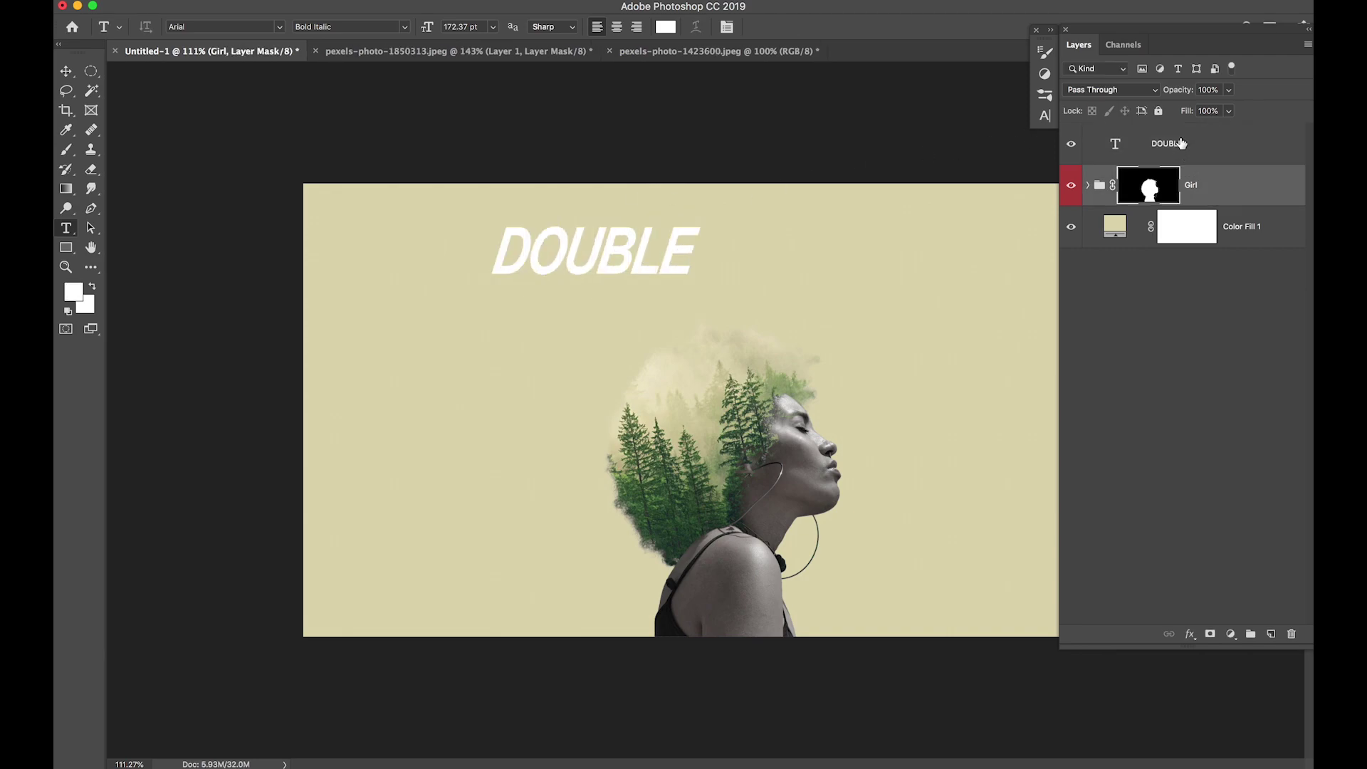
Set the DOUBLE text's size to 130 pt and position it across the back of the woman's hair
key("v")
left_click_drag(649, 269, 672, 470)
key("t")
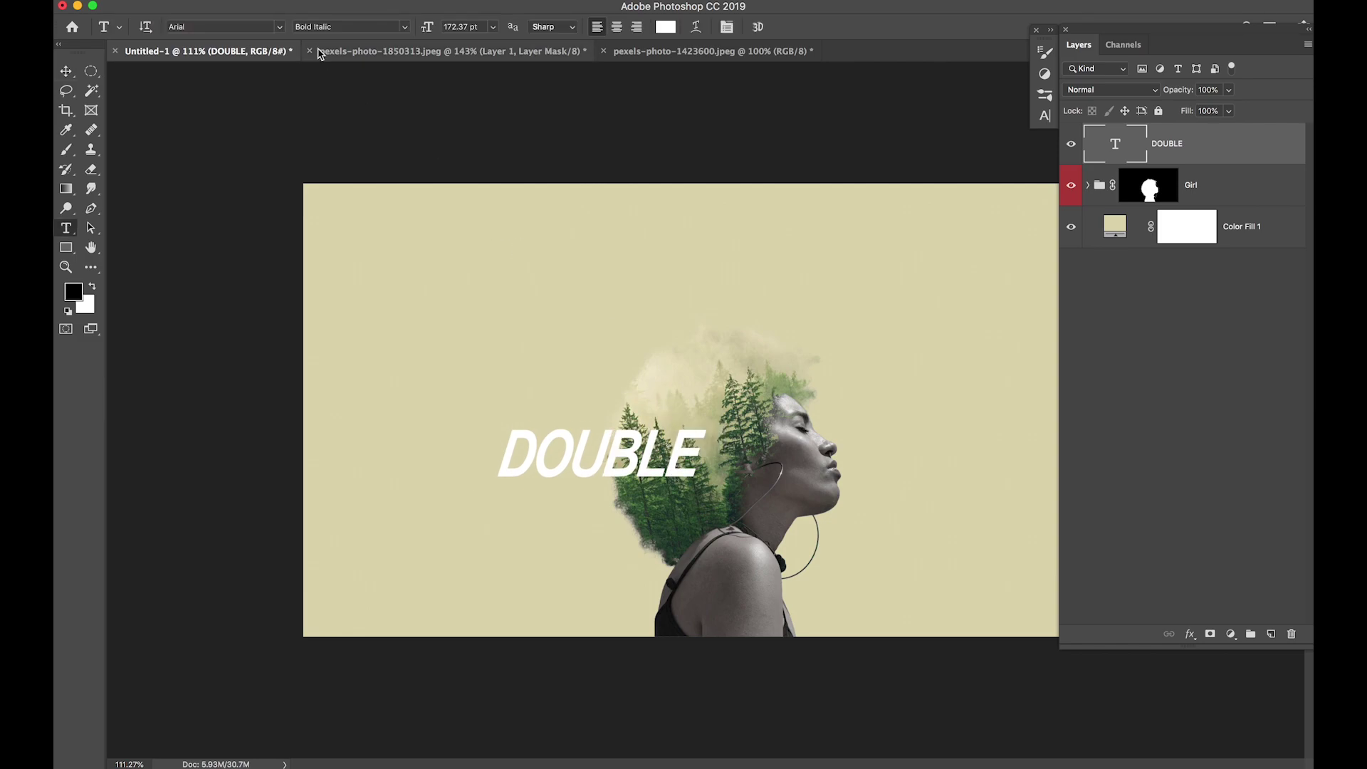
left_click(214, 27)
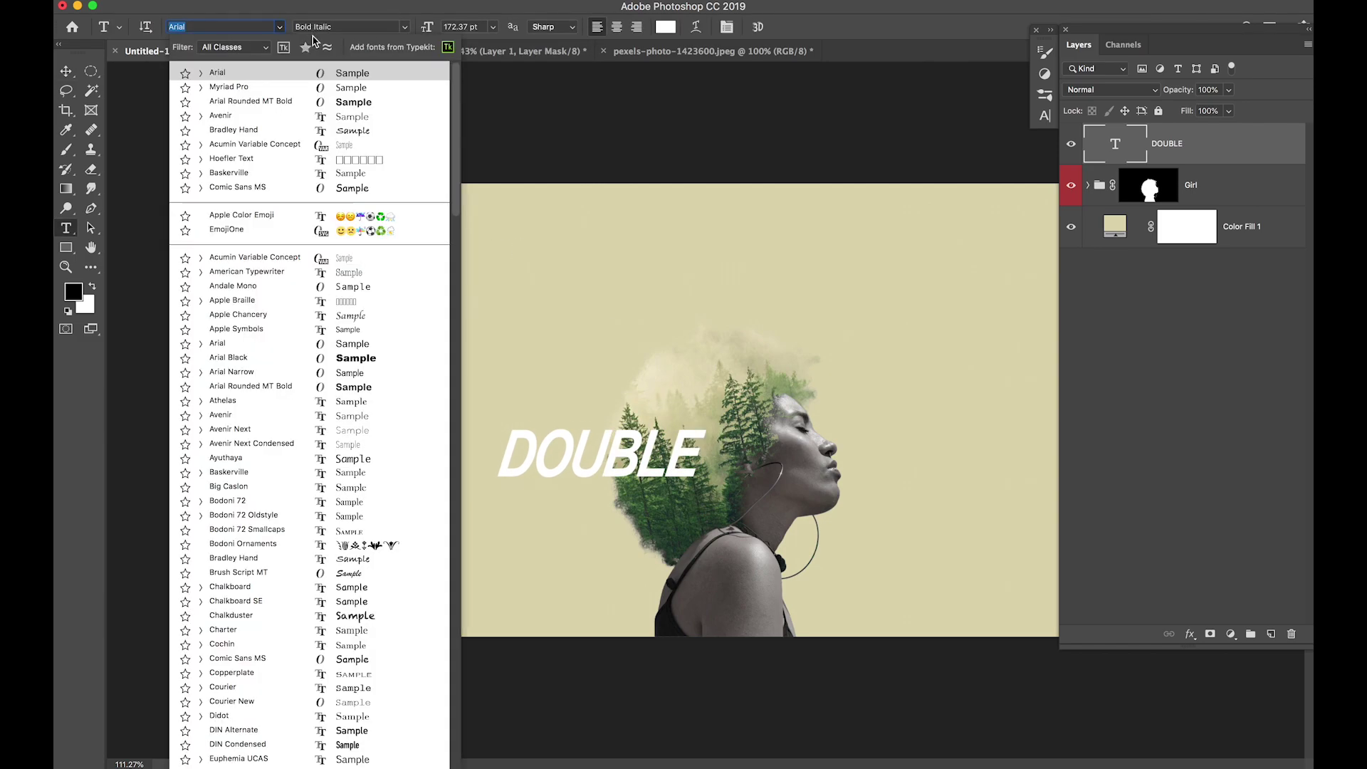
left_click(407, 29)
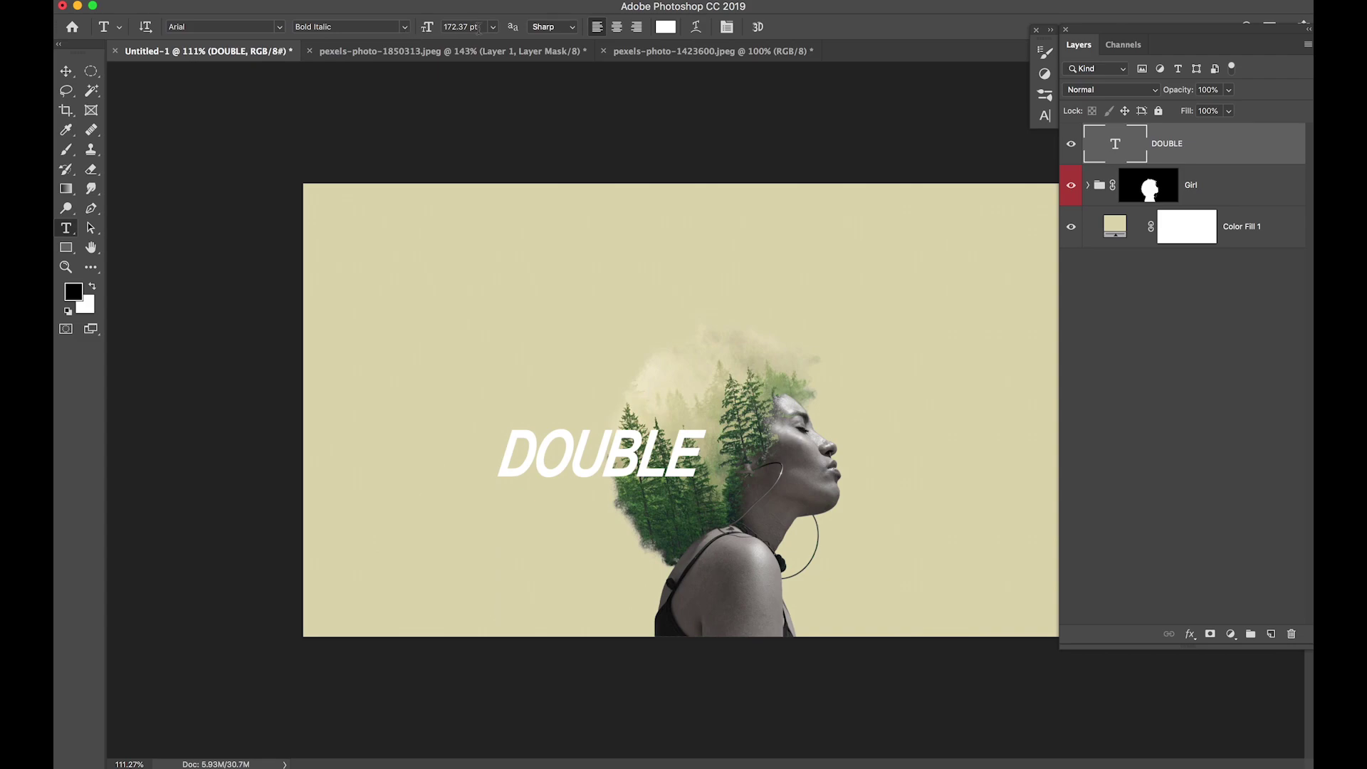
left_click(482, 27)
type("1")
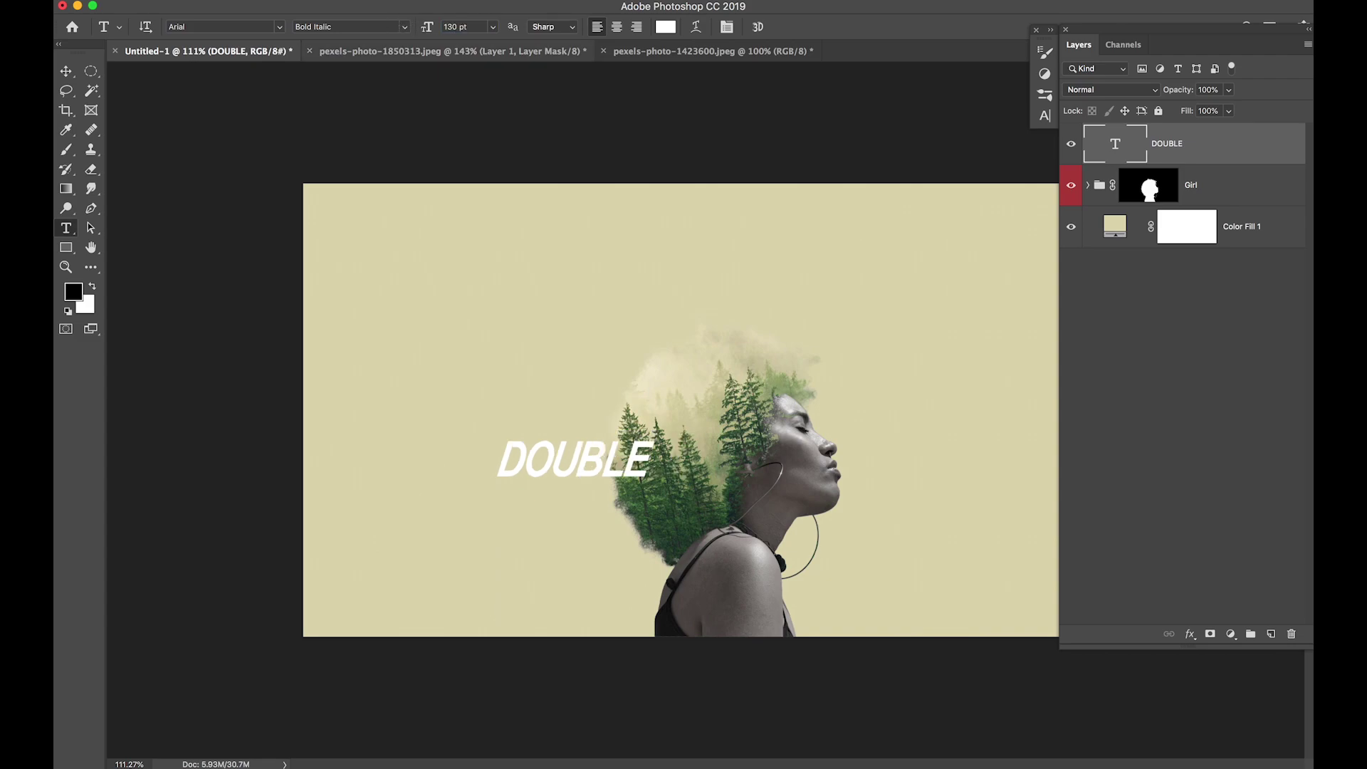
left_click(1214, 185)
left_click(1215, 145)
key("v")
left_click_drag(630, 429, 682, 436)
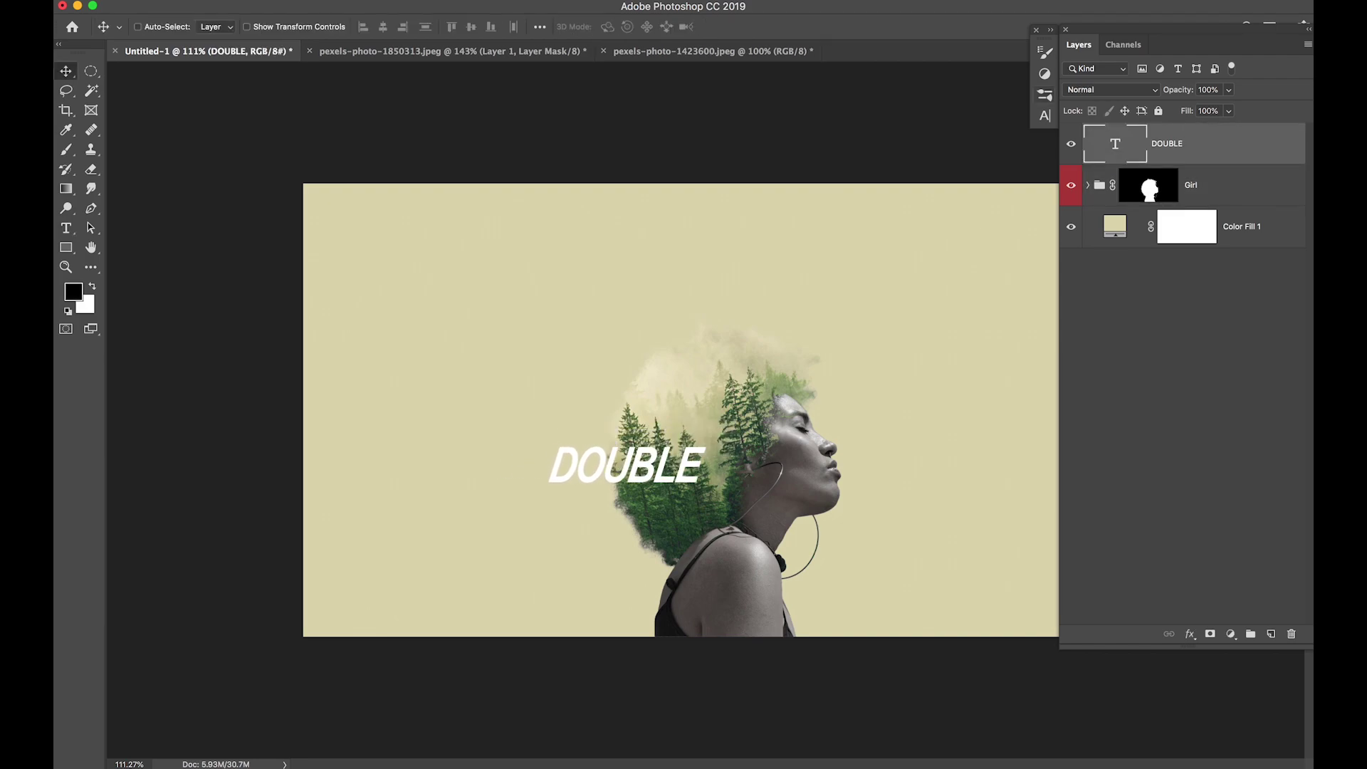
Keep Faux Italic on the DOUBLE text and turn on All Caps in its character settings
left_click(1045, 115)
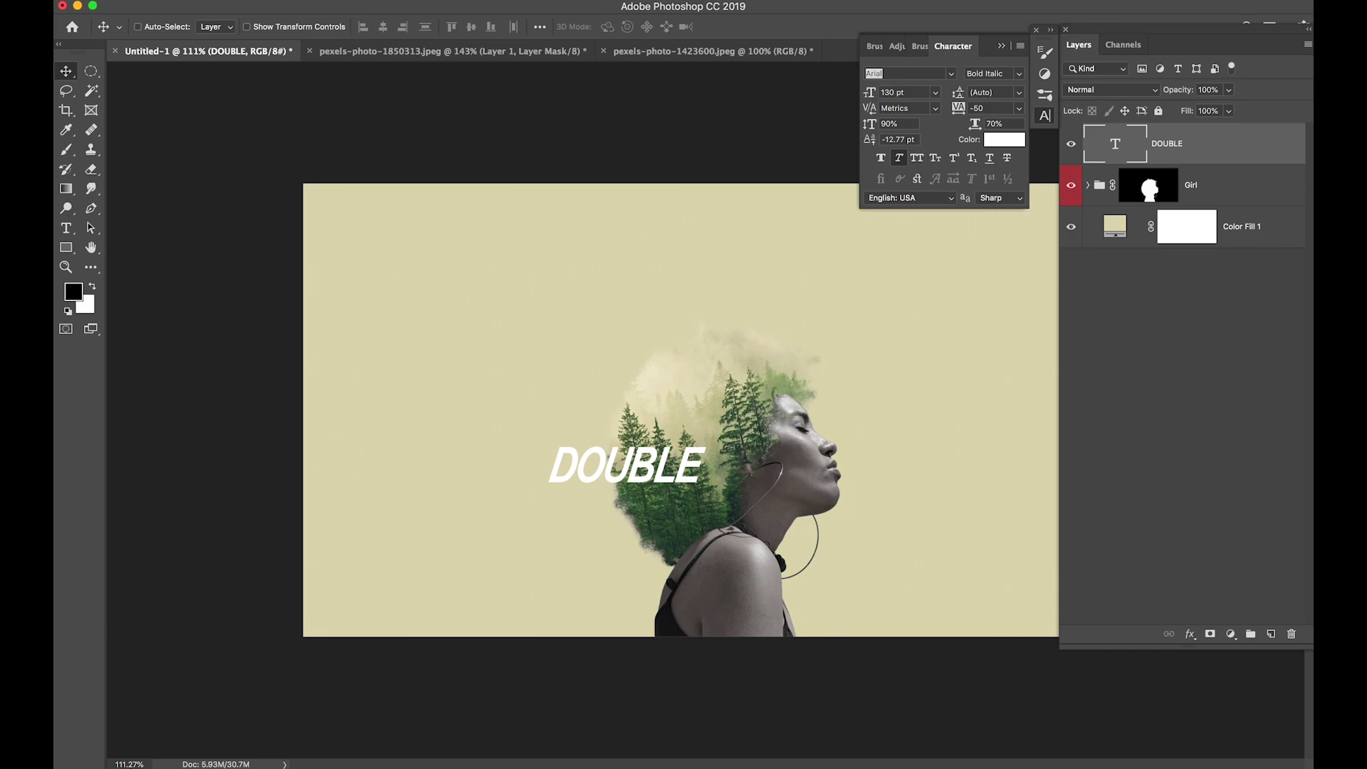
left_click(899, 158)
left_click(899, 158)
left_click(917, 158)
left_click(1001, 46)
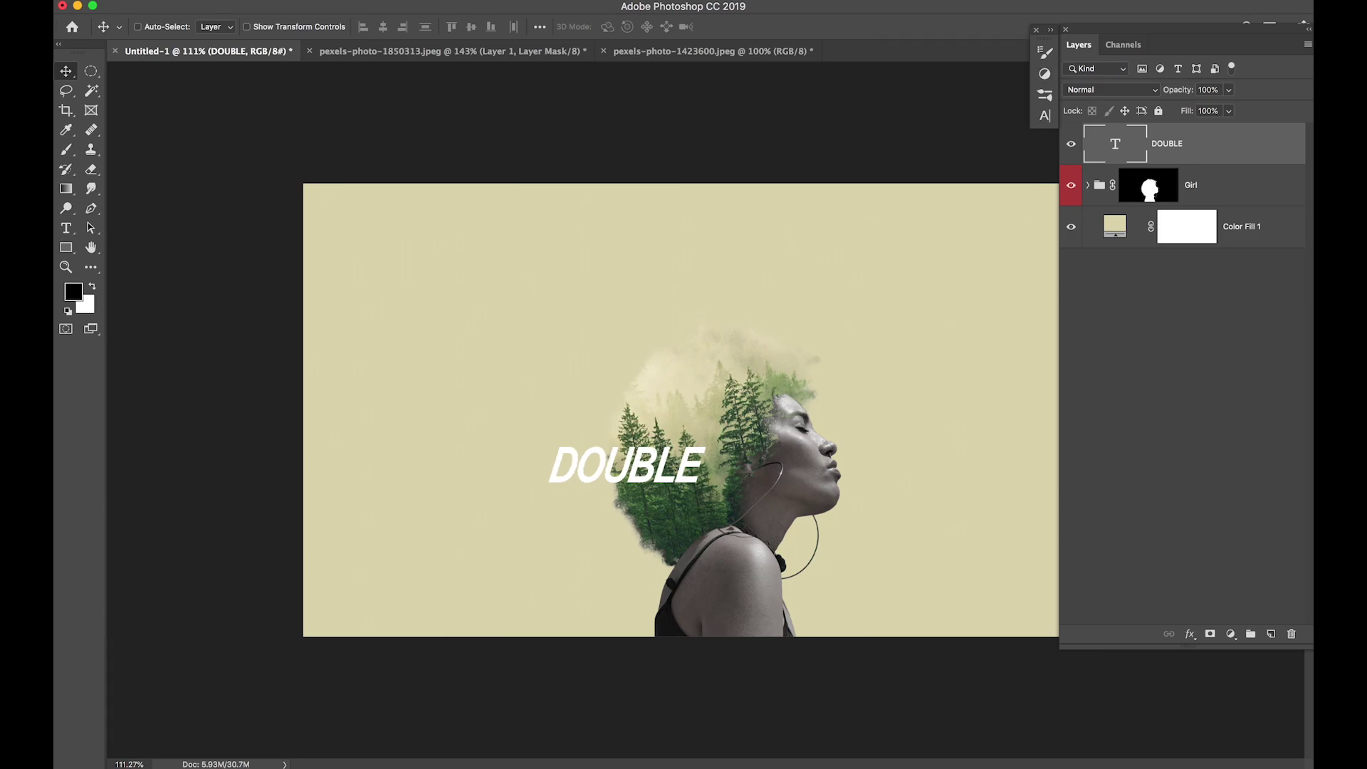
Duplicate the DOUBLE text layer and place the copy directly beneath the original as a second line
key("super+j")
left_click_drag(664, 427, 663, 464)
key("Down")
key("Down")
key("Down")
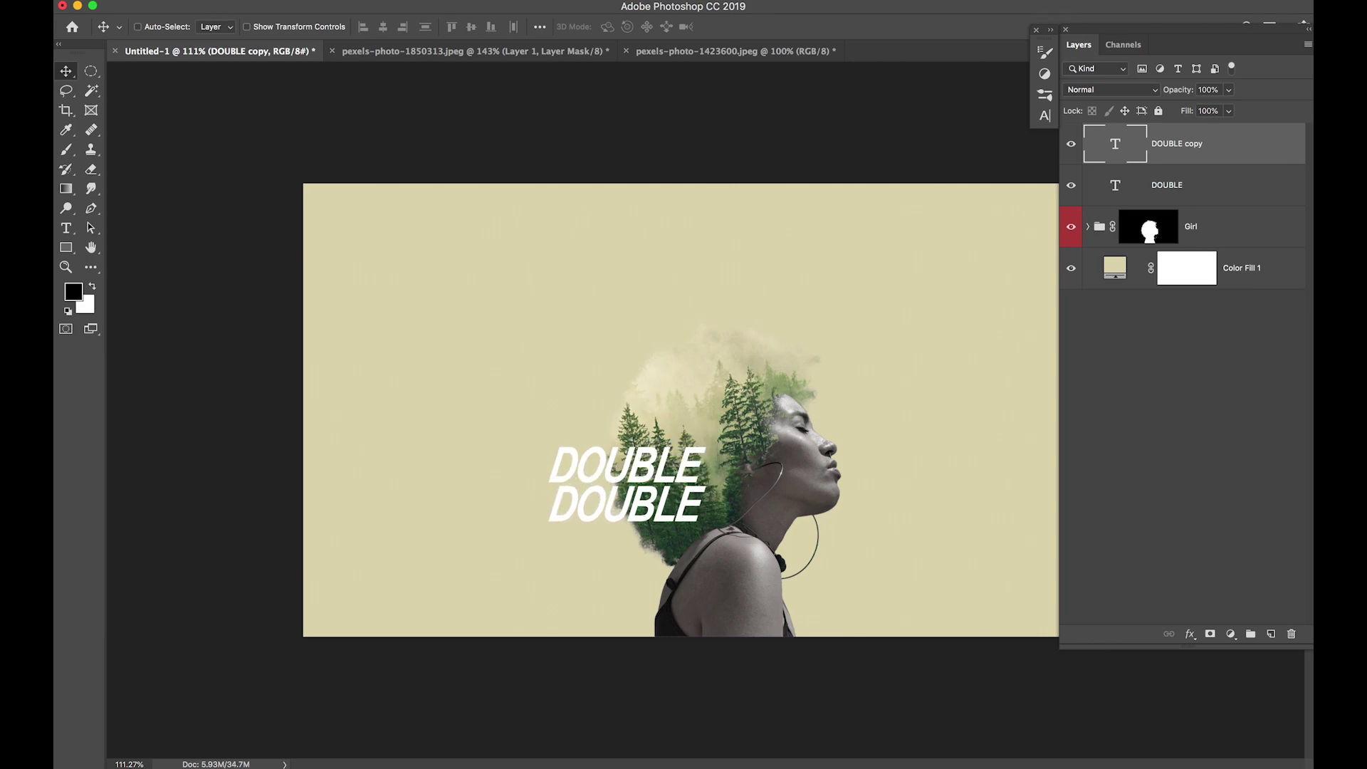
Change the wording of the duplicated lower text line to EXPOSURE
key("t")
double_click(641, 504)
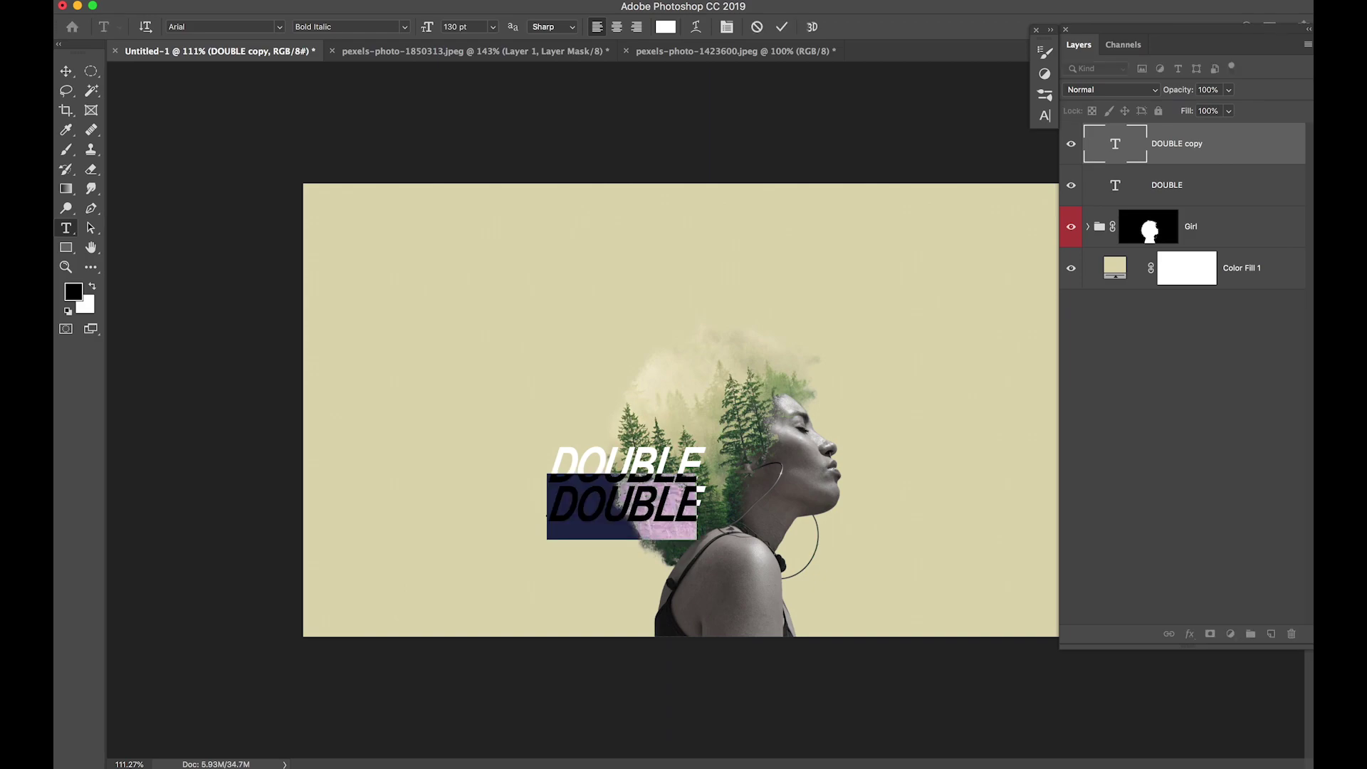
type("EXPOSUR")
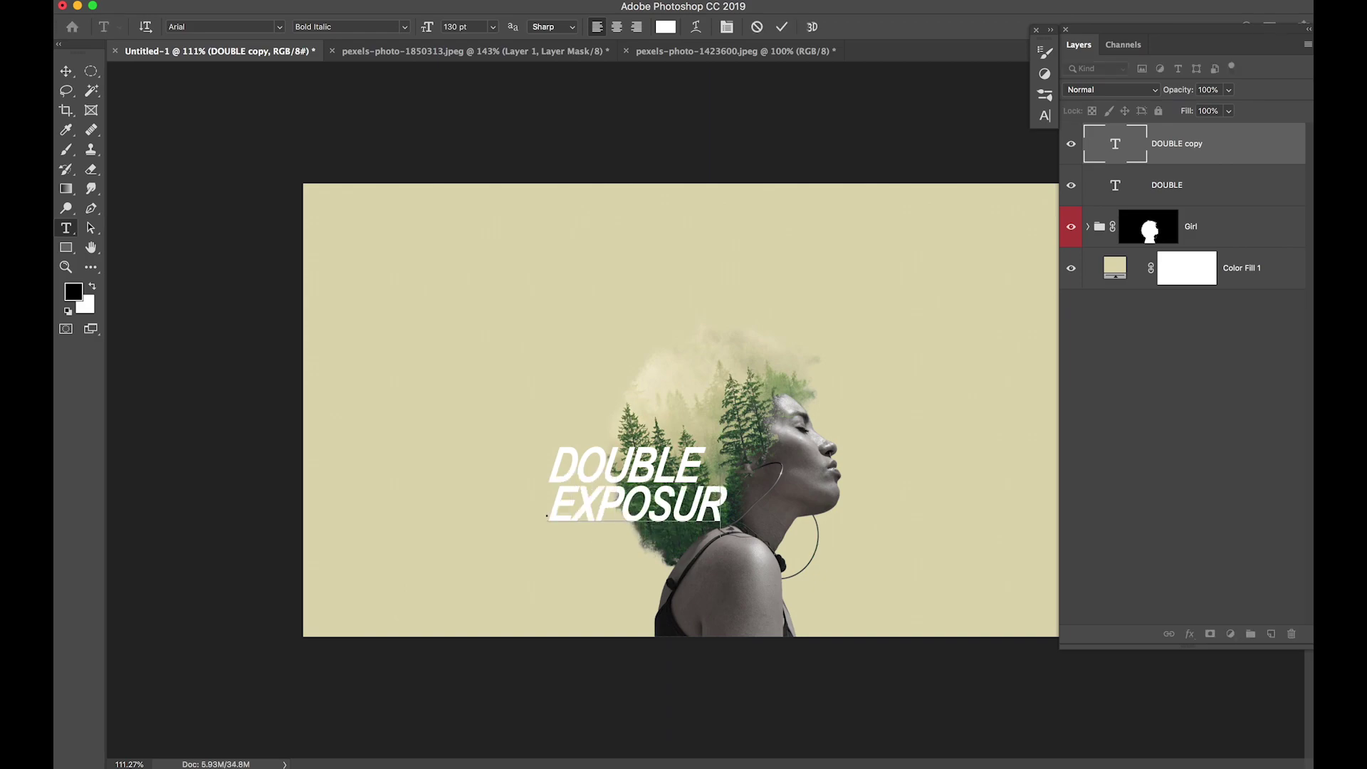
type("E")
key("super+Return")
key("v")
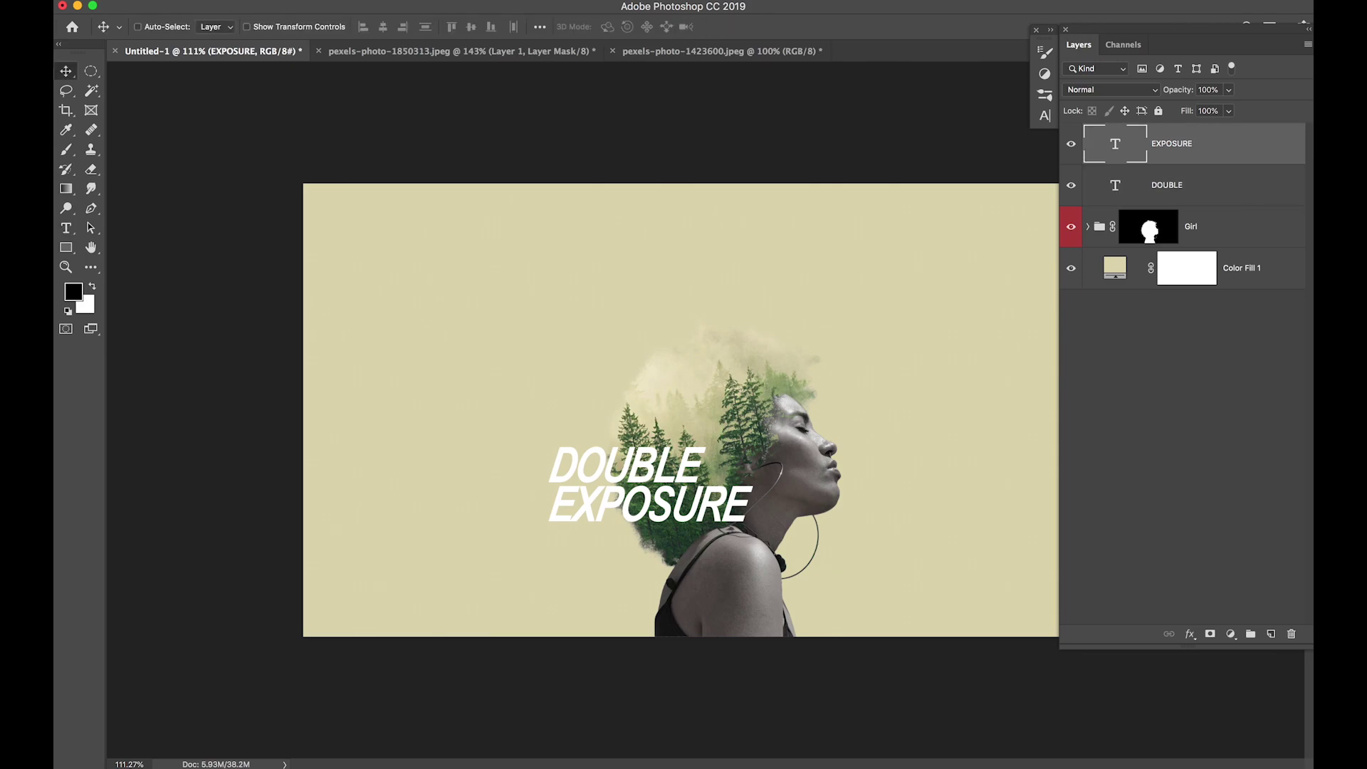
Offset EXPOSURE to the left of DOUBLE in a staggered layout, and shift both lines together slightly right over the hair
left_click_drag(709, 502, 653, 502)
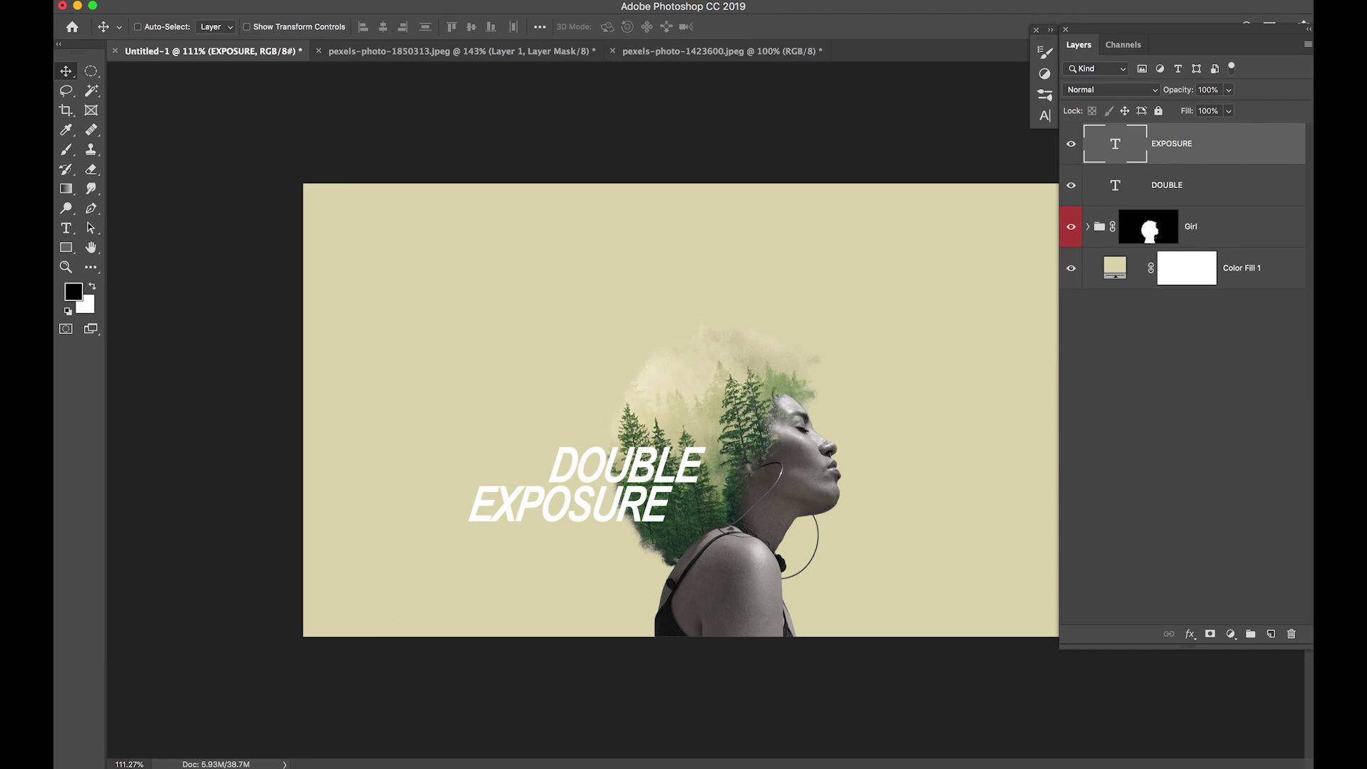
left_click(1189, 185, "shift")
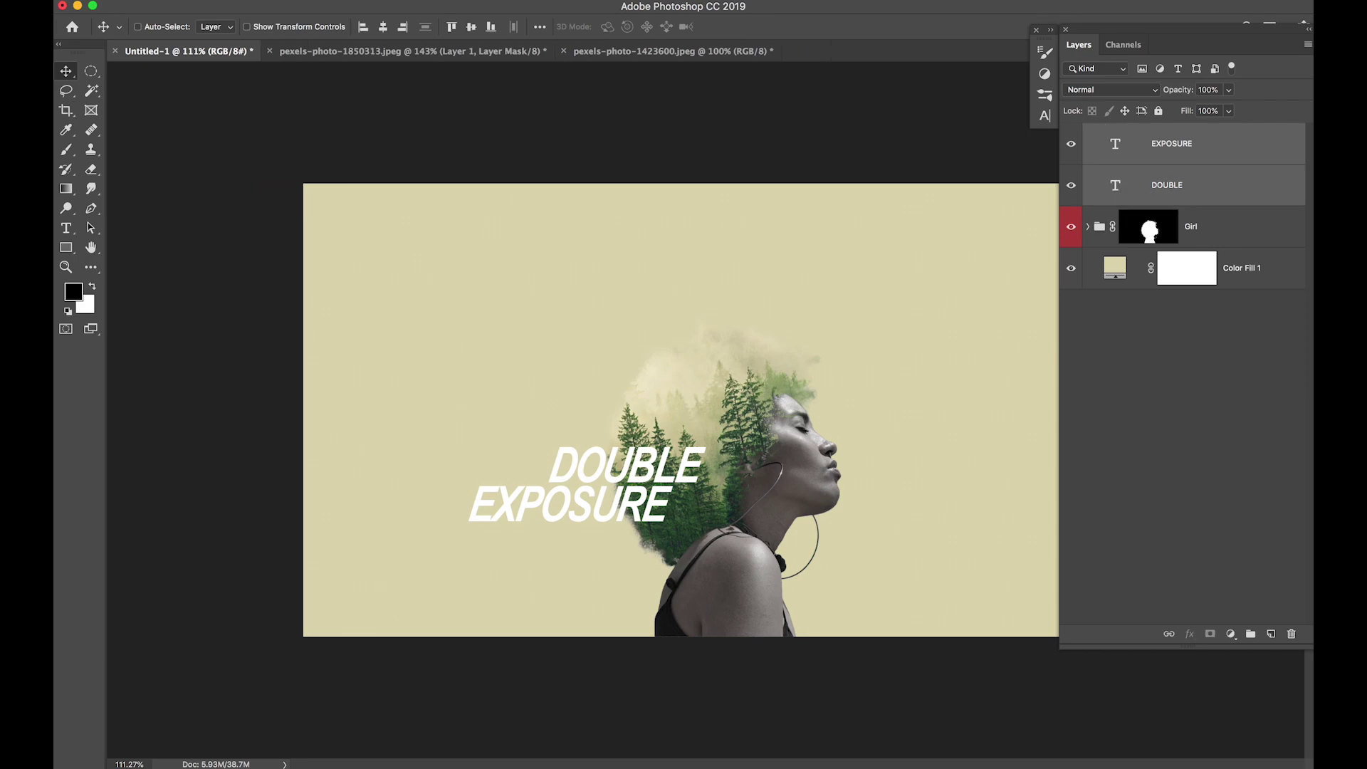
left_click_drag(736, 445, 771, 445)
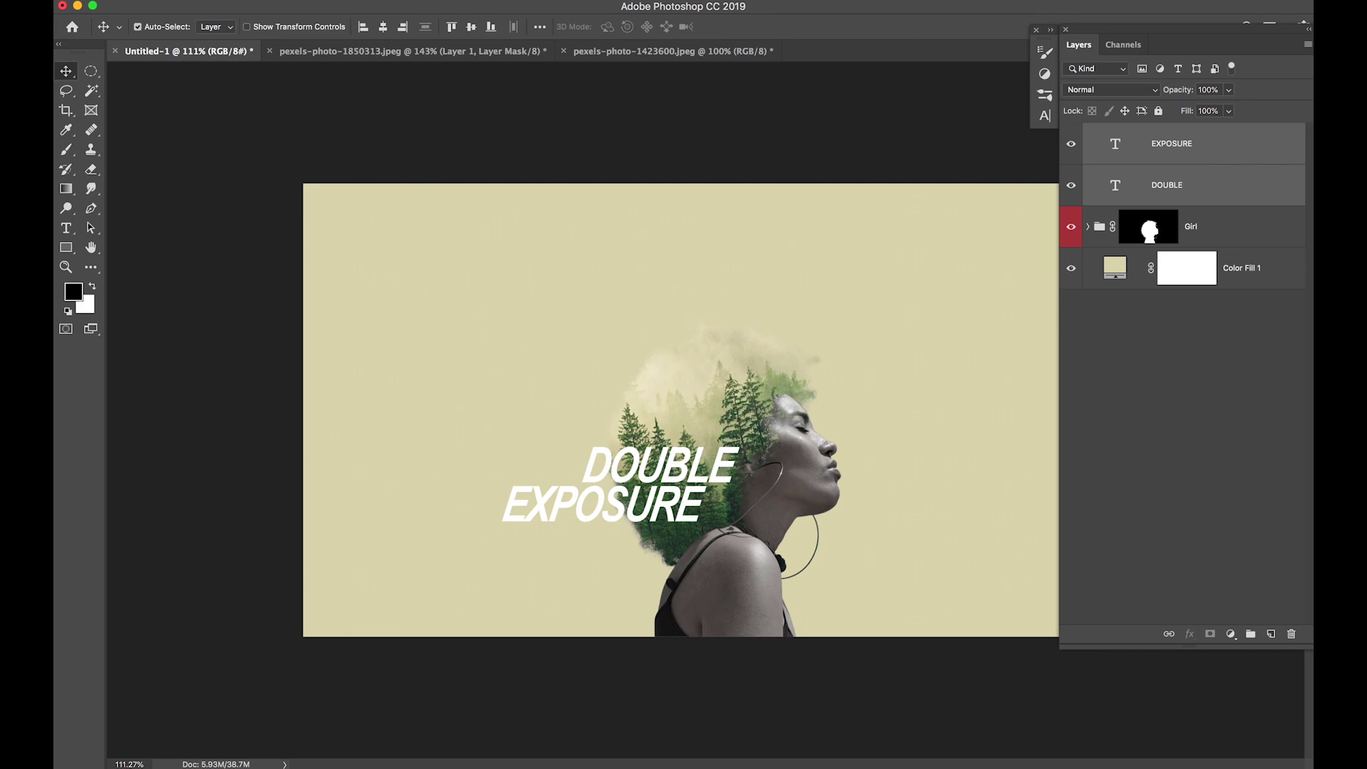
Group duplicates of both text layers as "out text" and place that group beneath the Girl group
key("super+j")
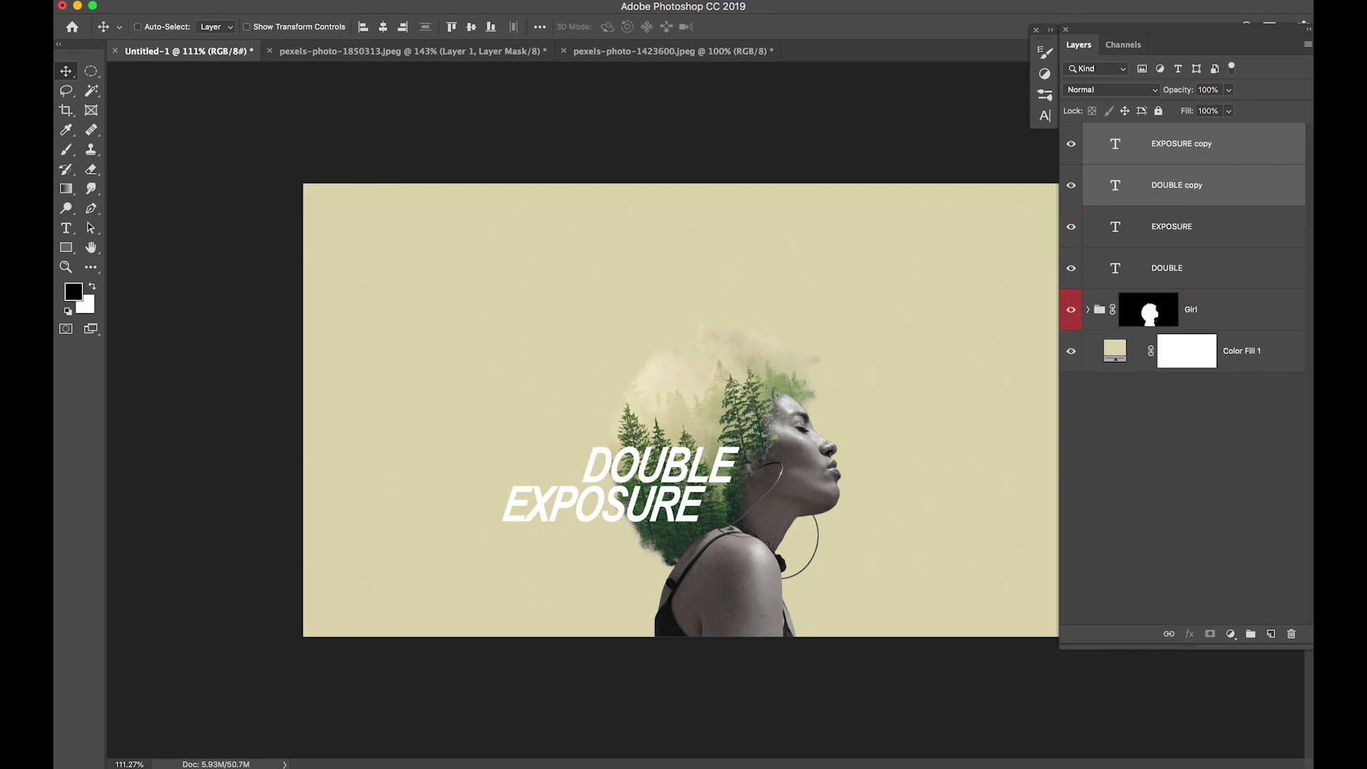
key("super+g")
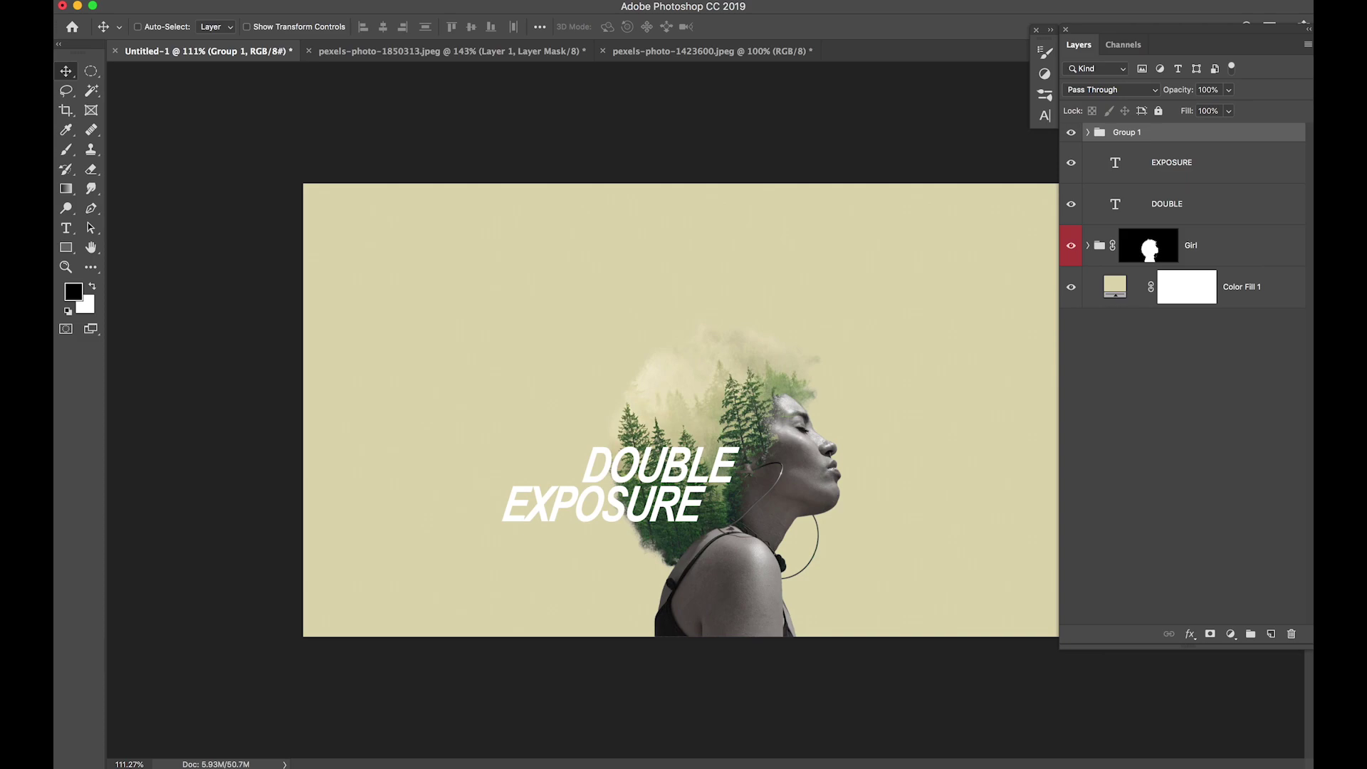
type("out text")
key("Return")
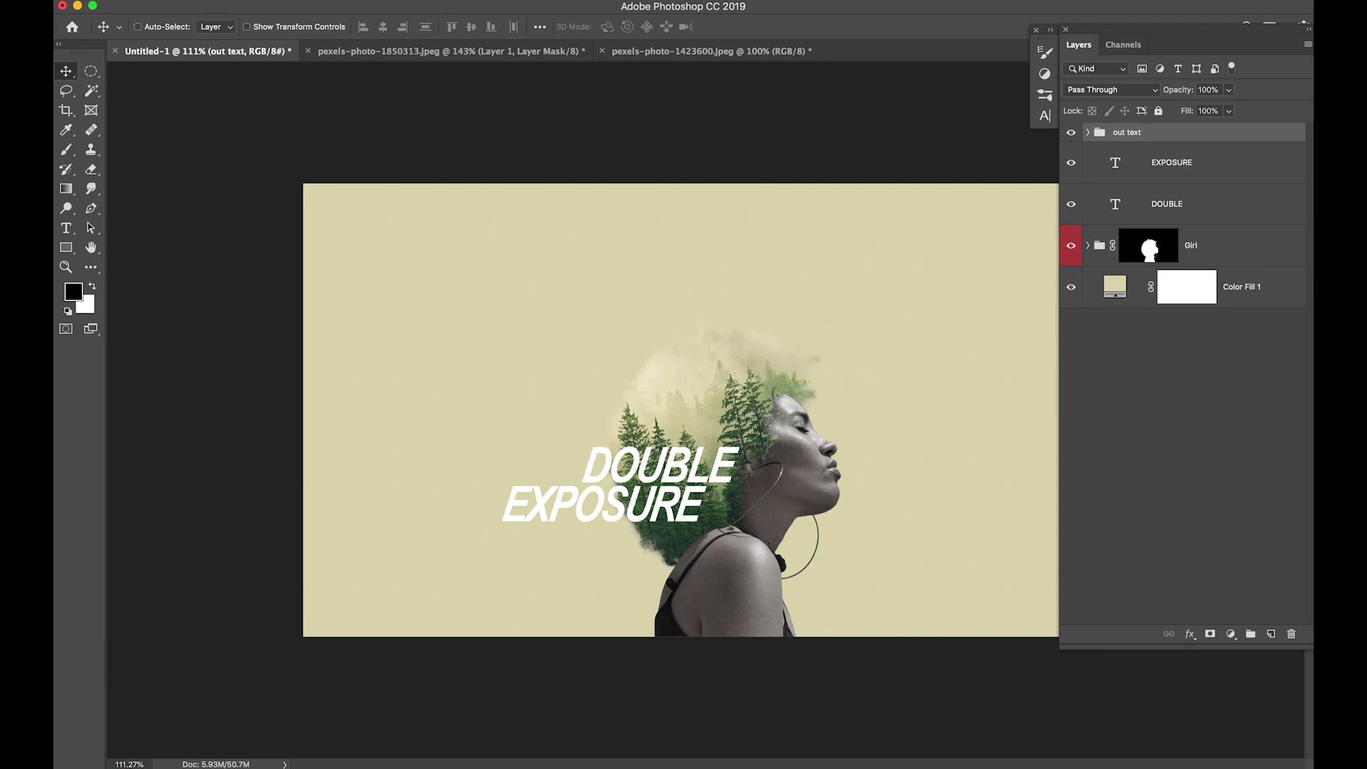
left_click_drag(1143, 135, 1140, 267)
Group the original EXPOSURE and DOUBLE text layers under the name "in text"
left_click(1177, 160)
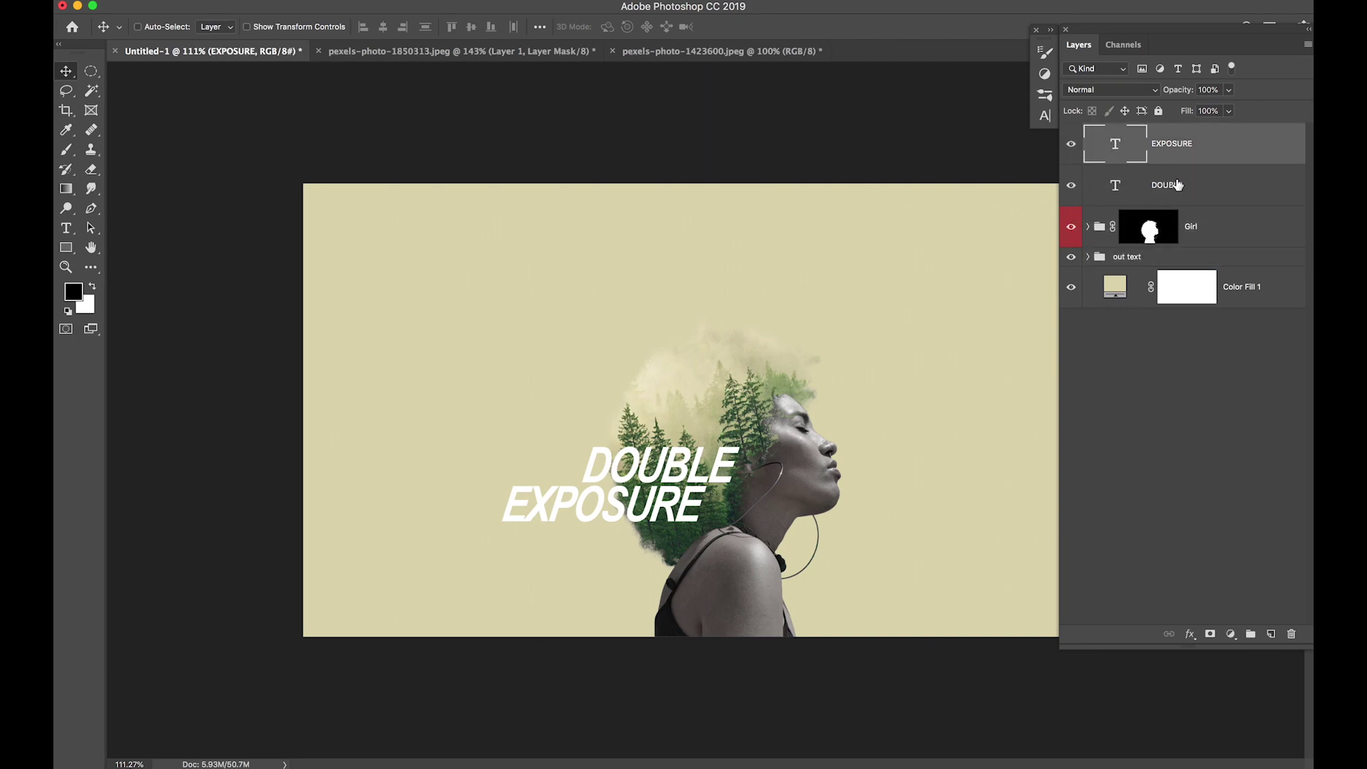
left_click(1179, 186, "shift")
key("super+g")
double_click(1127, 132)
key("BackSpace")
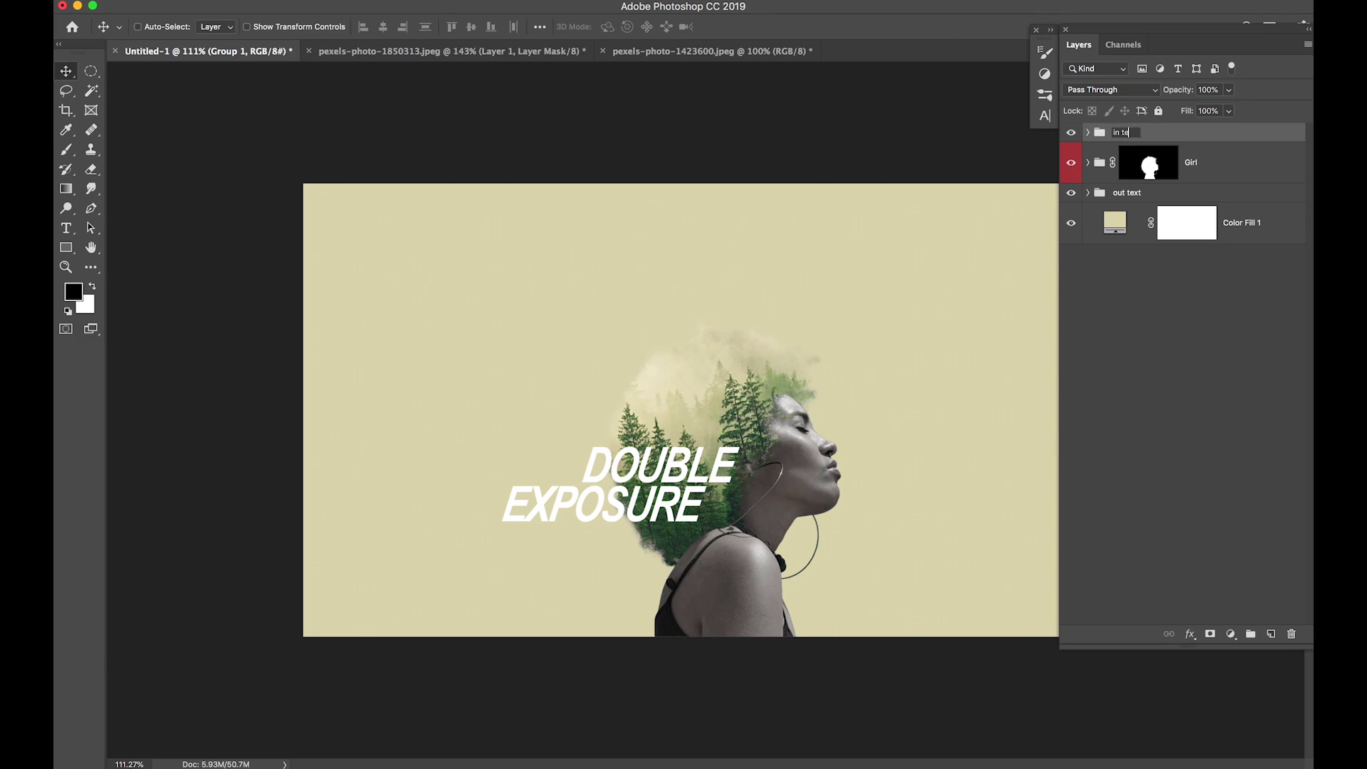
type("in text")
key("Return")
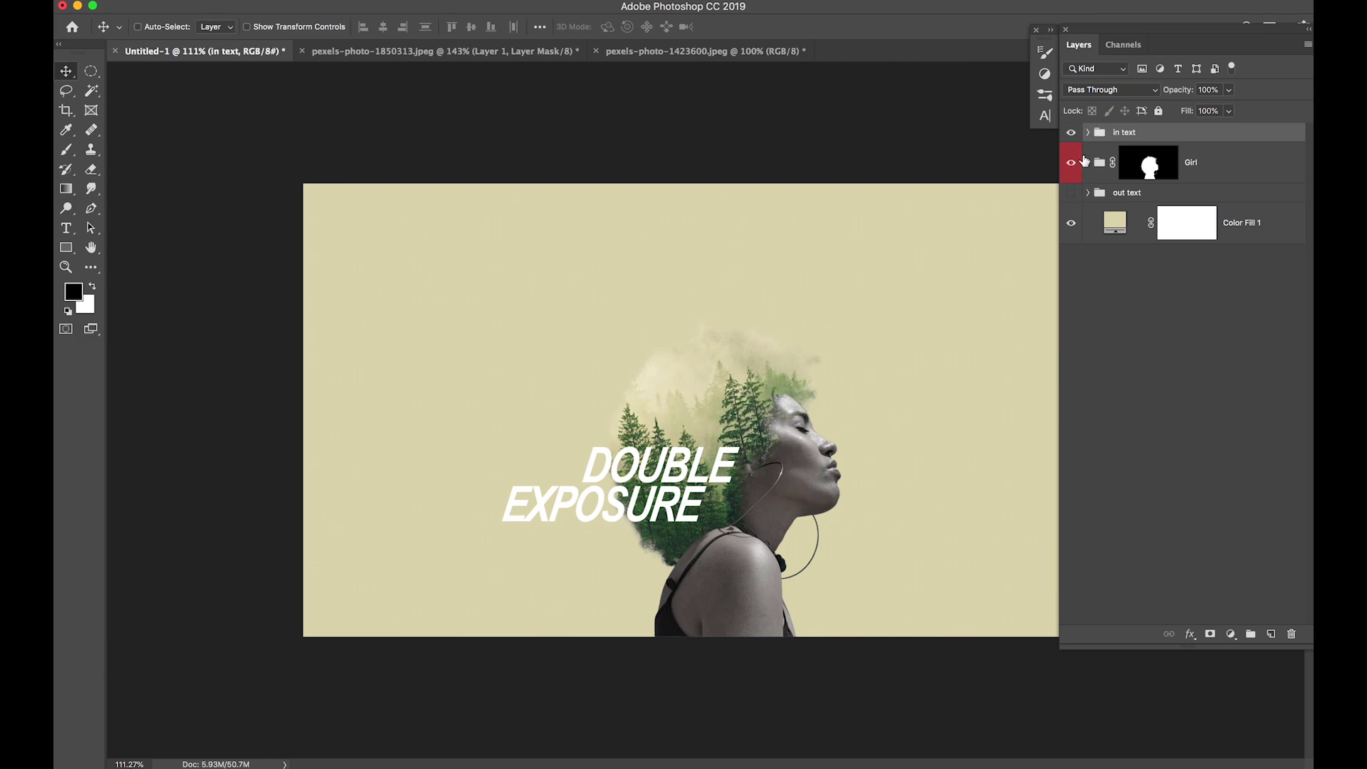
Copy the Girl group's mask onto the in text group
left_click(1087, 132)
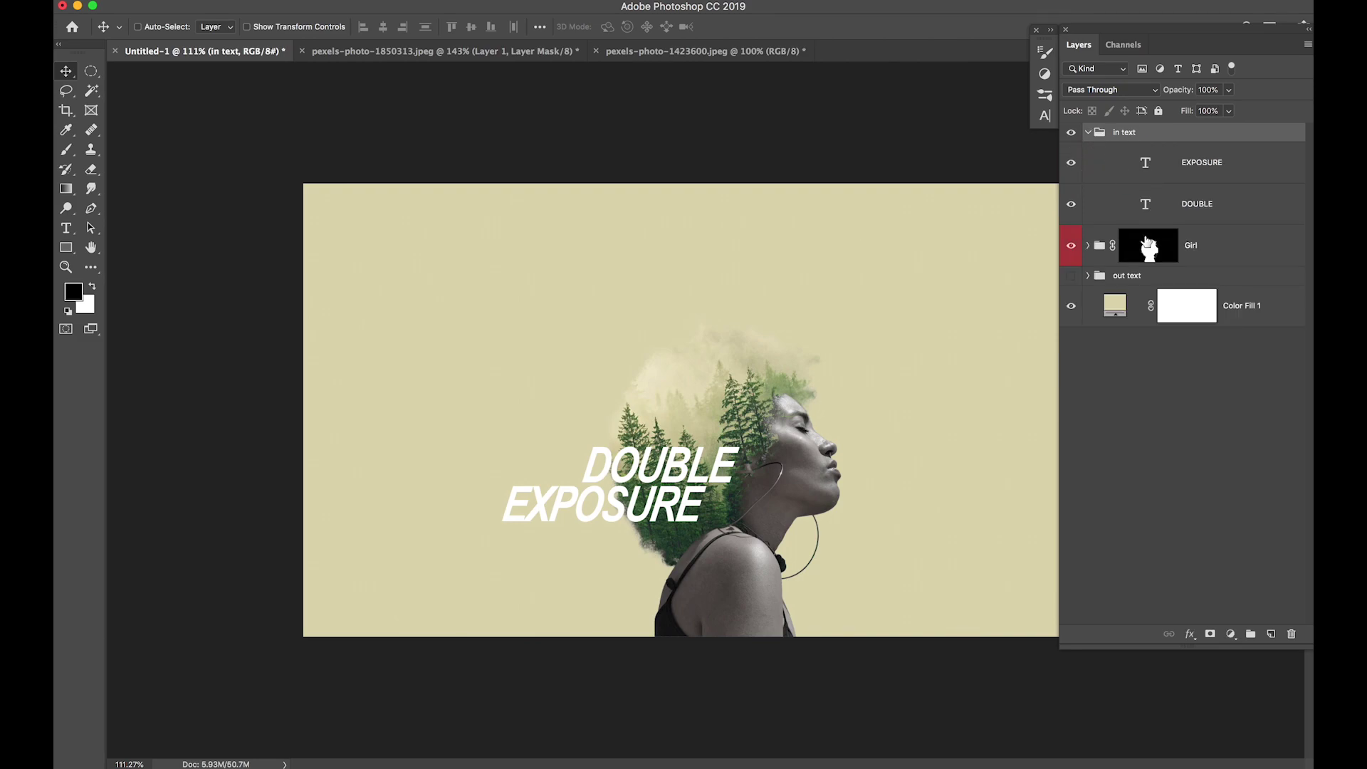
left_click_drag(1136, 249, 1151, 145)
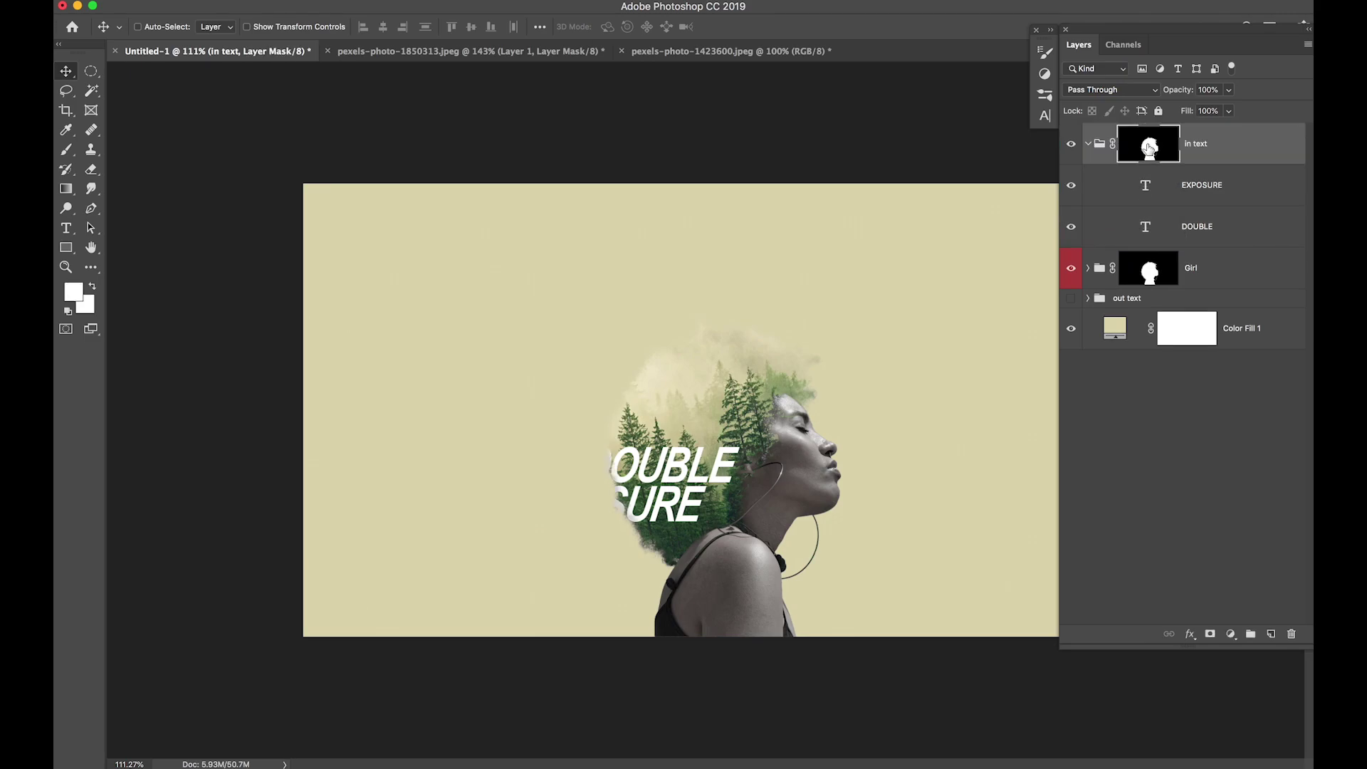
left_click(1088, 145)
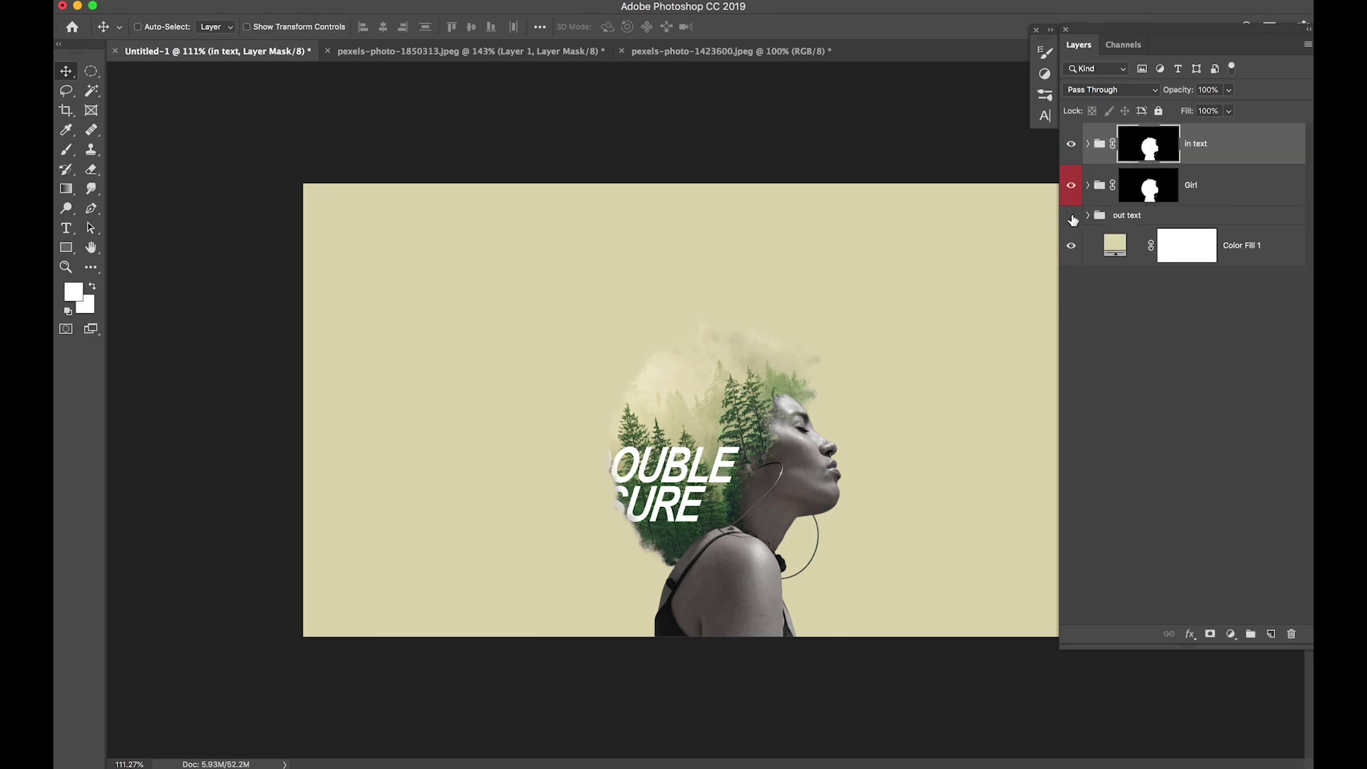
Show the out text group and clip a copy of the Layer 2 forest image to each of its two text layers
left_click(1071, 215)
left_click(1088, 215)
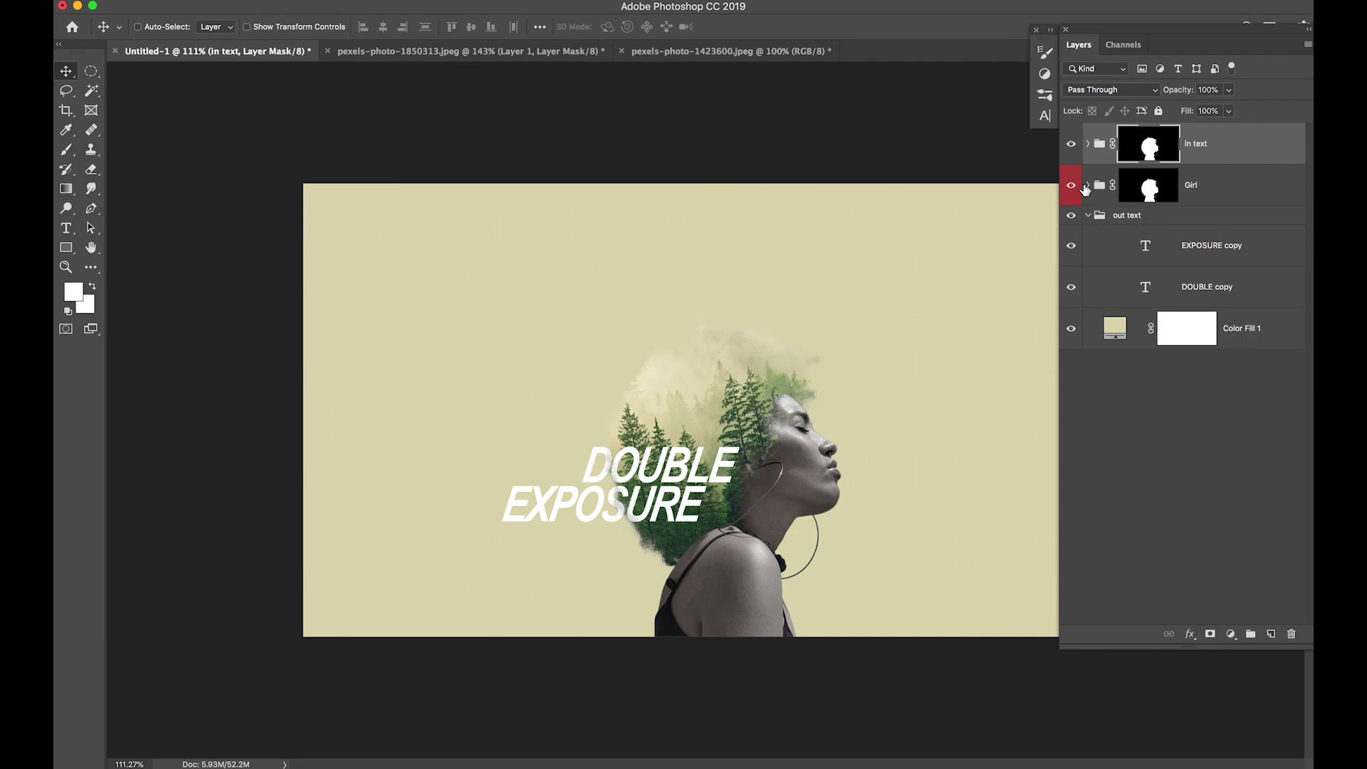
left_click(1087, 185)
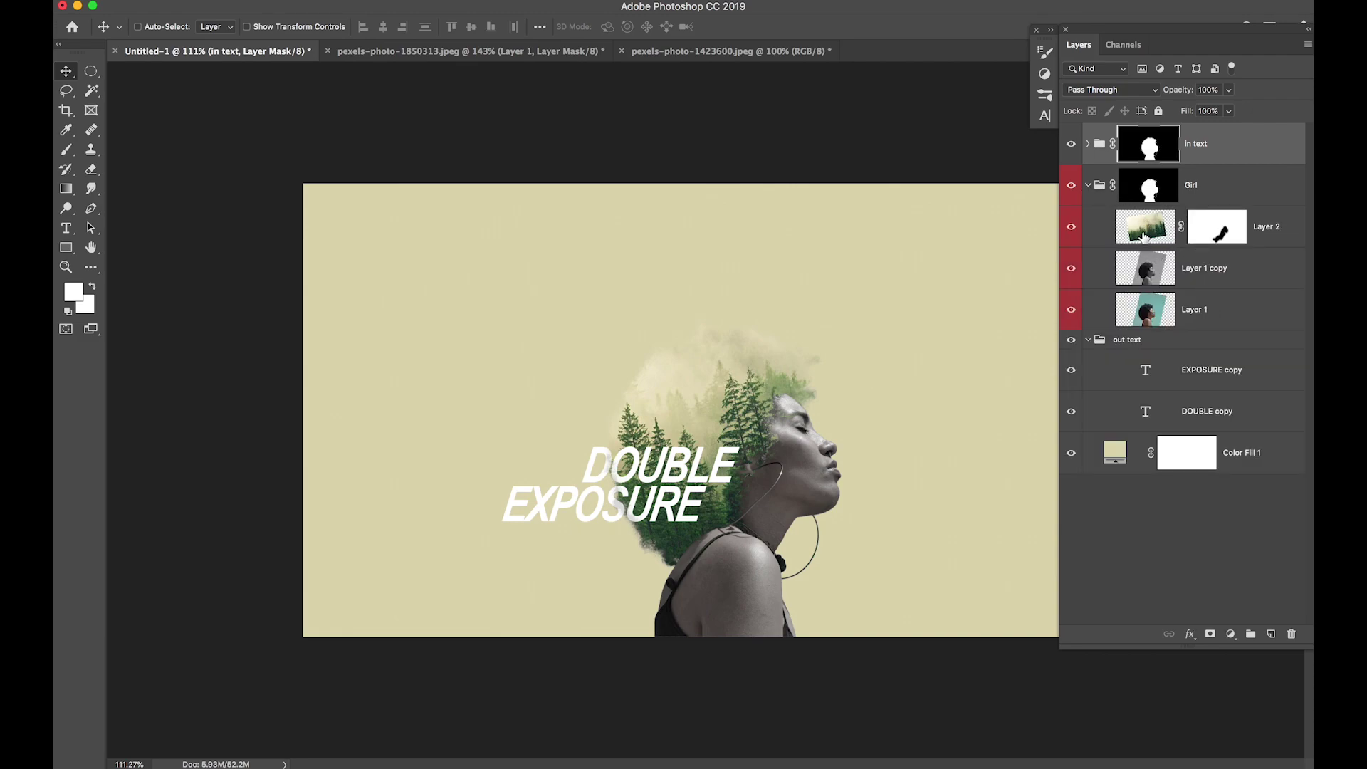
left_click_drag(1148, 238, 1156, 348)
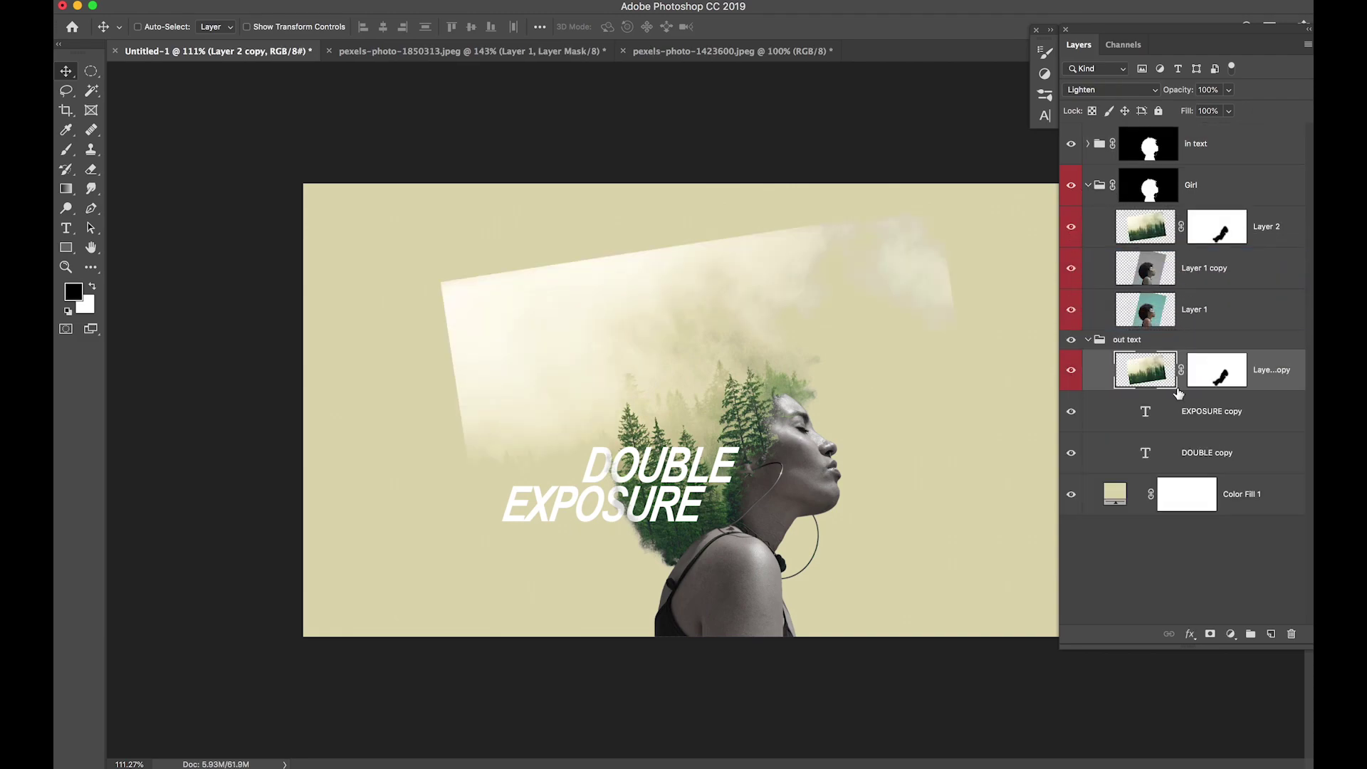
left_click(1175, 389, "alt")
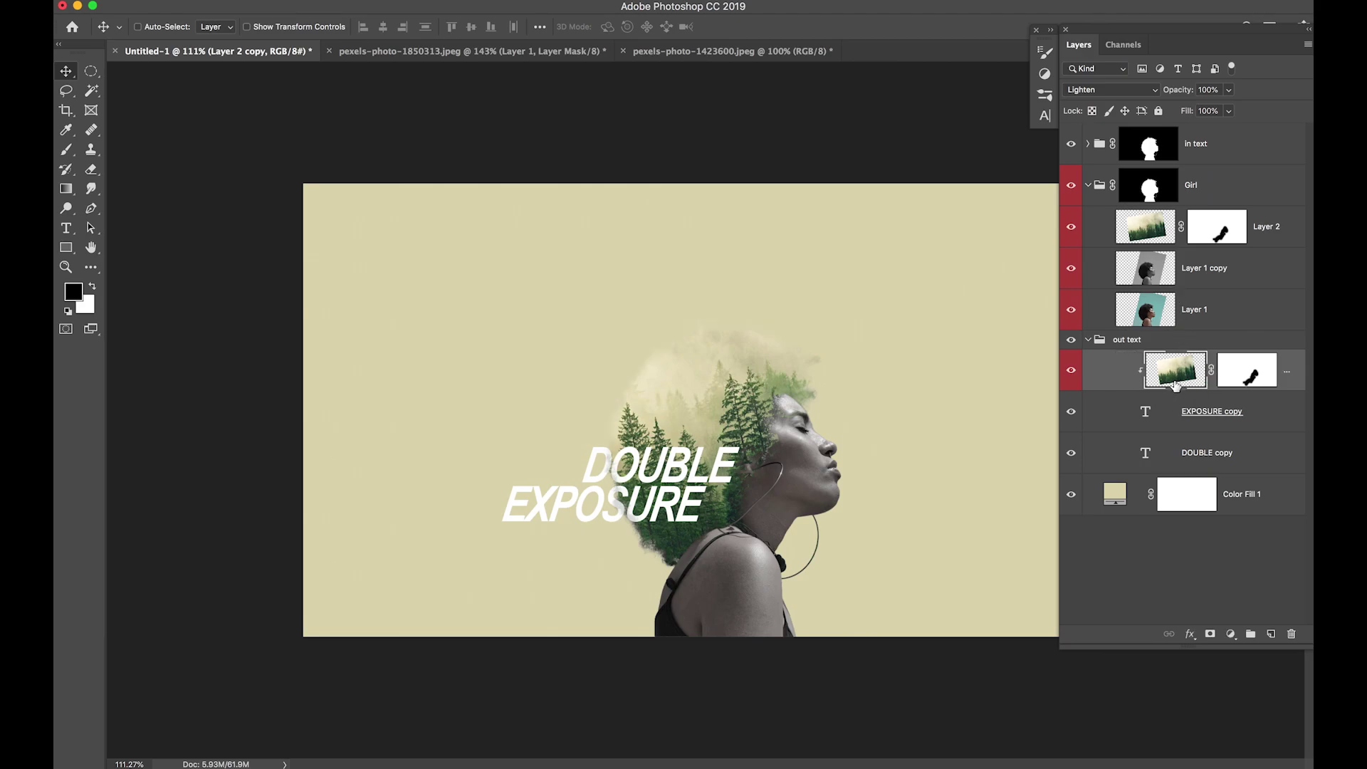
left_click_drag(1176, 383, 1176, 435)
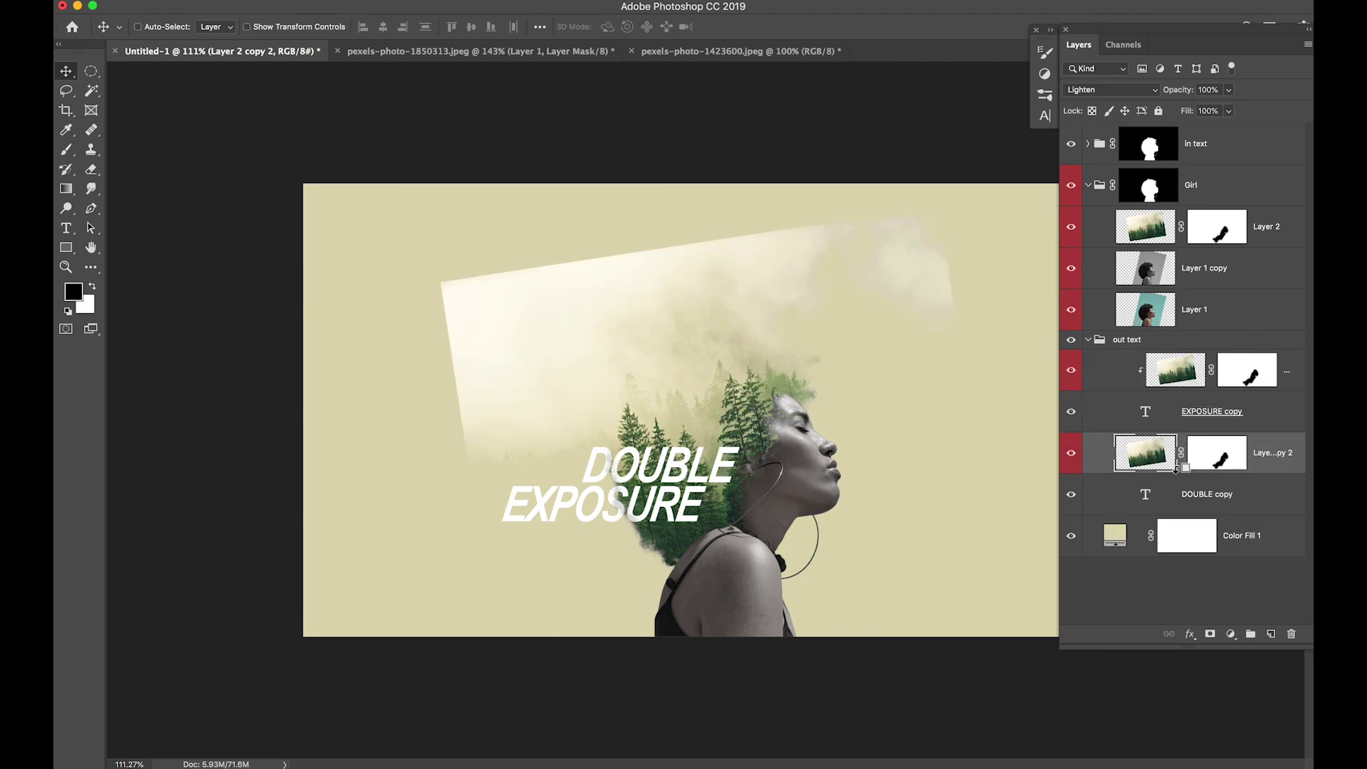
left_click(1179, 465, "alt")
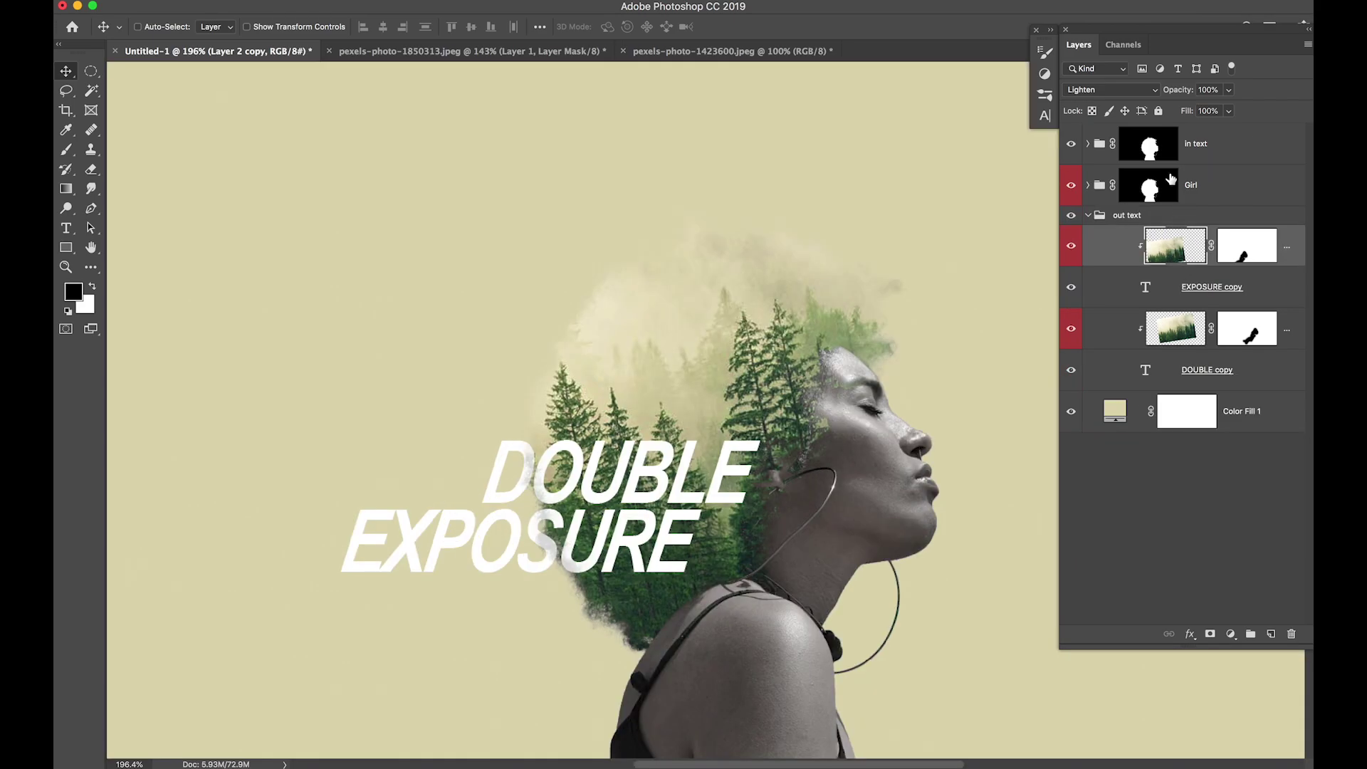
Set the blend mode of both clipped forest copies in the out text group to Normal
left_click(1111, 90)
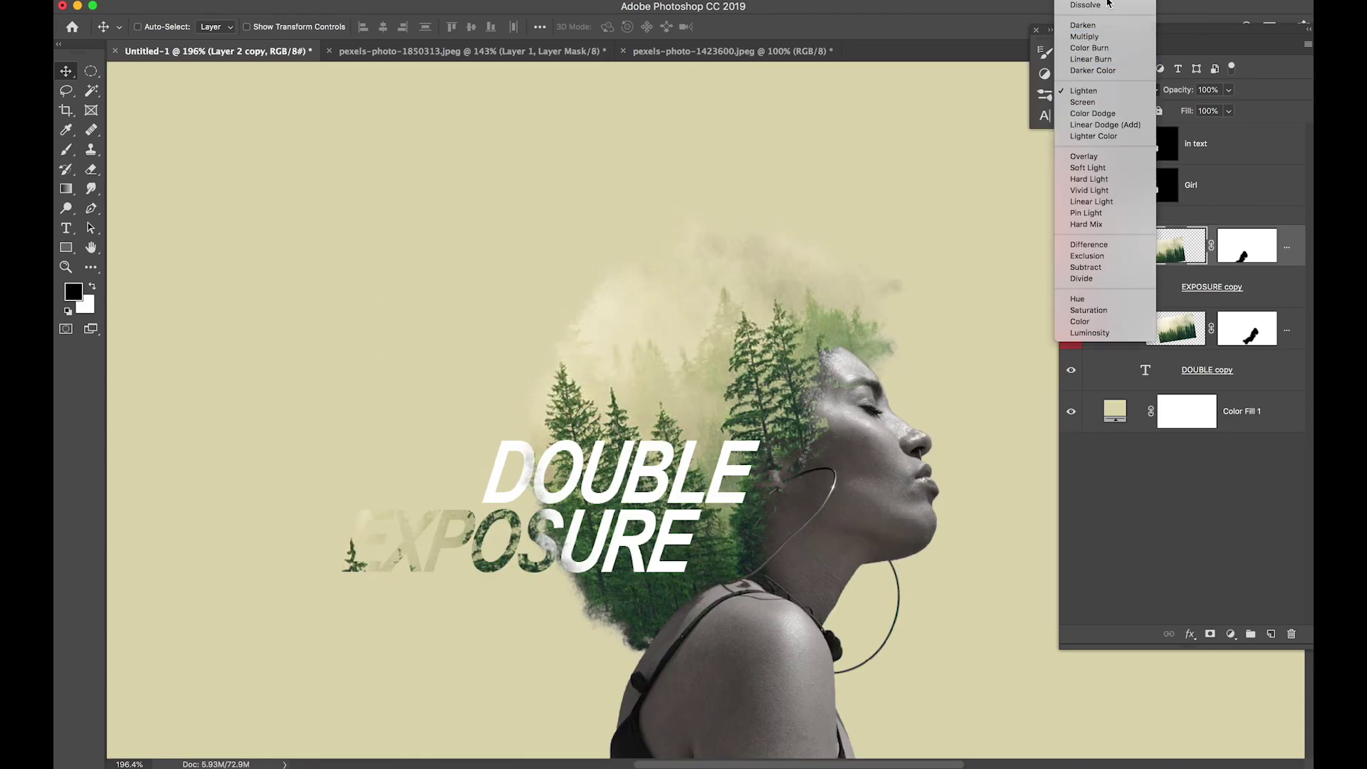
left_click(1107, 1)
left_click(1174, 335)
left_click(1137, 90)
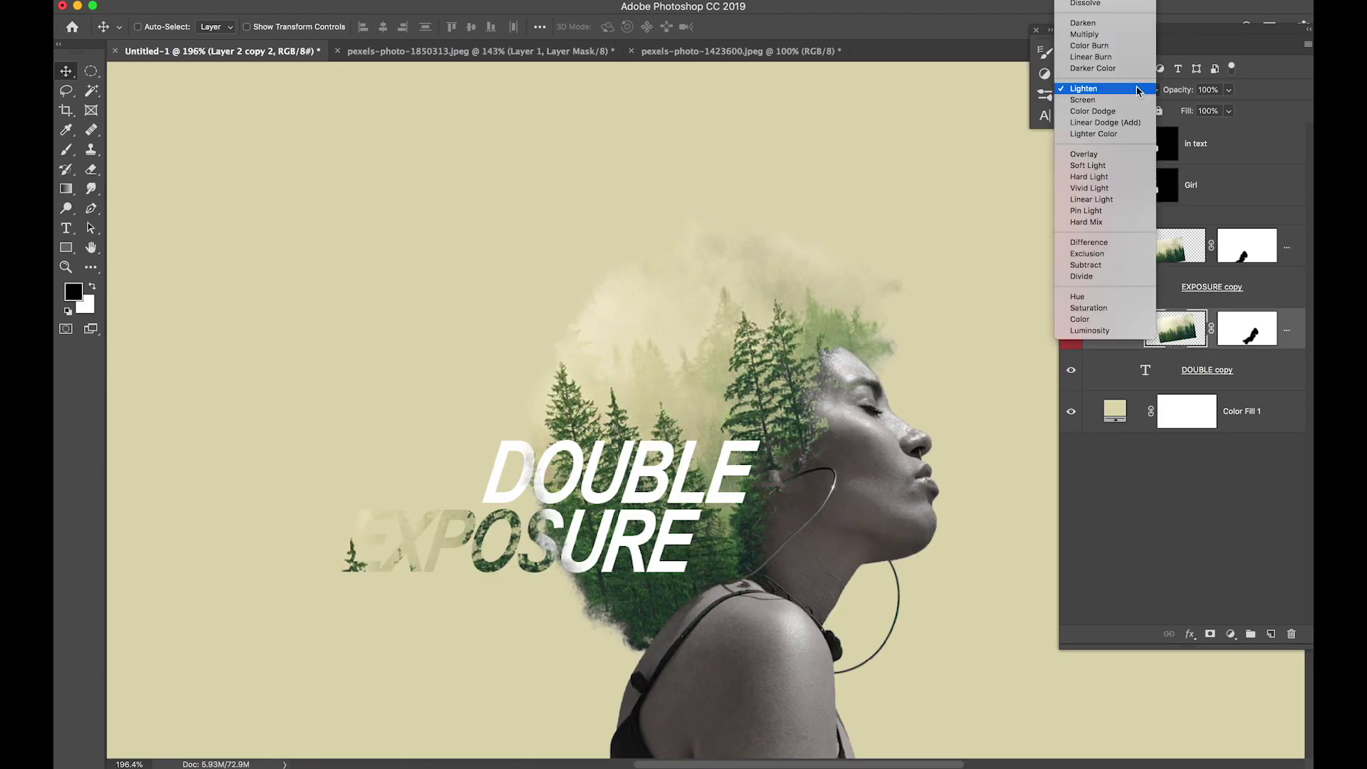
left_click(1100, 1)
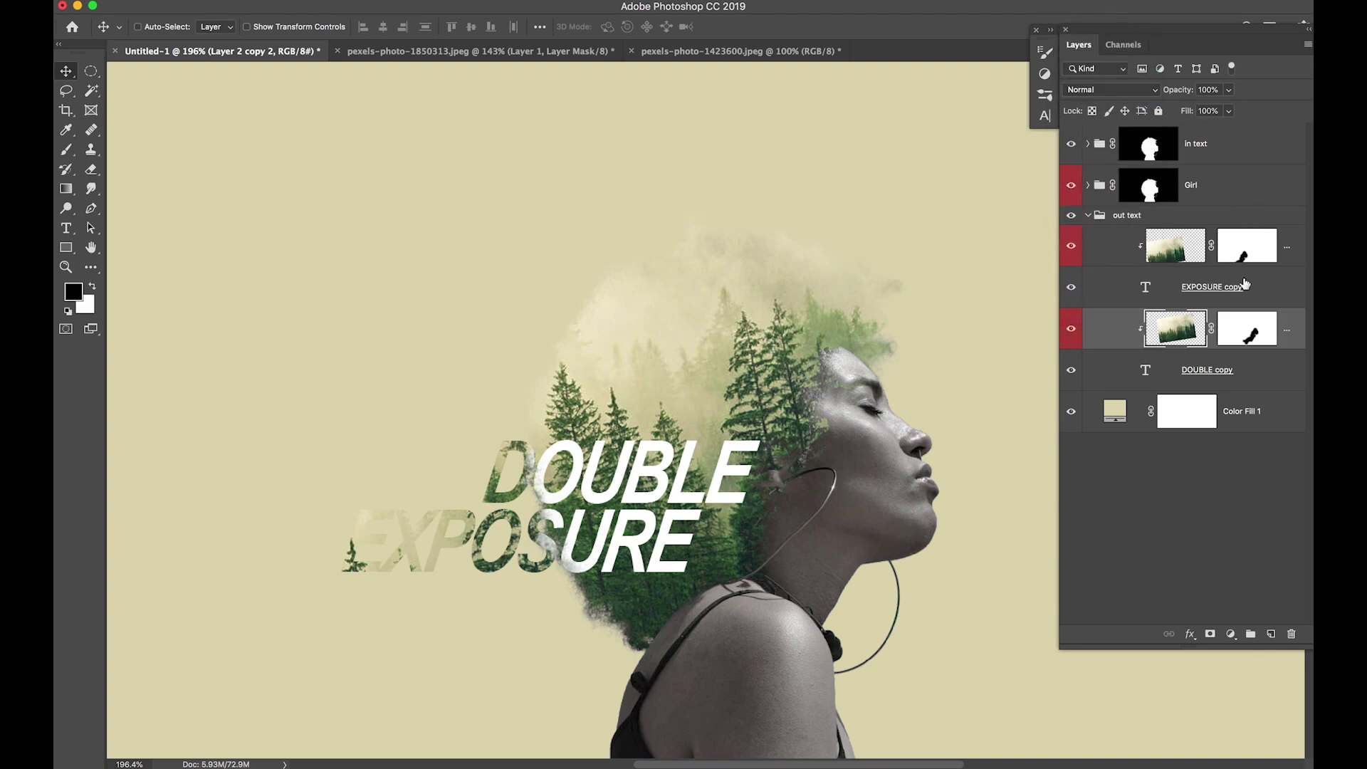
Reposition the clipped forest copies so that green trees fill the outer letters of DOUBLE and EXPOSURE
mouse_move(607, 507)
left_mouse_down()
mouse_move(554, 487)
mouse_move(588, 499)
left_mouse_up()
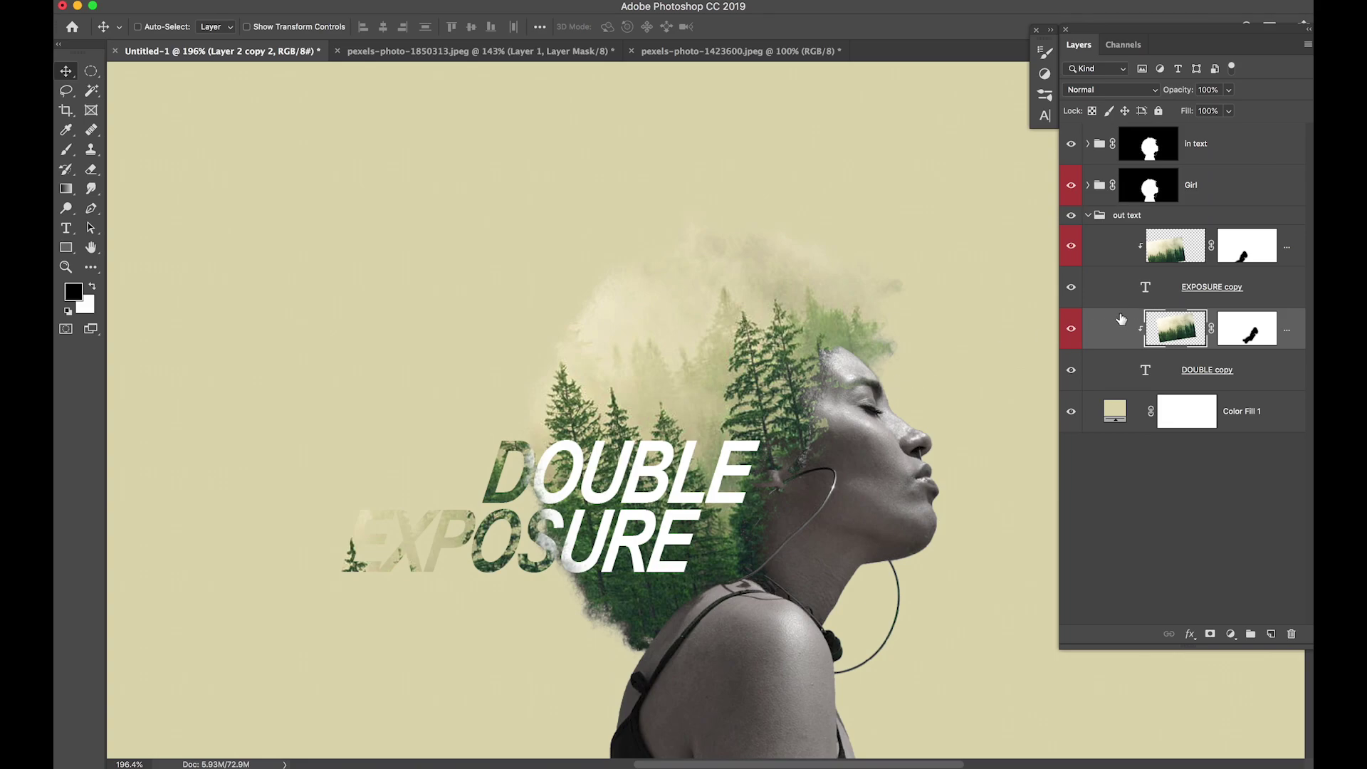
left_click(1171, 250)
left_click_drag(702, 490, 721, 465)
key("super+t")
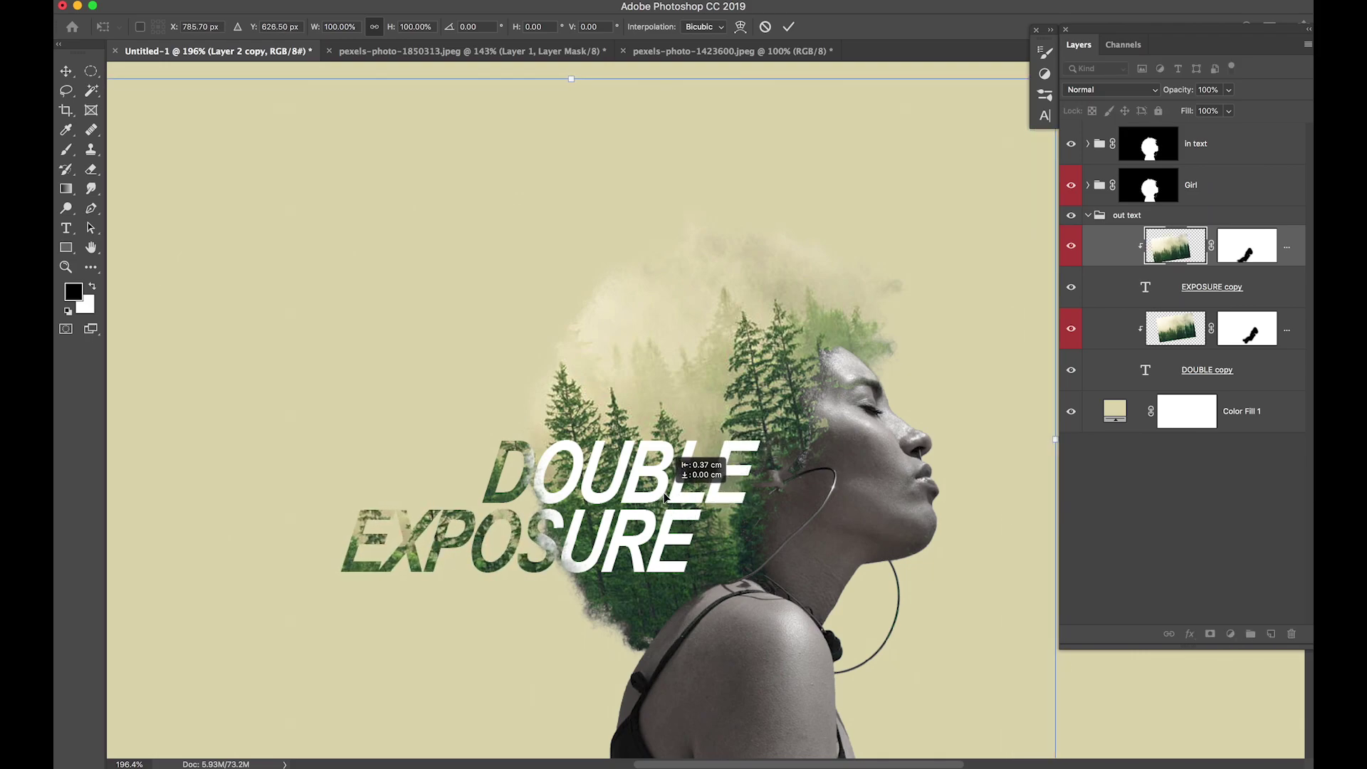
key("Return")
Add a drop shadow to EXPOSURE in the in text group with 80% opacity, 30° angle, 9 px distance, 3% spread and 8 px size
left_click(1261, 288)
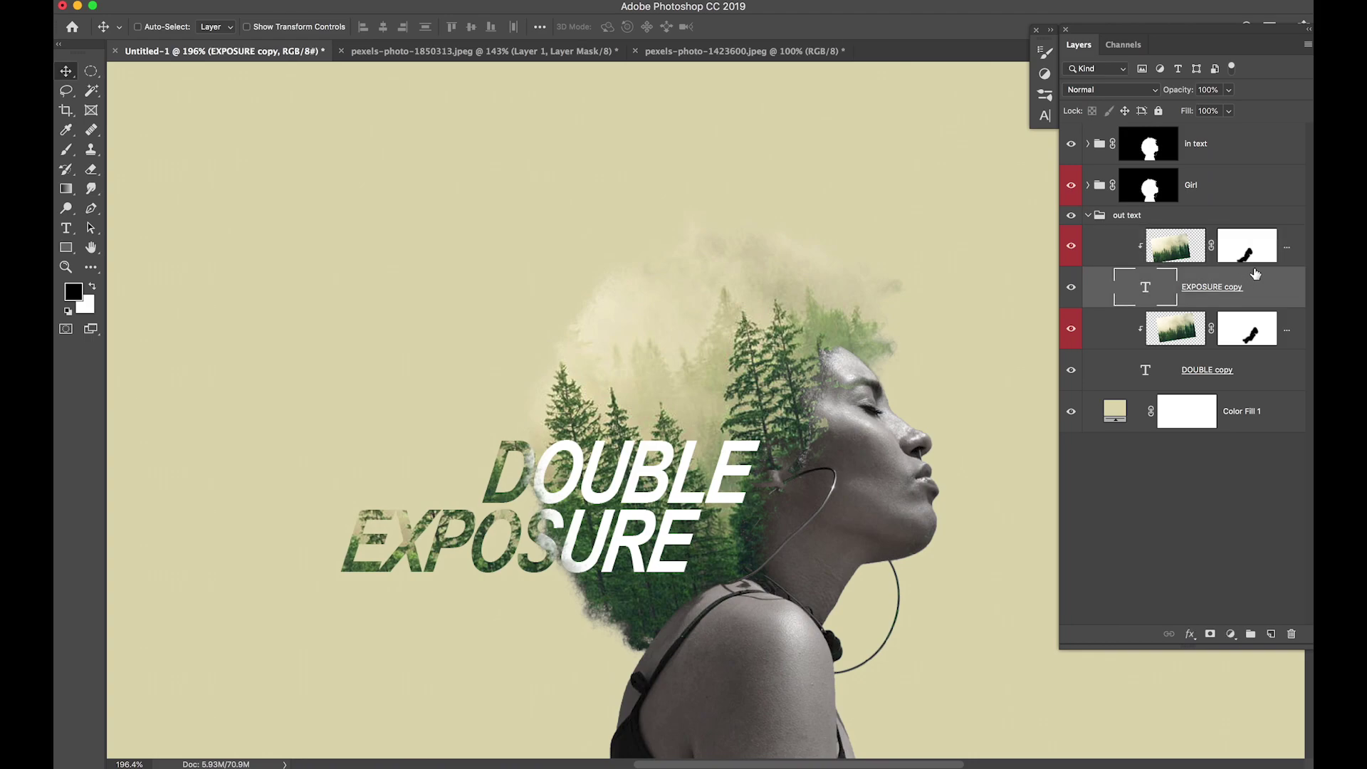
left_click(1087, 215)
left_click(1087, 144)
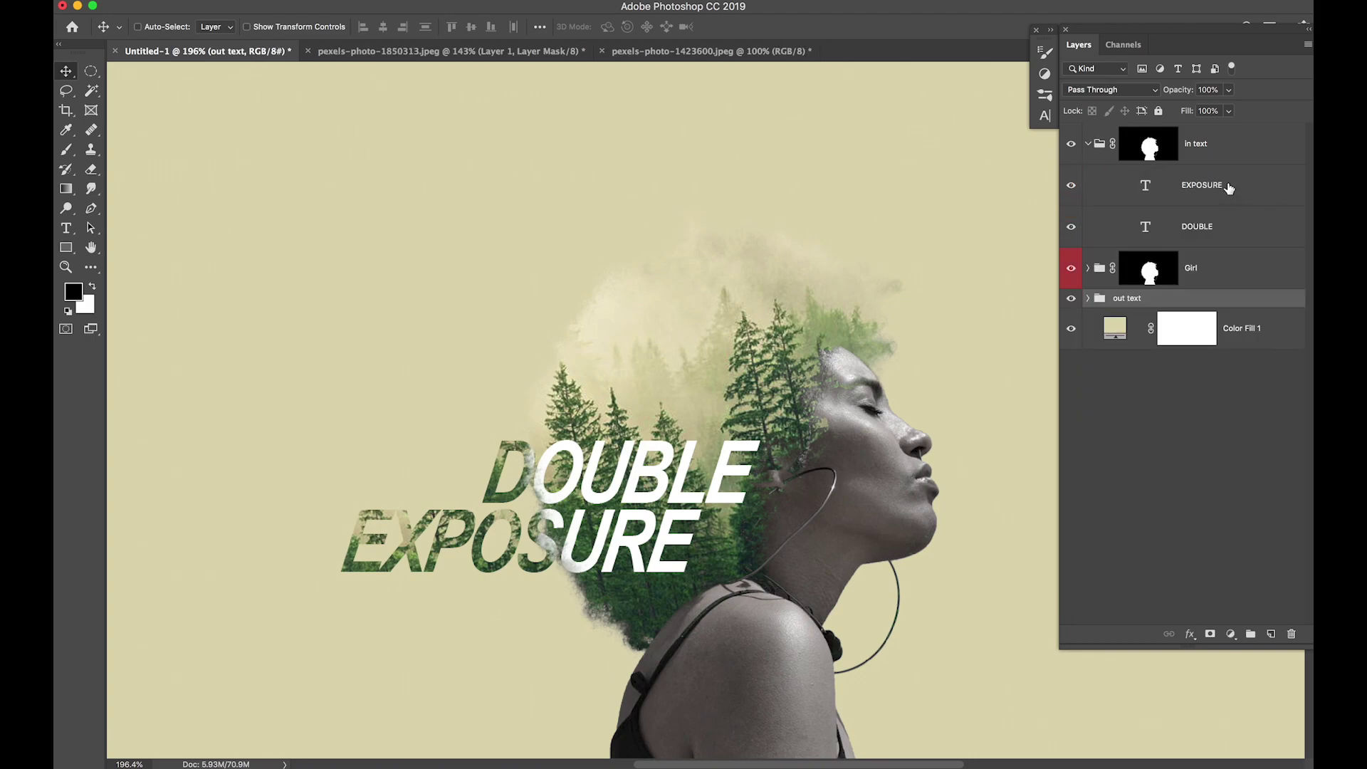
double_click(1262, 192)
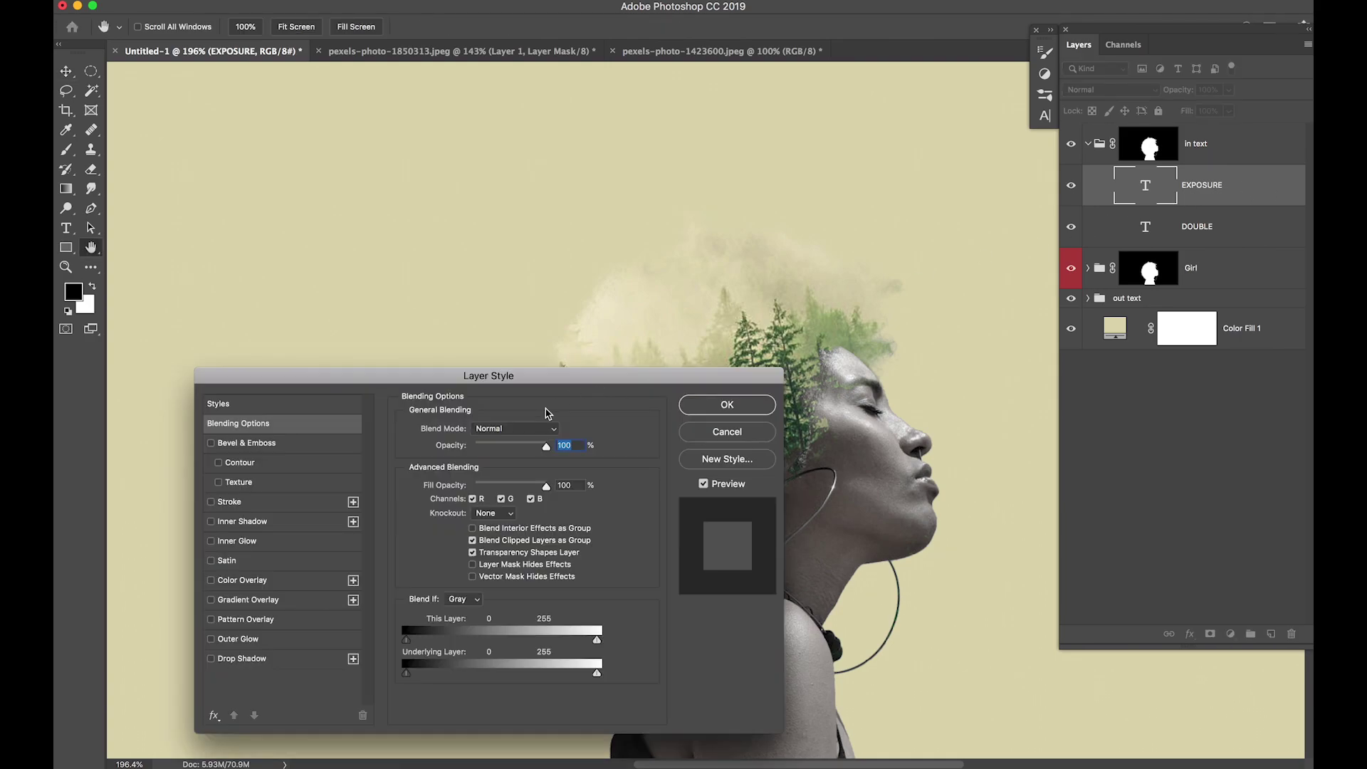
left_click(265, 662)
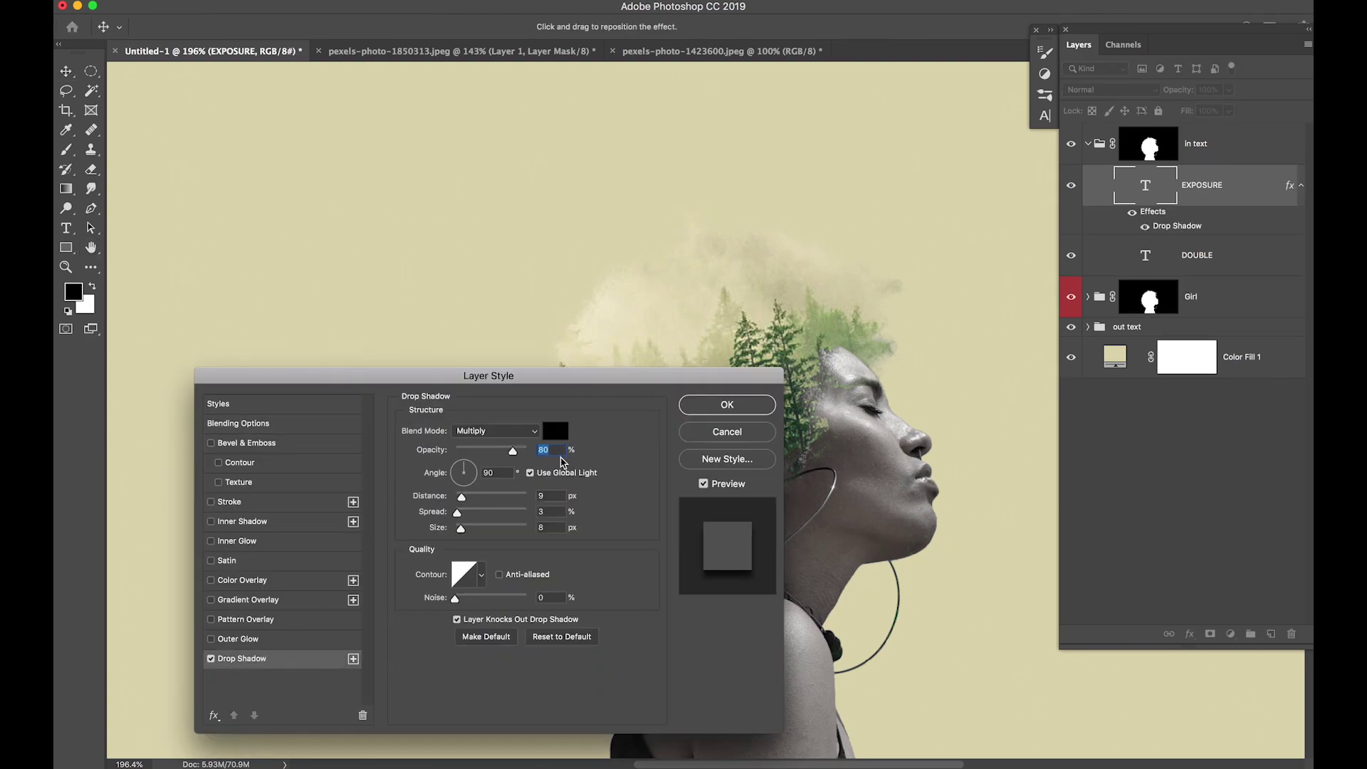
type("30")
type("3")
type("80")
left_click_drag(679, 380, 616, 134)
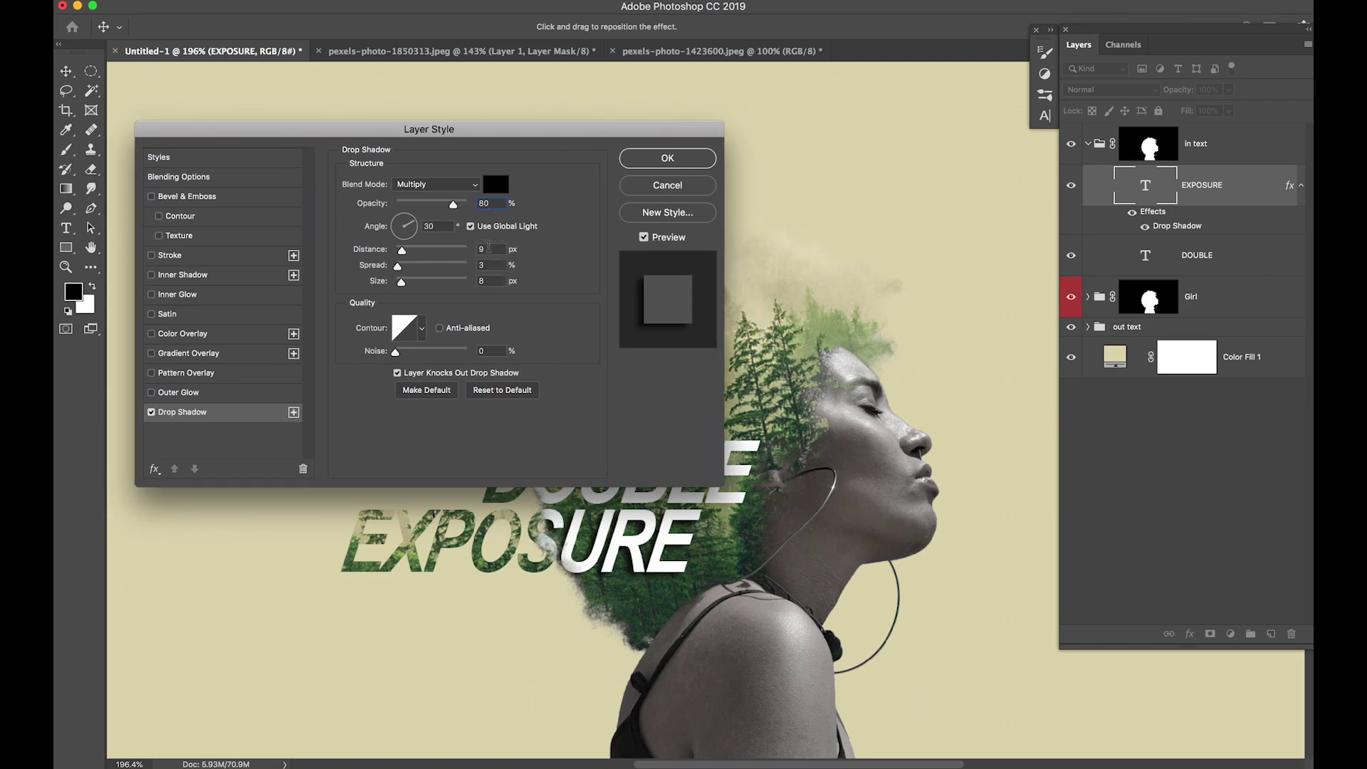
left_click(656, 164)
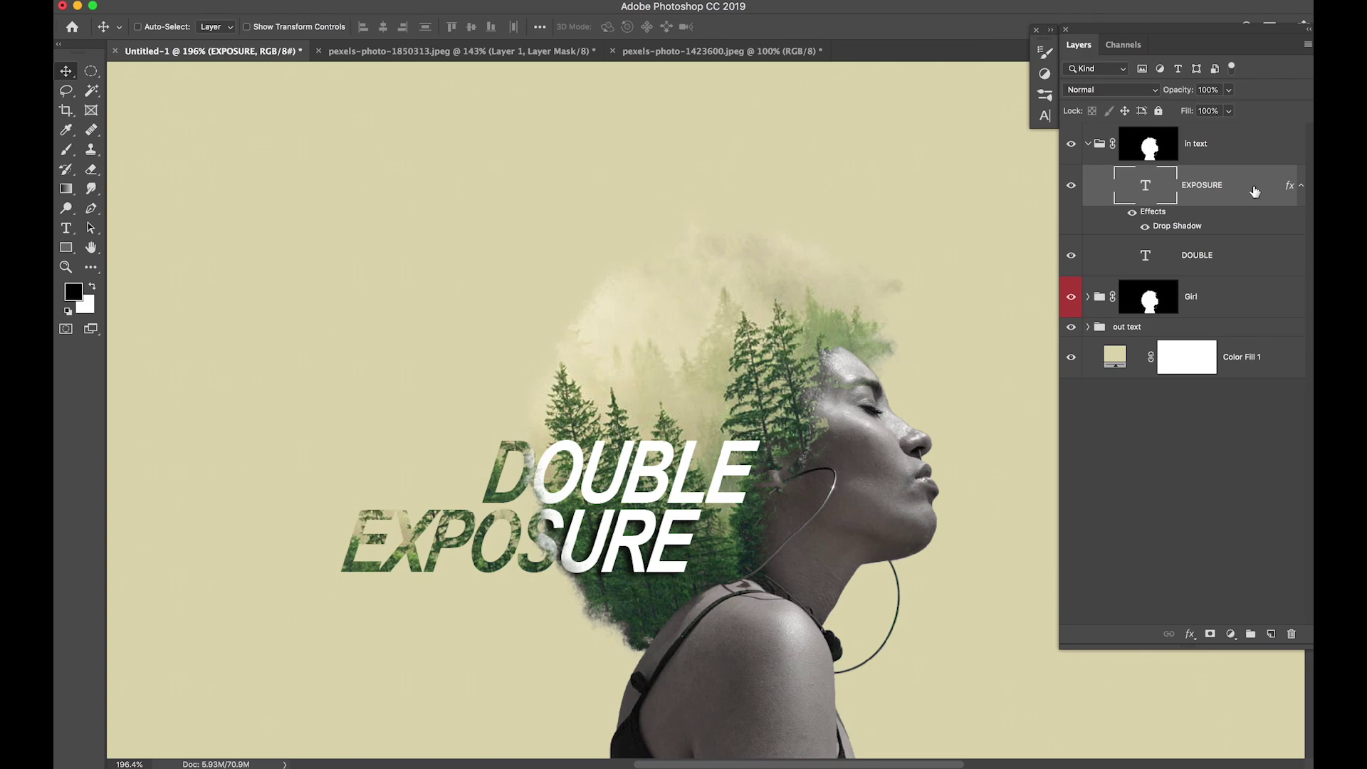
Copy the drop shadow style from EXPOSURE to DOUBLE within the in text group
right_click(1254, 191)
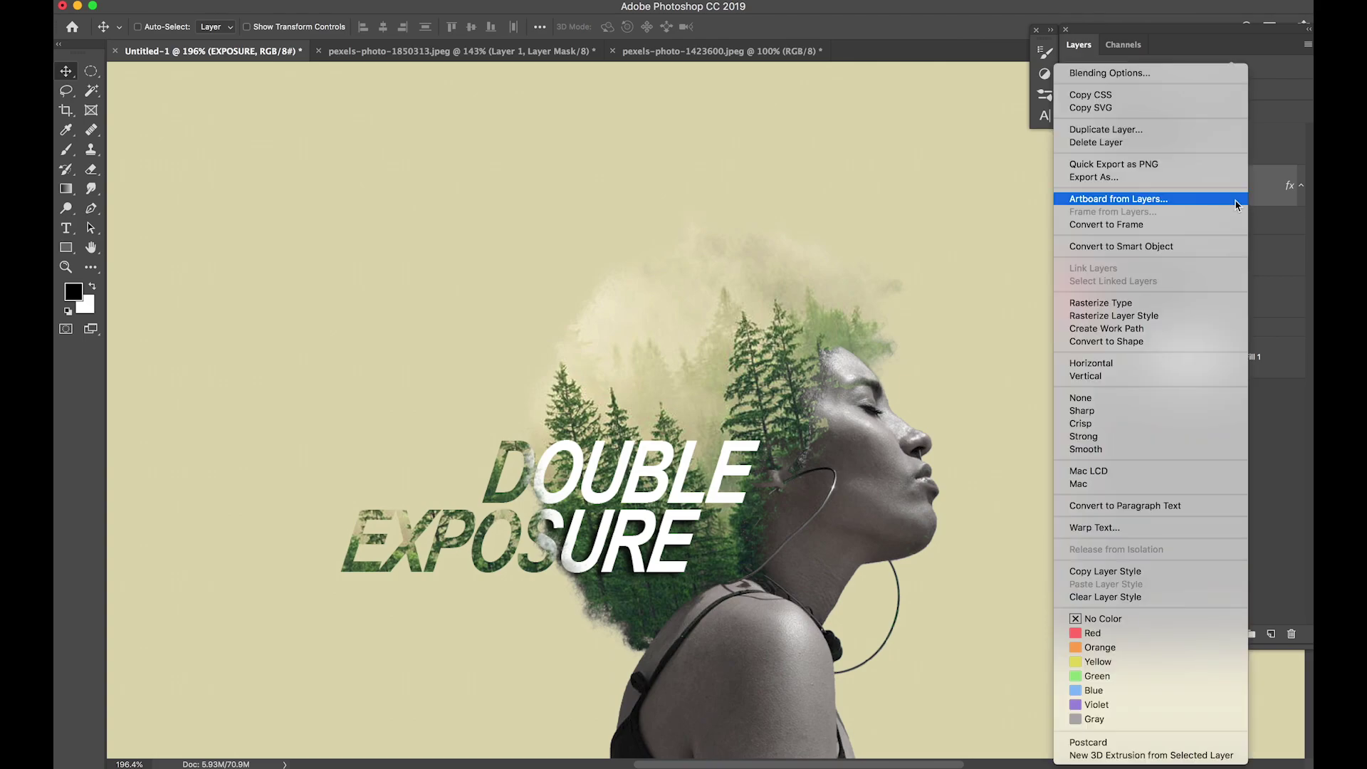
left_click(1159, 574)
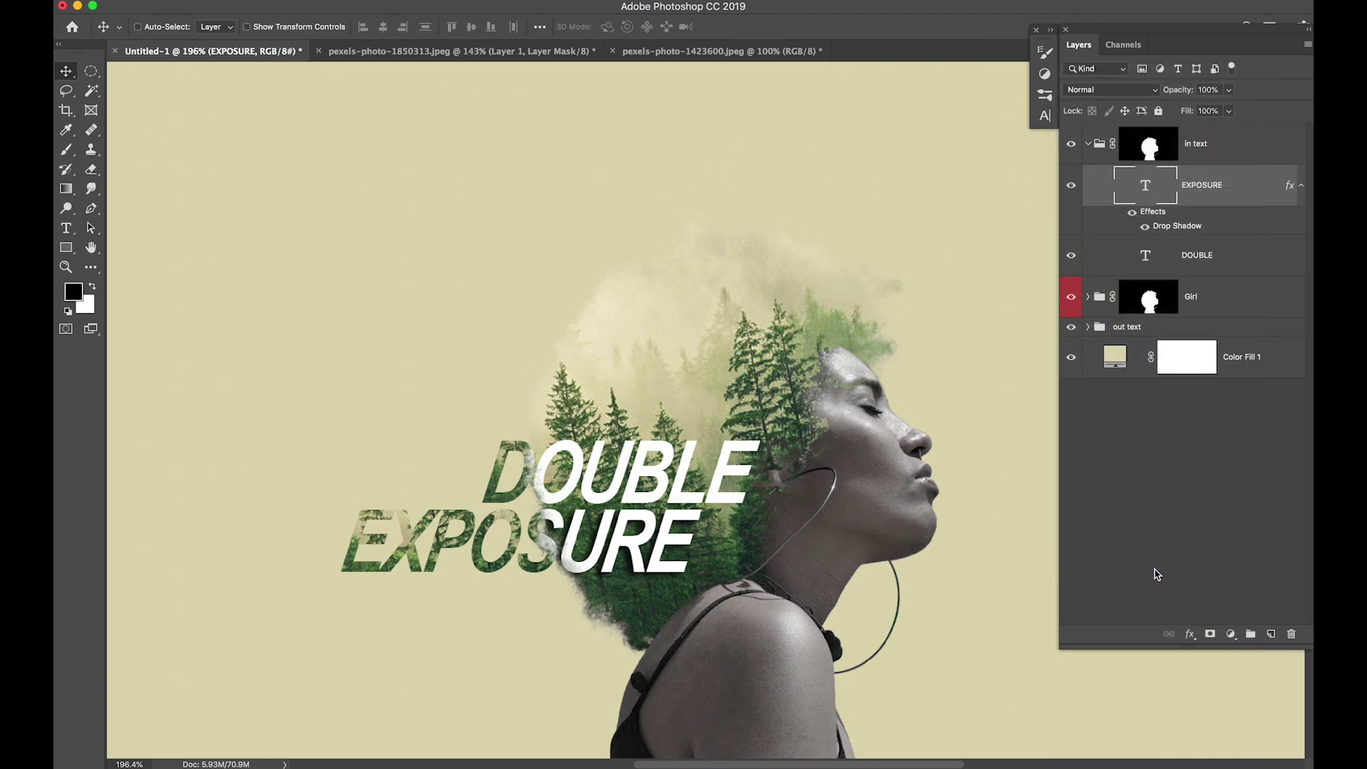
left_click(1233, 256)
right_click(1234, 256)
left_click(1150, 584)
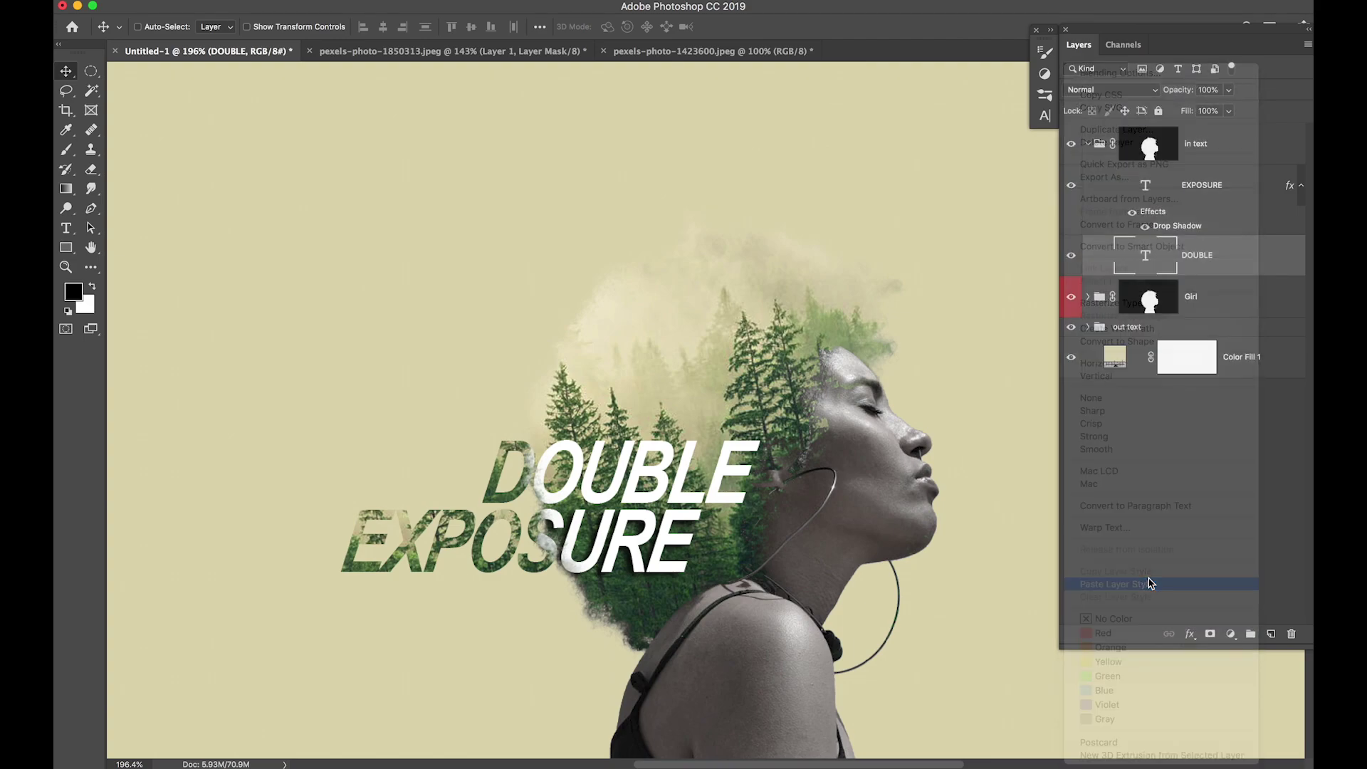
left_click(1087, 143)
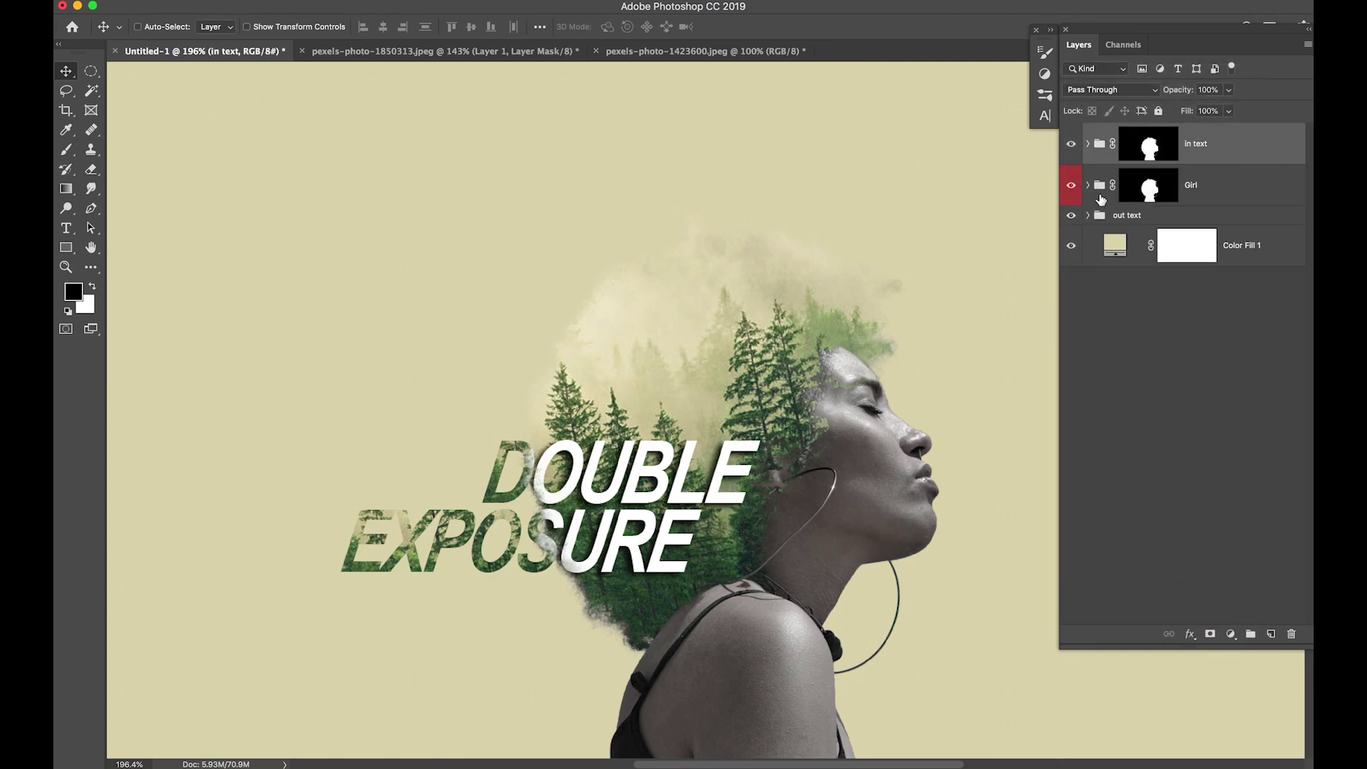
Color-label the in text group yellow and the out text group green
right_click(1072, 143)
left_click(1104, 225)
left_click(1088, 215)
right_click(1072, 216)
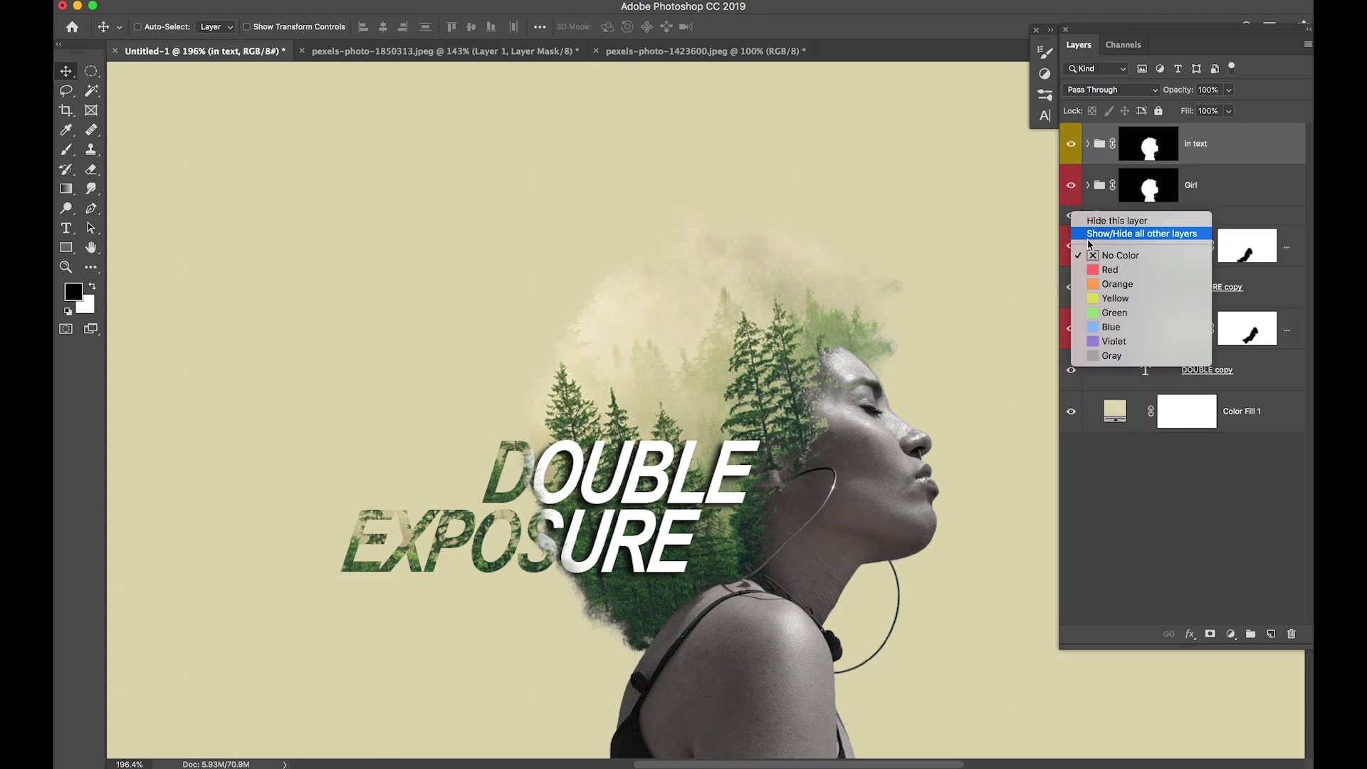
left_click(1100, 311)
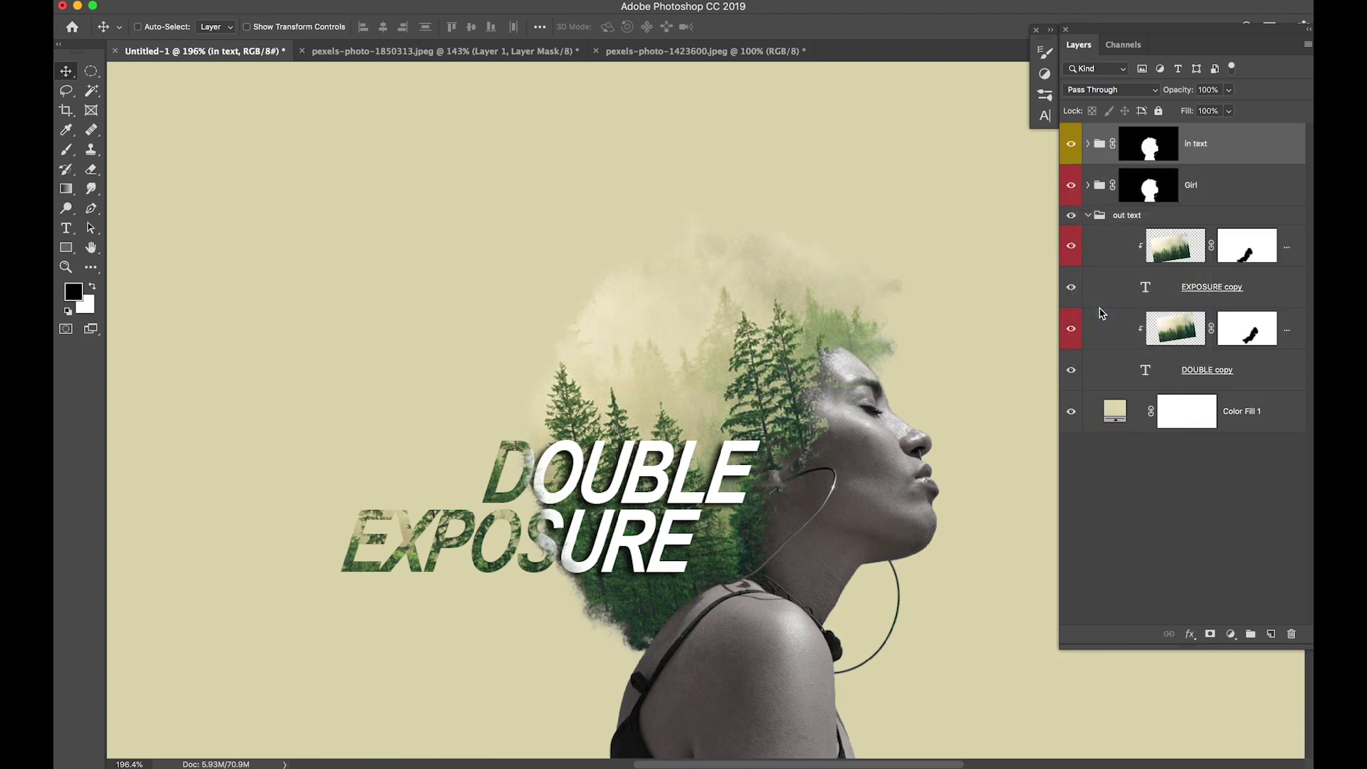
Paste the copied drop shadow style onto the EXPOSURE copy and DOUBLE copy layers in the out text group
left_click(1253, 292)
right_click(1262, 293)
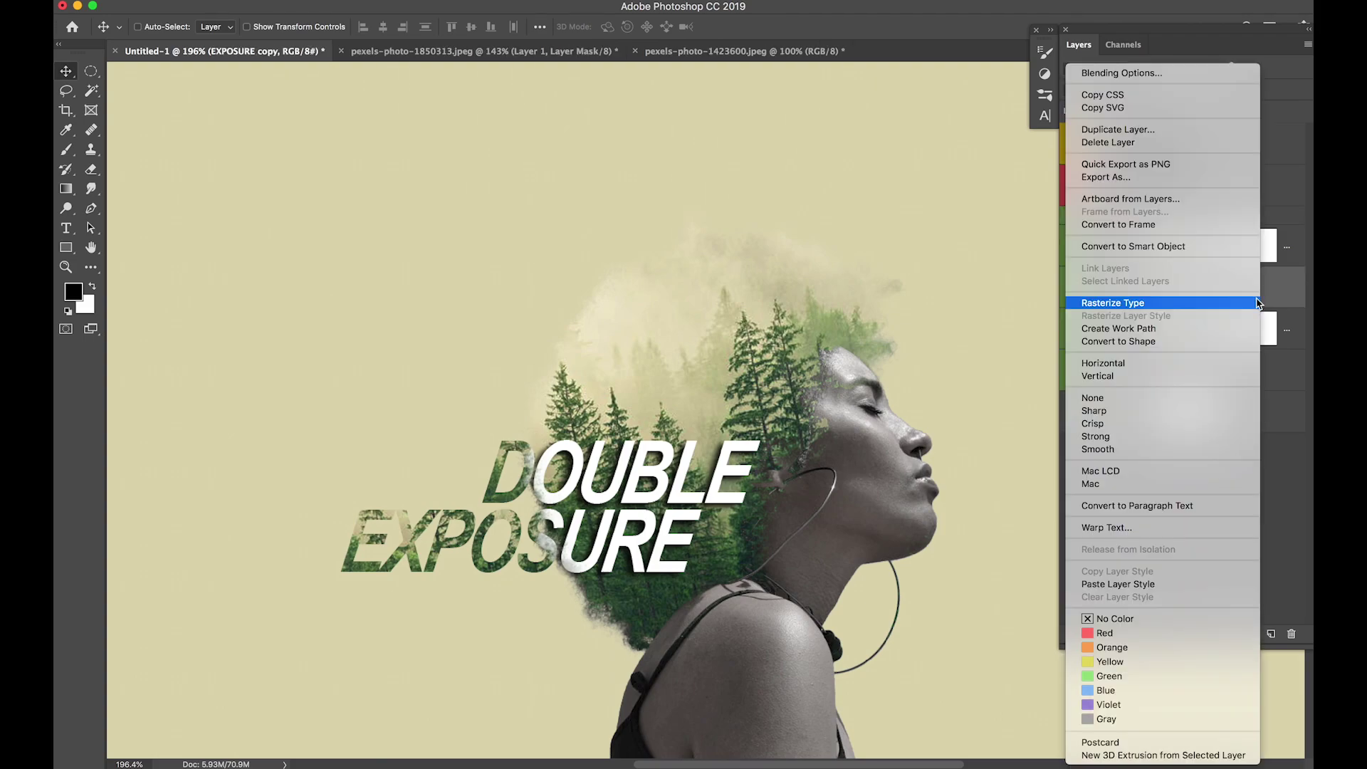
left_click(1175, 590)
right_click(1262, 397)
left_click(1163, 585)
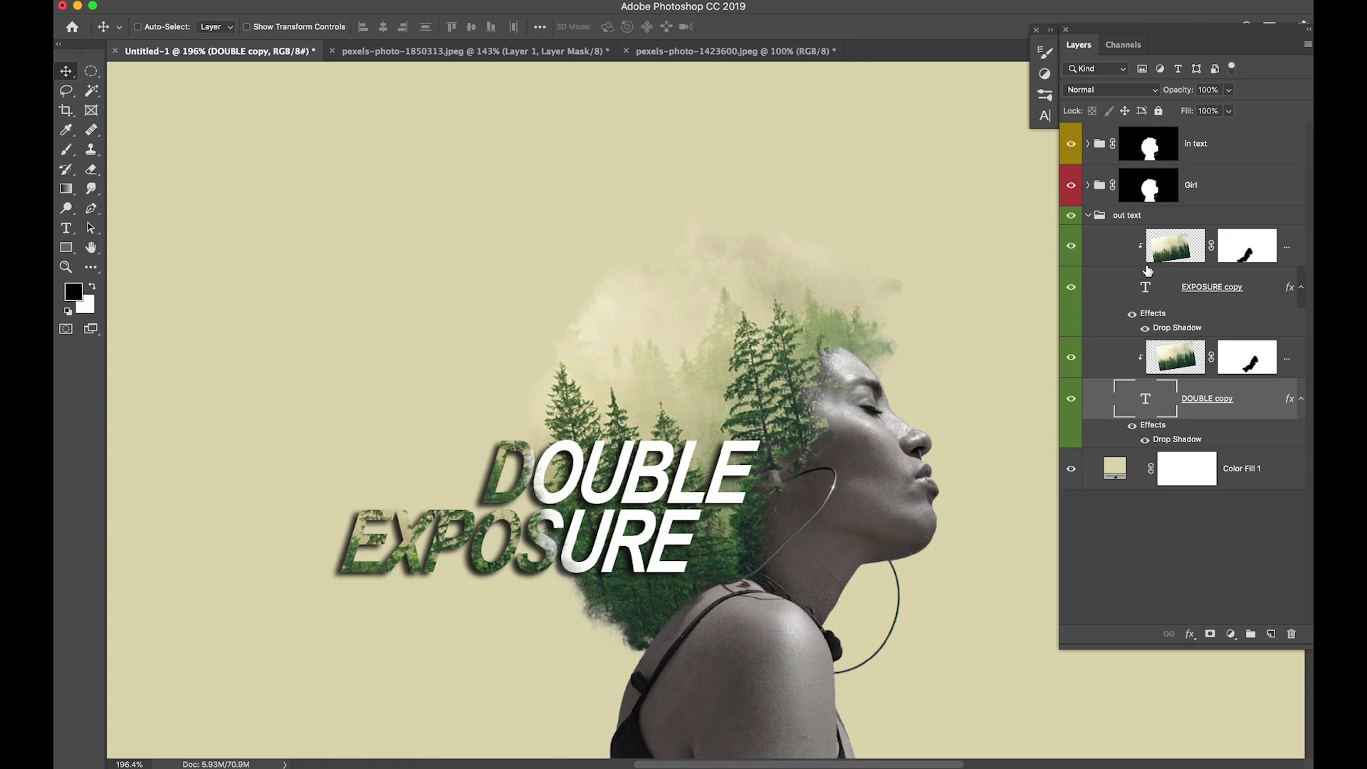
left_click(1088, 216)
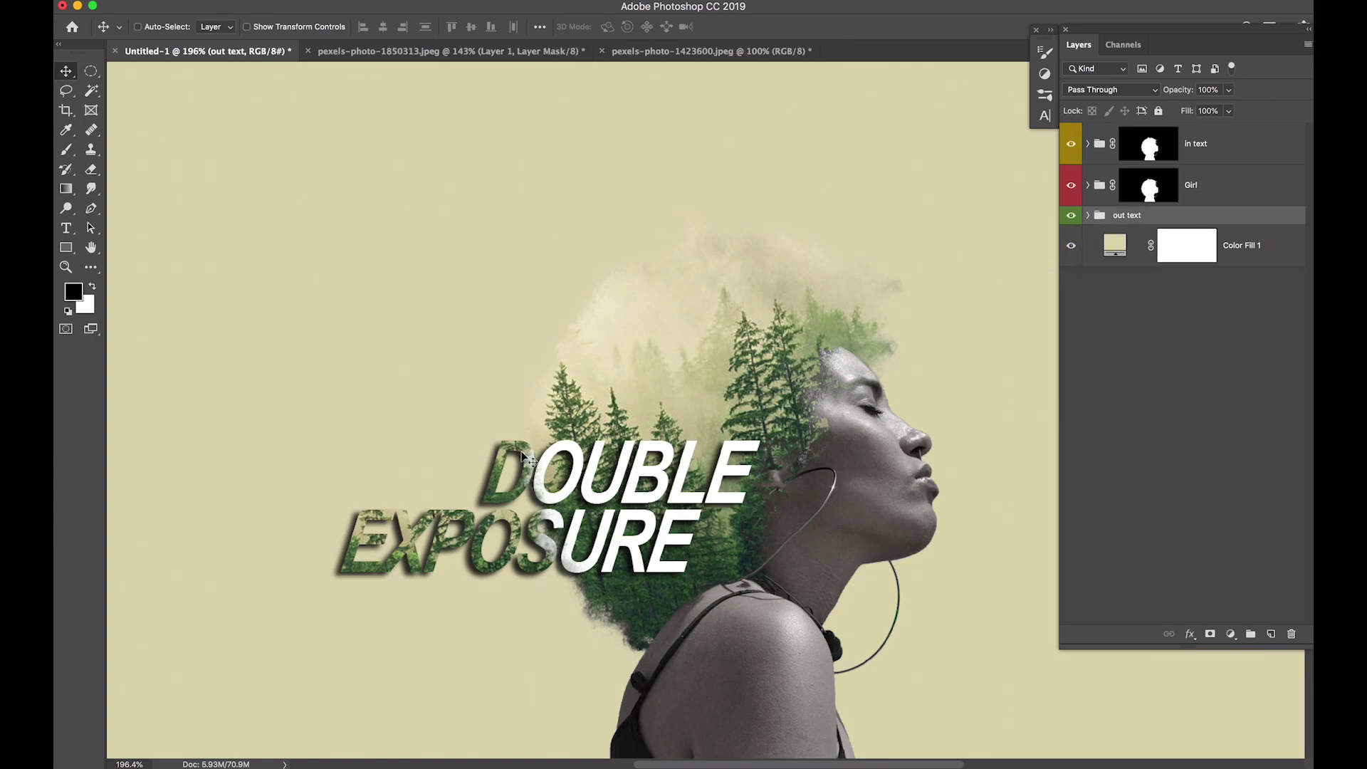
Select the in text group and open the pexels-photo-917494.jpeg forest photo from the DE folder
scroll(652, 457, "down", 3)
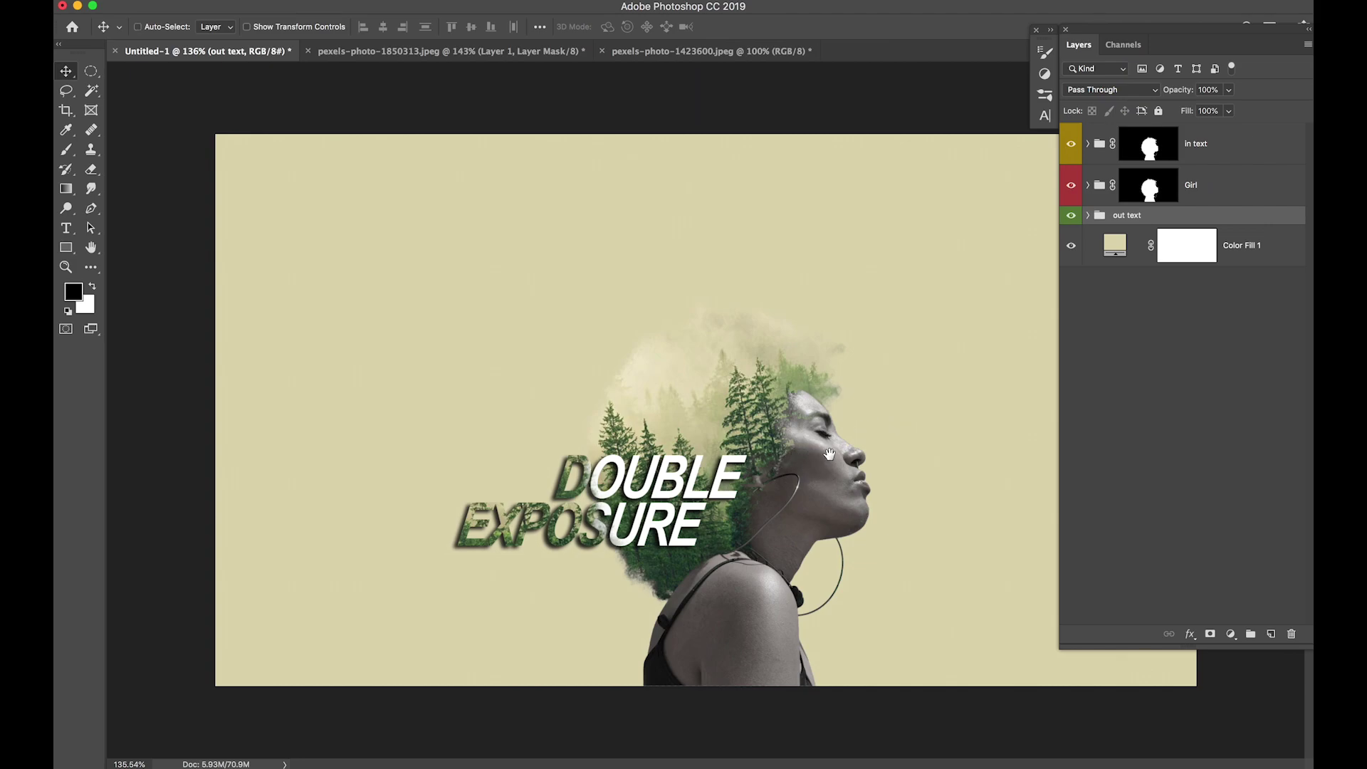
left_click(1219, 148)
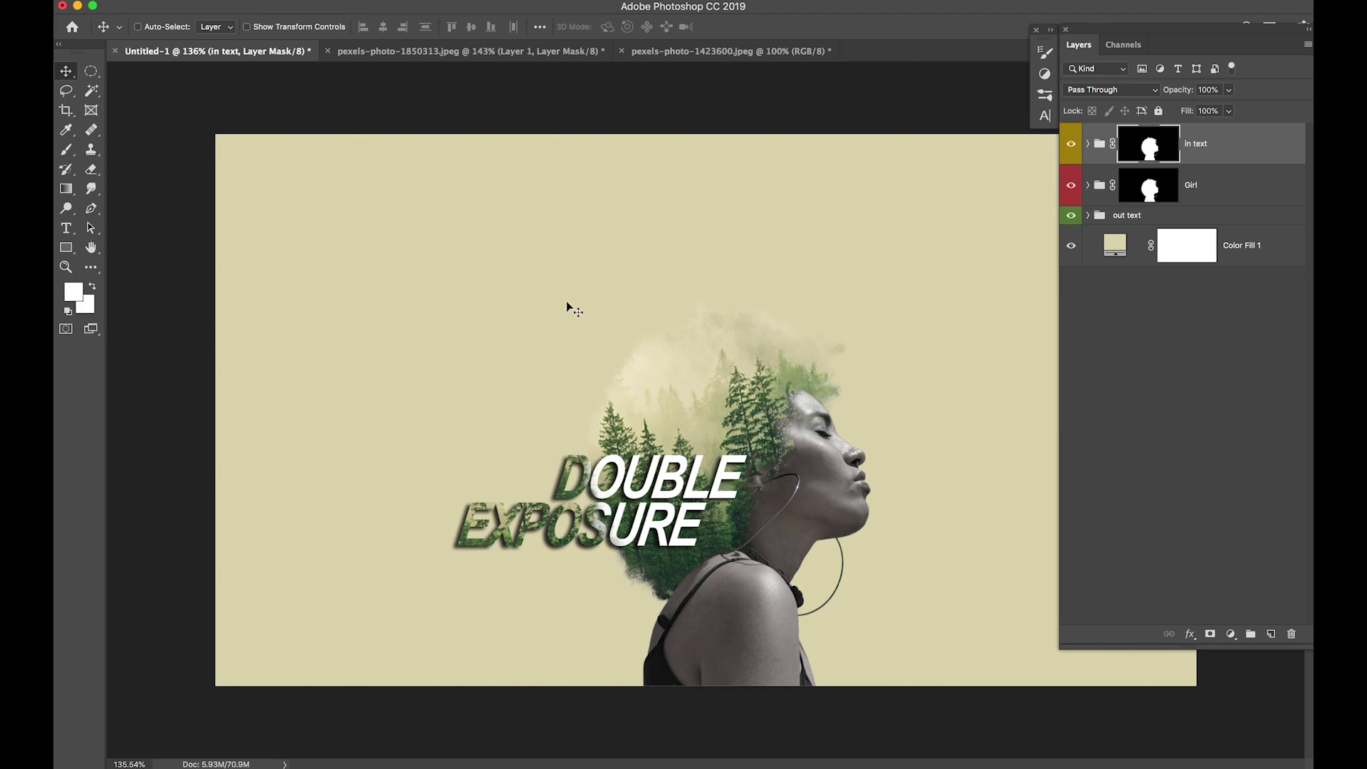
key("super+o")
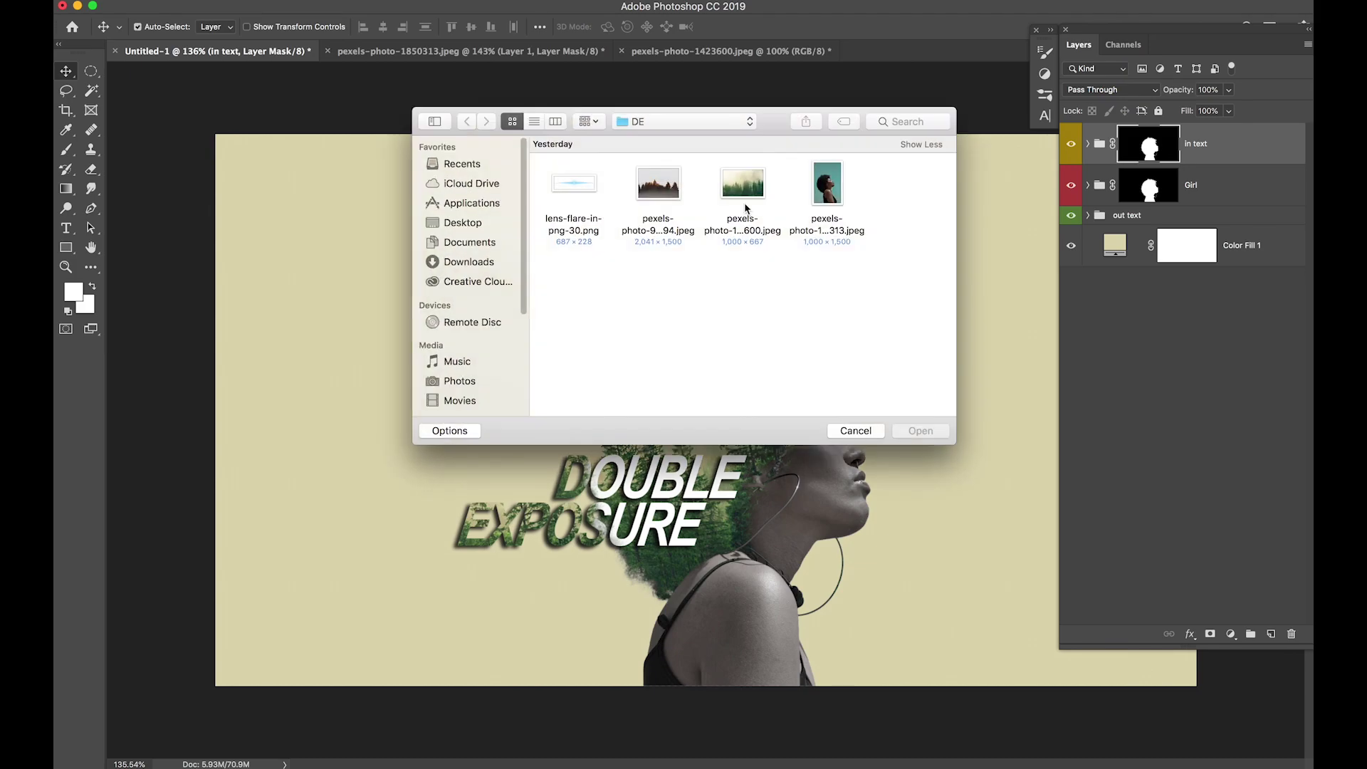
left_click(668, 189)
double_click(665, 194)
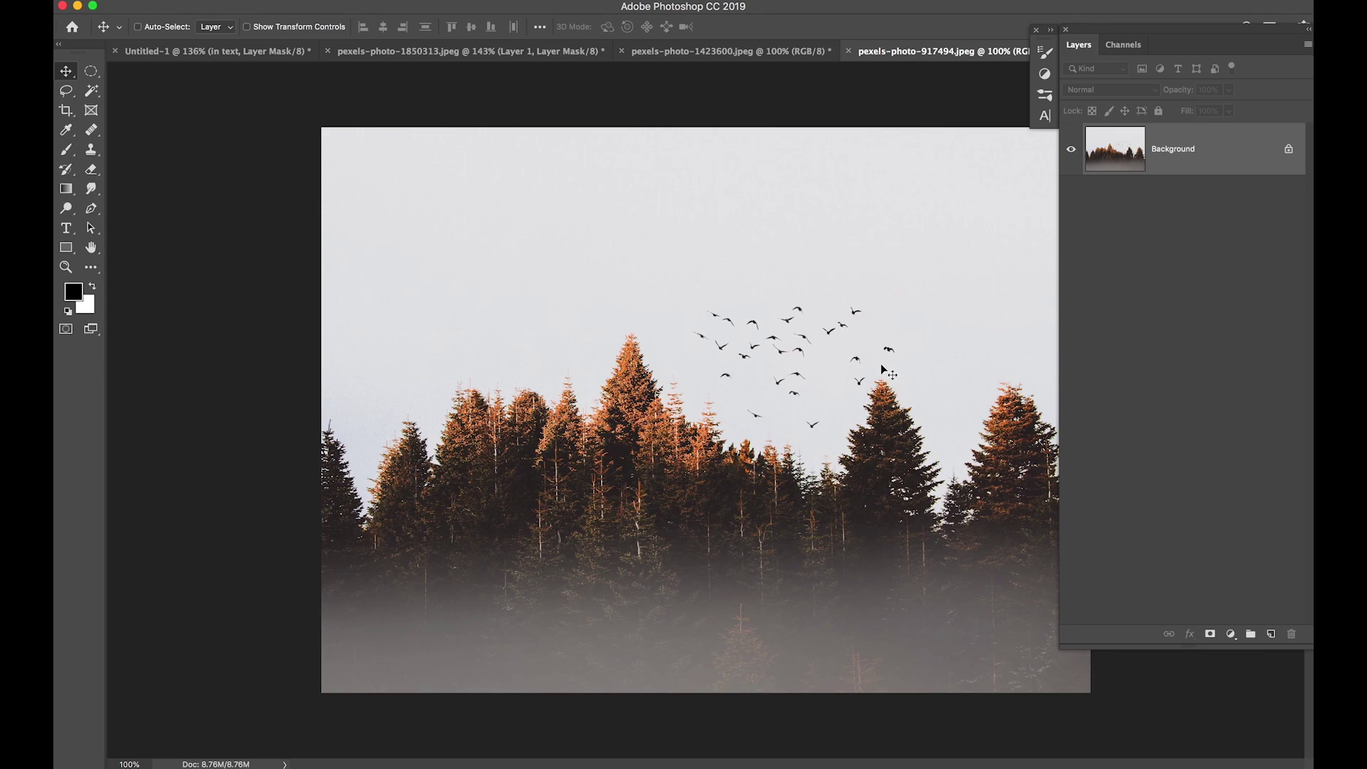
Lasso the flock of birds in the forest photo and bring it into Untitled-1 as a layer above the in text group
left_click(66, 92)
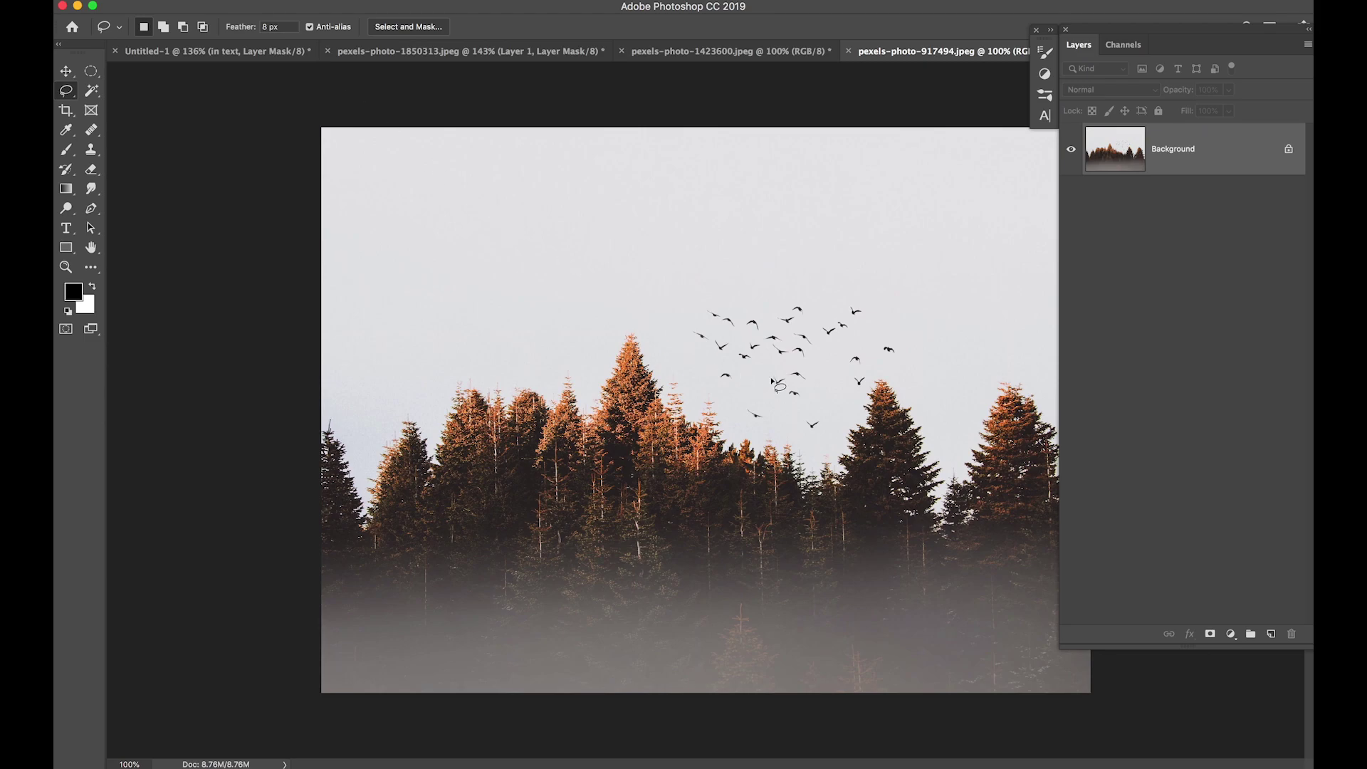
mouse_move(722, 292)
left_mouse_down()
mouse_move(689, 334)
mouse_move(745, 391)
mouse_move(747, 418)
mouse_move(802, 429)
mouse_move(829, 412)
mouse_move(843, 370)
mouse_move(863, 390)
mouse_move(892, 363)
mouse_move(873, 305)
mouse_move(825, 320)
mouse_move(799, 300)
mouse_move(703, 329)
mouse_move(538, 268)
mouse_move(652, 343)
left_mouse_up()
key("v")
left_click(256, 52)
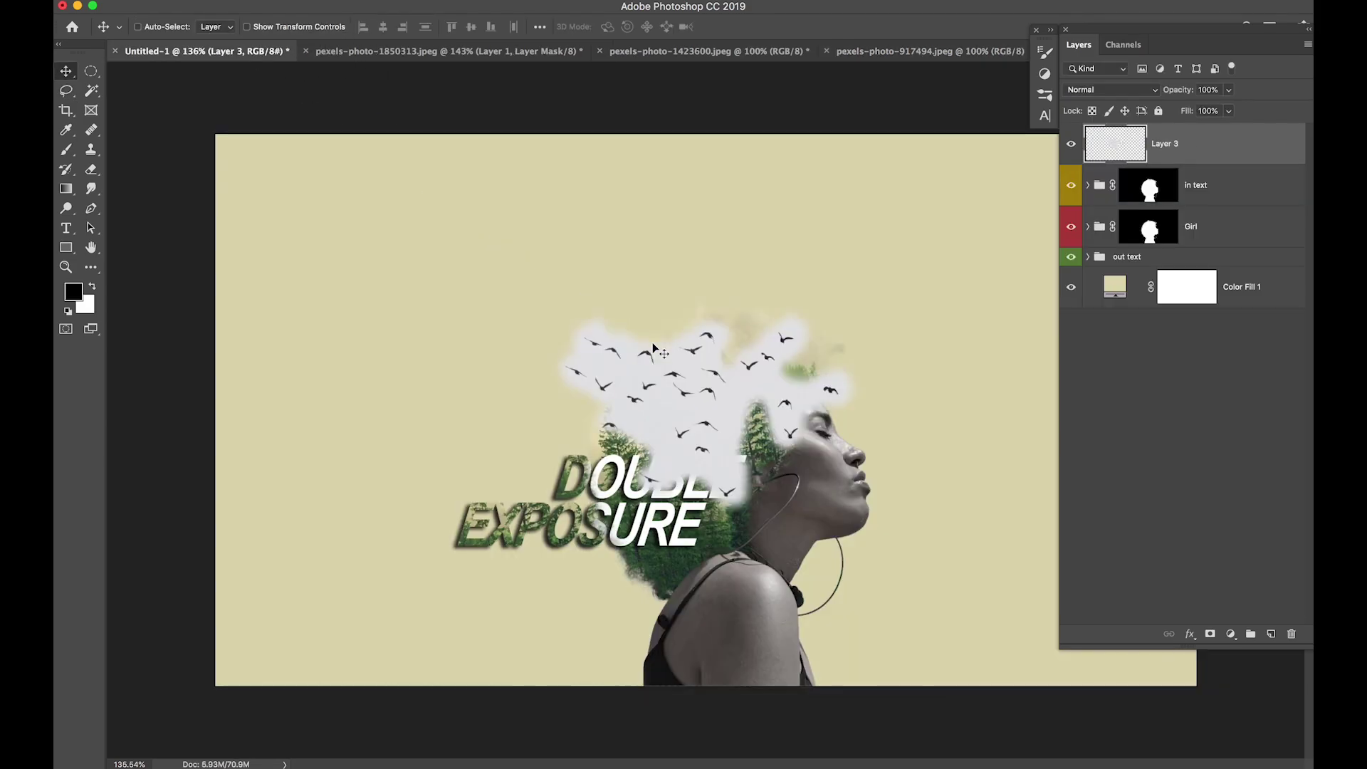
Set the bird layer's blend mode to Darken and move the flock up and left of the woman's head
left_click(1112, 92)
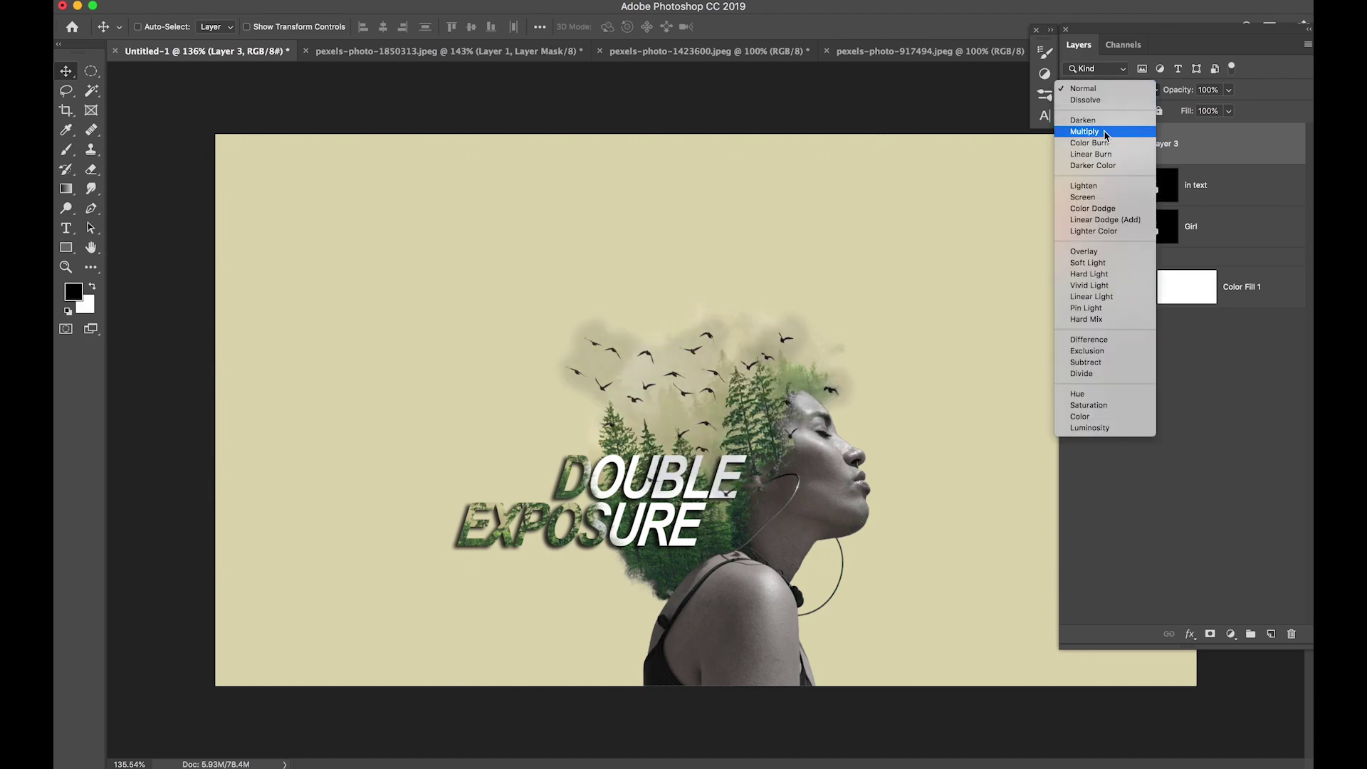
left_click(1082, 119)
left_click_drag(821, 409, 726, 297)
Scale the flock to about 67.5% and place it beside the upper left edge of the misty forest
key("ctrl+t")
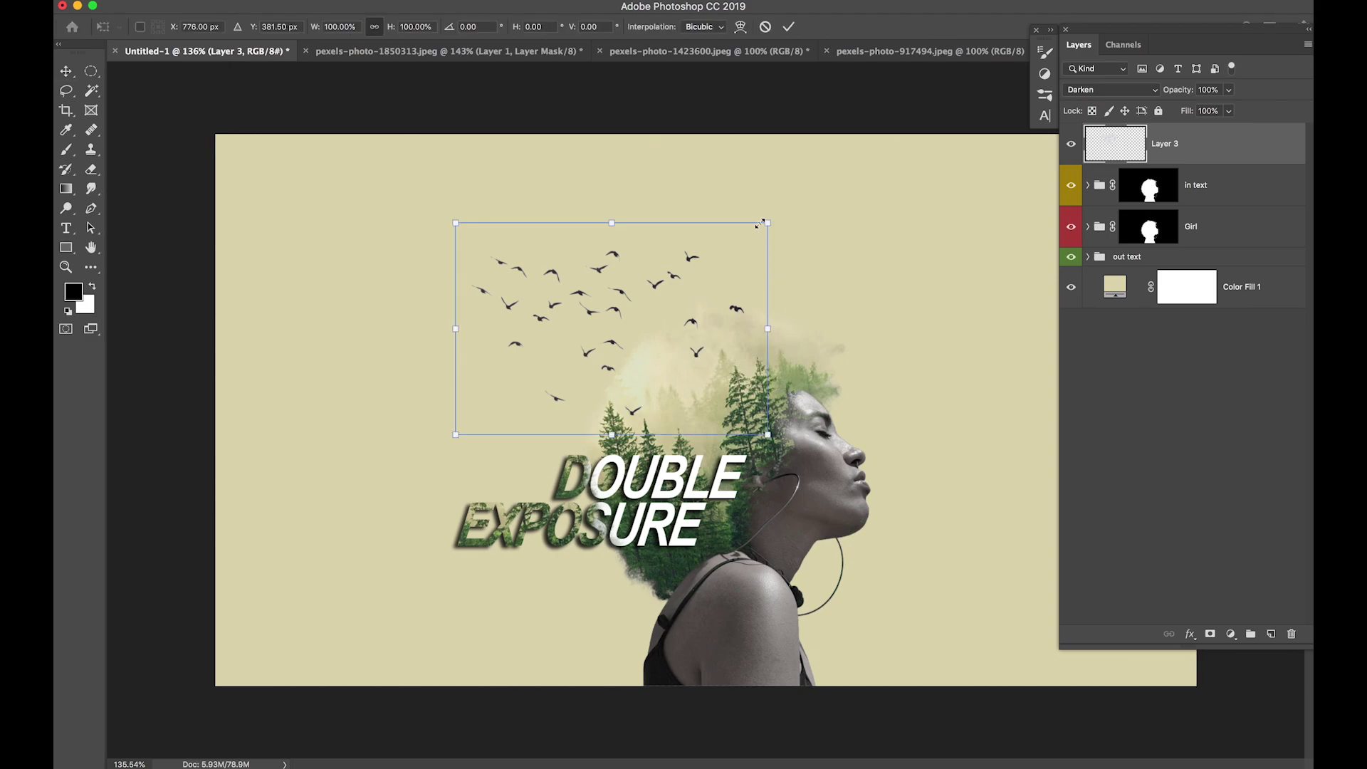
left_click_drag(761, 228, 688, 277)
left_click_drag(629, 365, 646, 355)
mouse_move(691, 260)
left_mouse_down()
mouse_move(701, 269)
mouse_move(682, 282)
left_mouse_up()
left_click_drag(630, 381, 642, 373)
key("Return")
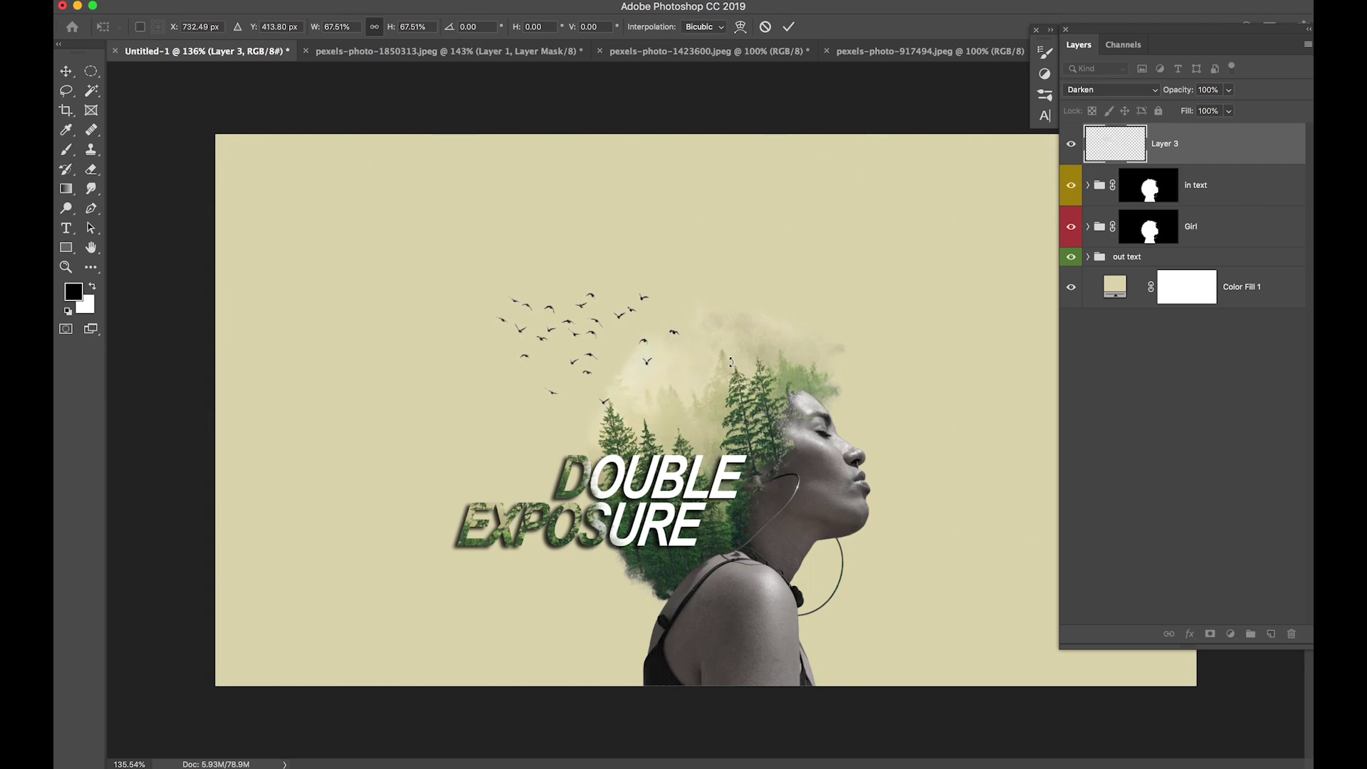
Duplicate the bird layer, flip the copy horizontally, scale it to about 69% and place it over the treetops above DOUBLE
key("super+j")
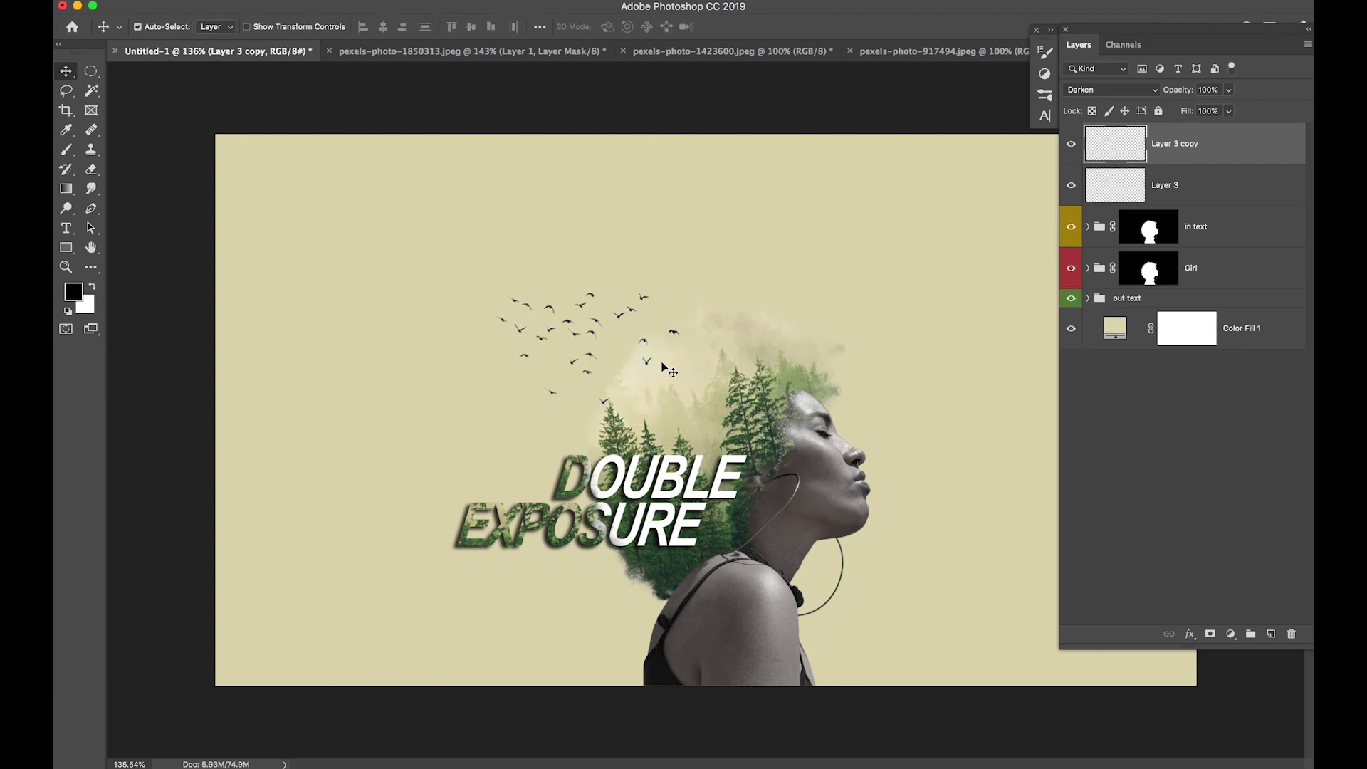
key("super+t")
right_click(625, 343)
left_click(673, 533)
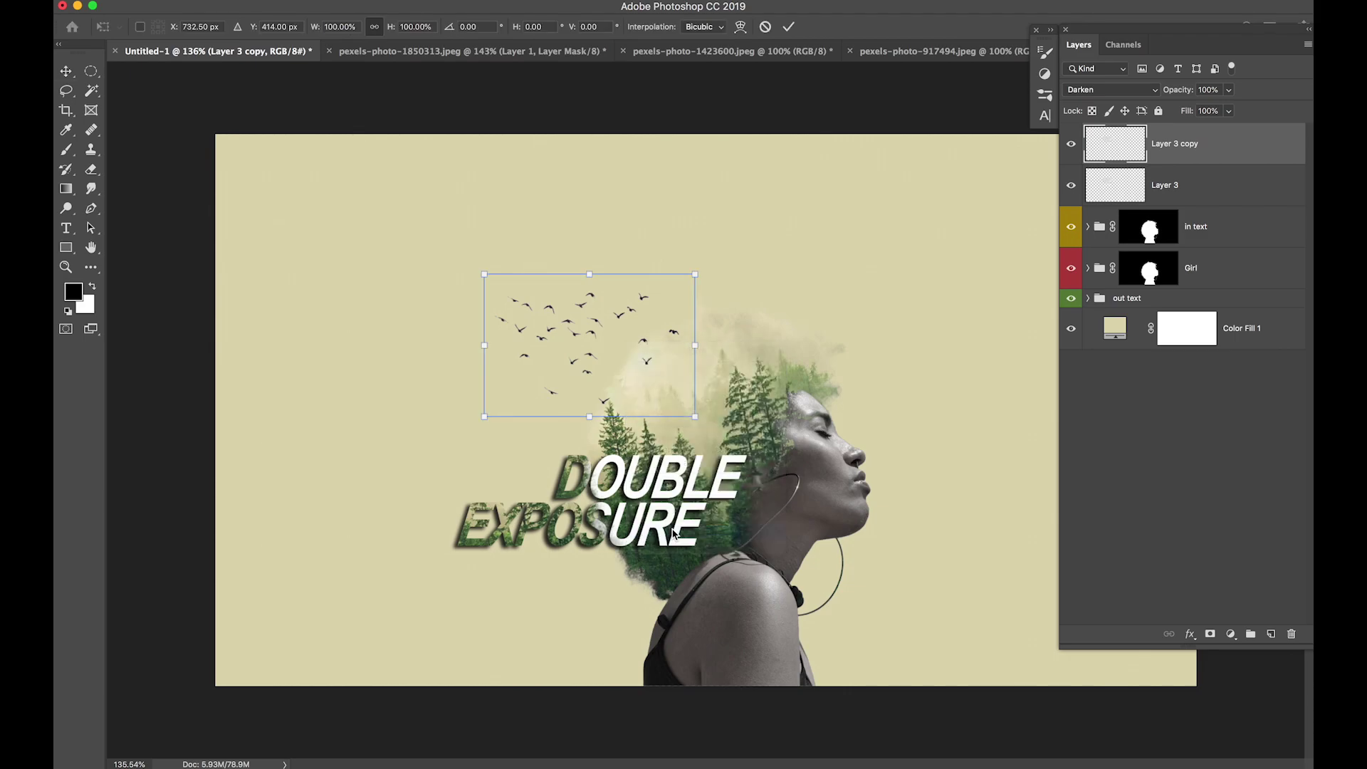
left_click_drag(674, 321, 761, 369)
left_click_drag(781, 323, 730, 373)
left_click_drag(665, 411, 696, 403)
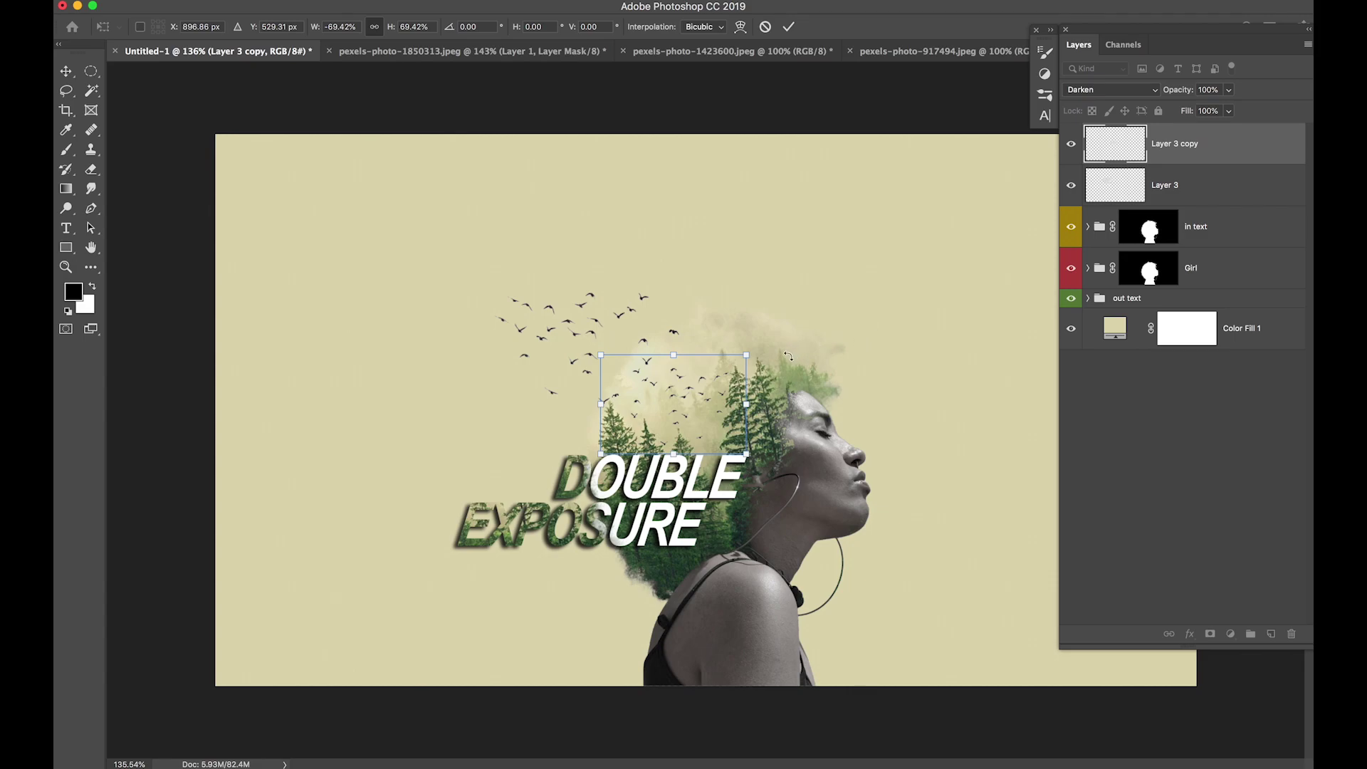
key("Return")
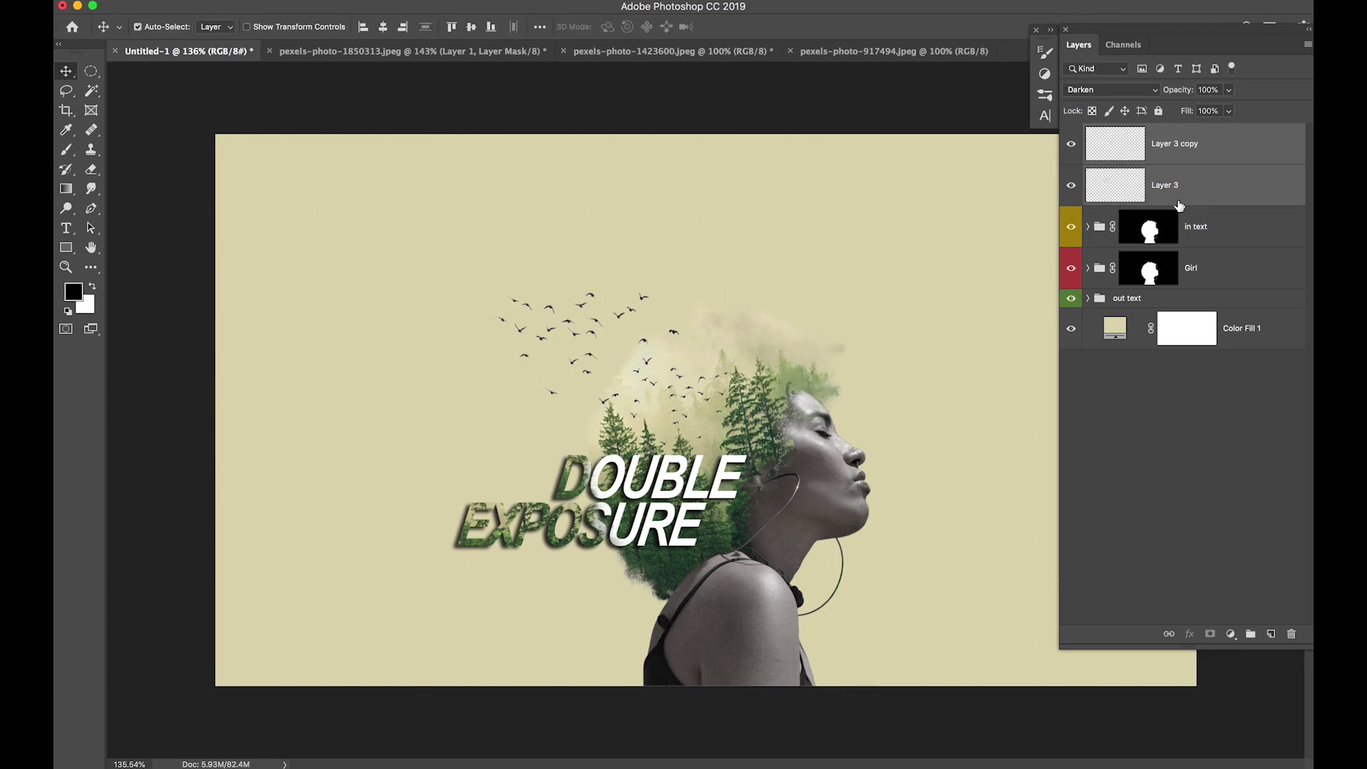
Group the two bird layers as birds and color-label the group blue
key("super+g")
double_click(1111, 134)
type("bir")
key("Return")
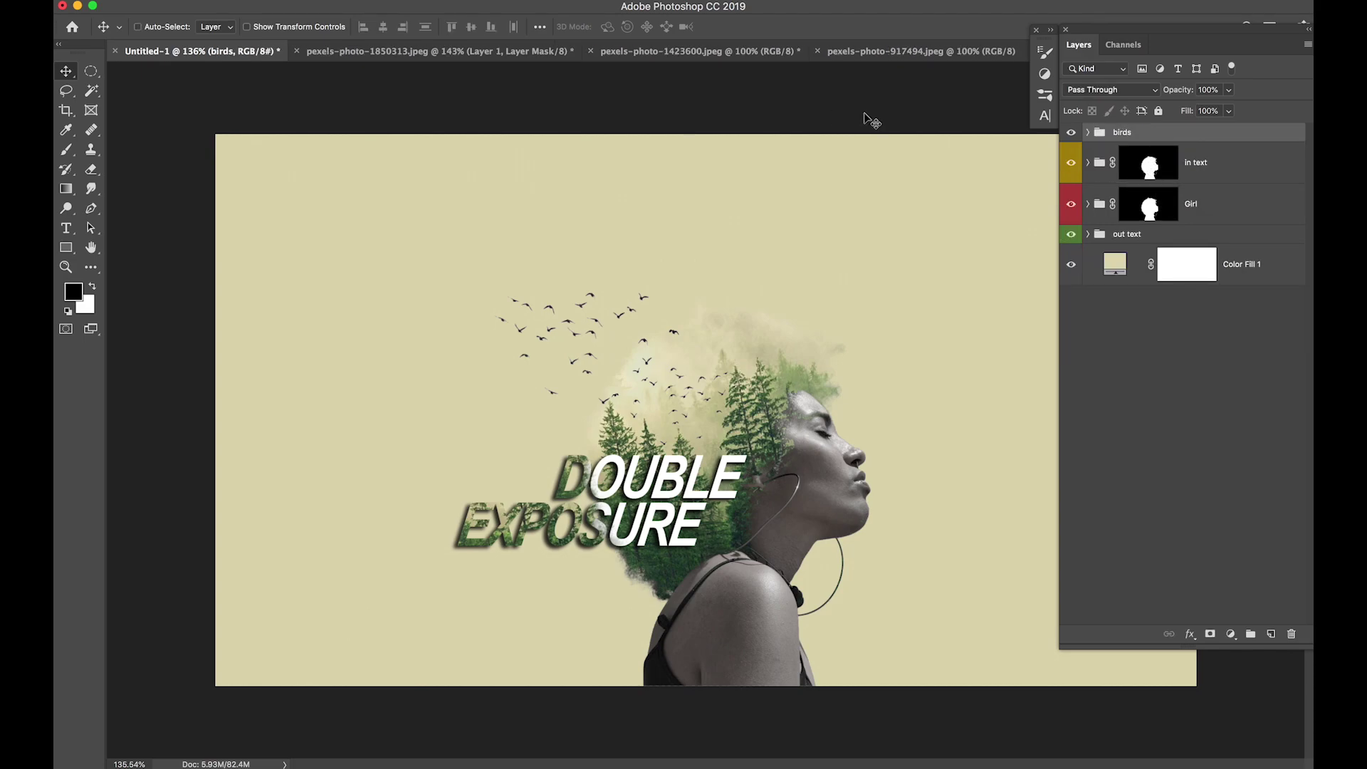
right_click(1071, 136)
left_click(1107, 247)
Add a Curves adjustment layer above the birds group and pull the RGB curve down slightly to darken the composite
left_click(1230, 634)
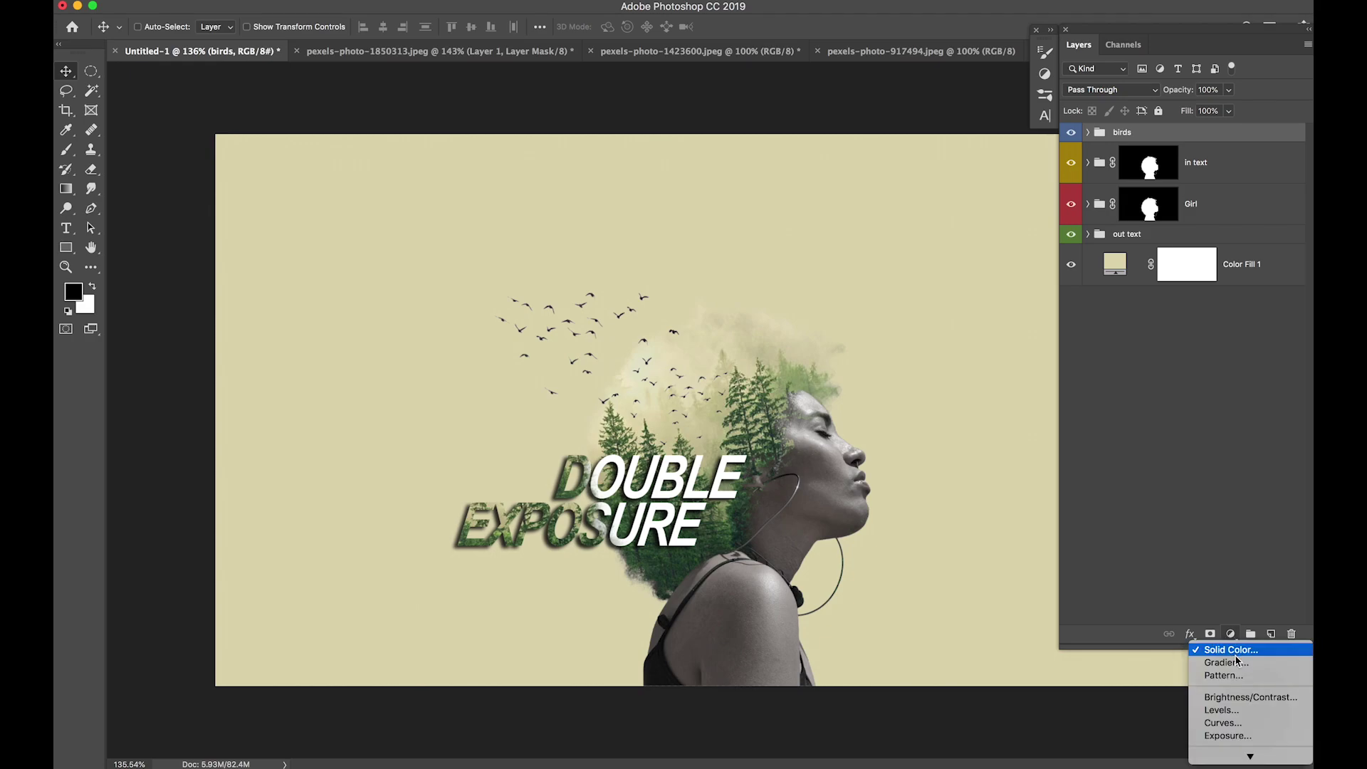
left_click(1230, 724)
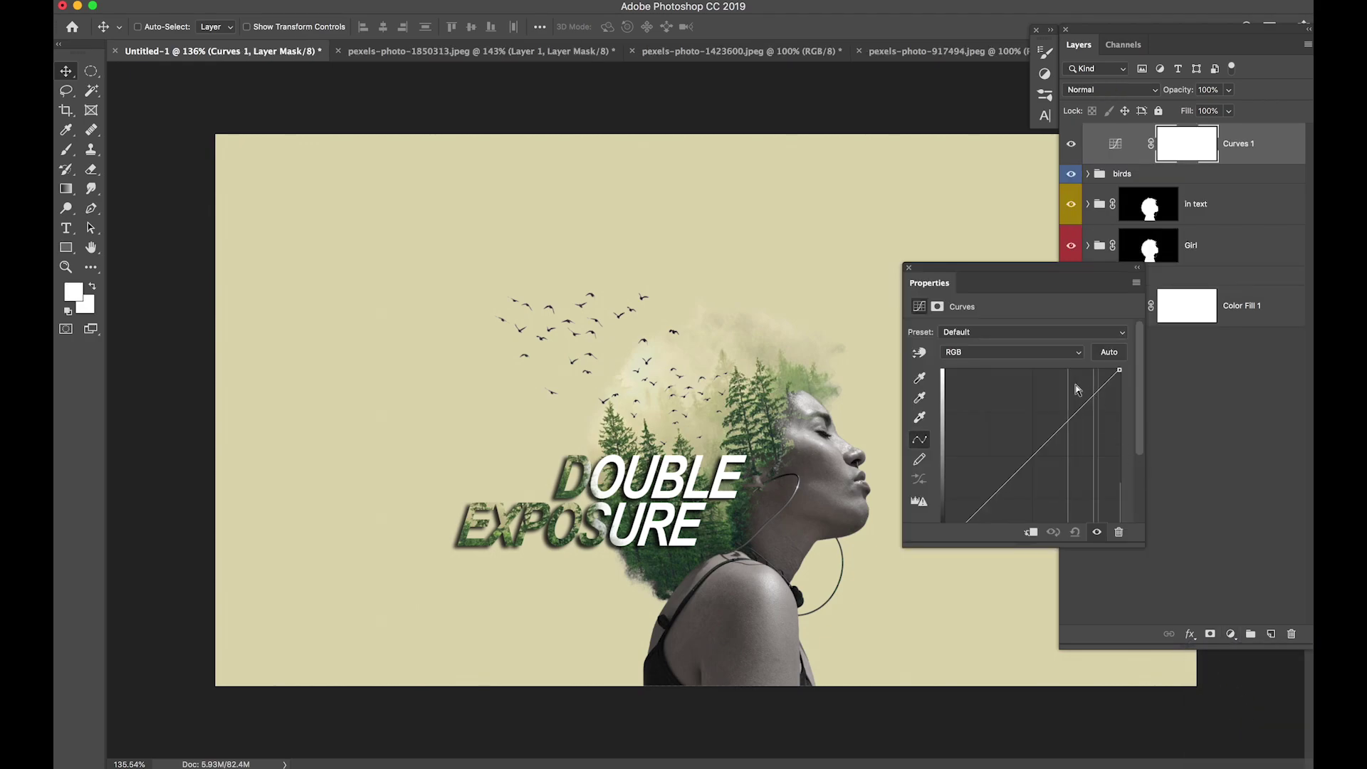
mouse_move(1072, 416)
left_mouse_down()
mouse_move(1077, 437)
mouse_move(1080, 421)
left_mouse_up()
left_click(1013, 490)
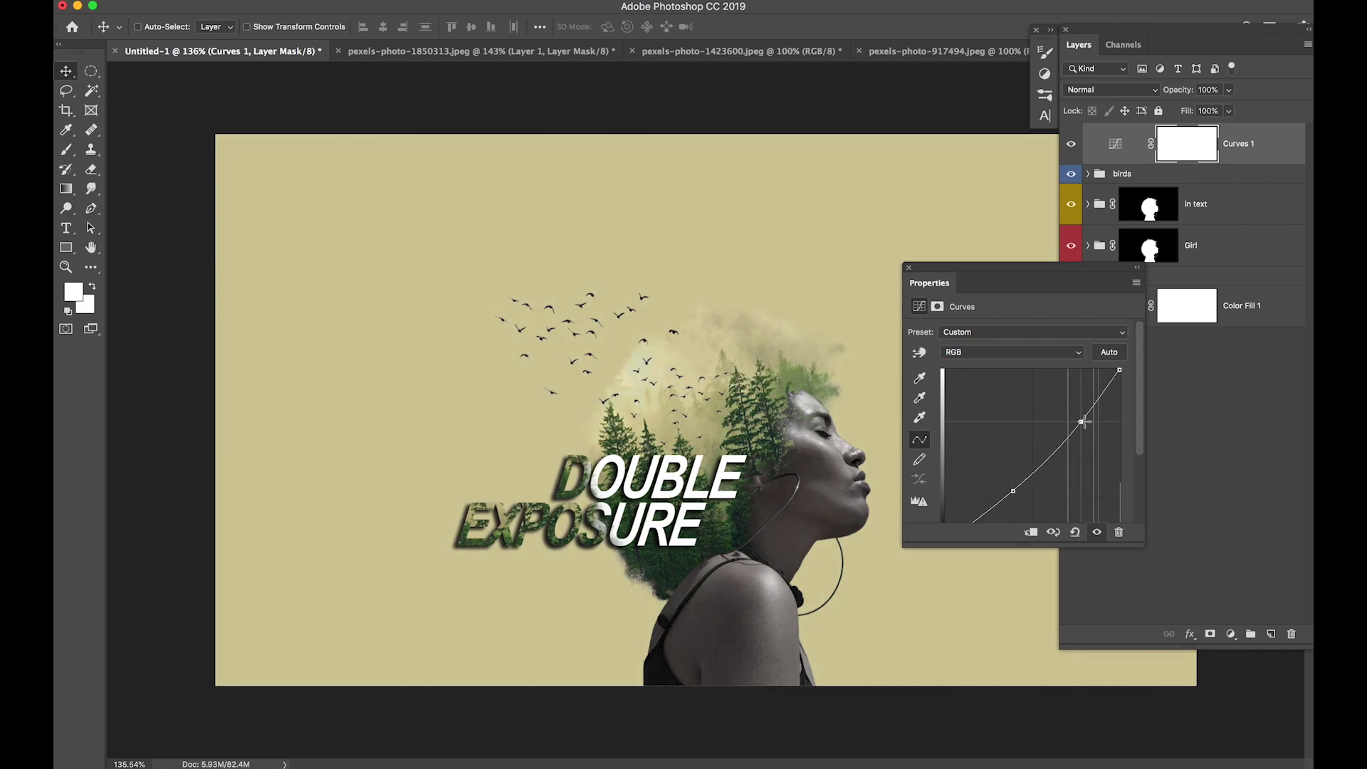
left_click_drag(1014, 490, 1014, 491)
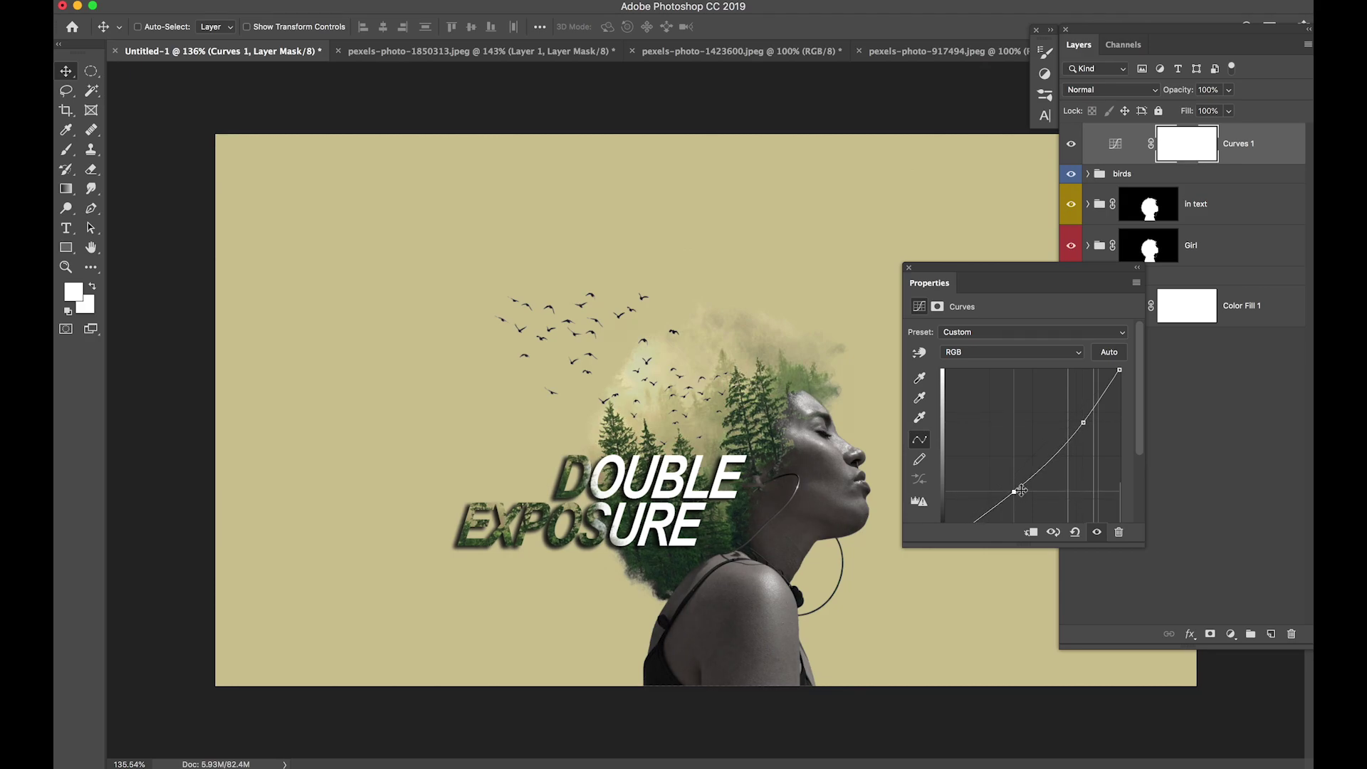
left_click(910, 269)
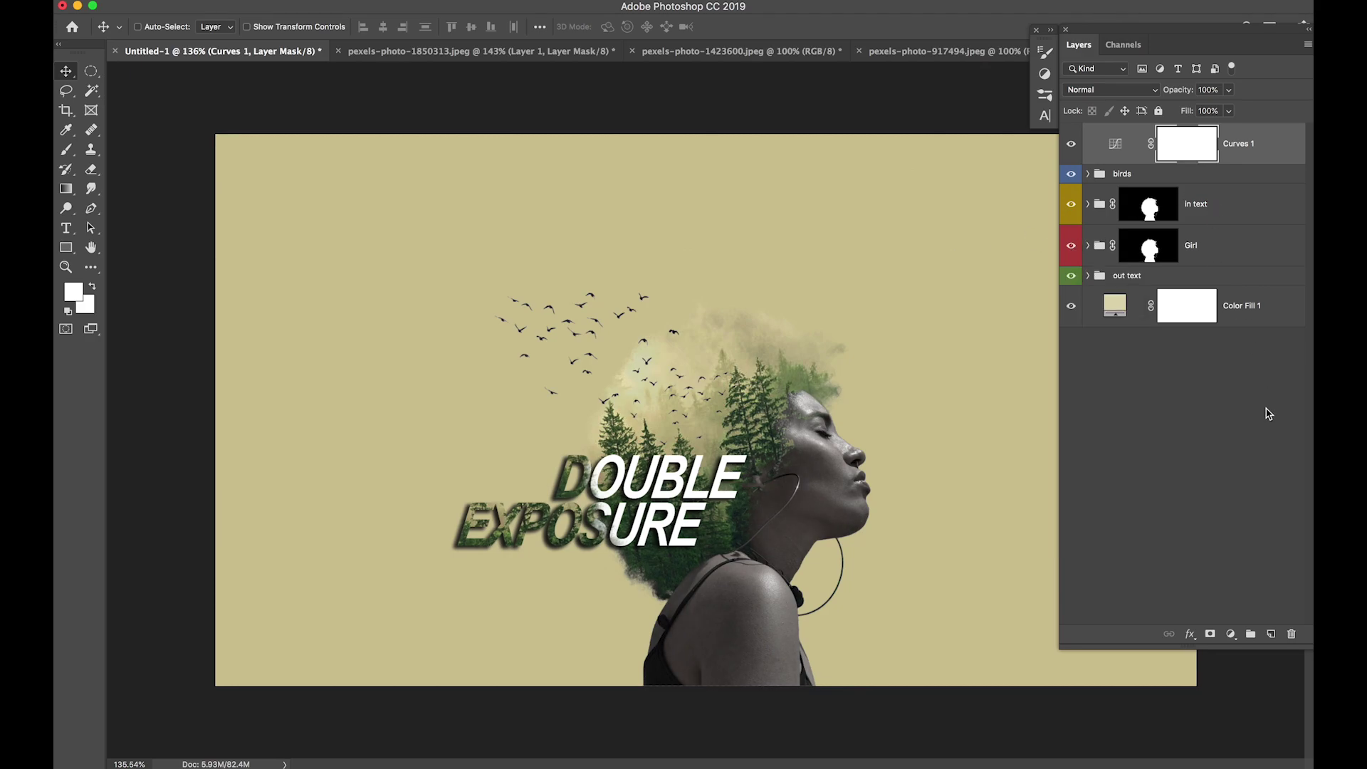
Add a Color Lookup adjustment layer, compare the Crisp_Warm and Fuji ETERNA 250D Fuji 3510 LUTs, and apply Kodak 5205 Fuji 3510 (by Adobe).cube
left_click(1230, 633)
mouse_move(1250, 756)
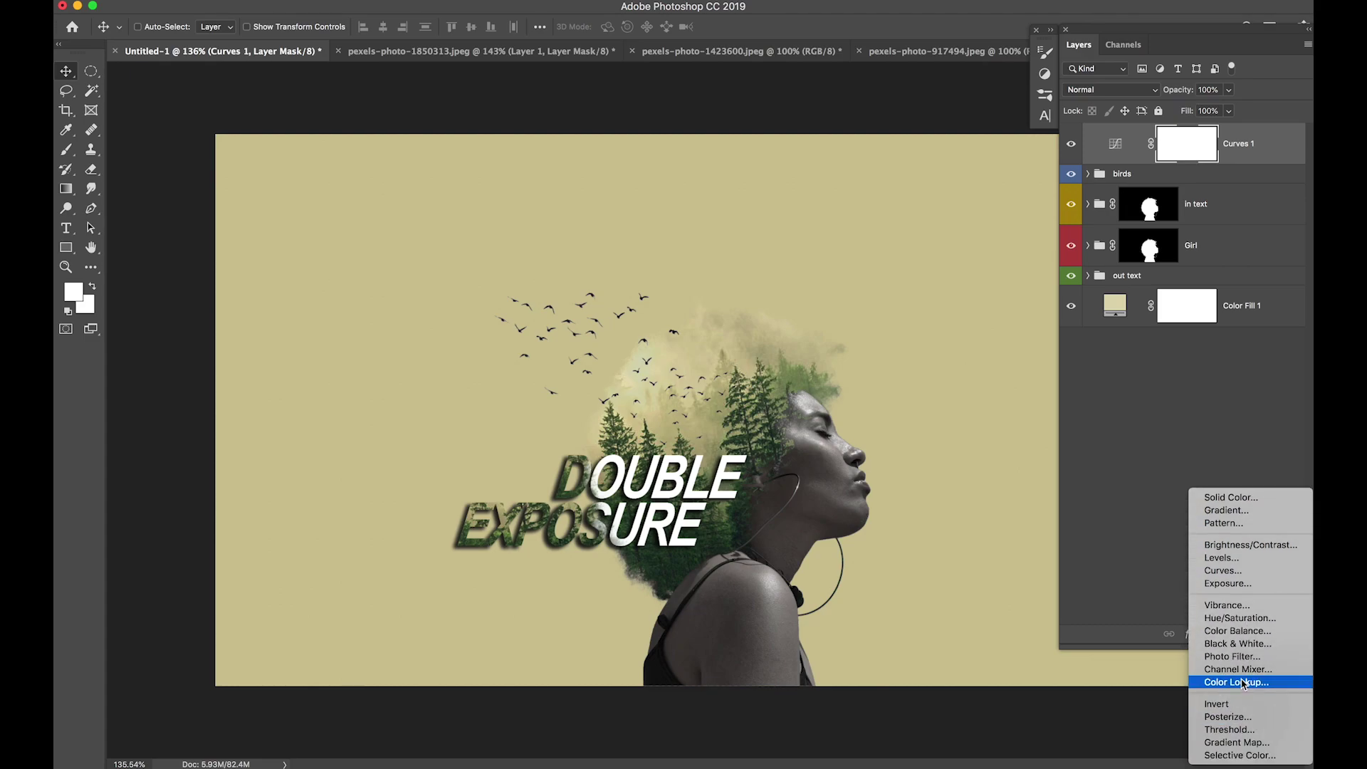
left_click(1238, 682)
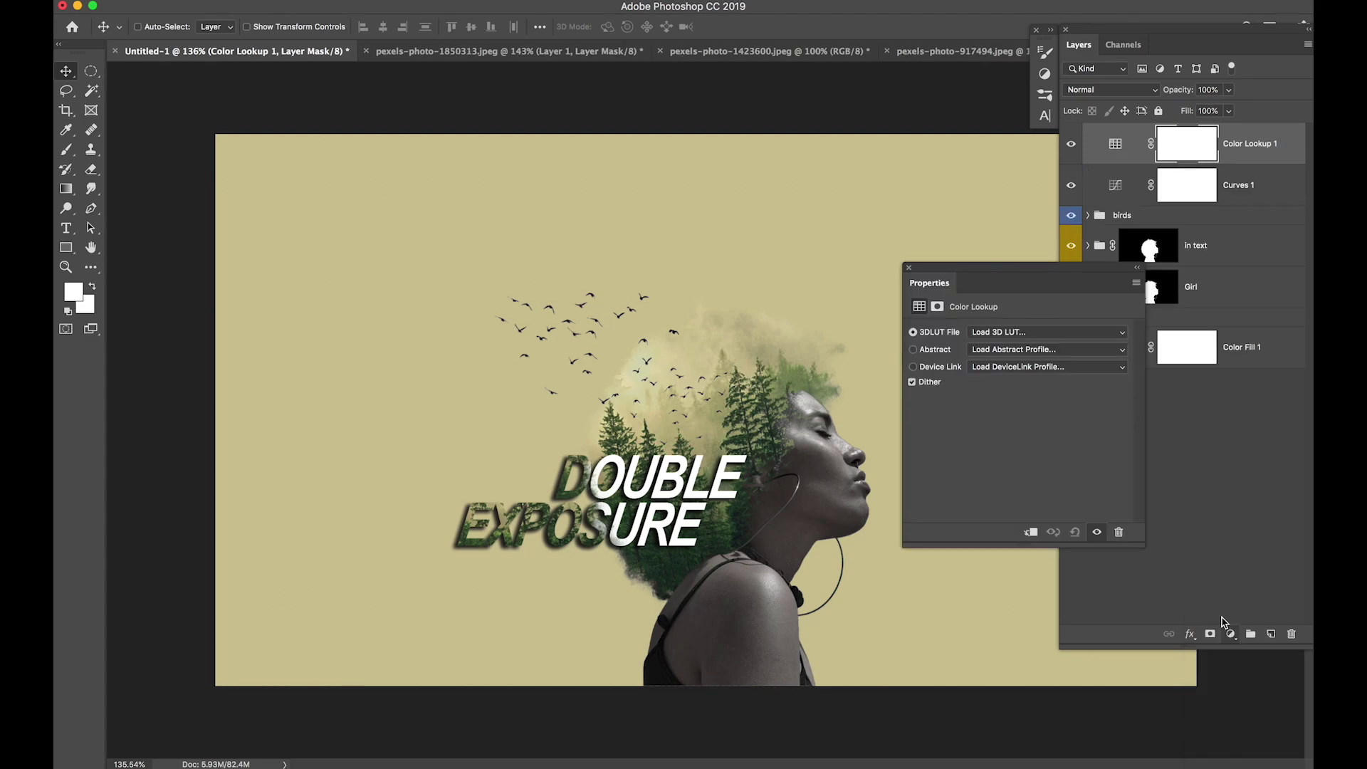
left_click(1009, 333)
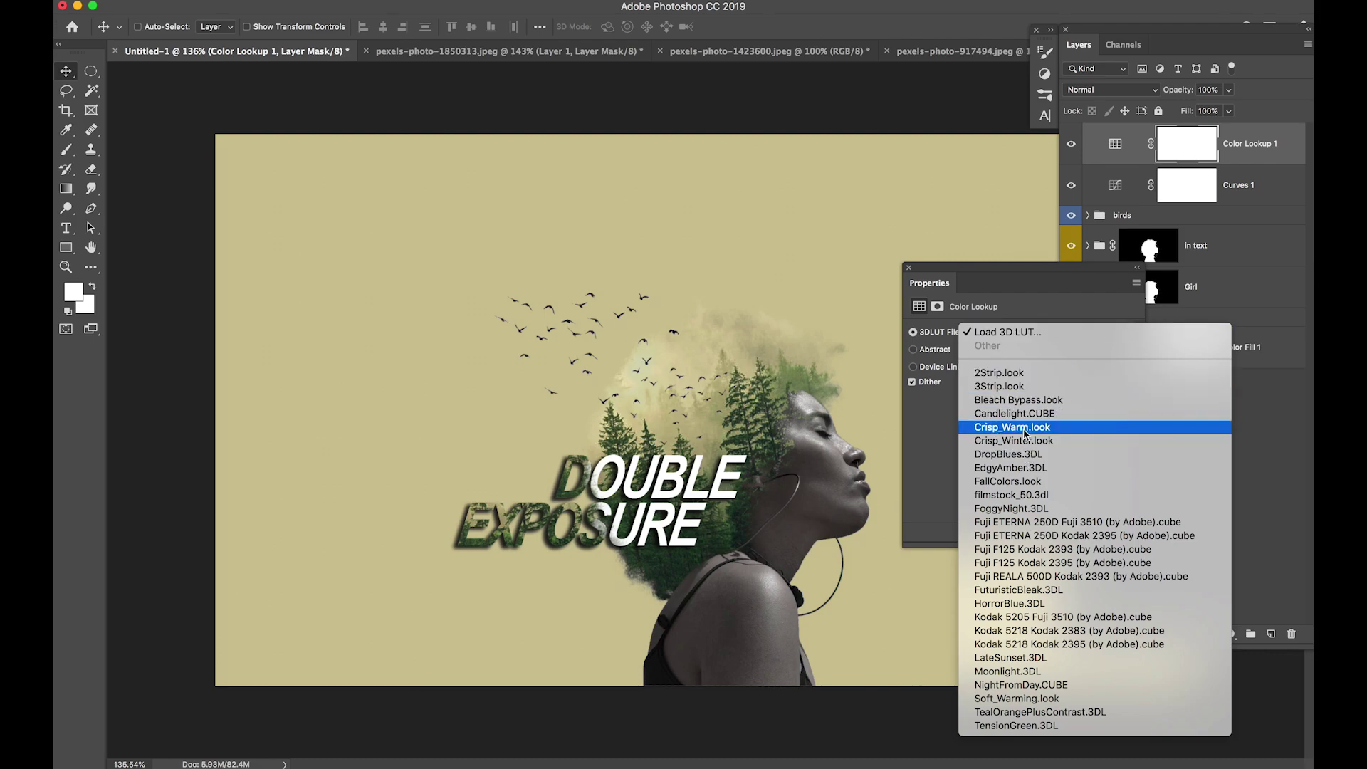
left_click(1025, 428)
left_click(999, 336)
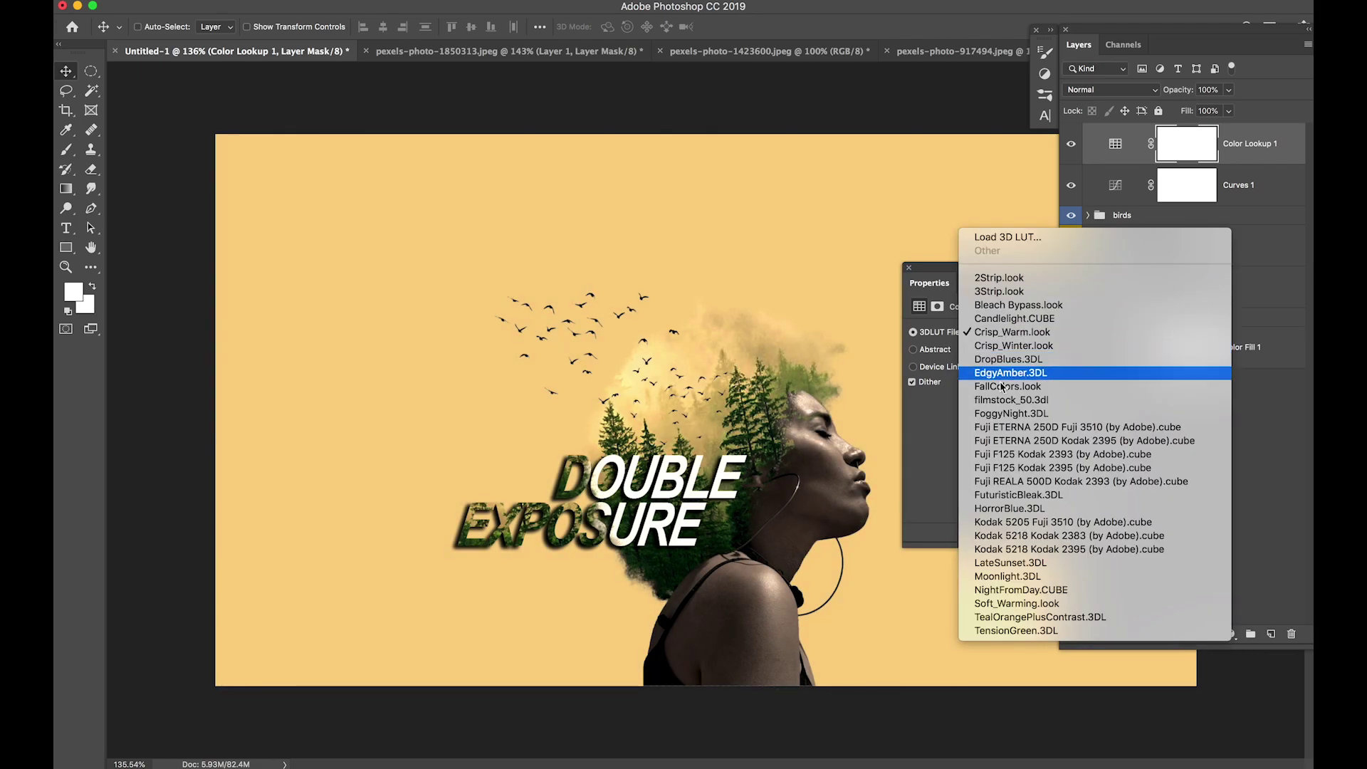
left_click(1022, 430)
left_click(1000, 340)
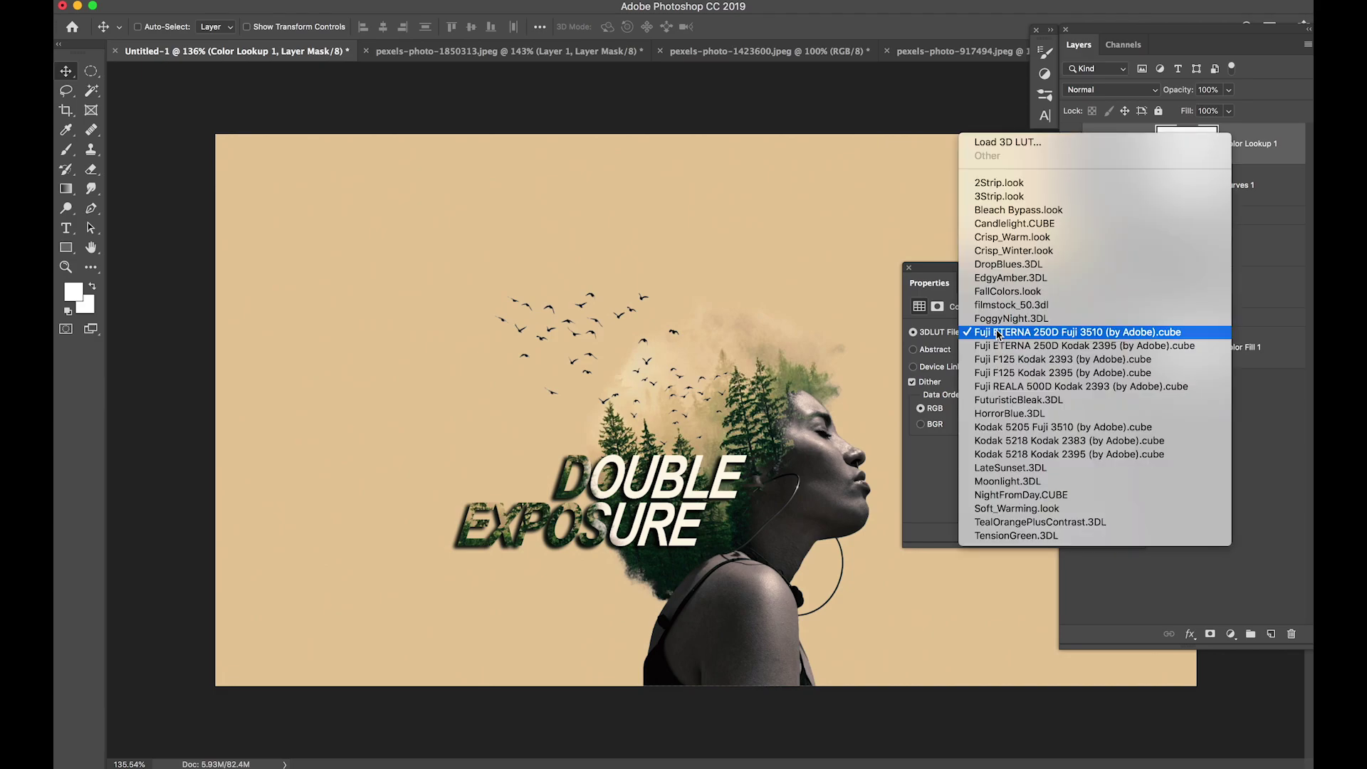
left_click(1004, 431)
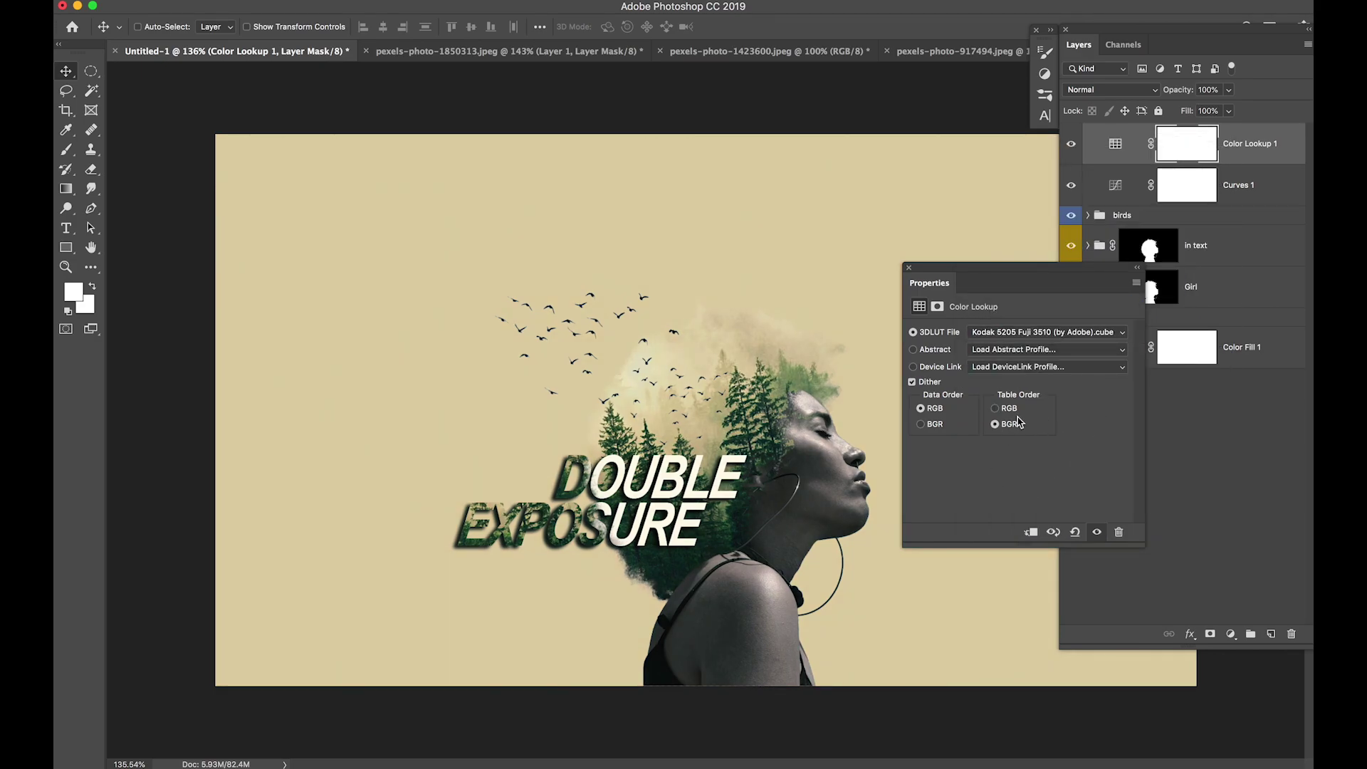
left_click(908, 267)
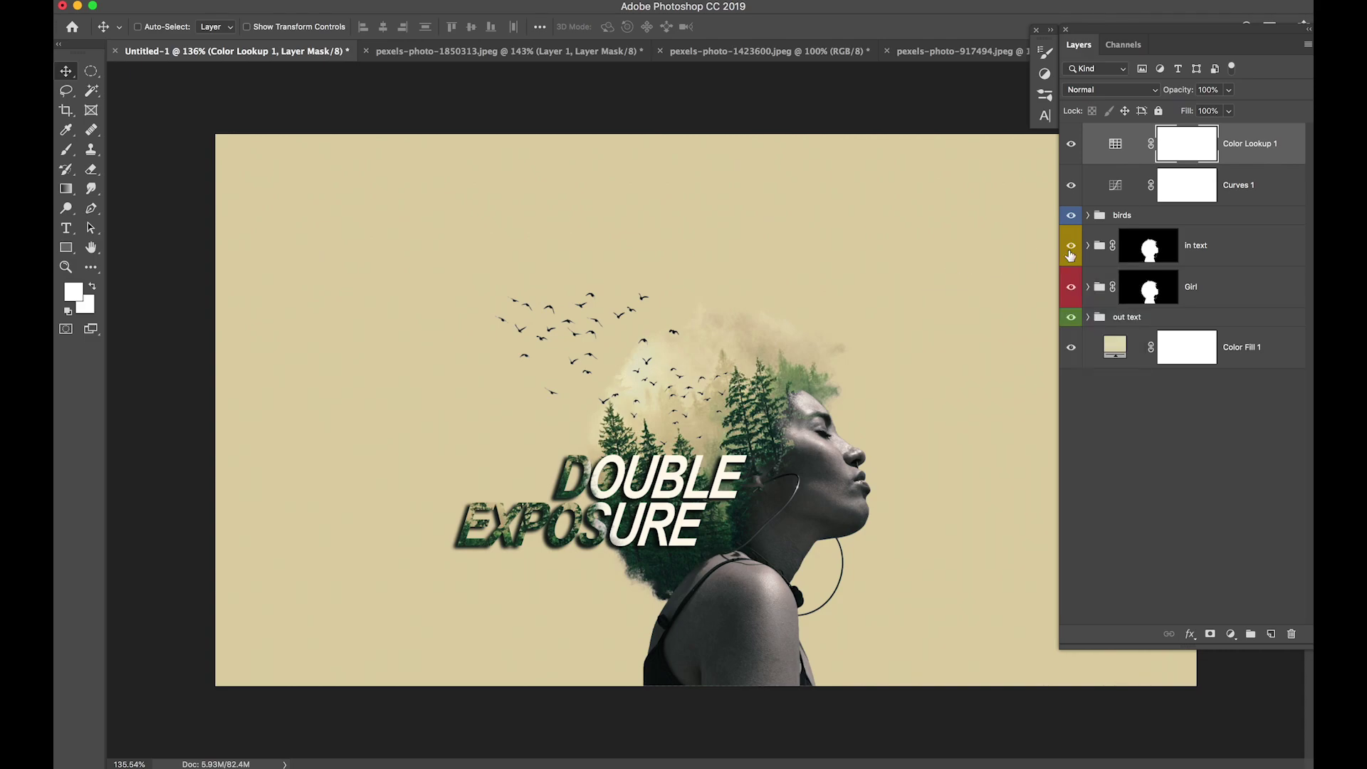
Add a Color Balance adjustment layer on top and shift its midtones toward red and yellow
left_click(1231, 634)
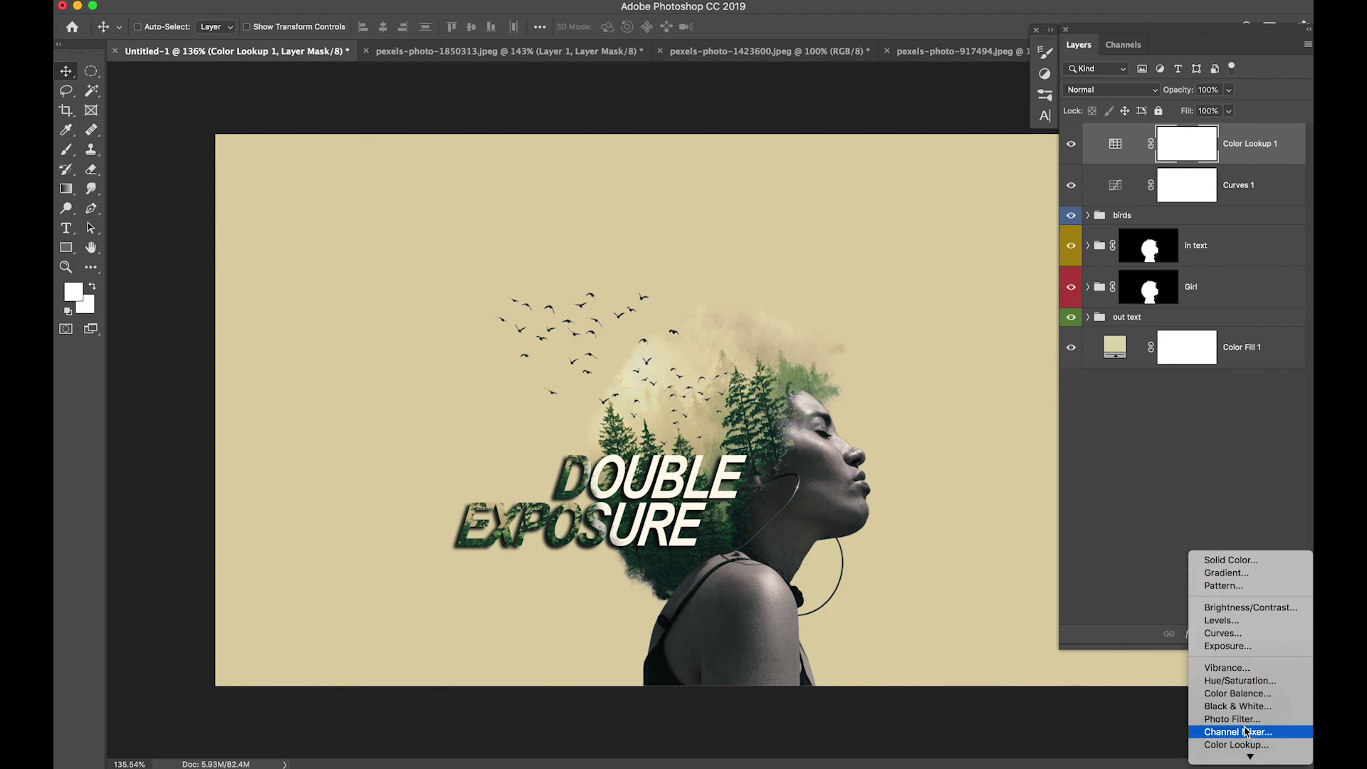
left_click(1243, 692)
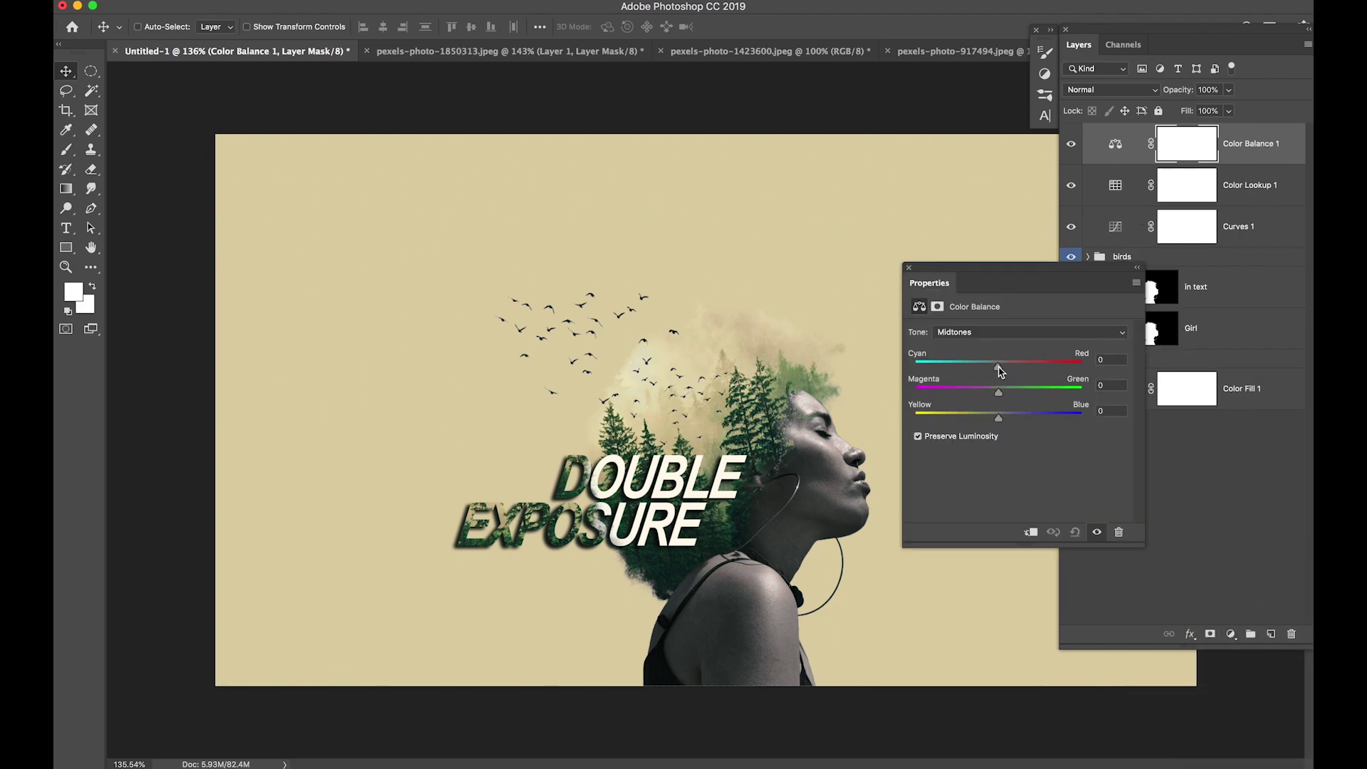
left_click_drag(1000, 370, 1016, 369)
left_click_drag(1000, 424, 984, 423)
Shift the Color Balance shadows slightly toward blue
left_click(986, 338)
left_click(979, 320)
left_click_drag(999, 365, 998, 371)
left_click_drag(999, 419, 1006, 419)
Set the Color Balance highlights to -7 Cyan–Red and -10 Yellow–Blue, with a slight shift toward magenta
left_click(986, 334)
left_click(986, 357)
left_click_drag(999, 371, 992, 369)
left_click_drag(998, 419, 990, 420)
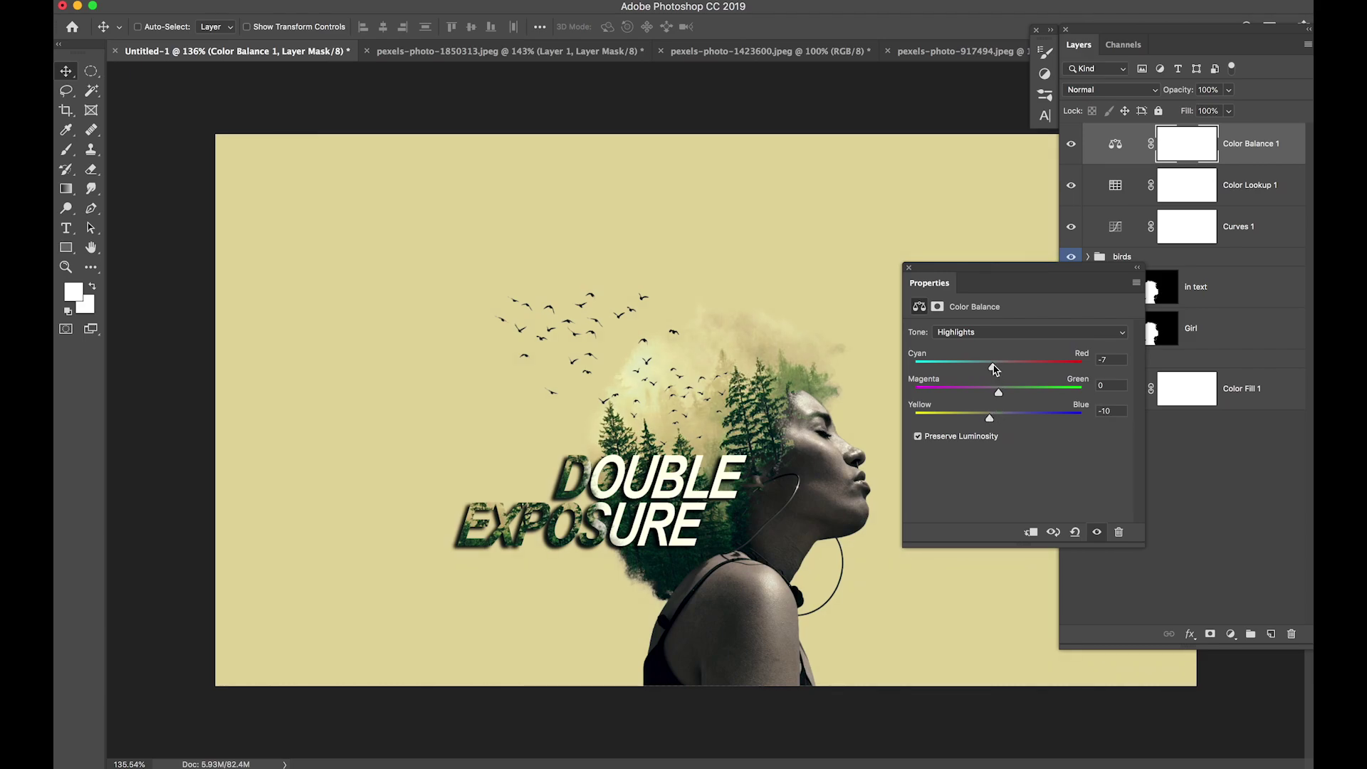
left_click_drag(999, 393, 995, 393)
left_click(908, 268)
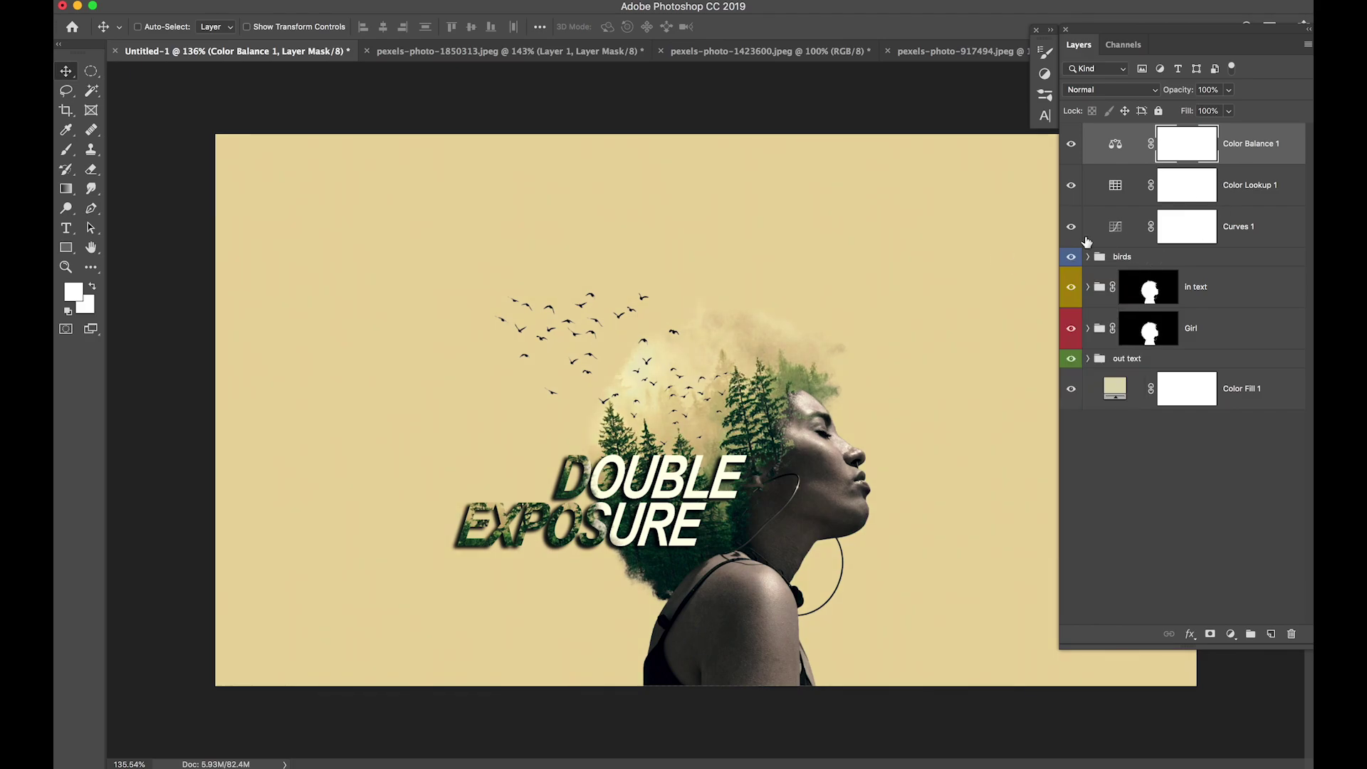
Group the Color Balance, Color Lookup and Curves layers as CC and color-label the group green
left_click(1235, 238, "shift")
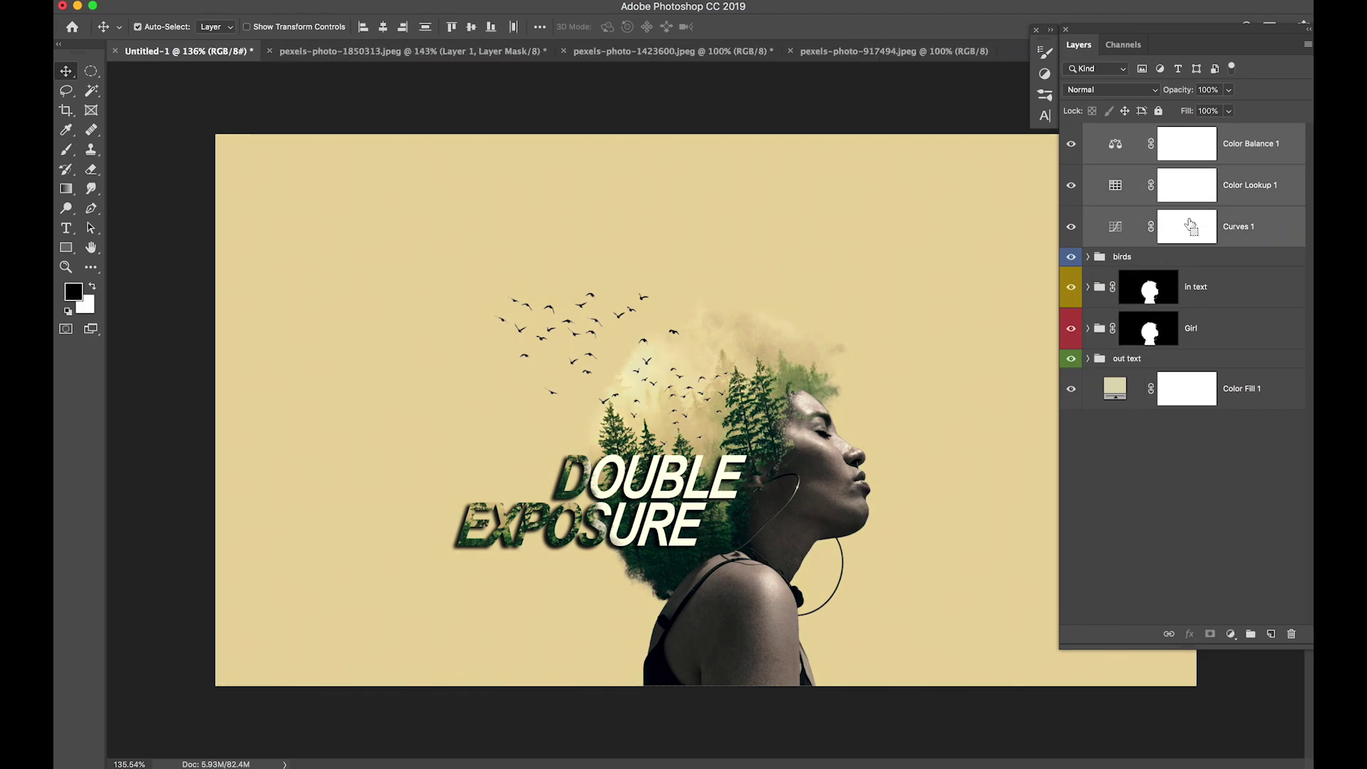
key("super+g")
double_click(1132, 132)
type("CC")
key("Return")
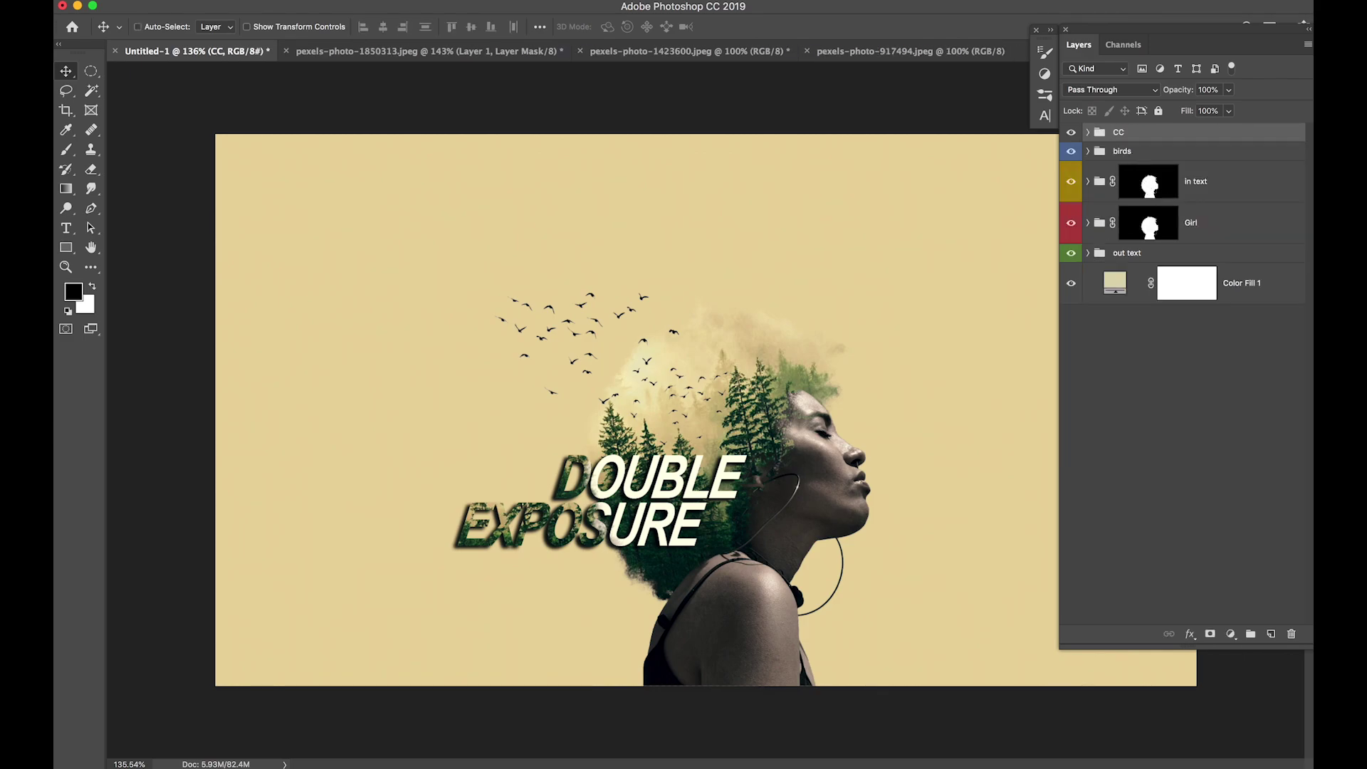
right_click(1071, 133)
left_click(1125, 223)
Fill a new top layer with black and render a 105mm Prime lens flare at 90% brightness, centred near the upper edge right of the middle
left_click(1271, 635)
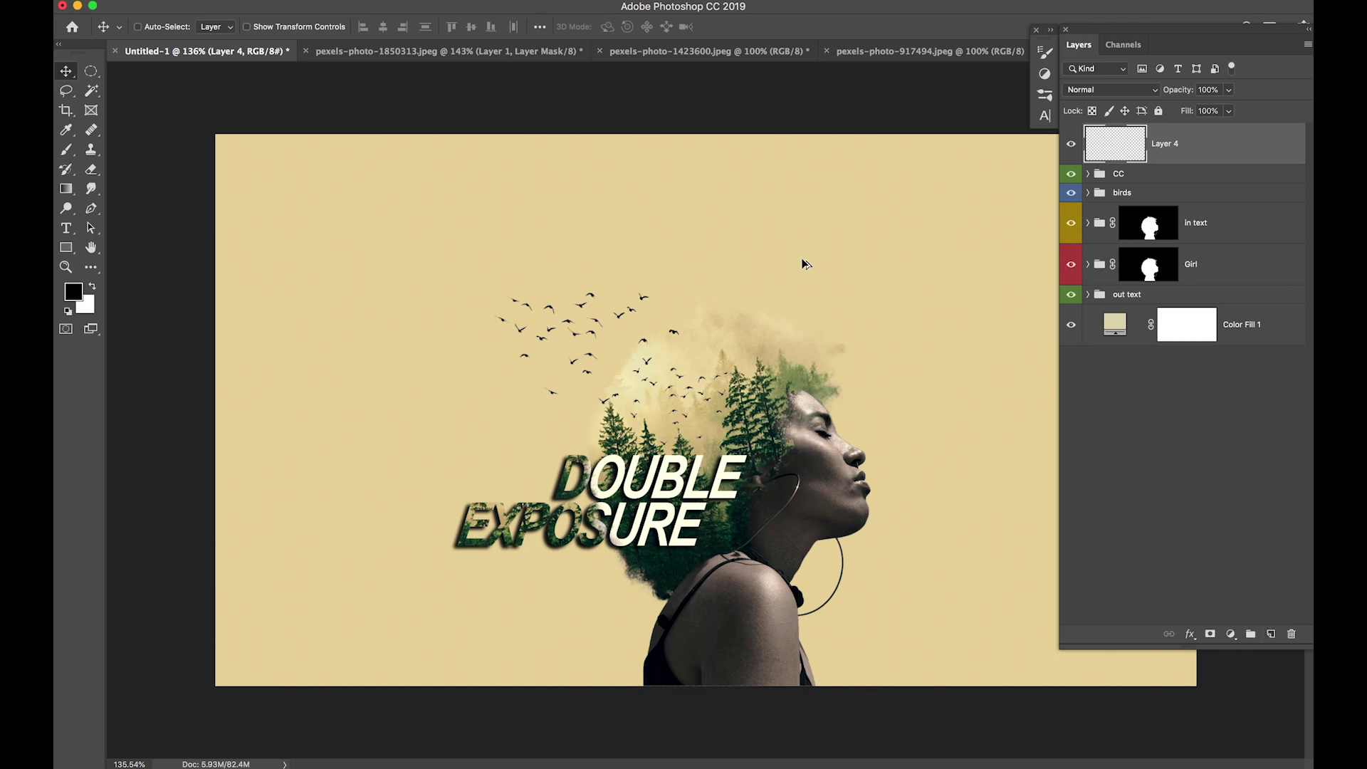
key("alt+BackSpace")
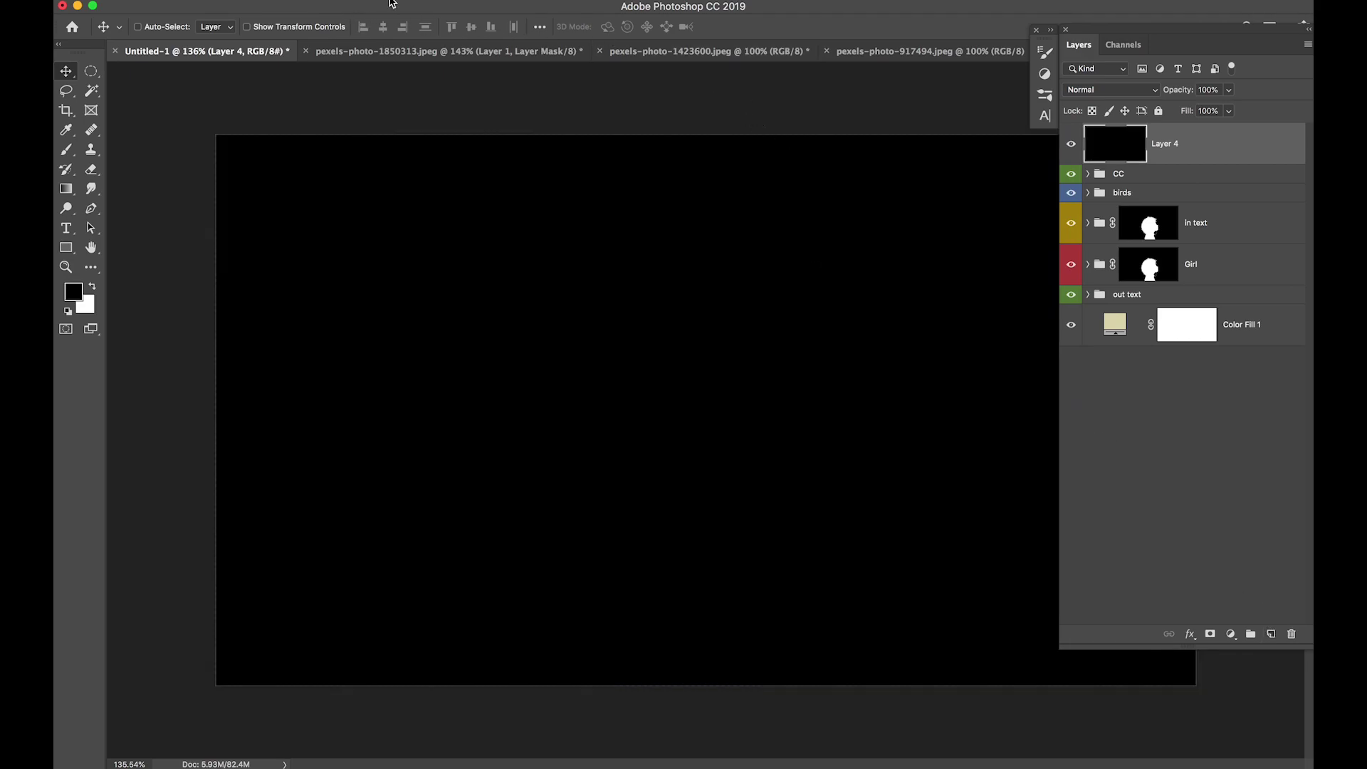
left_click(419, 0)
mouse_move(552, 241)
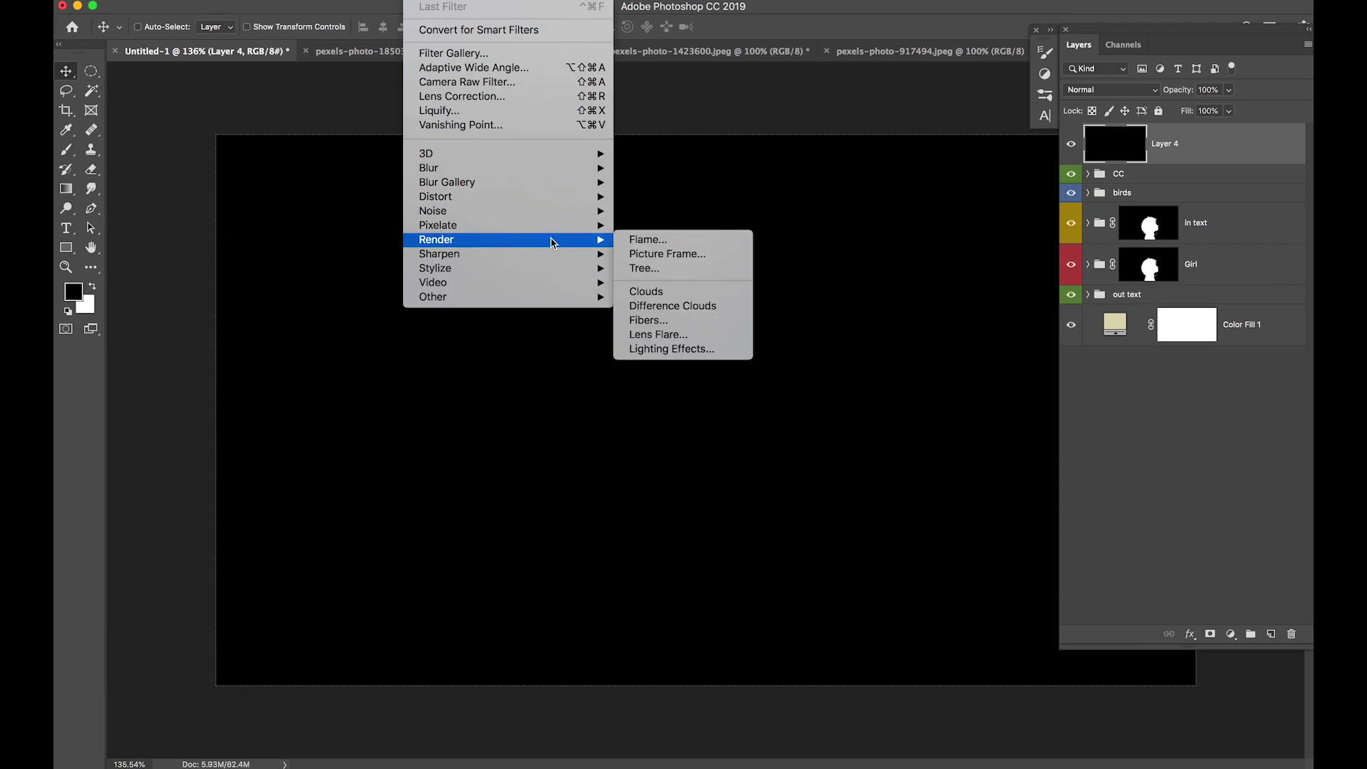
left_click(673, 334)
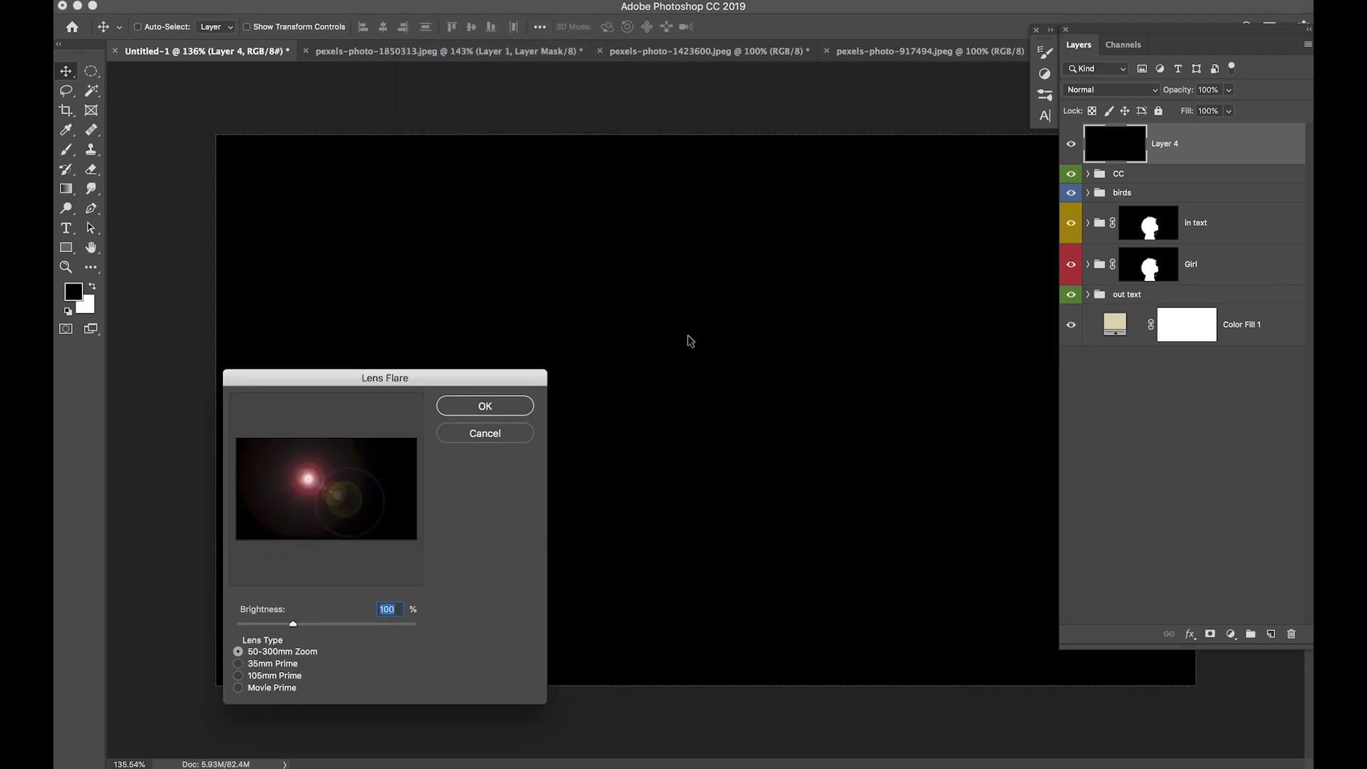
left_click(247, 677)
left_click_drag(311, 476, 366, 441)
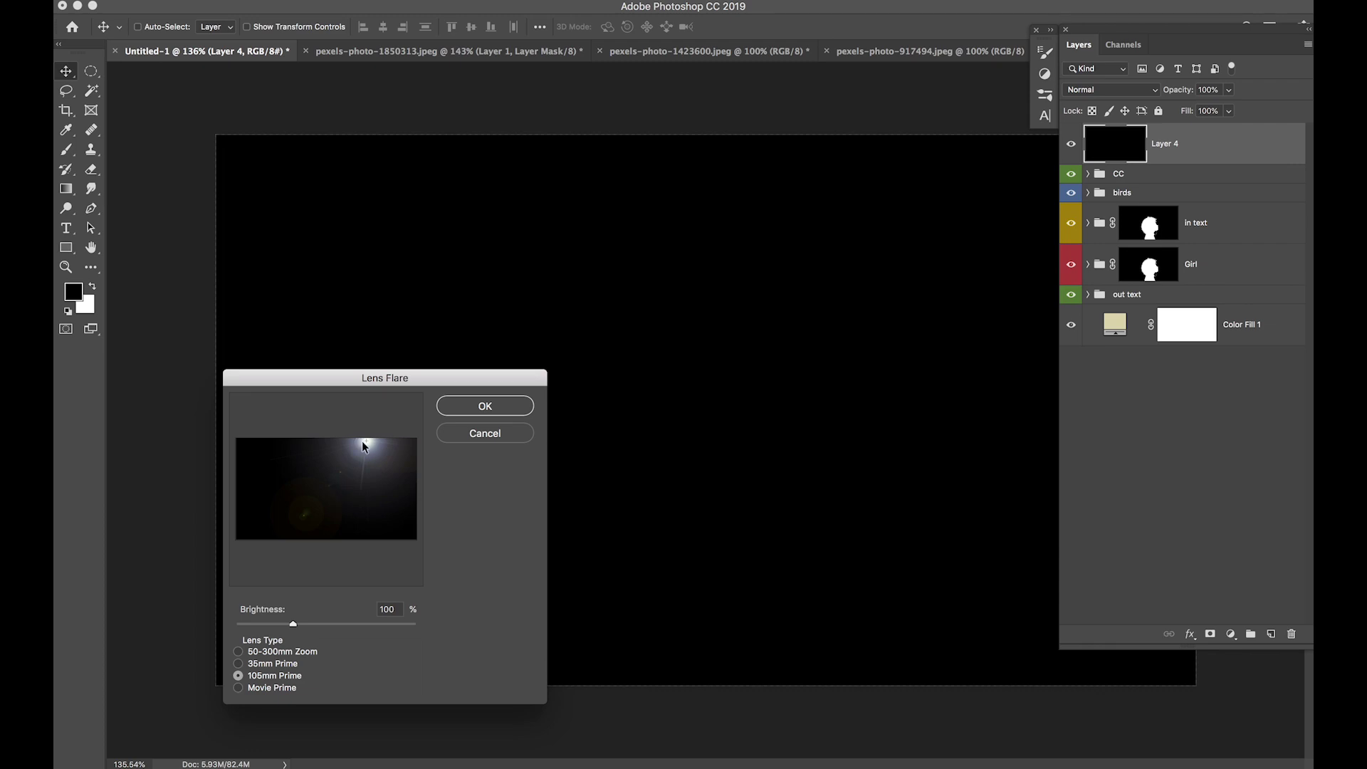
left_click_drag(355, 441, 352, 440)
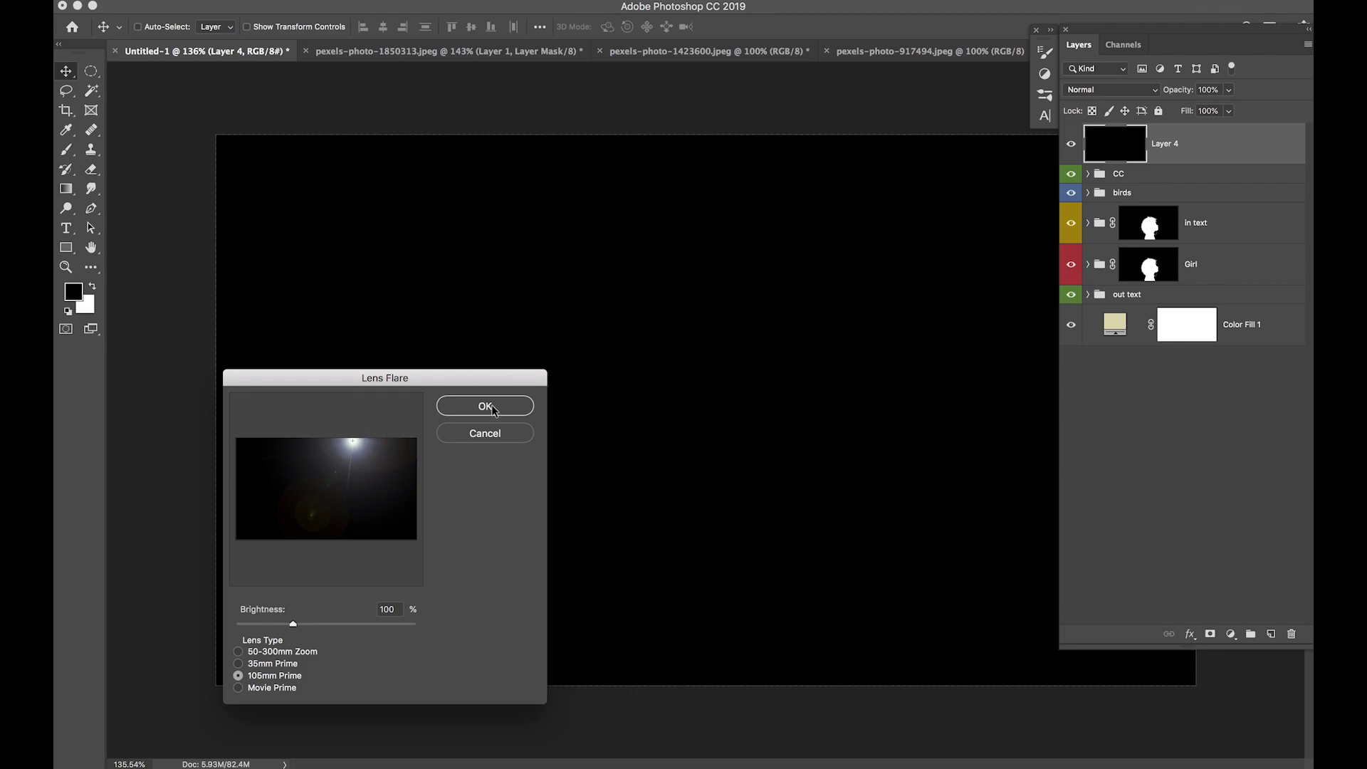
left_click_drag(293, 624, 293, 627)
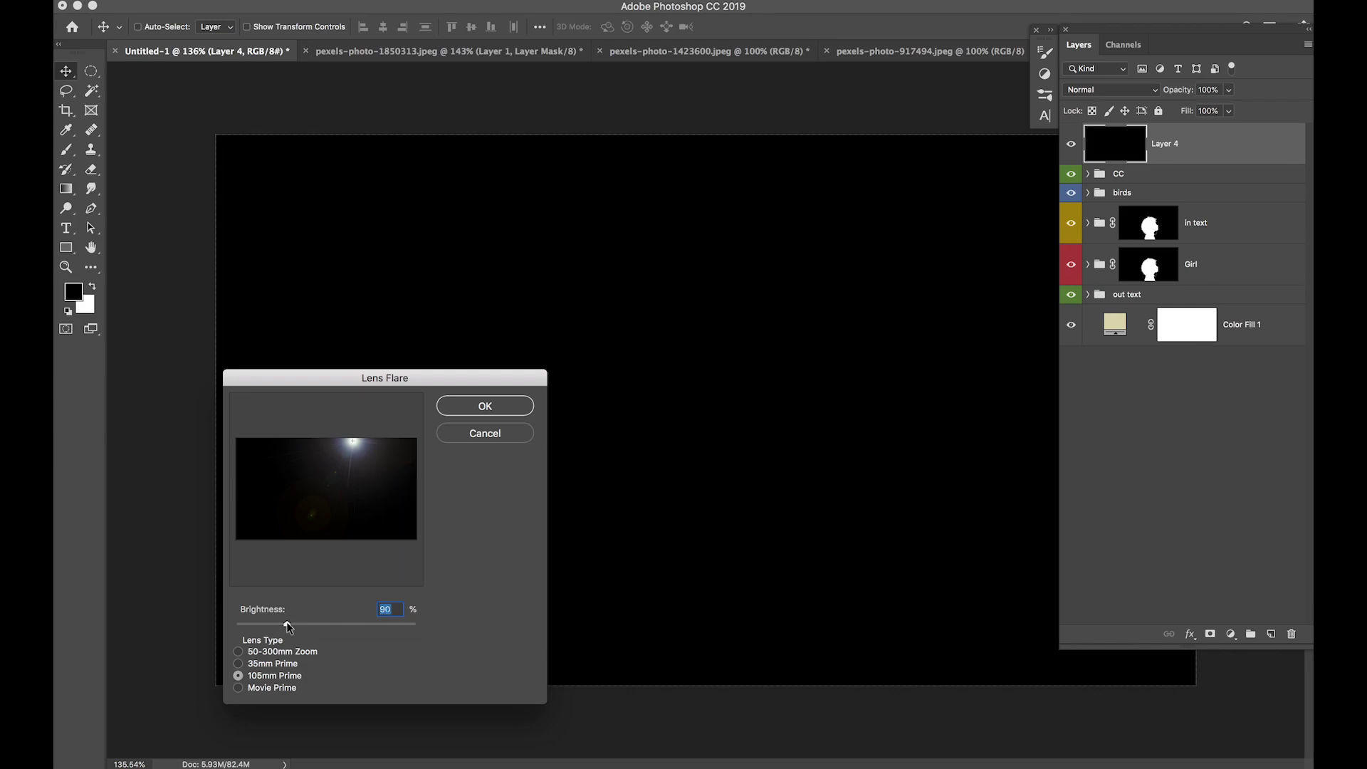
left_click_drag(286, 626, 287, 627)
left_click(485, 407)
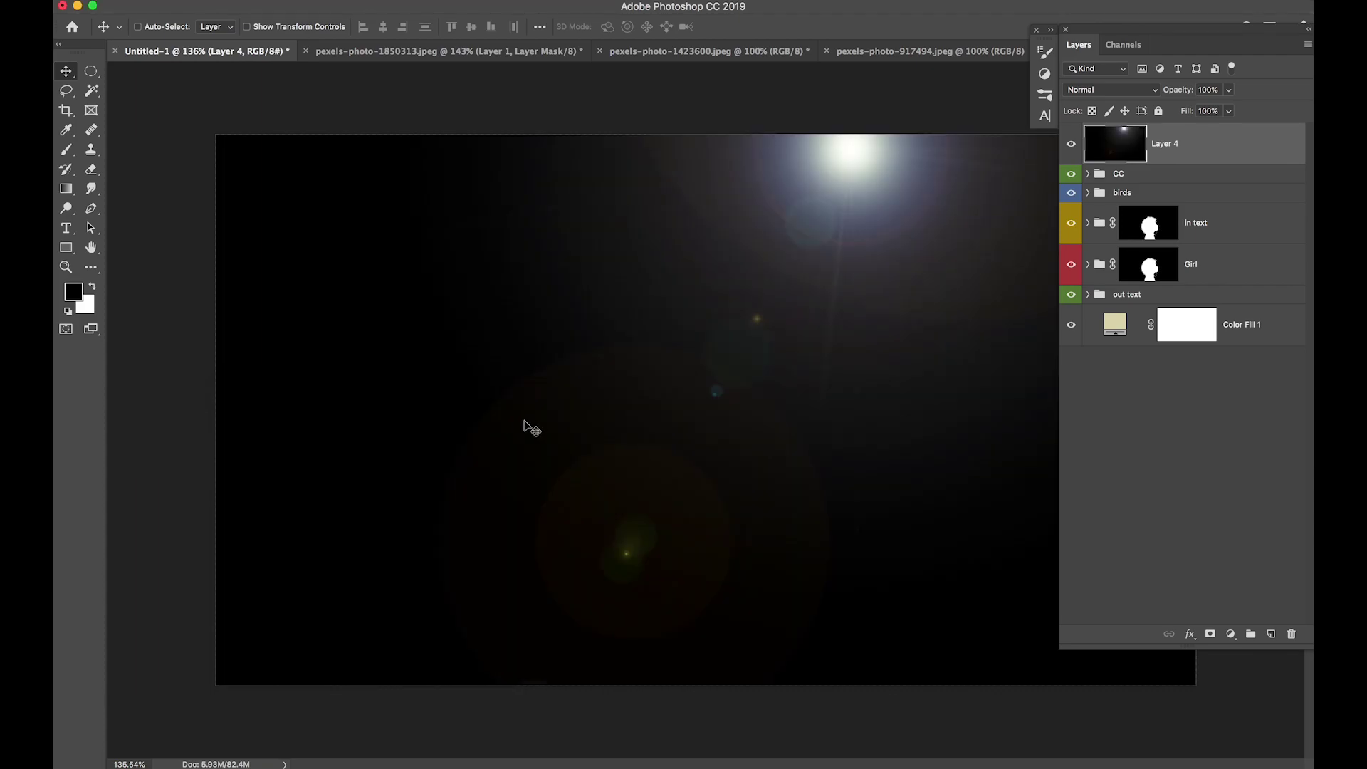
Set the lens flare layer's blend mode to Color Dodge
left_click(1119, 90)
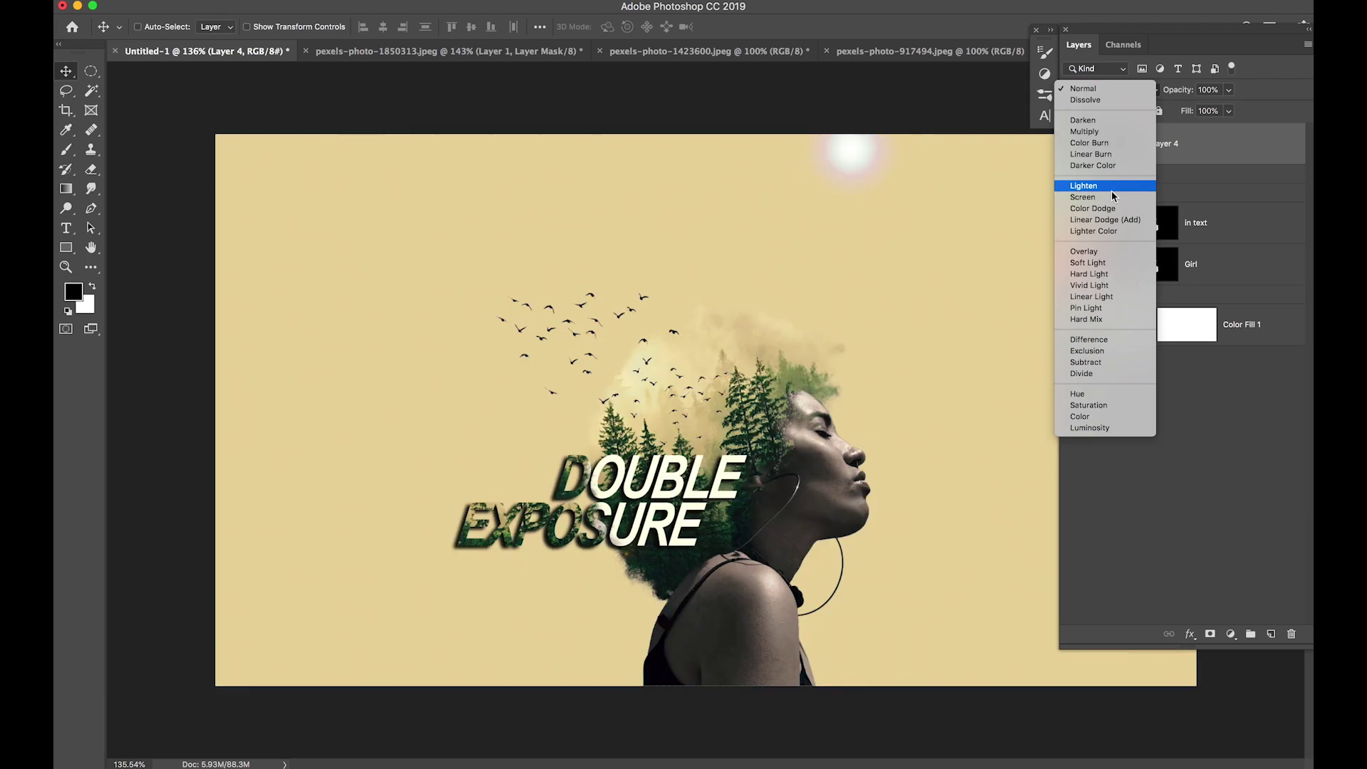
left_click(1112, 219)
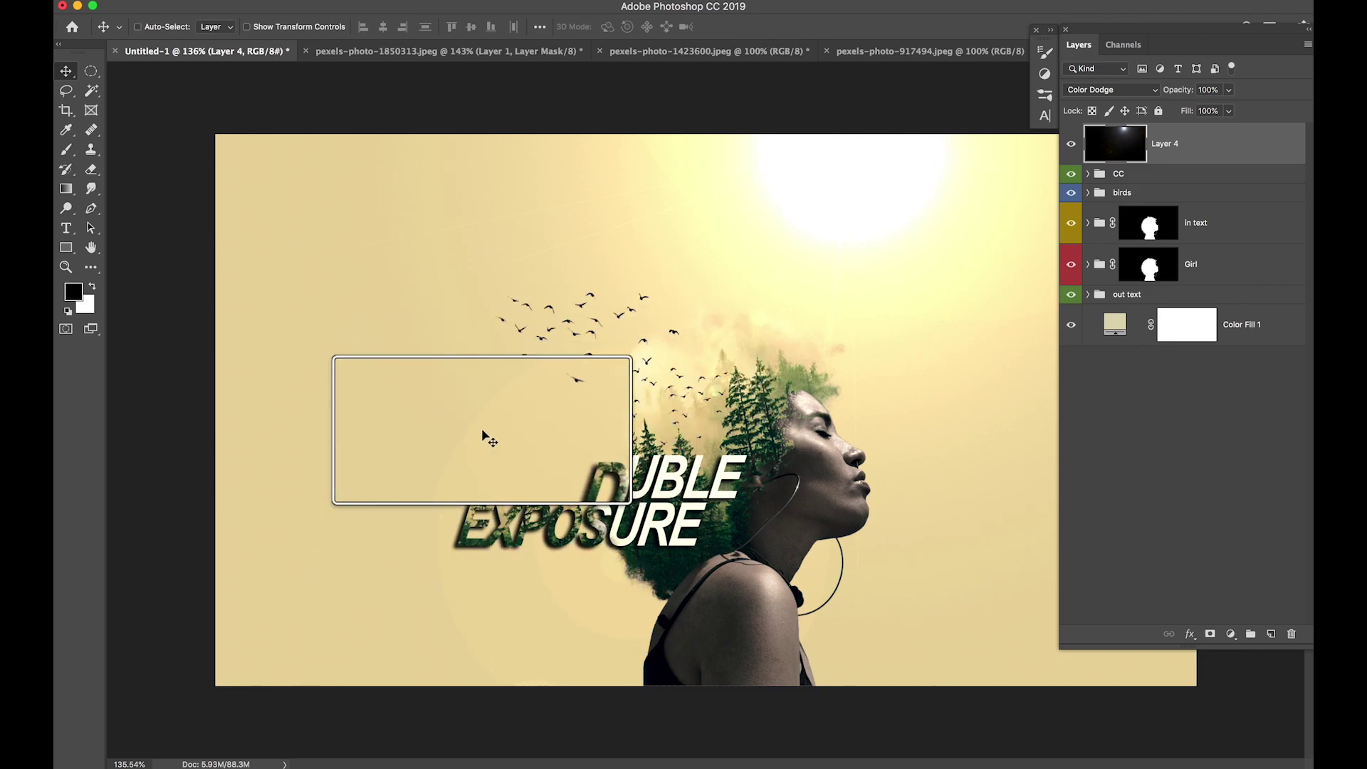
key("alt+super+8")
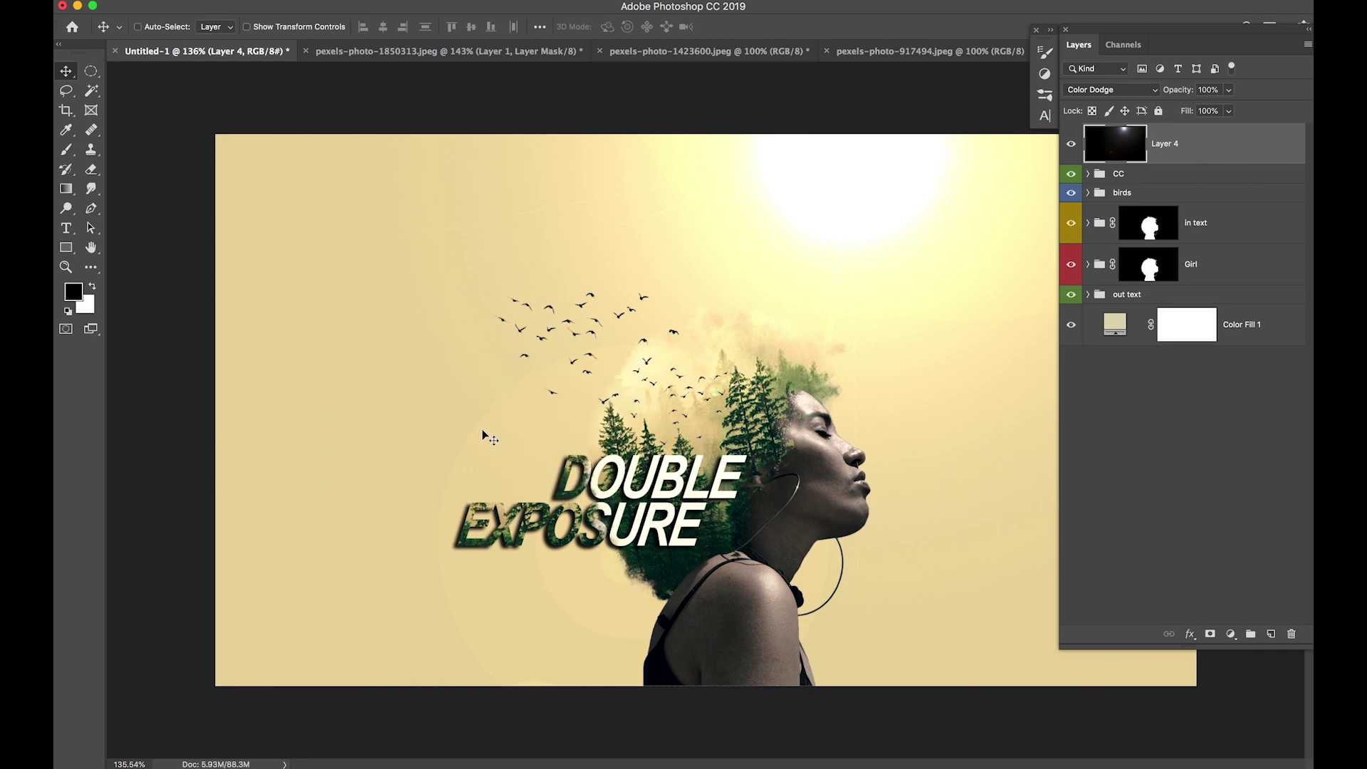
Soften the rendered lens flare layer with a Gaussian Blur
left_click(432, 1)
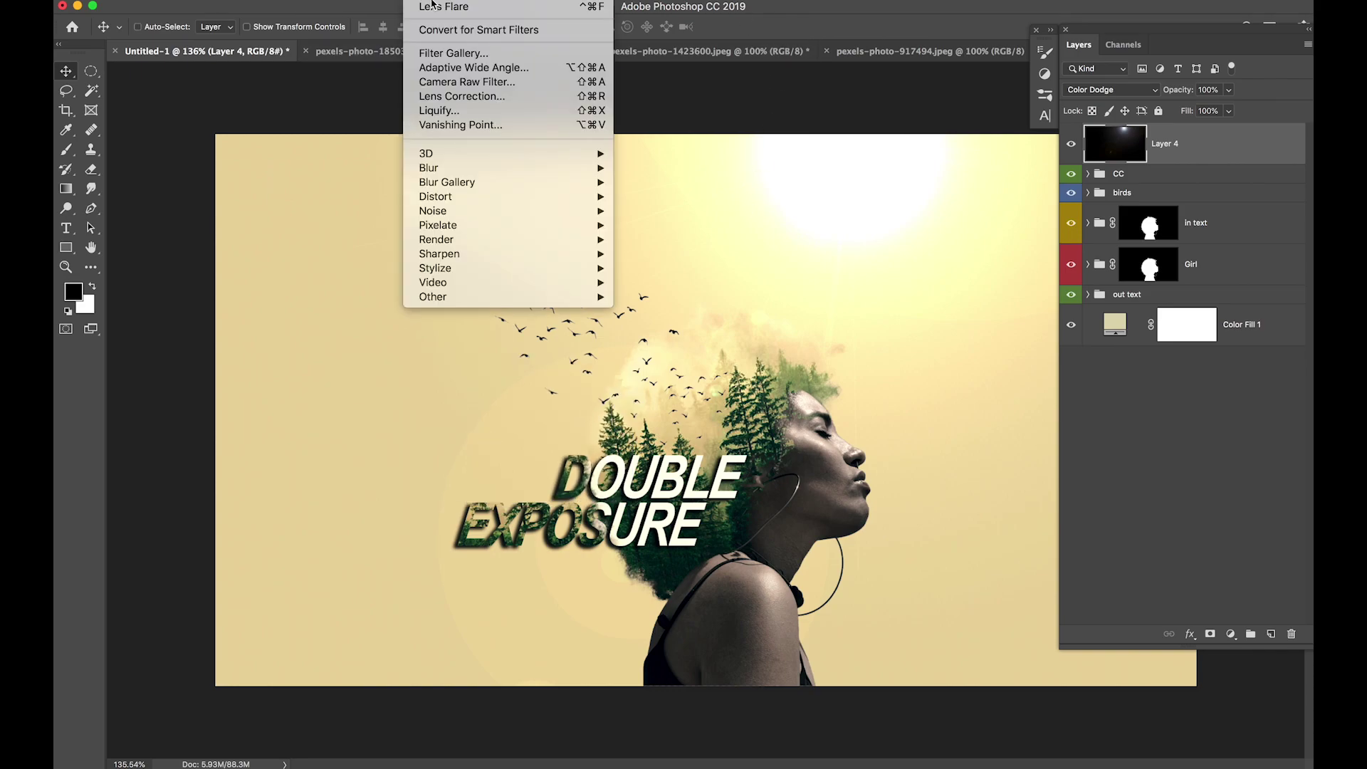
mouse_move(469, 174)
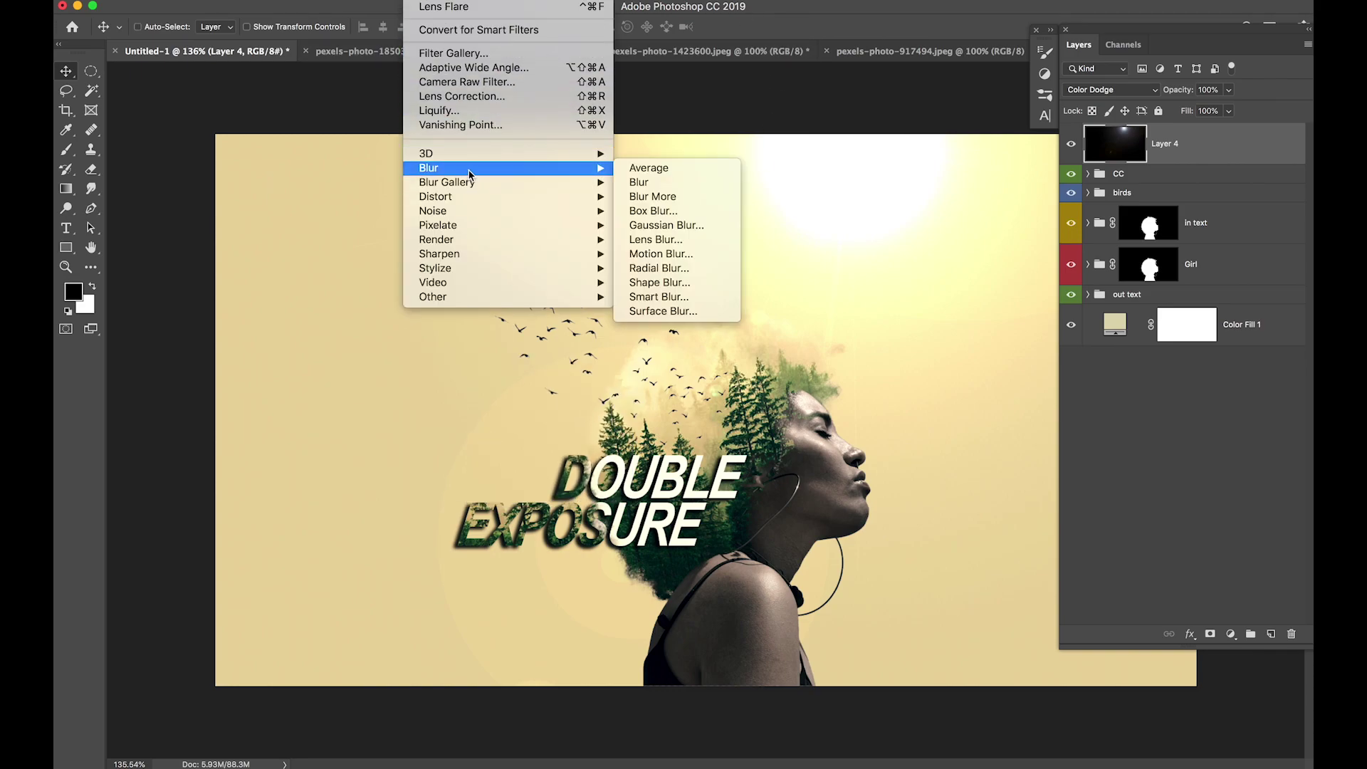
left_click(673, 225)
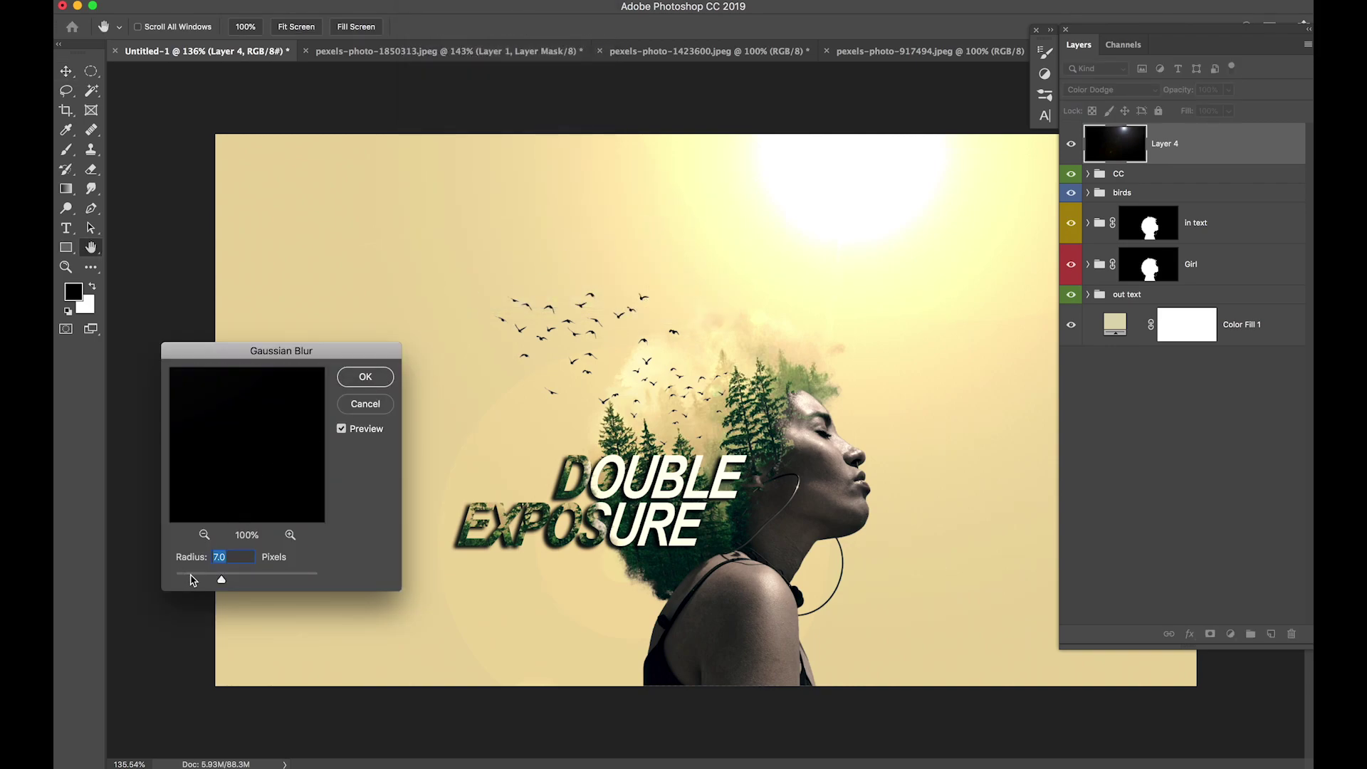
mouse_move(193, 580)
left_mouse_down()
mouse_move(174, 580)
mouse_move(203, 585)
left_mouse_up()
left_click(365, 377)
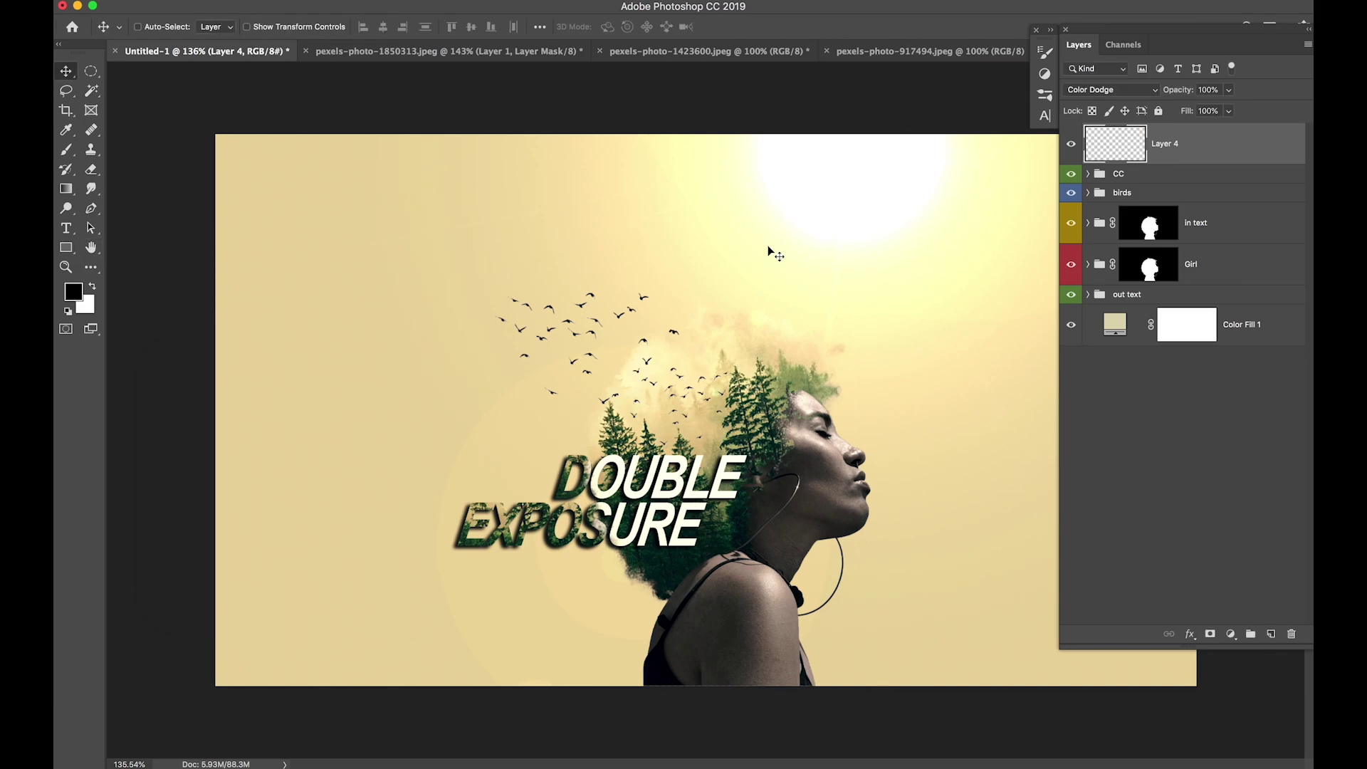
Lower the lens flare layer's opacity to 90% and compare the composite with the flare hidden and shown
left_click_drag(1181, 94, 1181, 94)
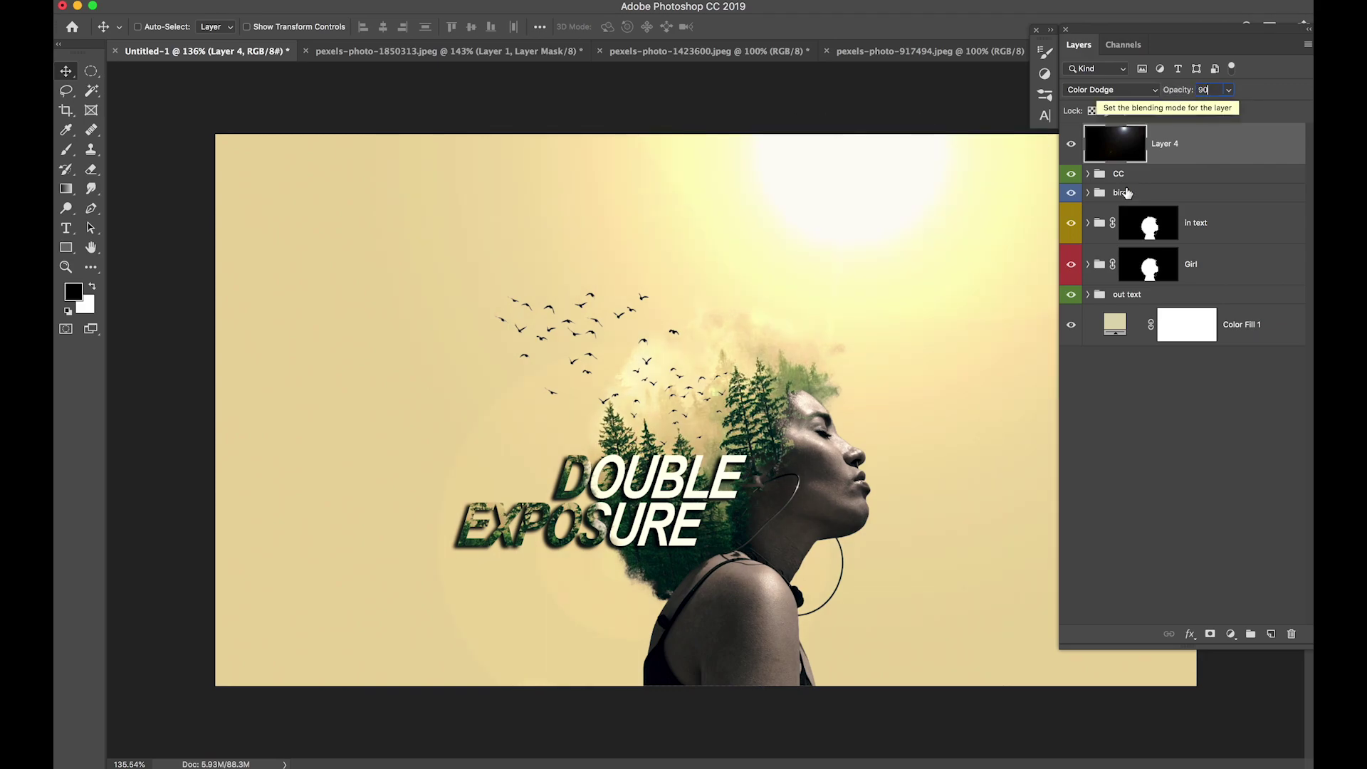
key("f")
left_click(1071, 144)
left_click(1071, 143)
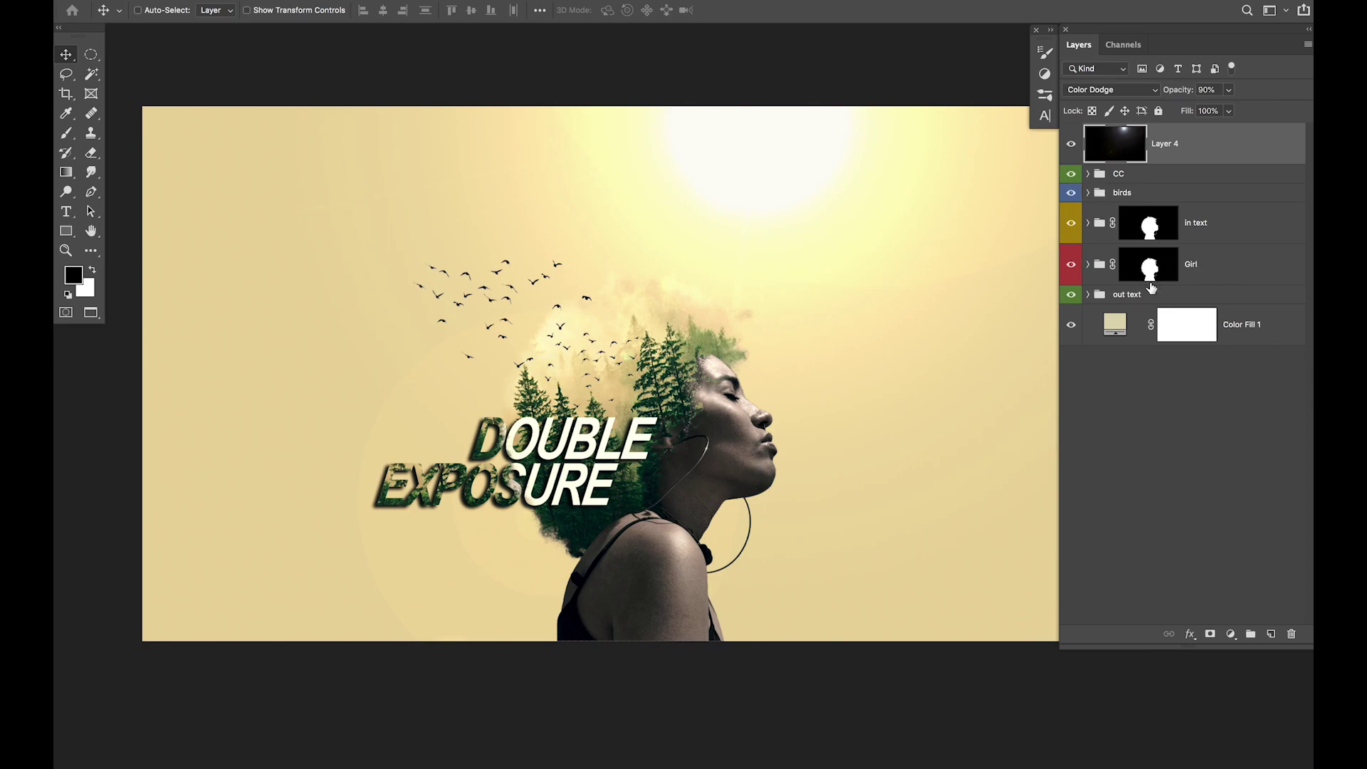
Paint black on the Girl group's mask with a 175 px brush to fade out the woman's torso along the lower canvas edge
left_click(1150, 275)
key("b")
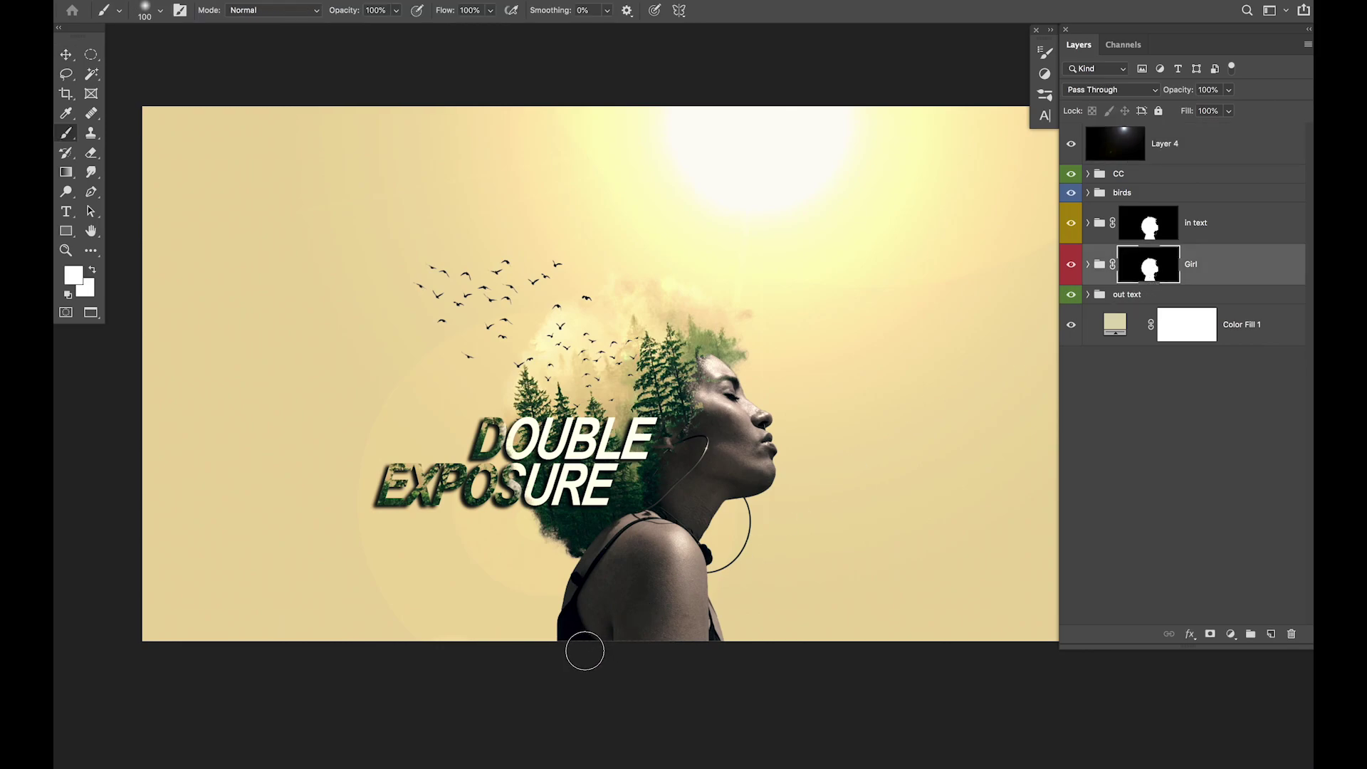
key("d")
key("x")
key("bracketright")
key("bracketright")
key("bracketright")
key("bracketright")
mouse_move(546, 660)
left_mouse_down()
mouse_move(764, 659)
mouse_move(488, 667)
mouse_move(599, 640)
mouse_move(530, 625)
mouse_move(520, 601)
mouse_move(559, 648)
mouse_move(533, 591)
mouse_move(591, 645)
mouse_move(660, 655)
mouse_move(725, 638)
mouse_move(697, 652)
mouse_move(733, 623)
mouse_move(576, 629)
mouse_move(534, 602)
left_mouse_up()
key("bracketleft")
key("bracketleft")
key("bracketleft")
key("bracketleft")
key("bracketleft")
key("bracketright")
key("bracketright")
key("bracketright")
key("bracketright")
left_click_drag(541, 607, 580, 647)
Soften the faded shoulder edge on the Girl mask with black brush strokes at 20% opacity
key("2")
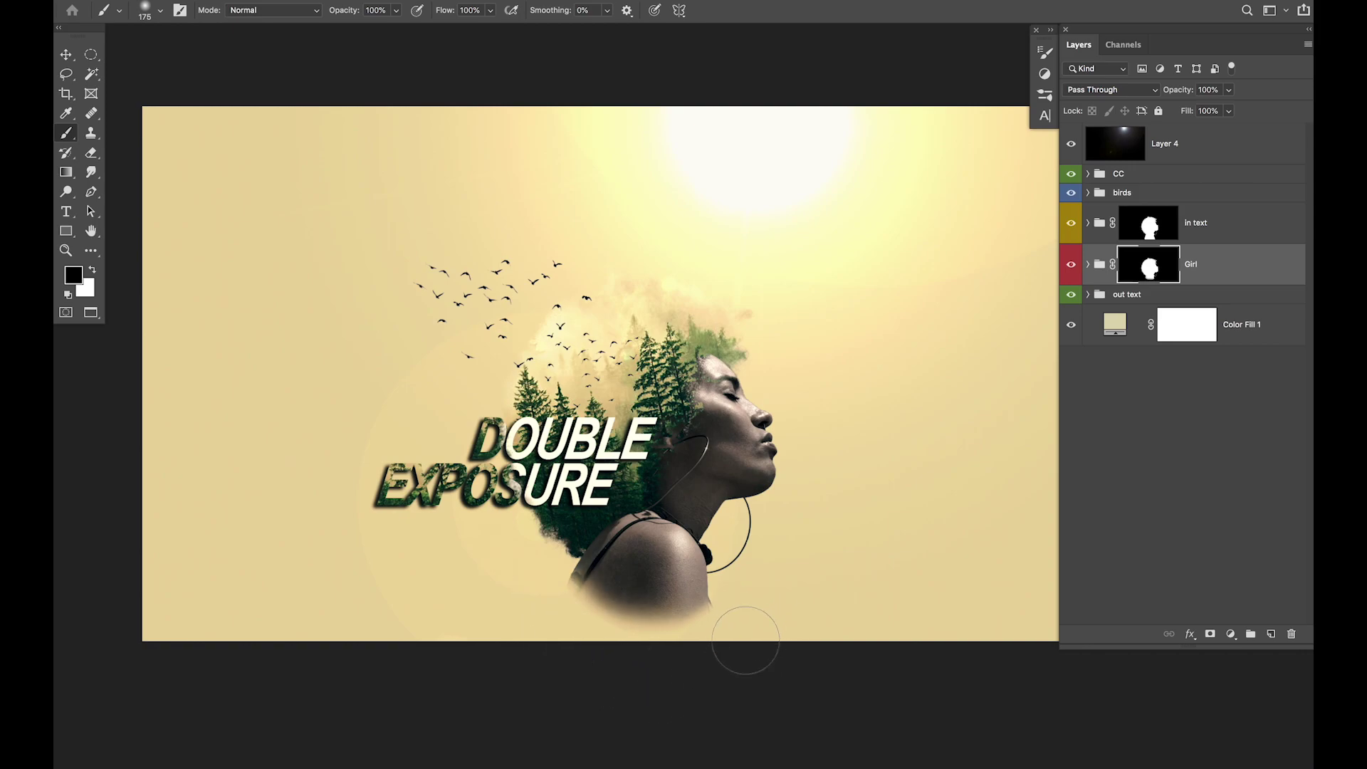
mouse_move(613, 624)
left_mouse_down()
mouse_move(719, 622)
mouse_move(582, 598)
mouse_move(698, 636)
left_mouse_up()
mouse_move(538, 595)
left_mouse_down()
mouse_move(607, 605)
mouse_move(624, 638)
left_mouse_up()
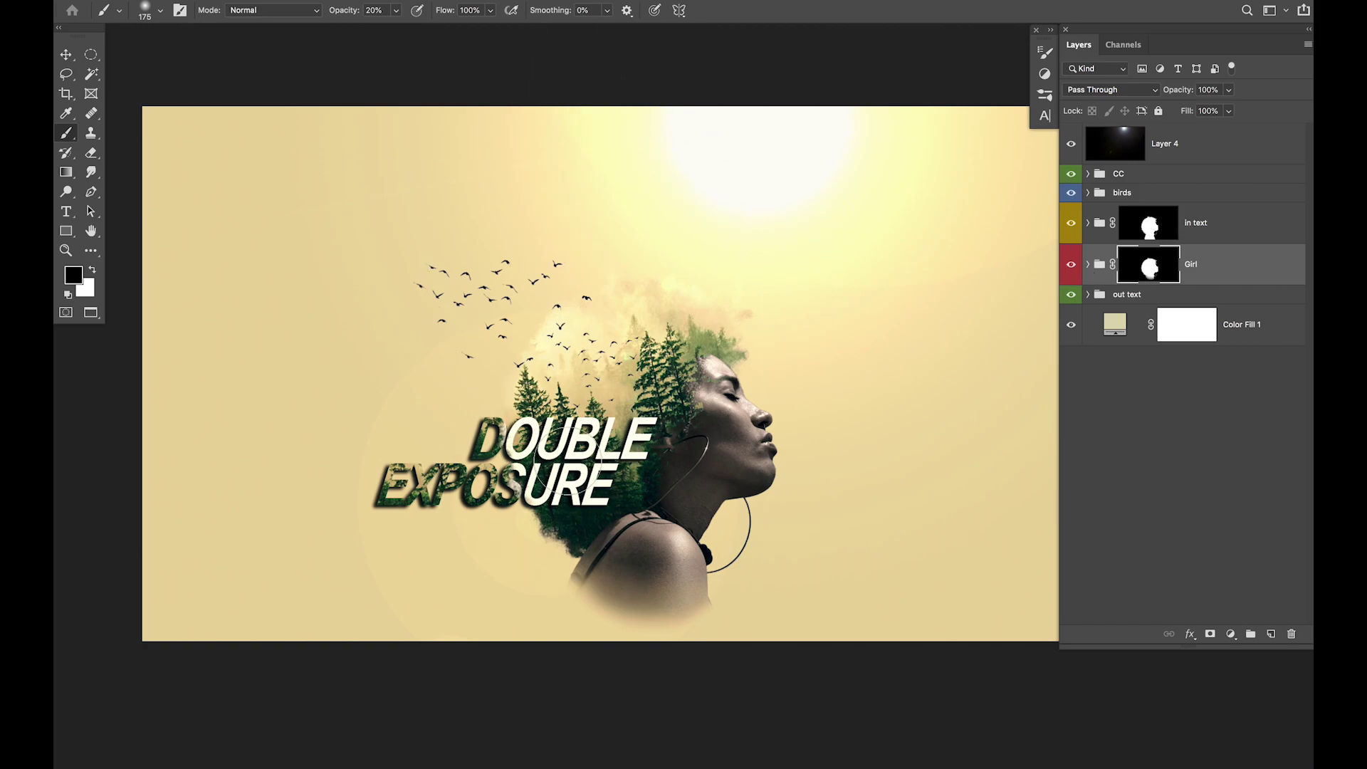
key("f")
key("f")
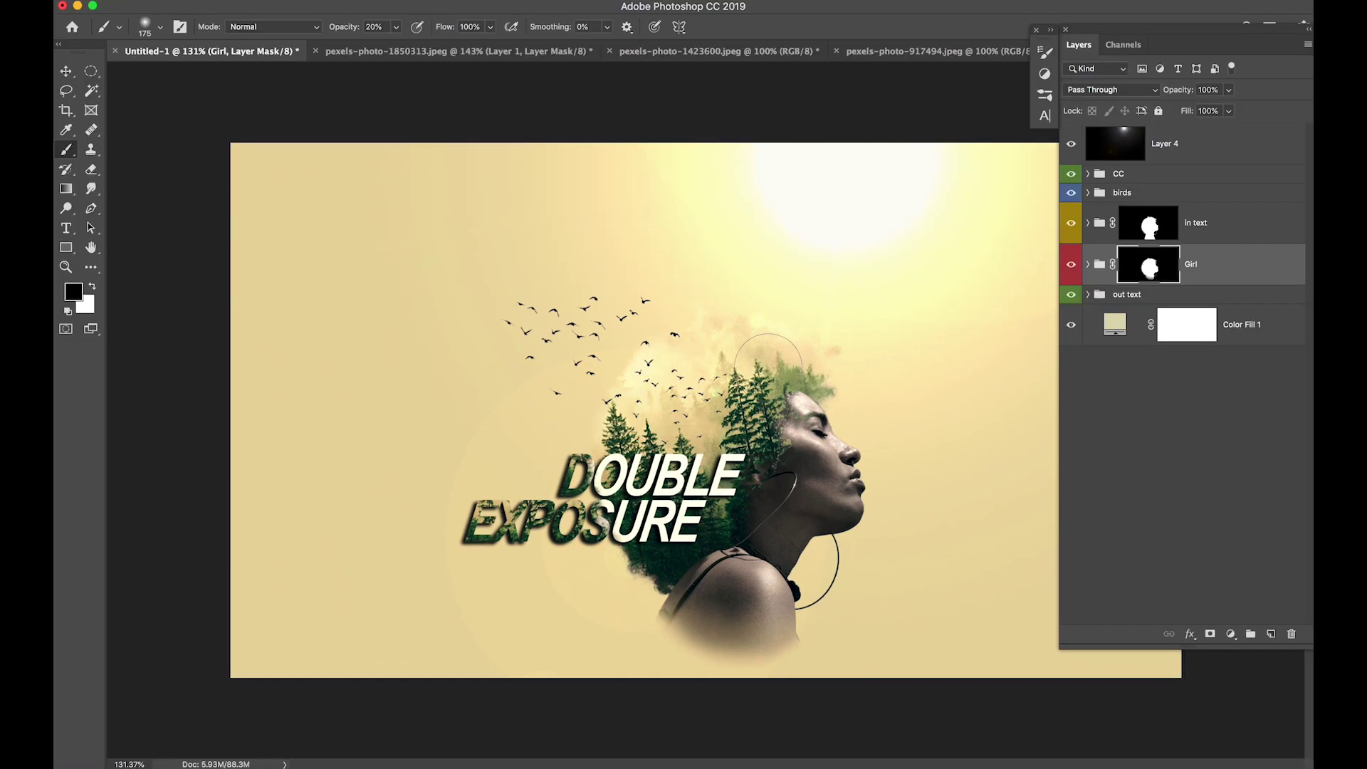
Open lens-flare-in-png-30.png and bring its blue flare into the Untitled-1 composite
key("super+o")
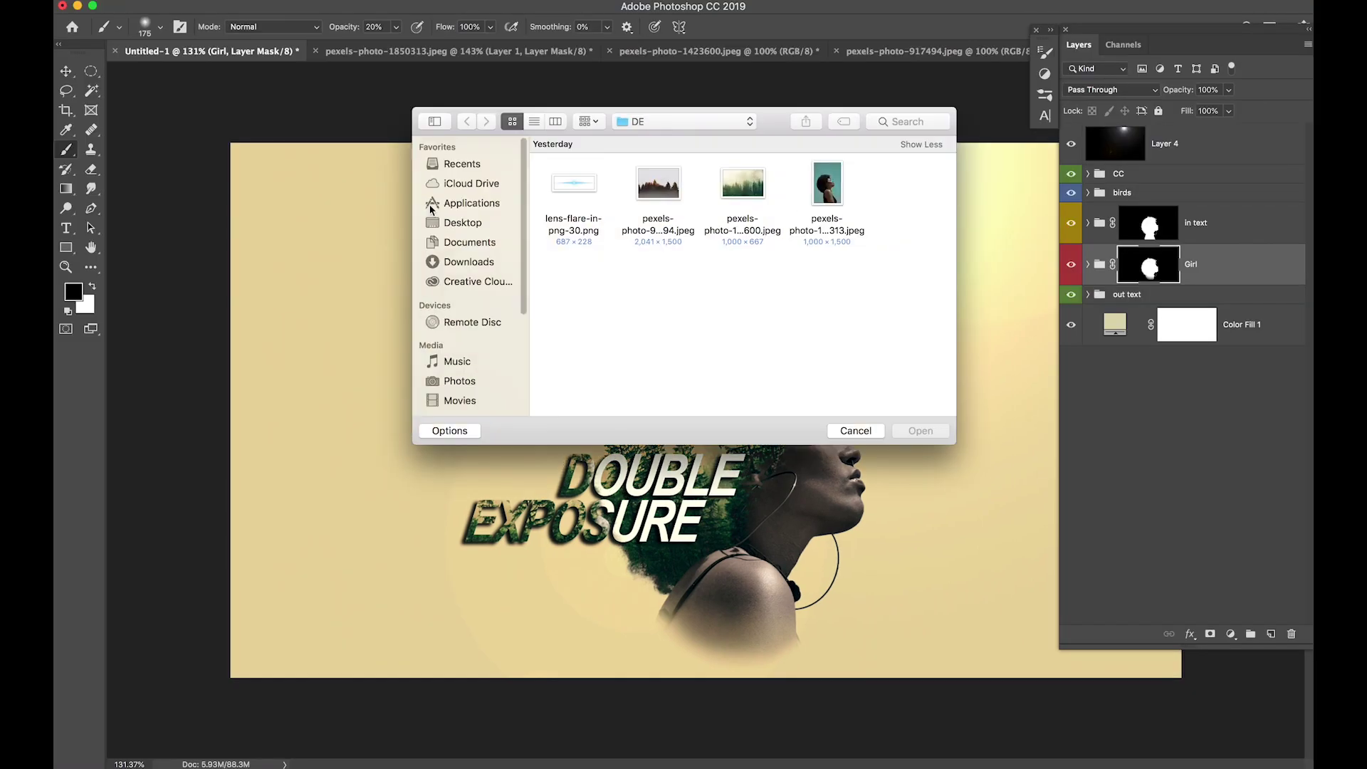
left_click(583, 194)
left_click(921, 432)
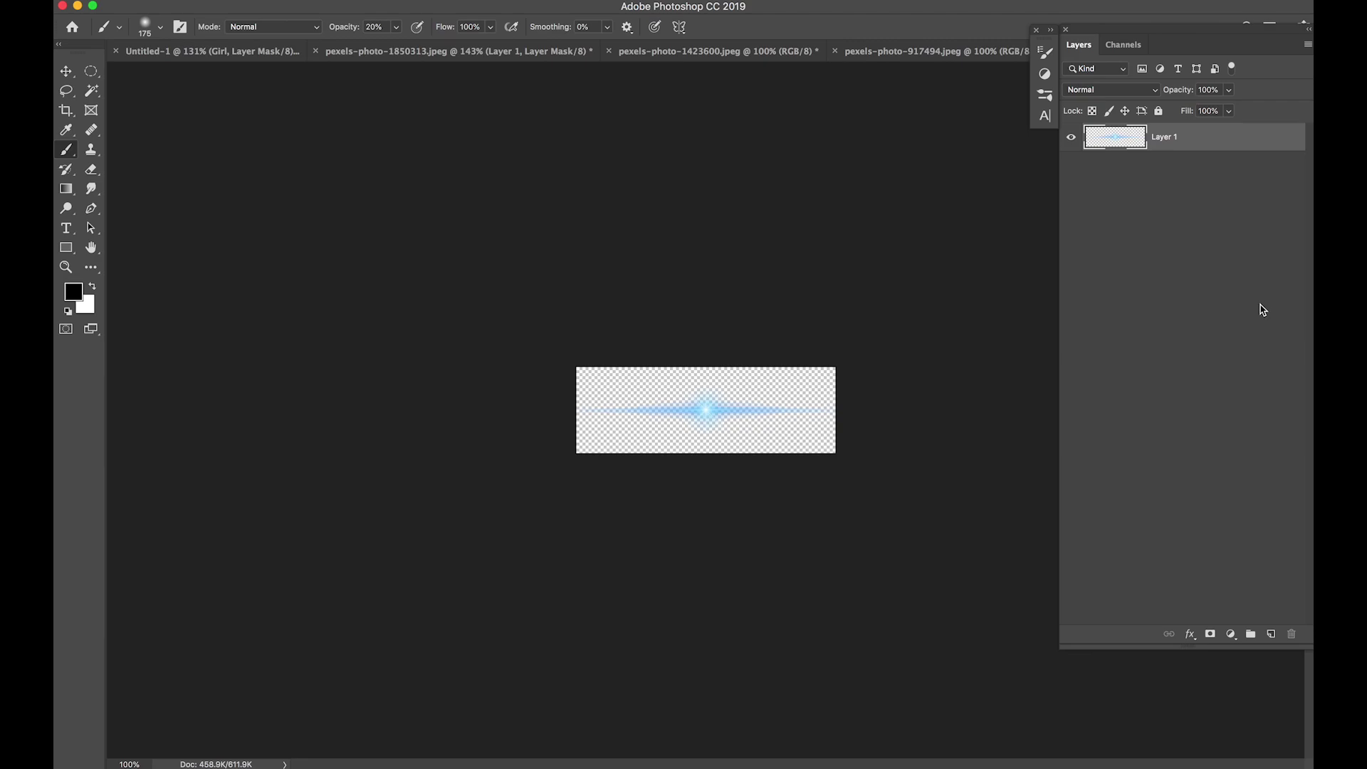
key("v")
left_click_drag(655, 385, 222, 54)
left_click_drag(613, 388, 618, 391)
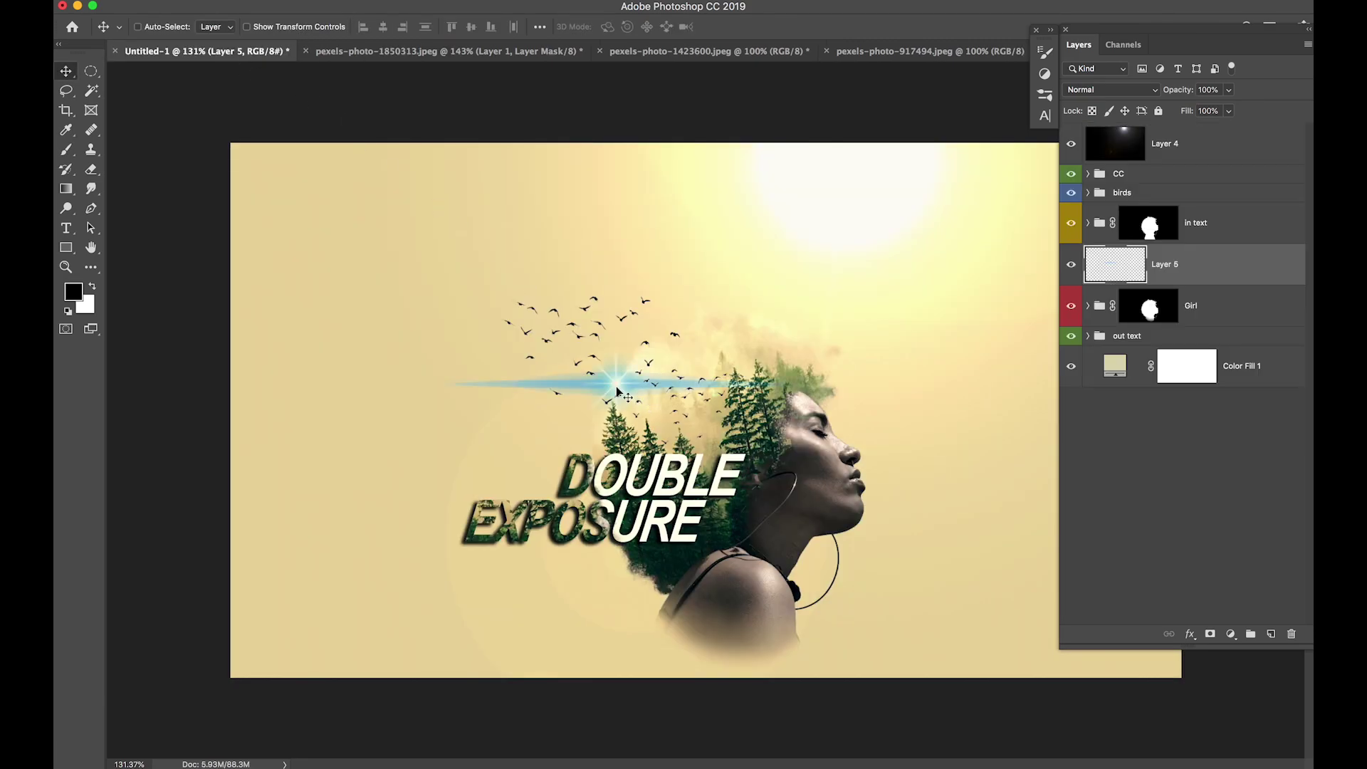
Place the blue flare's layer above the CC group and position the flare between the words DOUBLE and EXPOSURE, near their right end
left_click_drag(1185, 276, 1078, 162)
left_click(1071, 215)
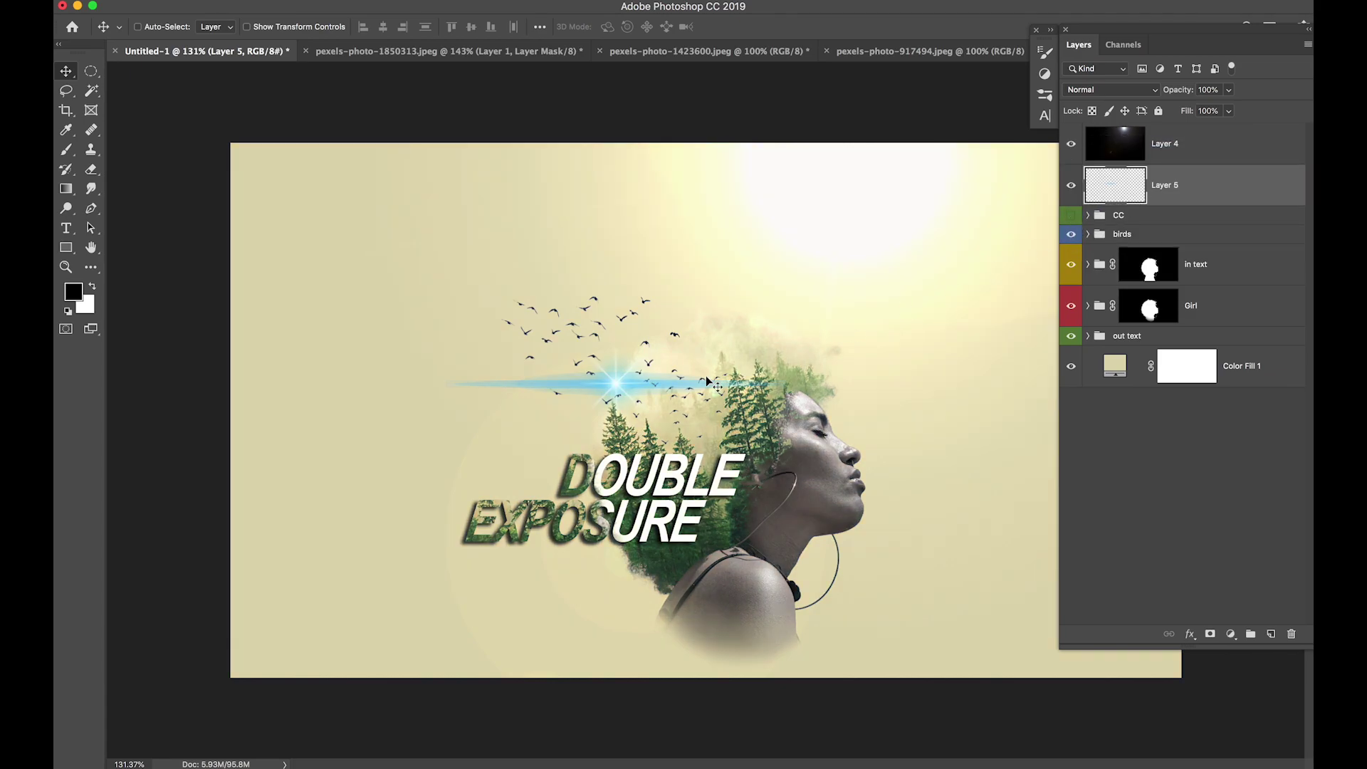
mouse_move(615, 389)
left_mouse_down()
mouse_move(720, 470)
mouse_move(712, 511)
left_mouse_up()
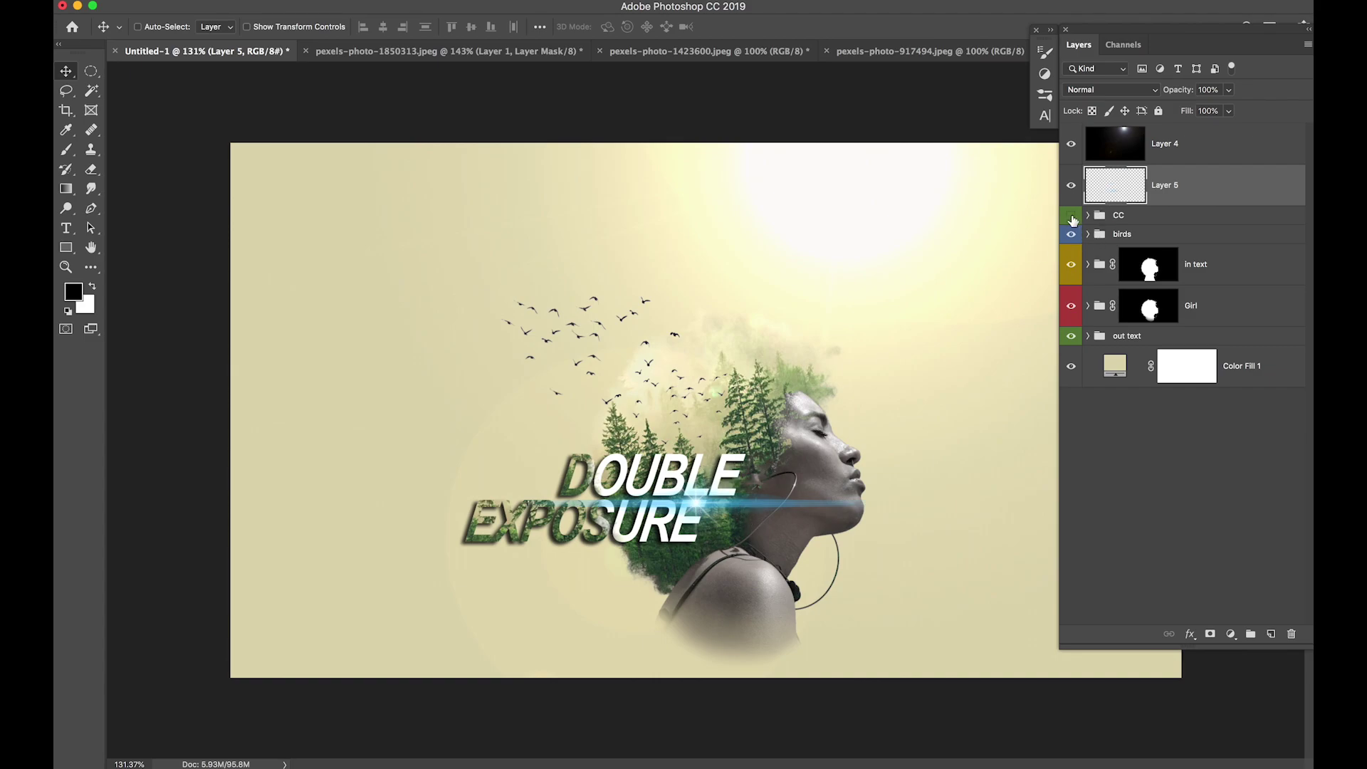
left_click(1073, 216)
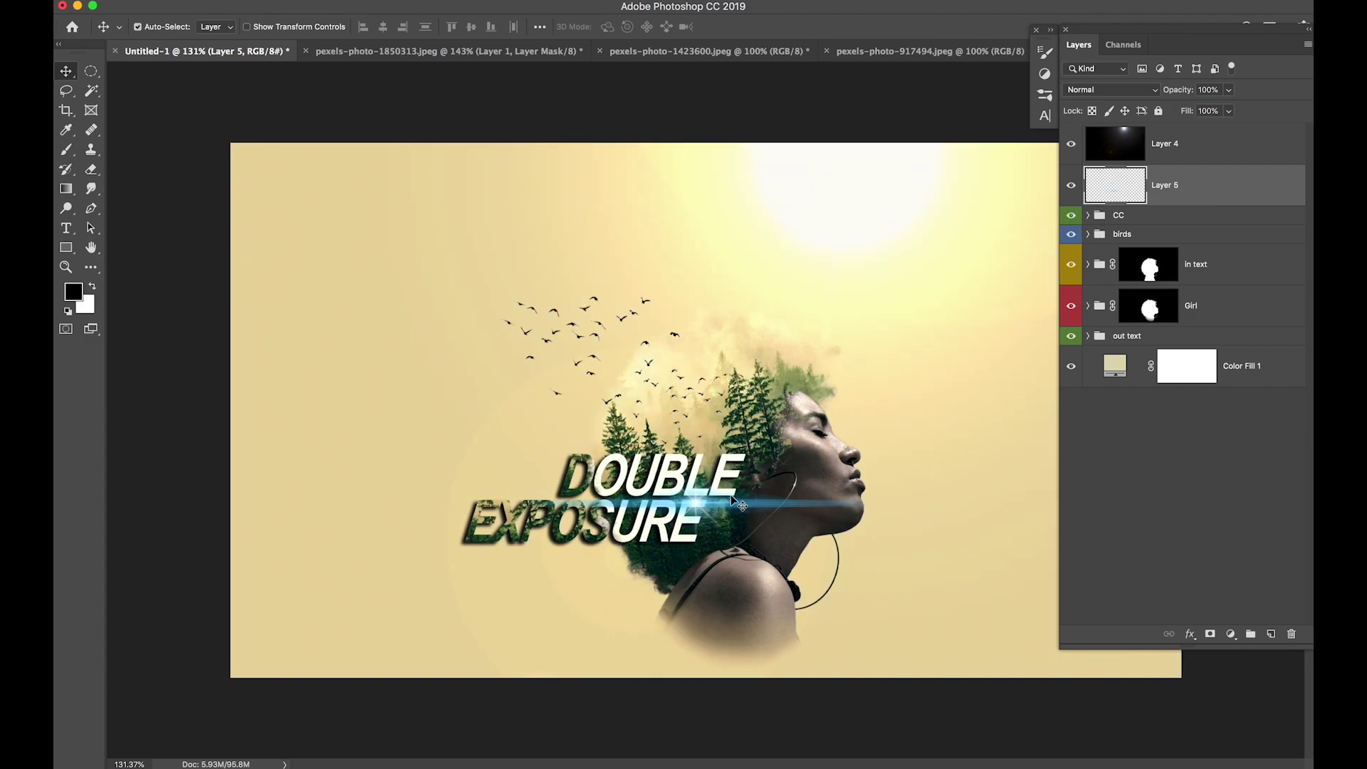
Recolor the blue flare to a warm yellow with a Hue/Saturation adjustment
key("super+u")
mouse_move(1034, 324)
left_mouse_down()
mouse_move(962, 326)
mouse_move(972, 329)
left_mouse_up()
left_click_drag(1034, 363, 1056, 398)
left_click_drag(972, 326, 968, 328)
left_click(1224, 253)
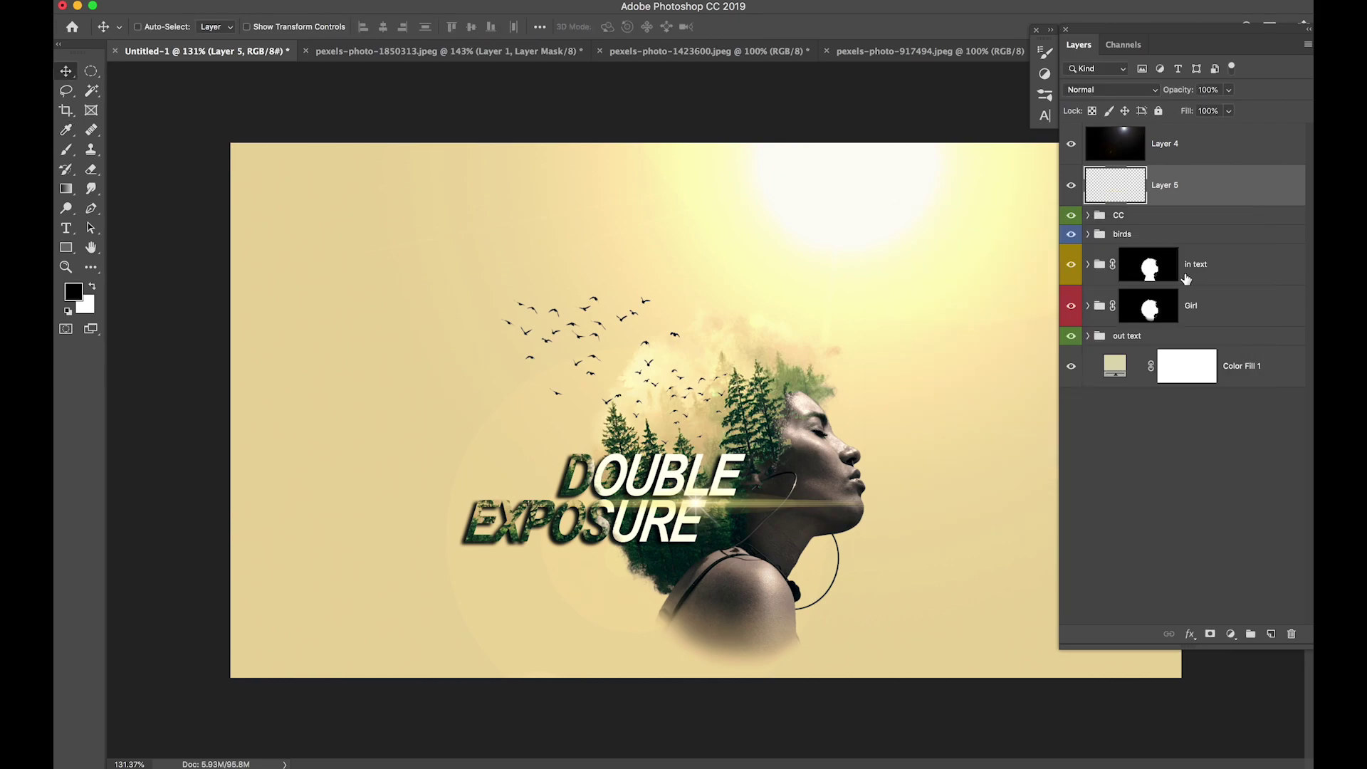
Intensify the yellow flare by merging it with a duplicate of itself, and scale it proportionally to 72.73%
key("ctrl+j")
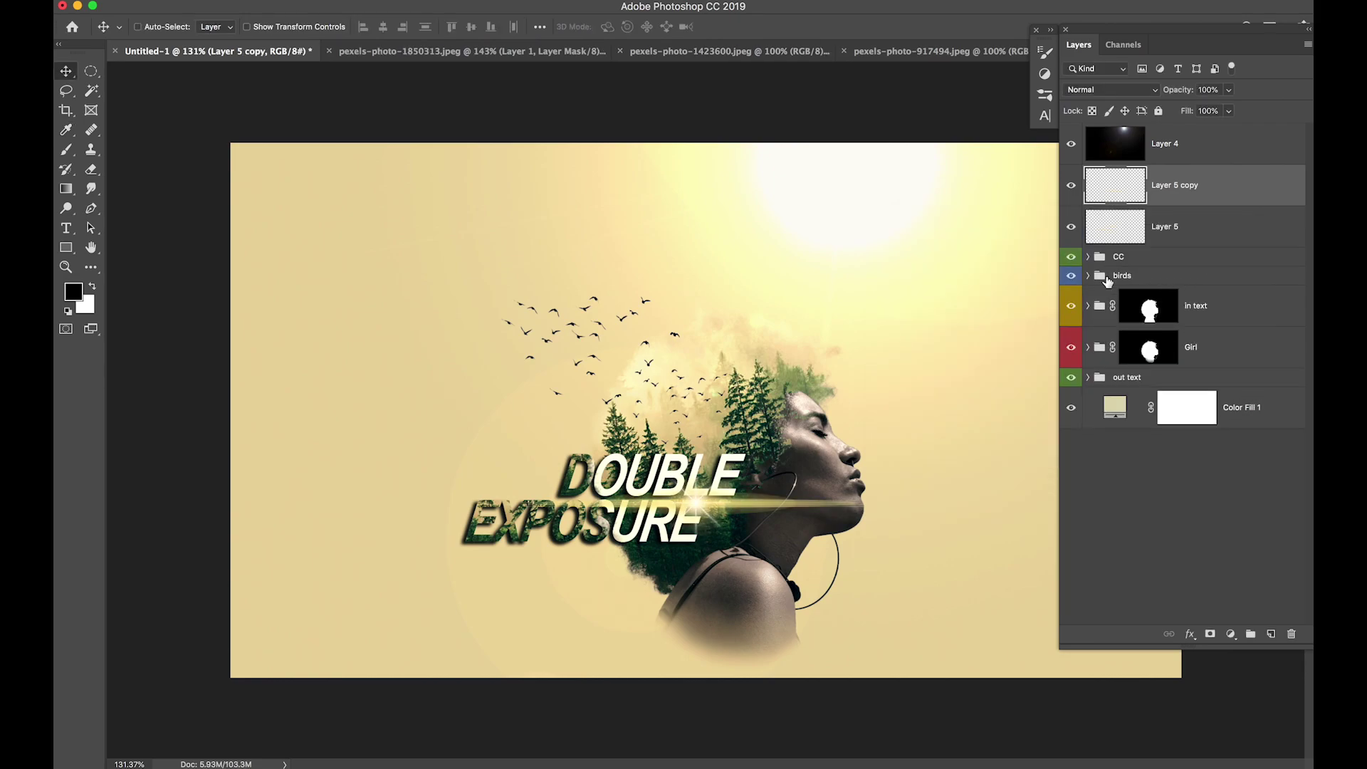
key("ctrl+e")
key("ctrl+t")
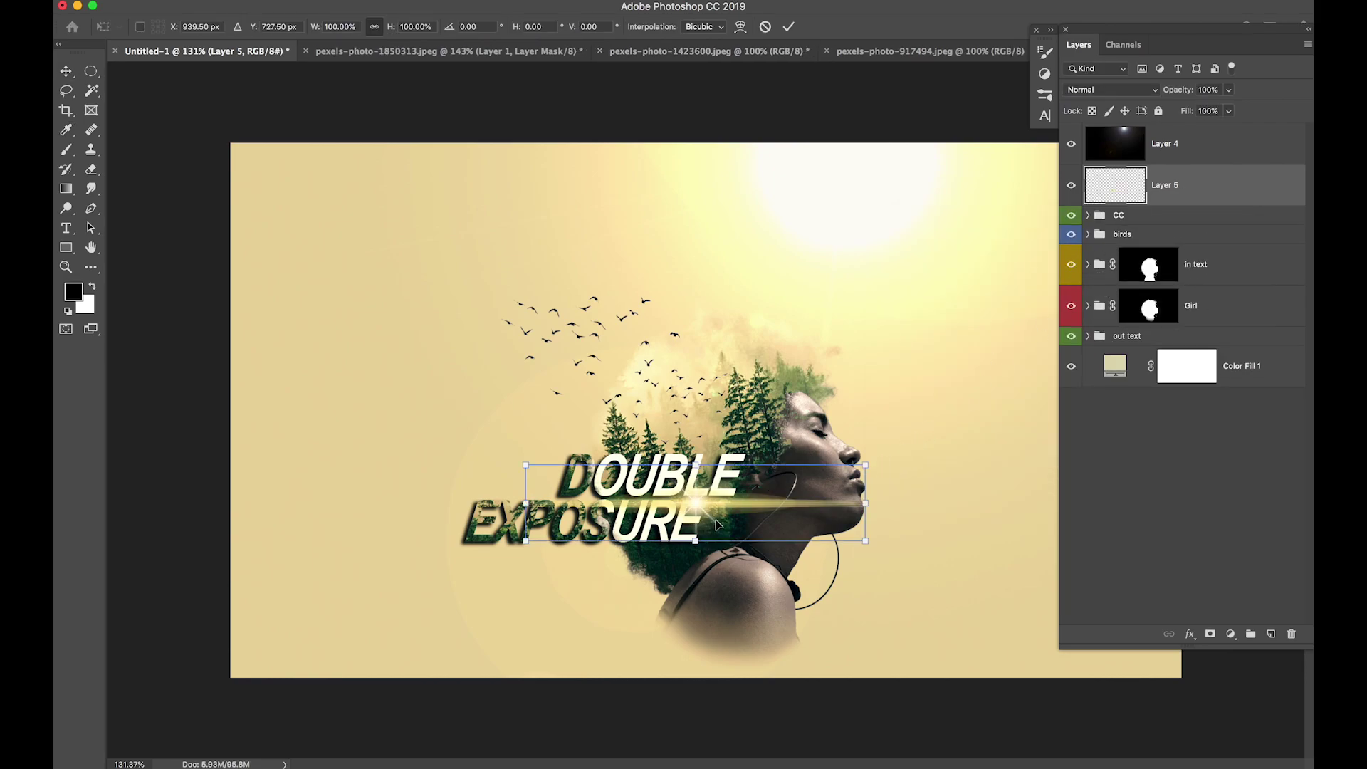
left_click_drag(696, 541, 696, 500)
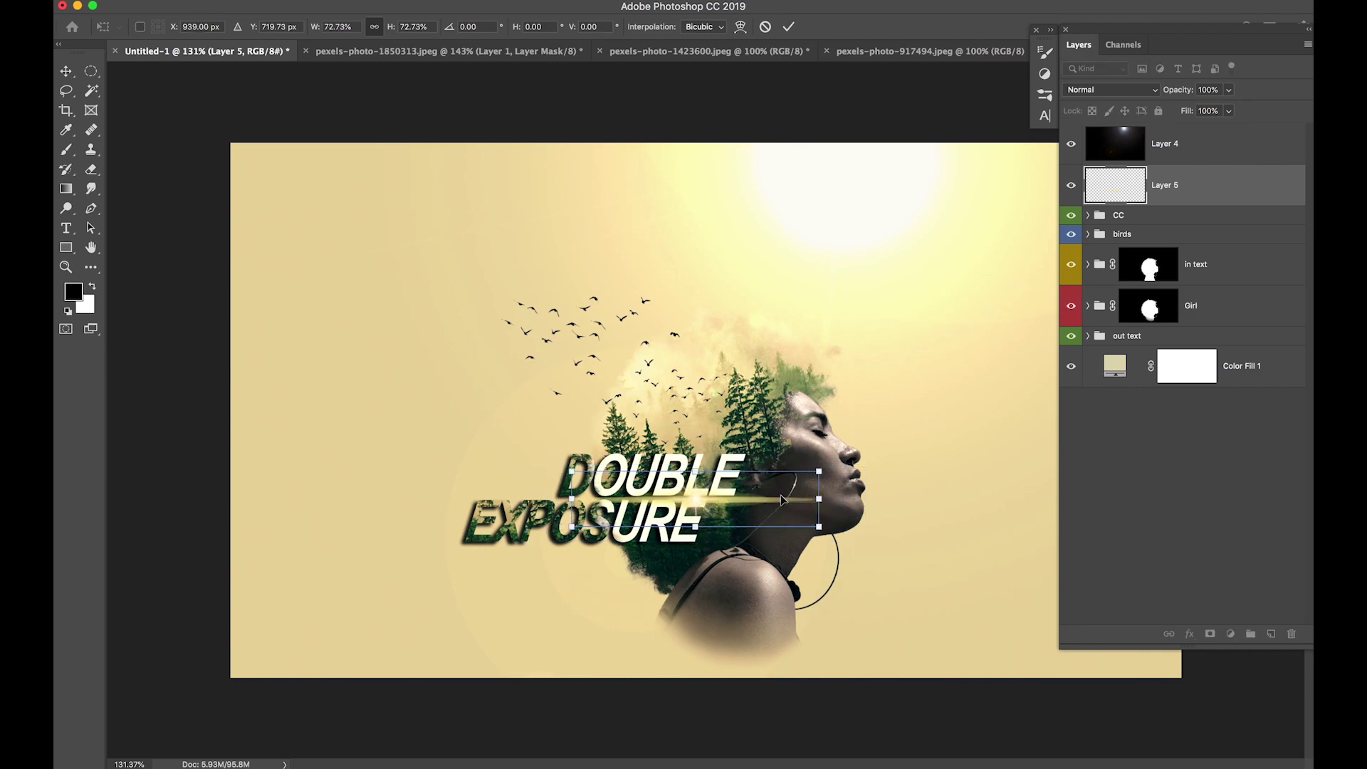
key("Return")
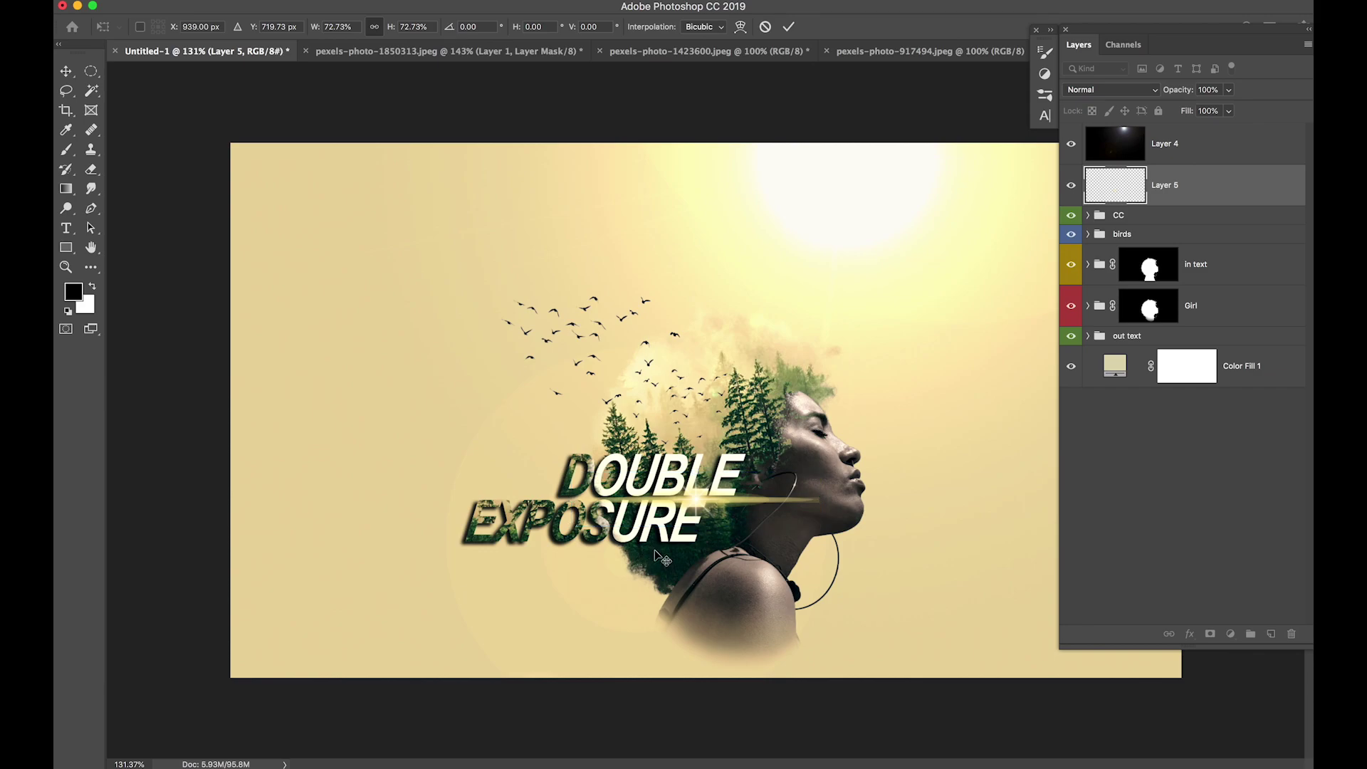
Set the yellow flare layer's blend mode to Screen and nudge the flare slightly left along the title
left_click(1111, 89)
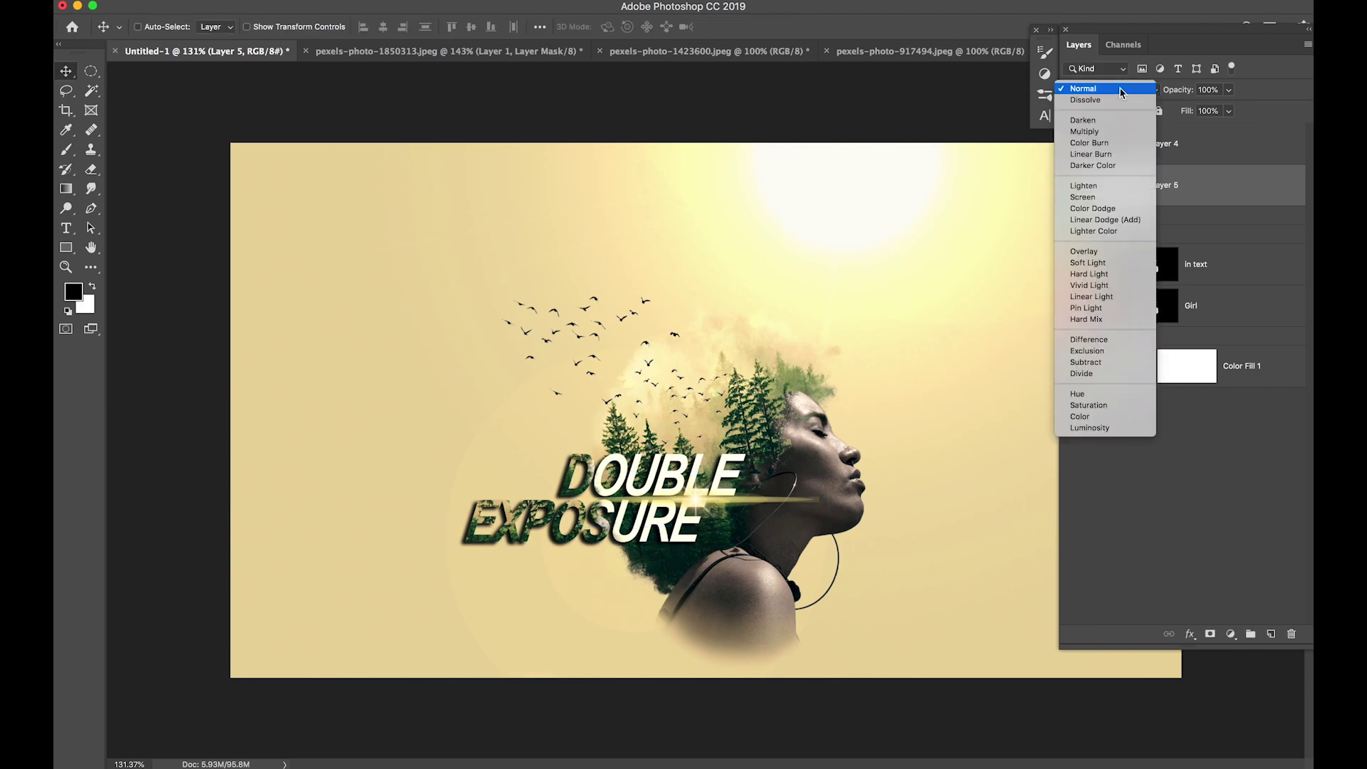
left_click(1093, 197)
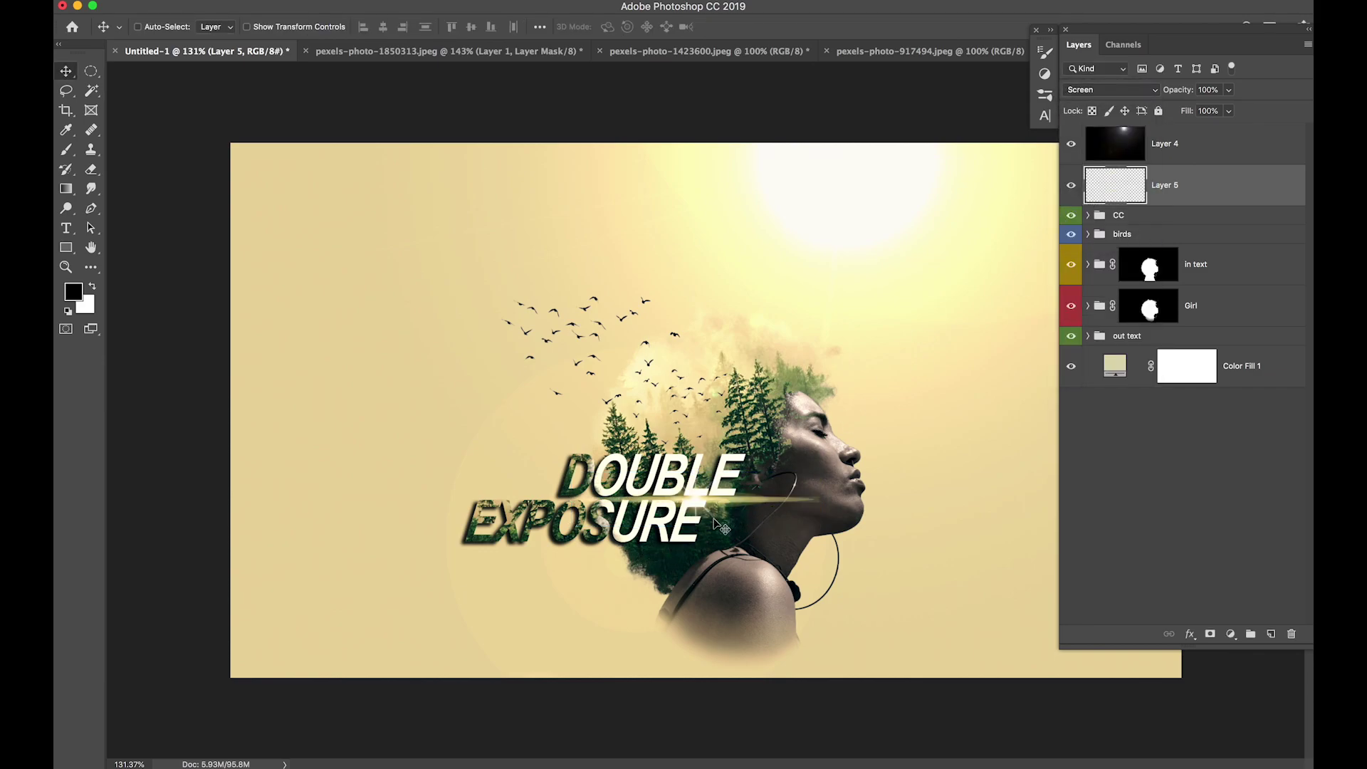
left_click_drag(712, 516, 700, 519)
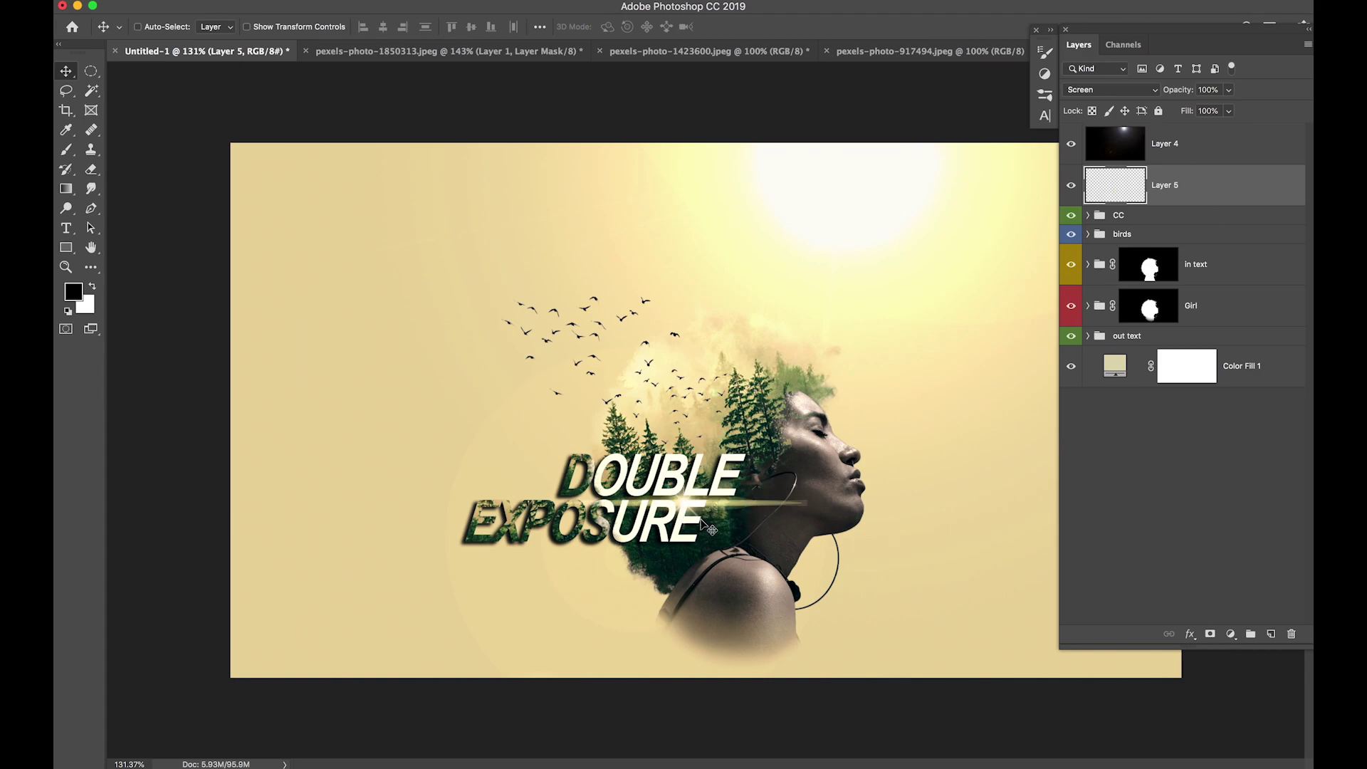
Duplicate the yellow flare, place the copy along the top edge of the D in DOUBLE and scale it to 75.87%
key("super+j")
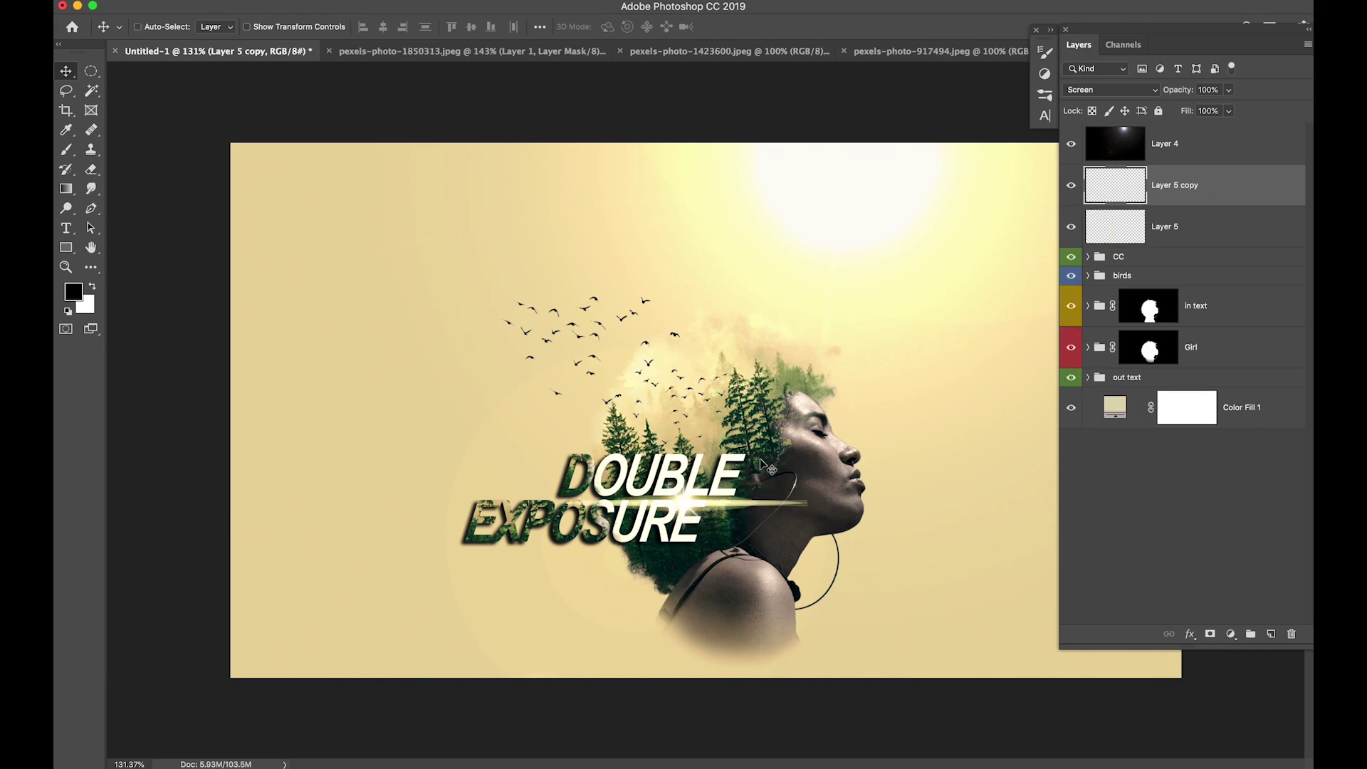
left_click_drag(712, 504, 617, 462)
key("super")
key("super+t")
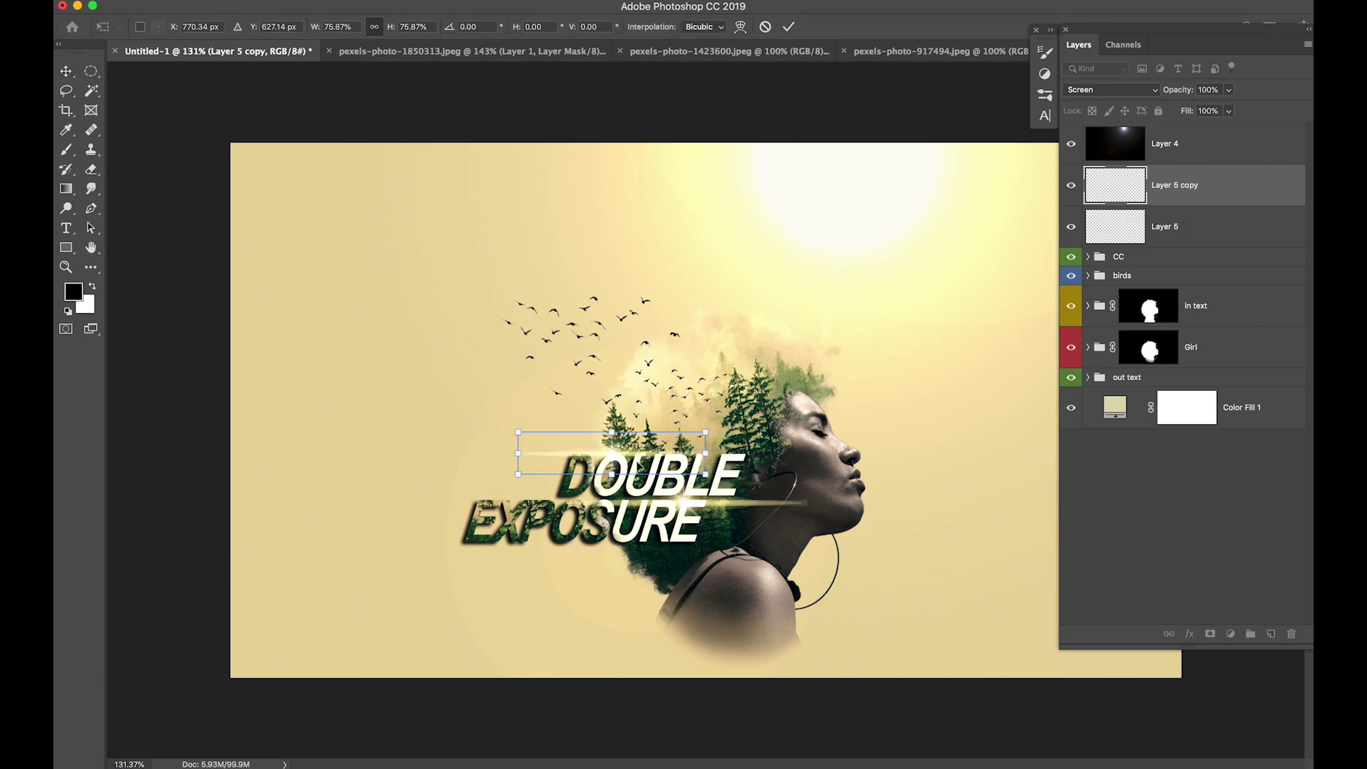
key("Return")
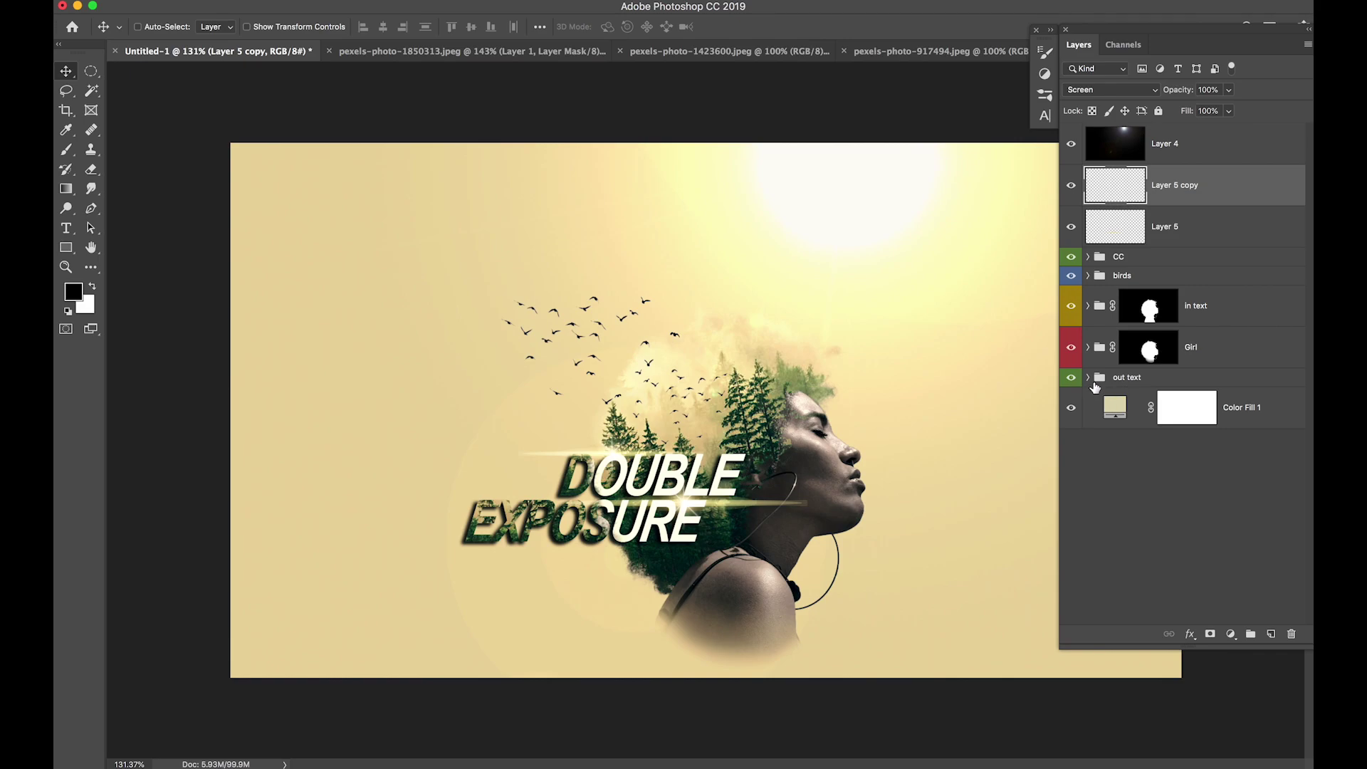
Copy the forest photo from pexels-photo-1423600.jpeg into the composite beneath the Color Fill 1 layer, and hide that fill
left_click(691, 56)
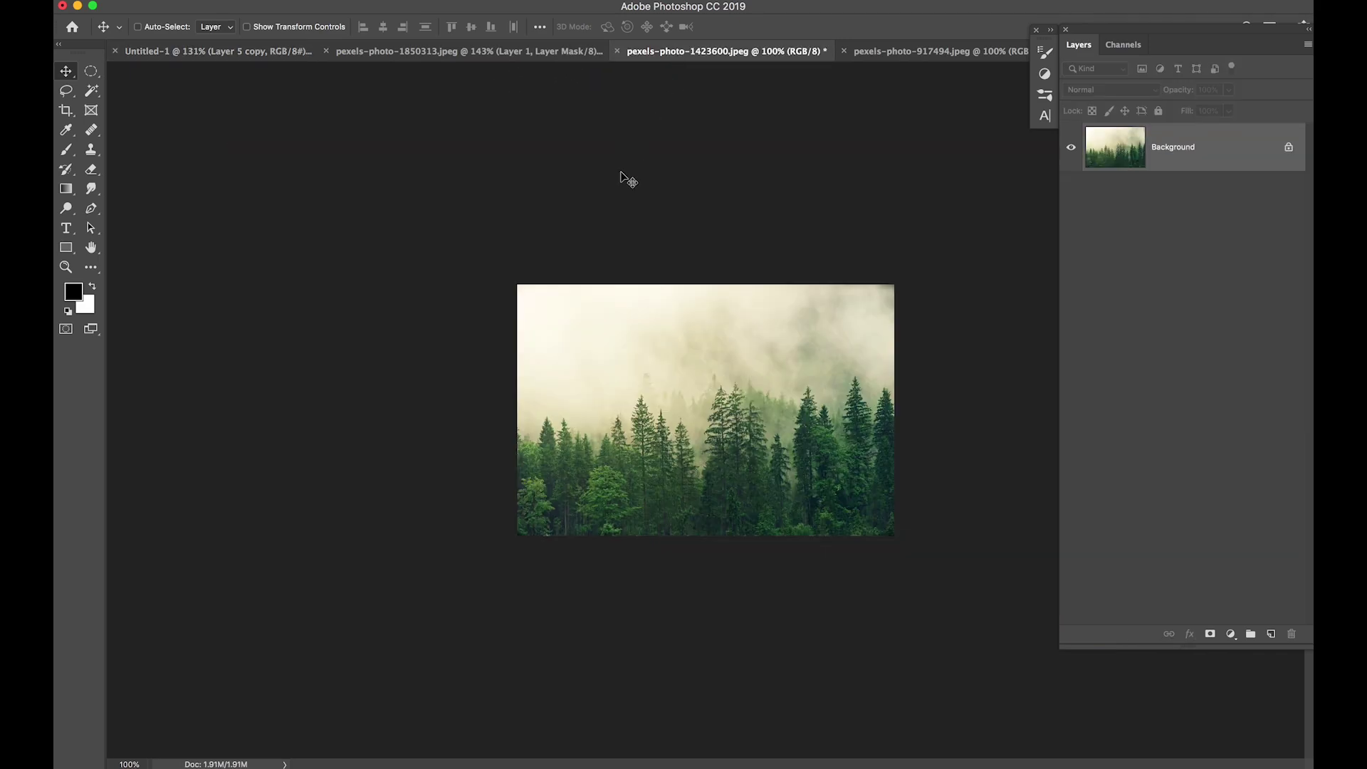
left_click_drag(653, 314, 317, 93)
left_click_drag(655, 400, 655, 401)
left_click_drag(1176, 189, 1179, 492)
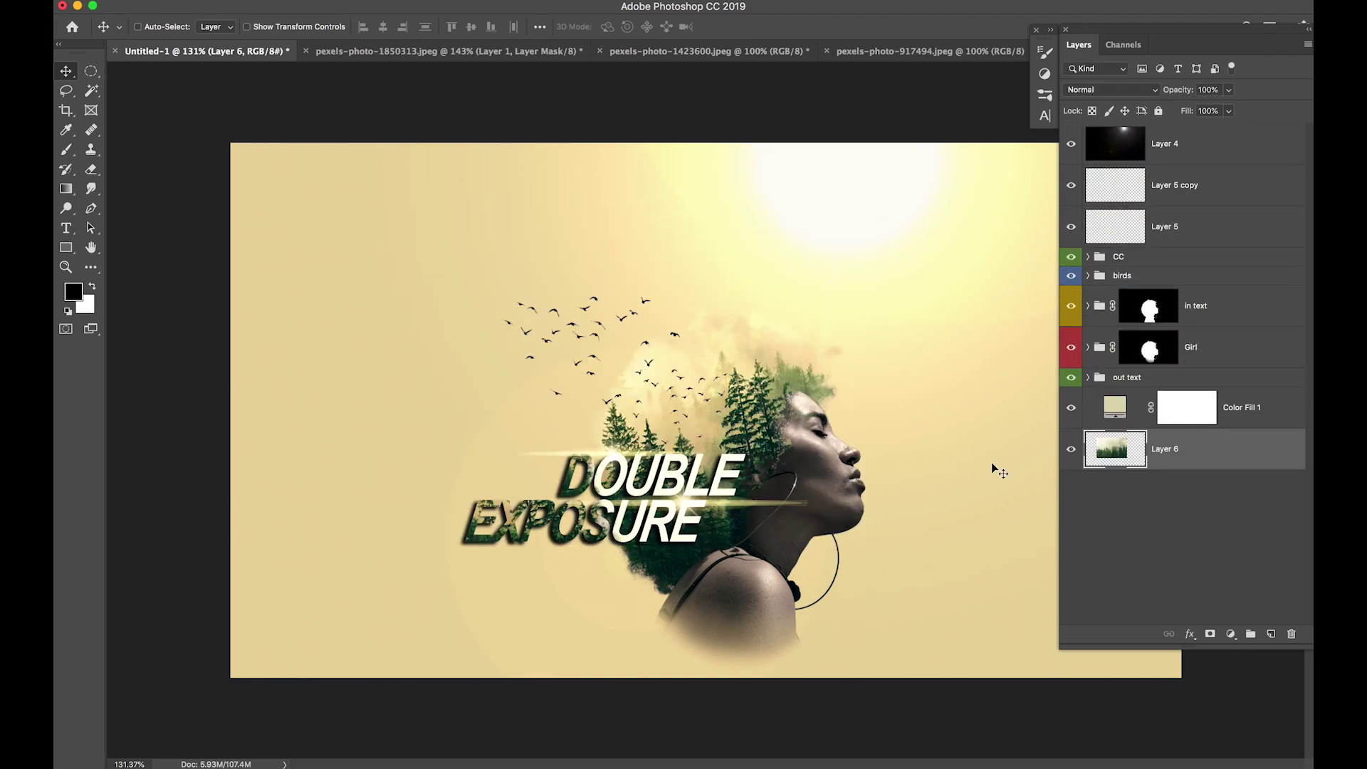
left_click(1071, 408)
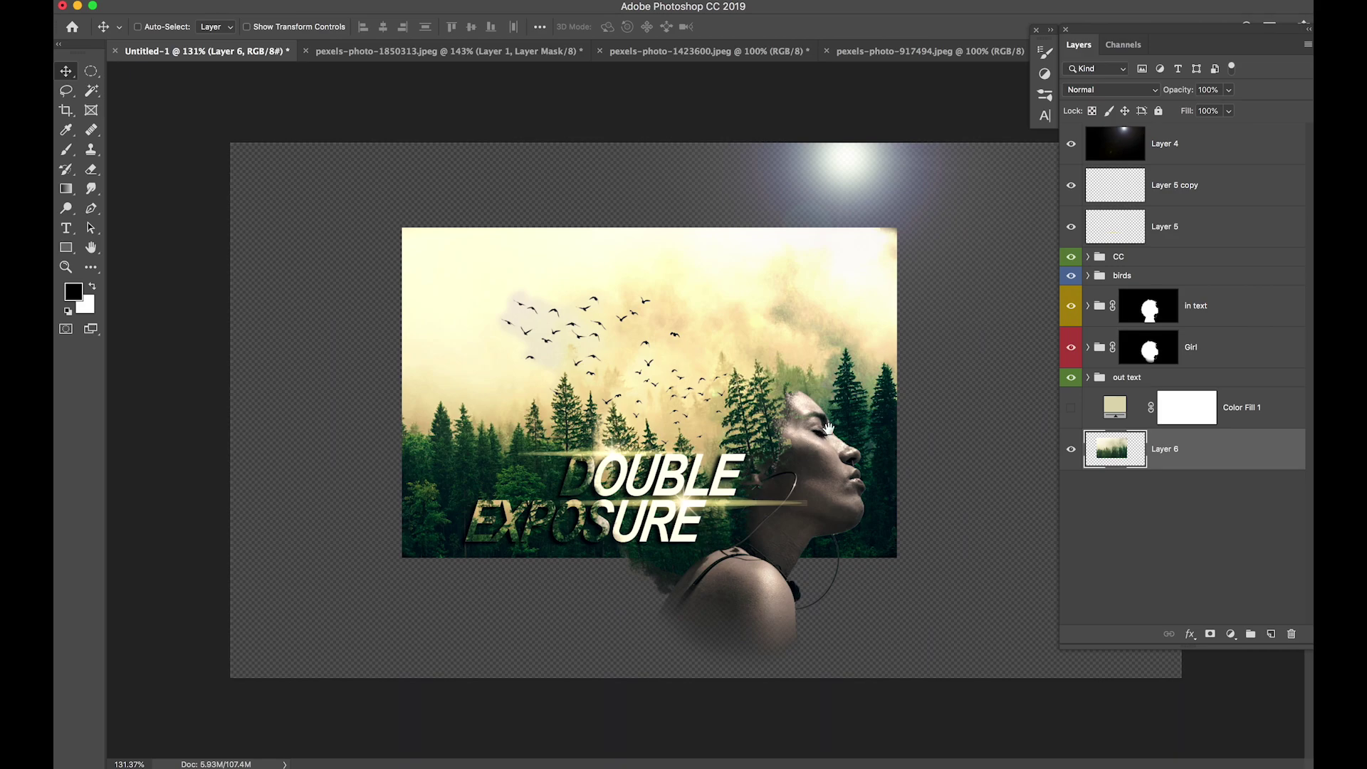
Scale the forest background proportionally to 207.98%, tilt it slightly clockwise and position it to cover the canvas behind the woman
scroll(831, 426, "down", 3)
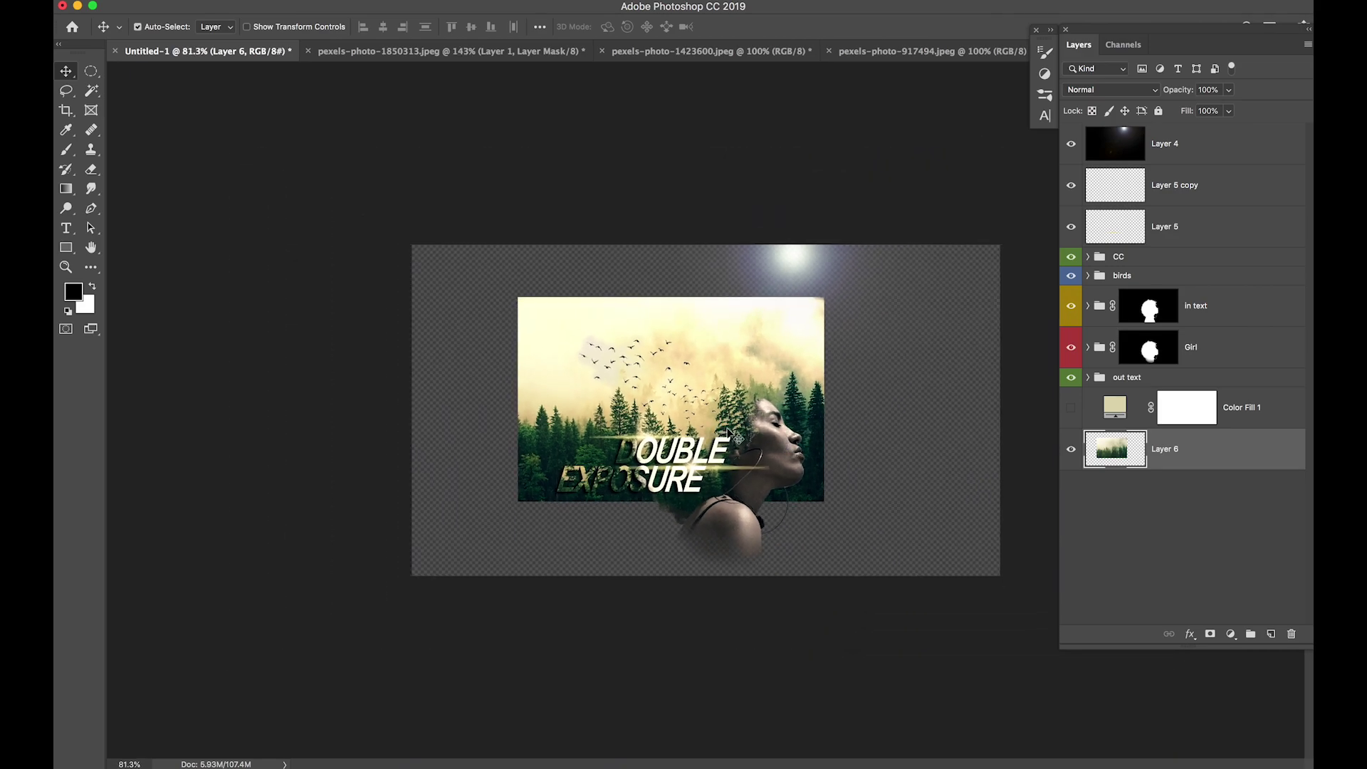
key("super+t")
left_click_drag(823, 501, 1102, 686)
left_click_drag(904, 511, 793, 456)
left_click_drag(1032, 422, 1031, 456)
left_click_drag(383, 613, 342, 646)
left_click_drag(803, 501, 838, 480)
mouse_move(331, 541)
left_mouse_down()
mouse_move(330, 568)
mouse_move(331, 553)
left_mouse_up()
mouse_move(805, 532)
left_mouse_down()
mouse_move(836, 502)
mouse_move(827, 534)
left_mouse_up()
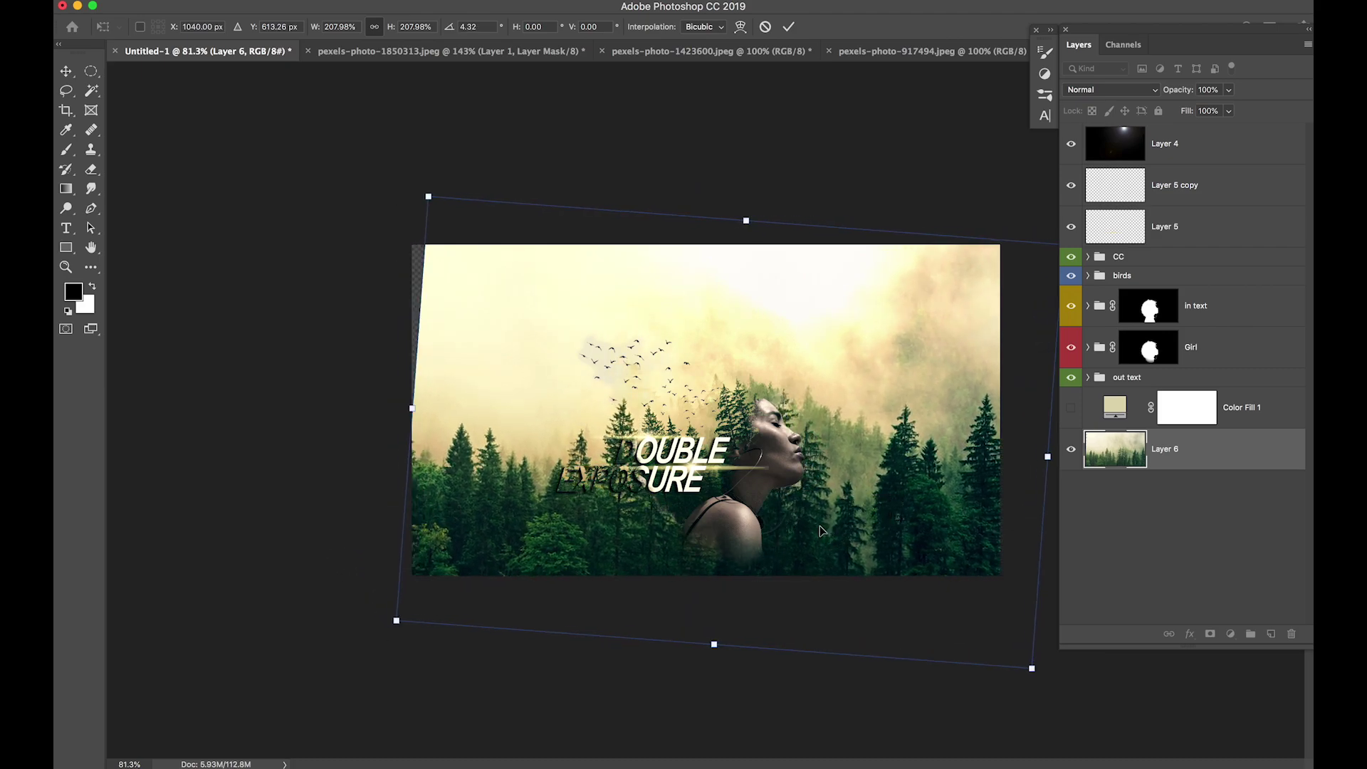
left_click_drag(1051, 593, 1053, 588)
key("Return")
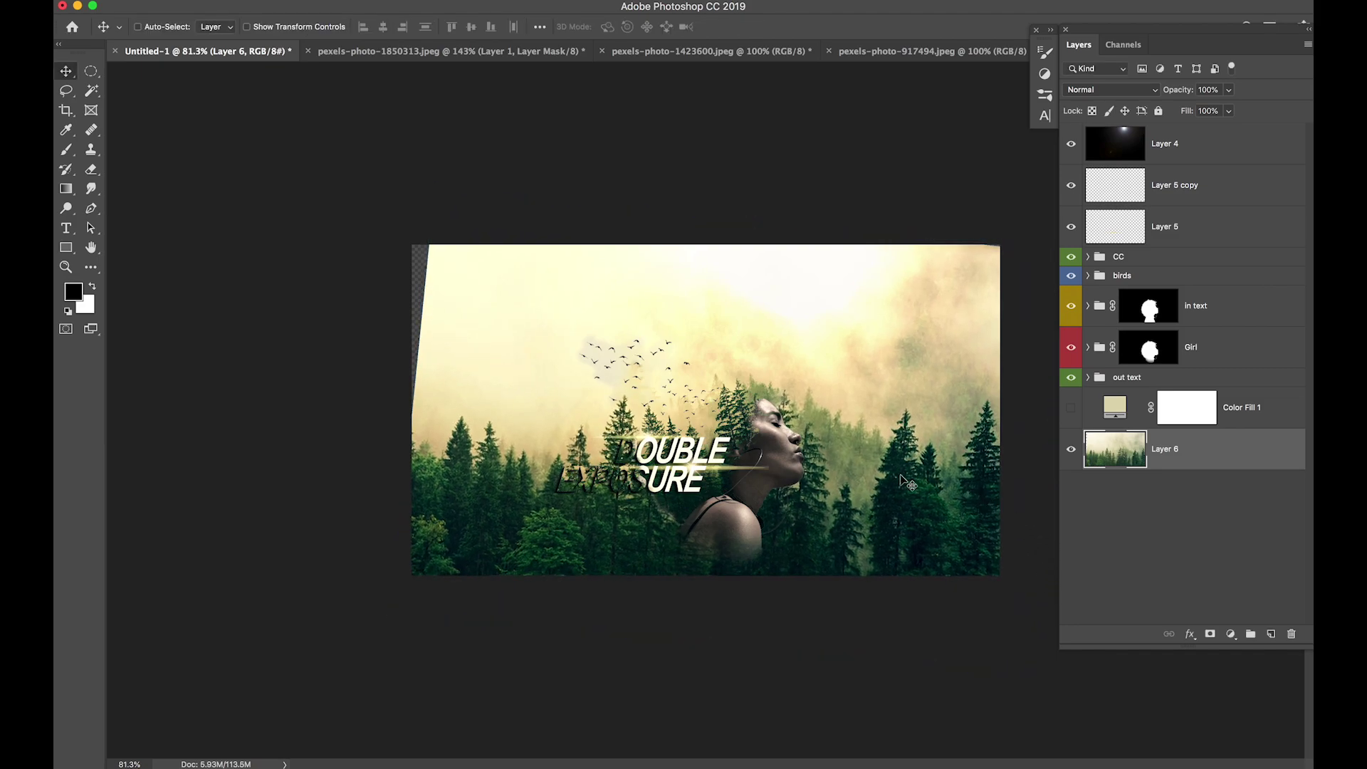
left_click_drag(846, 450, 839, 450)
Show Color Fill 1, move the forest background above it and blend the forest in Overlay mode at 50% opacity
left_click(1070, 407)
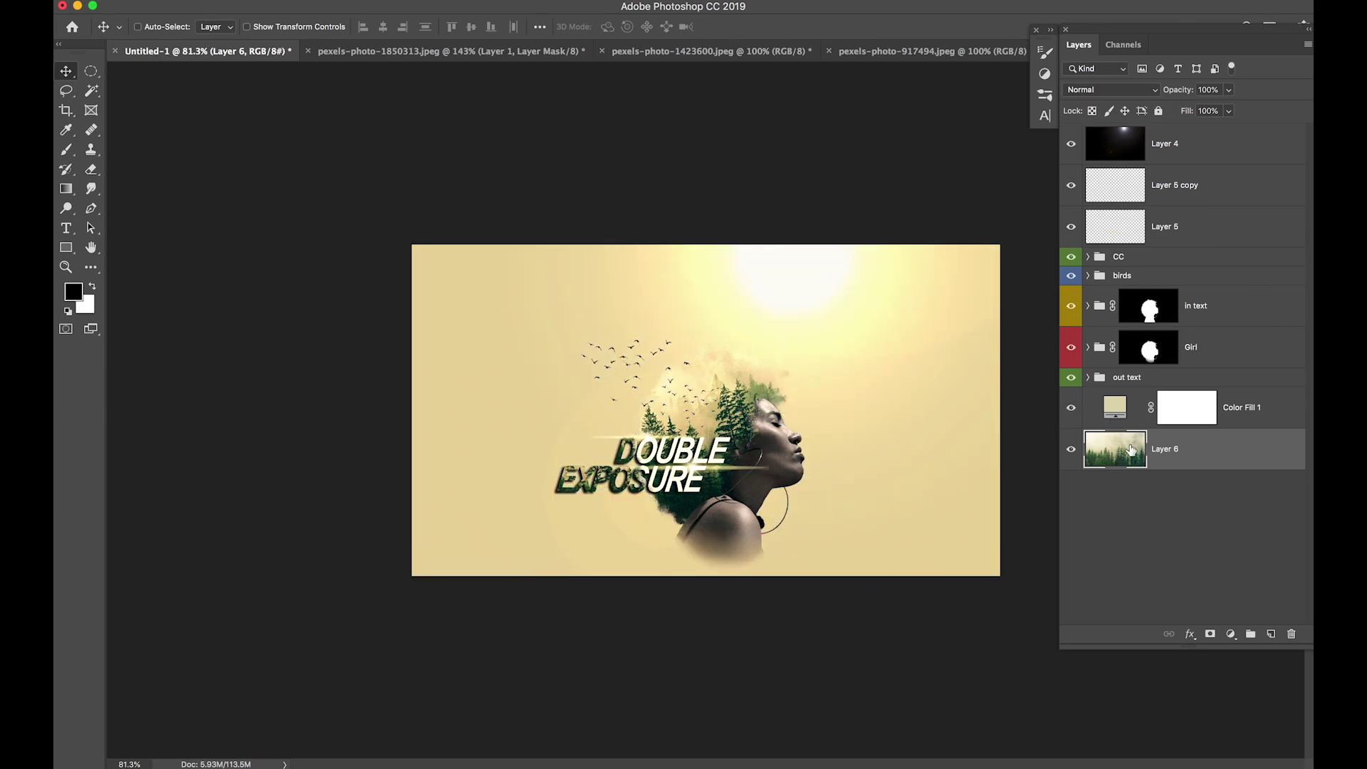
left_click_drag(1131, 458, 1133, 401)
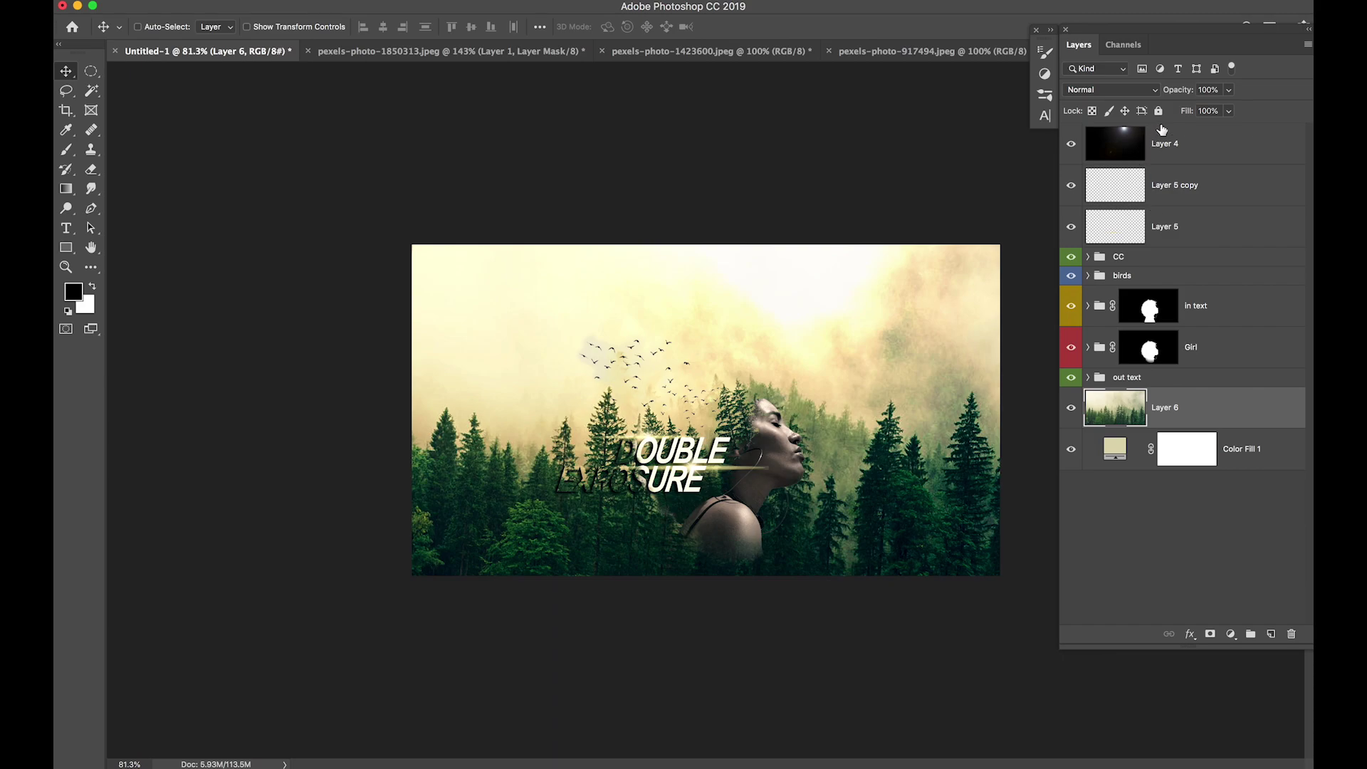
left_click(1151, 89)
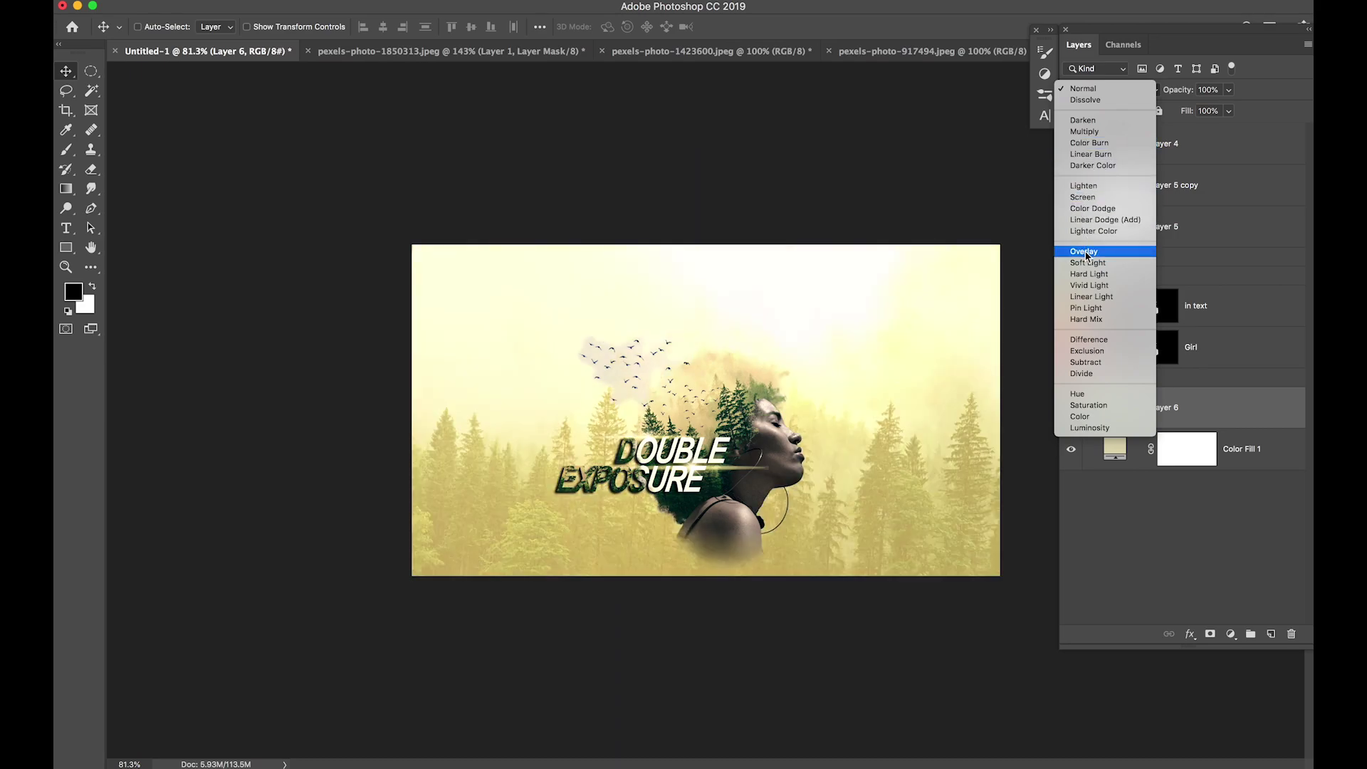
left_click(1089, 250)
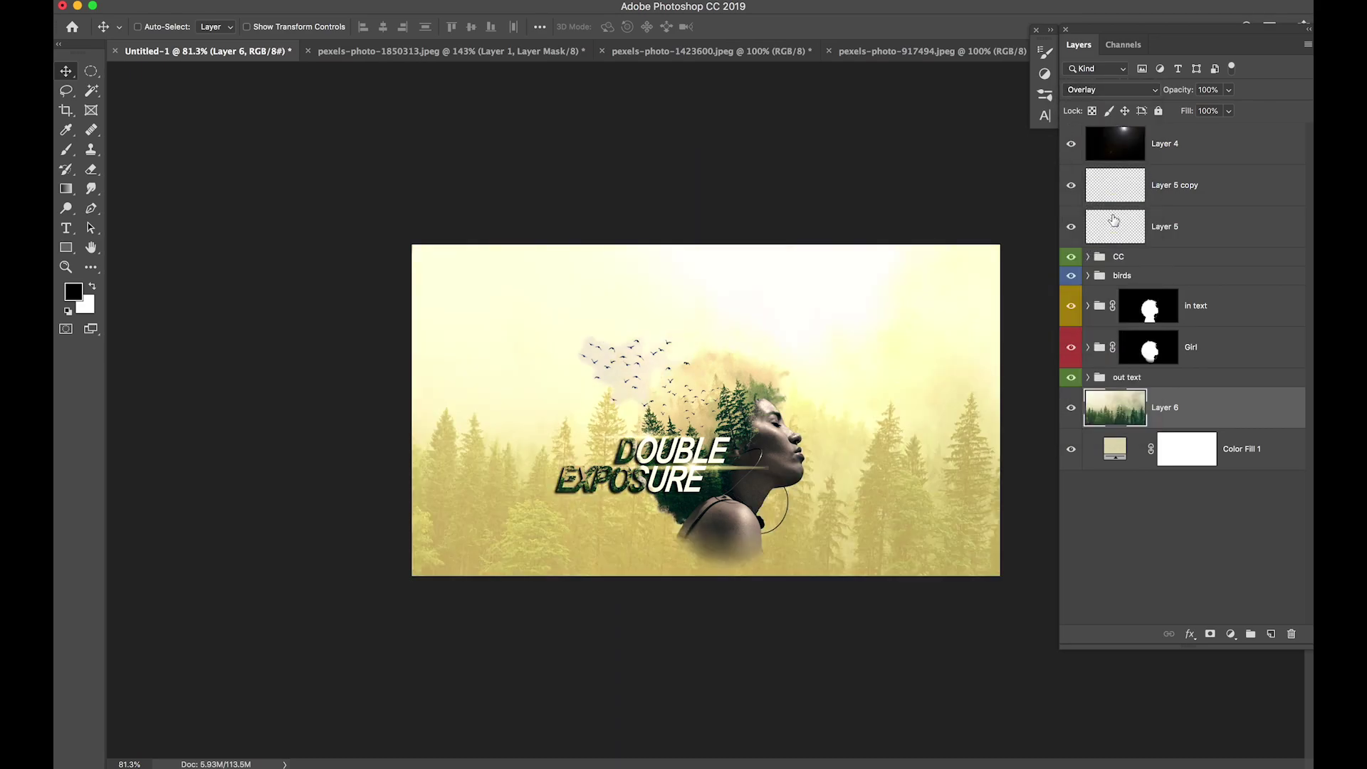
left_click(1214, 90)
type("50")
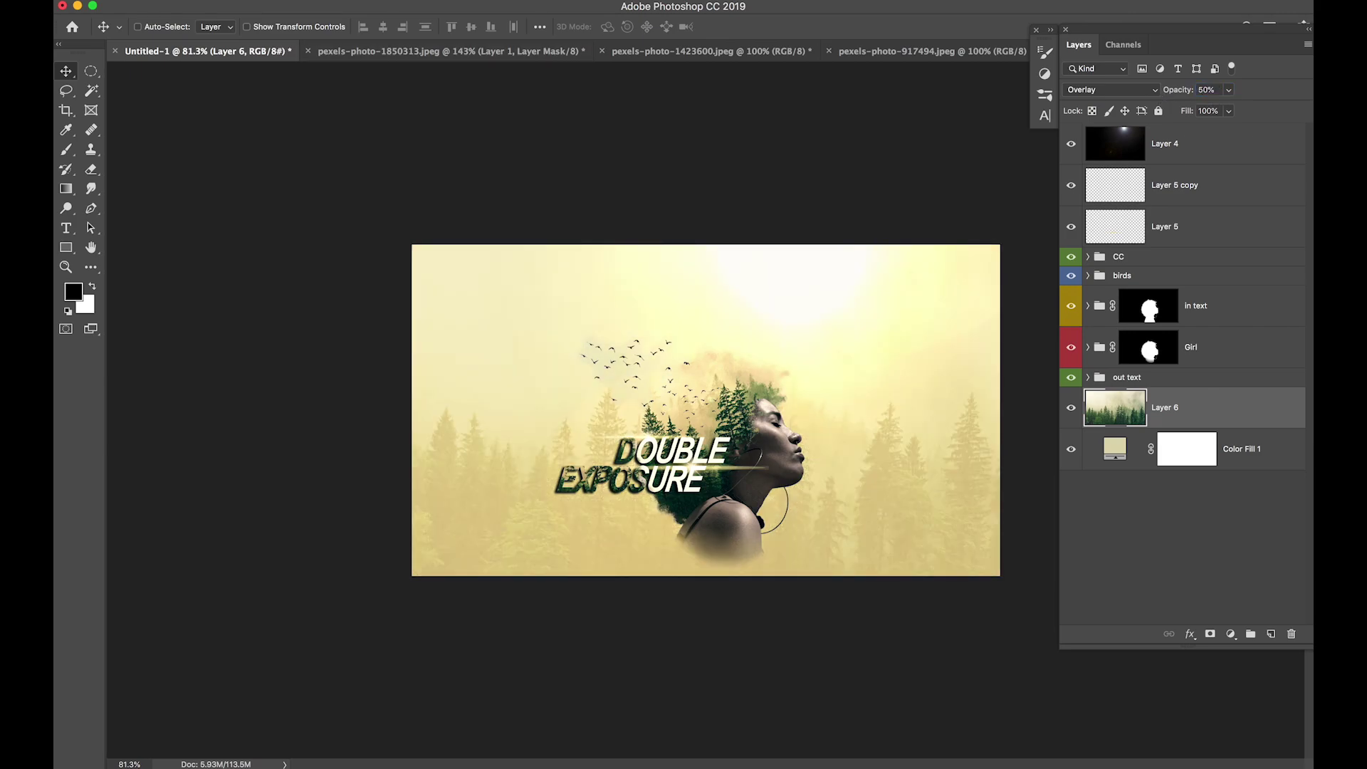
Soften the forest background with a light Gaussian Blur
left_click(430, 0)
left_click(437, 8)
left_click(434, 0)
left_click(445, 6)
left_click(434, 0)
mouse_move(457, 171)
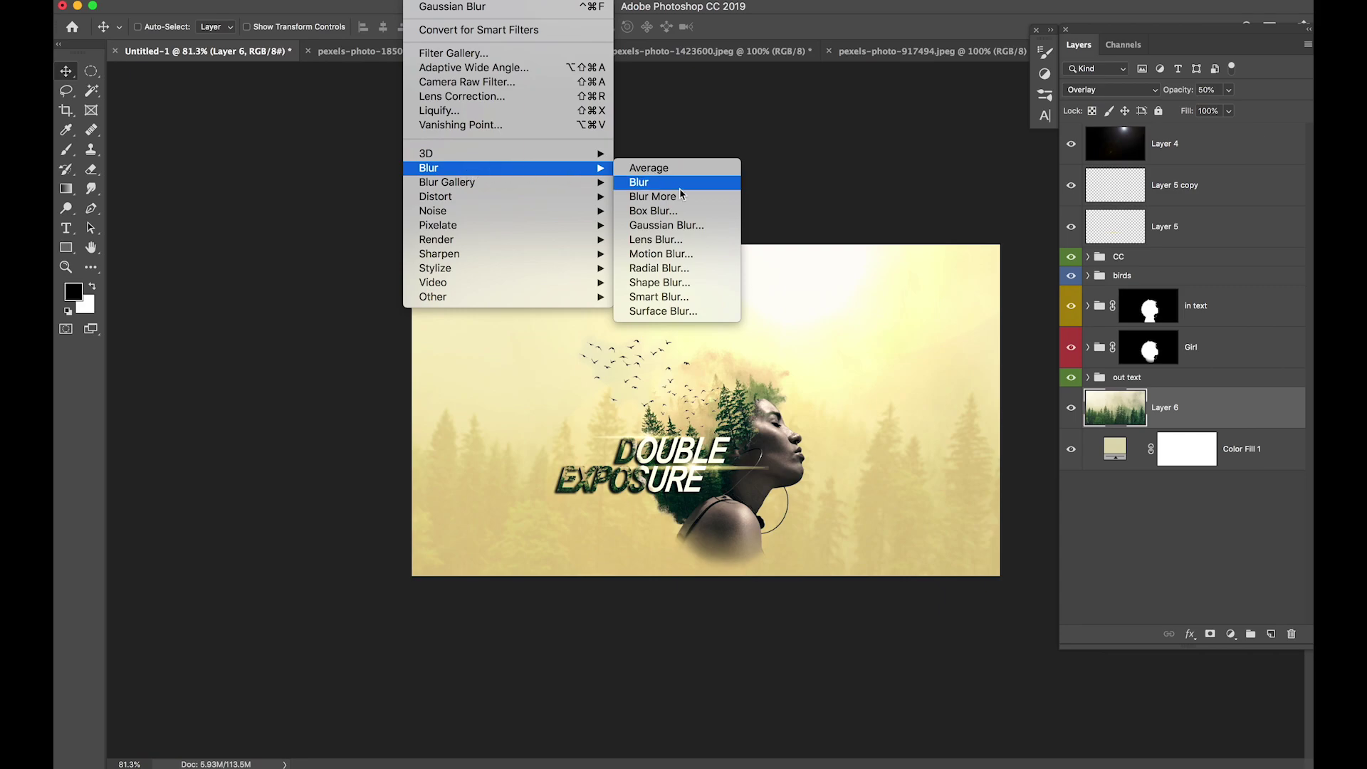
left_click(676, 226)
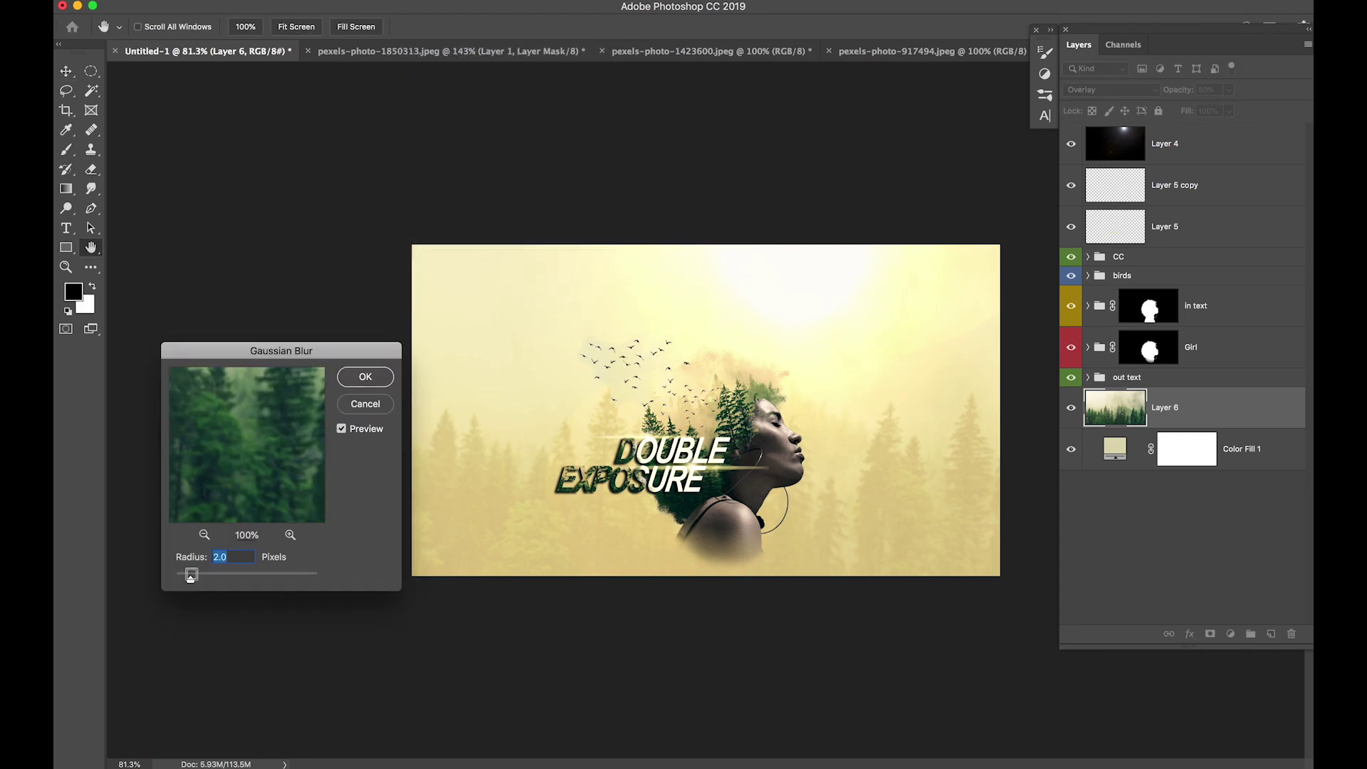
mouse_move(197, 580)
left_mouse_down()
mouse_move(224, 583)
mouse_move(201, 585)
left_mouse_up()
left_click(362, 377)
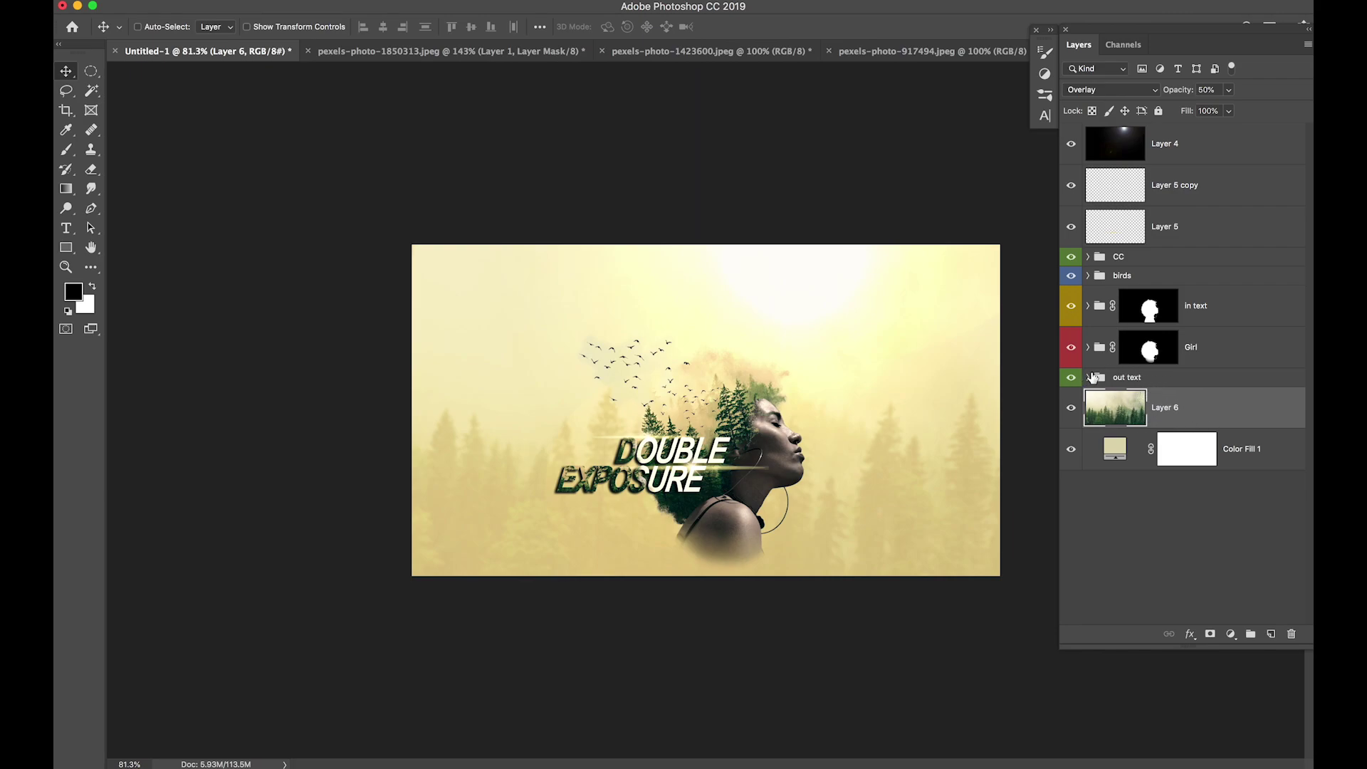
Darken the composite slightly by lowering the RGB curve of the Curves 1 adjustment in the CC group
left_click(1088, 257)
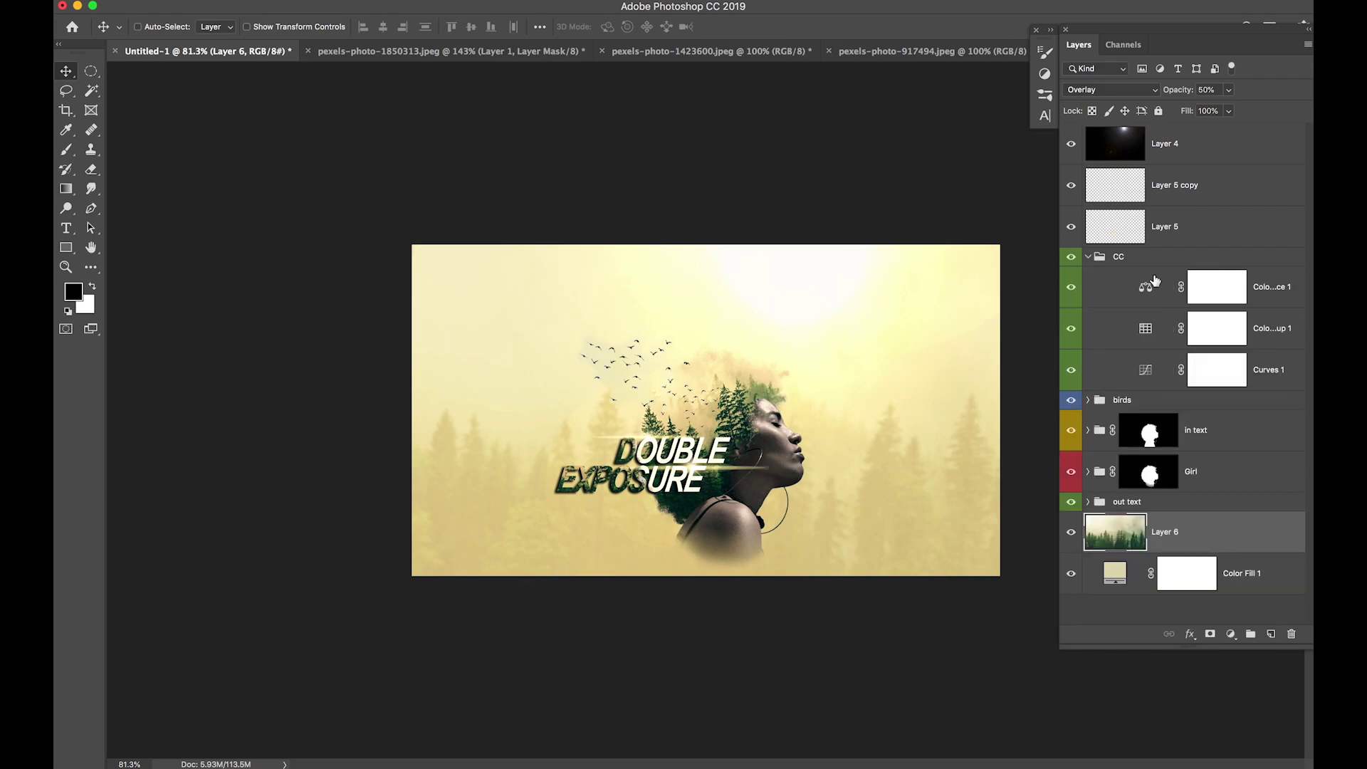
left_click(1270, 376)
double_click(1144, 370)
left_click_drag(1083, 420, 1083, 427)
left_click_drag(1014, 491, 1023, 499)
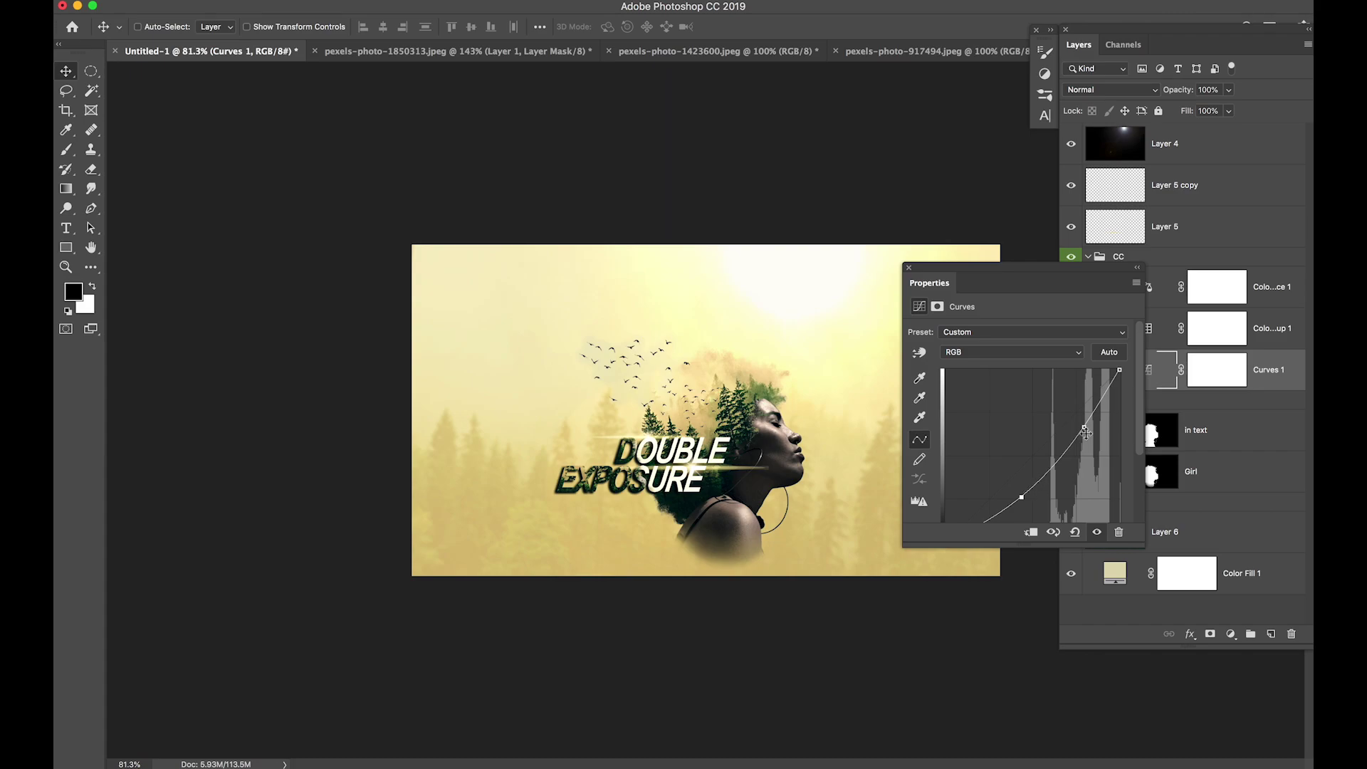
left_click(911, 269)
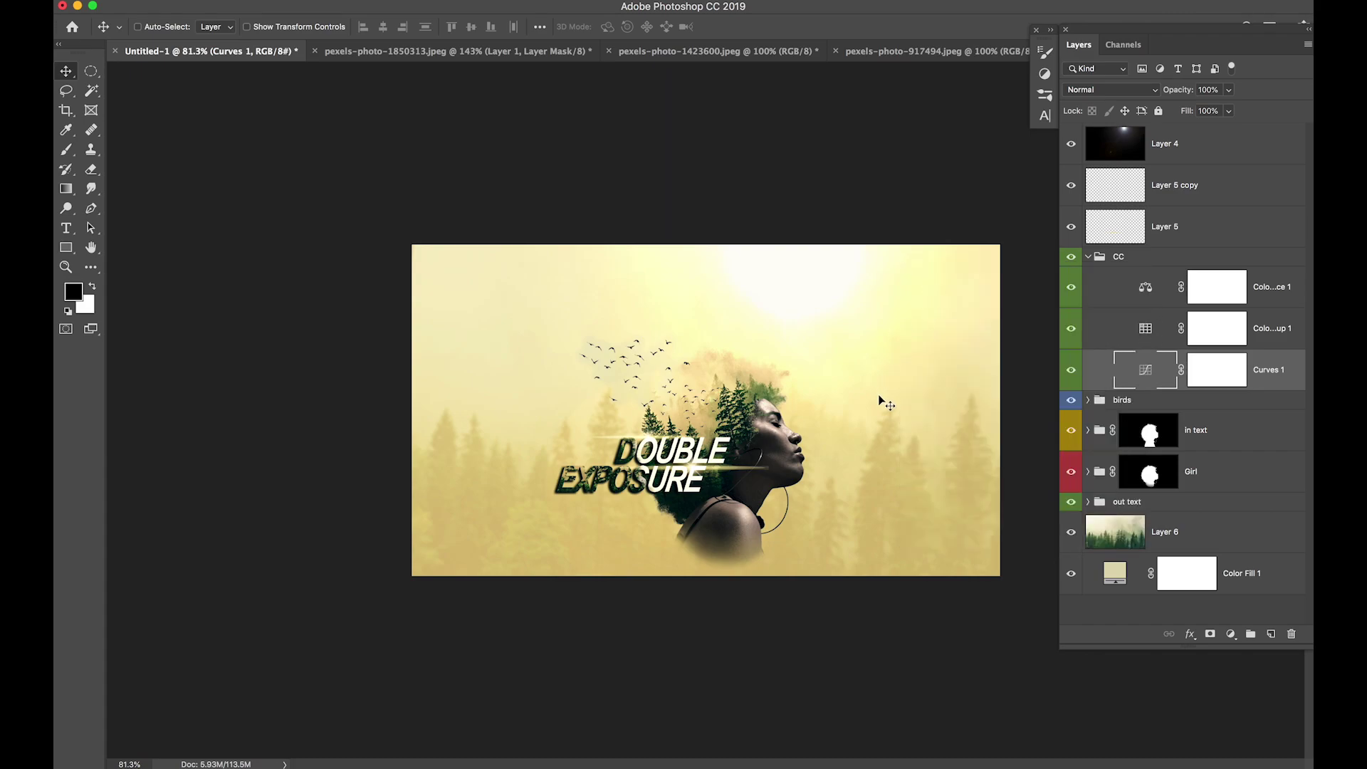
Warm the composite further with the Color Balance 1 adjustment in the CC group
left_click(1270, 300)
left_click(1145, 288)
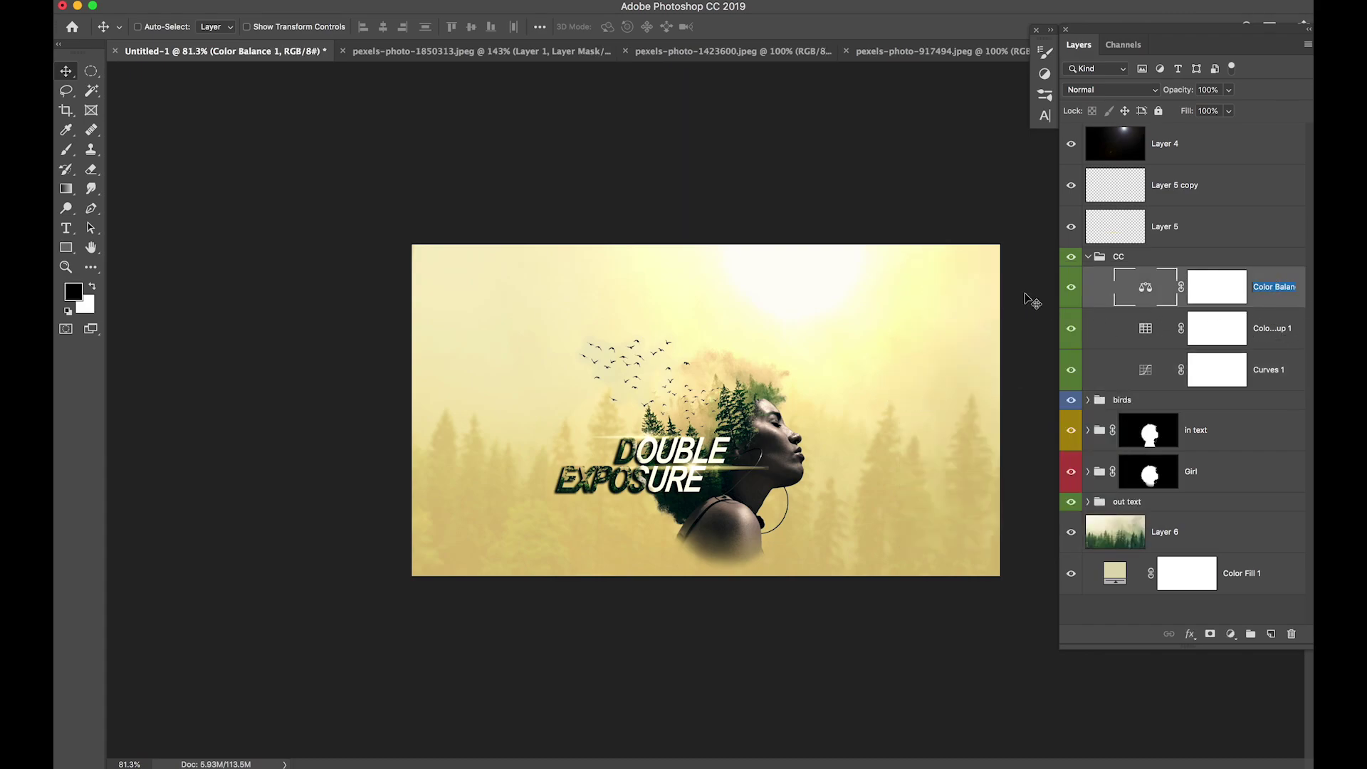
double_click(1152, 303)
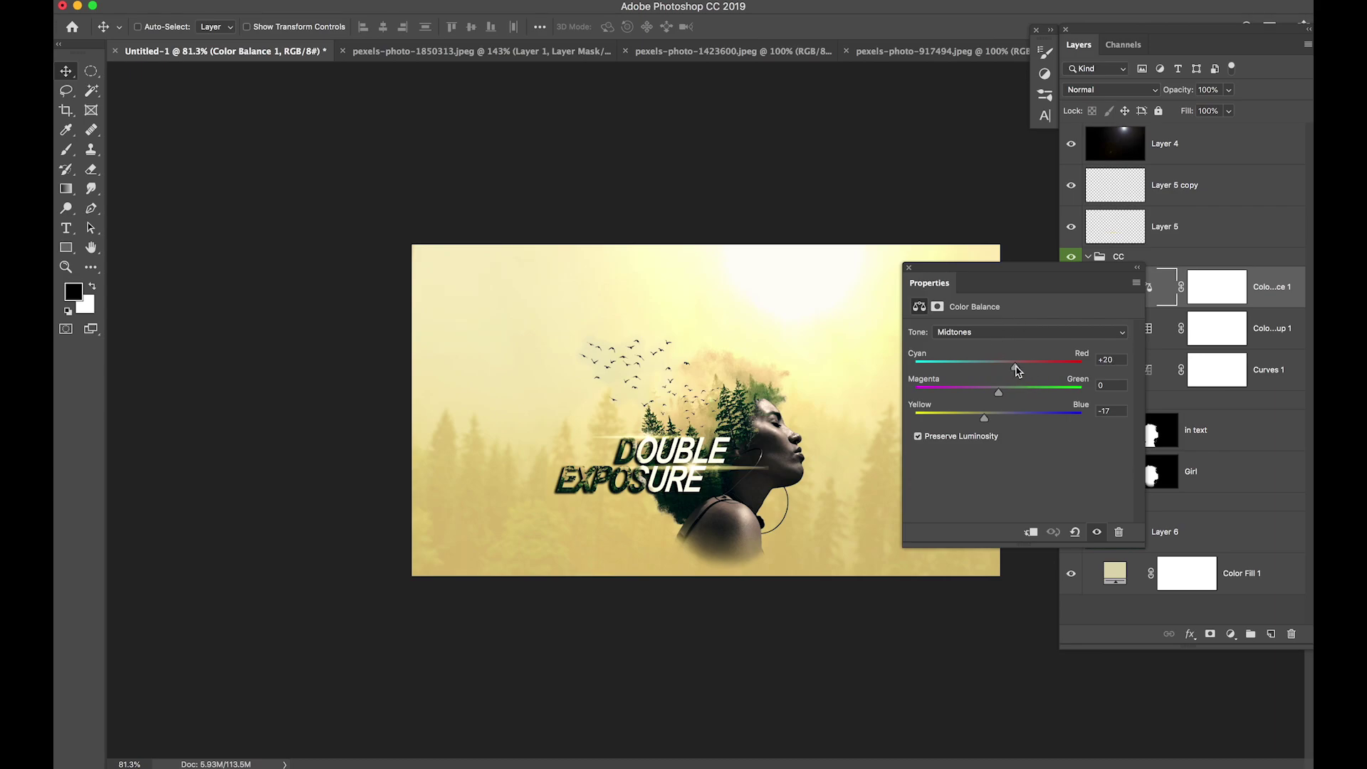
left_click(996, 332)
left_click(997, 348)
left_click(909, 268)
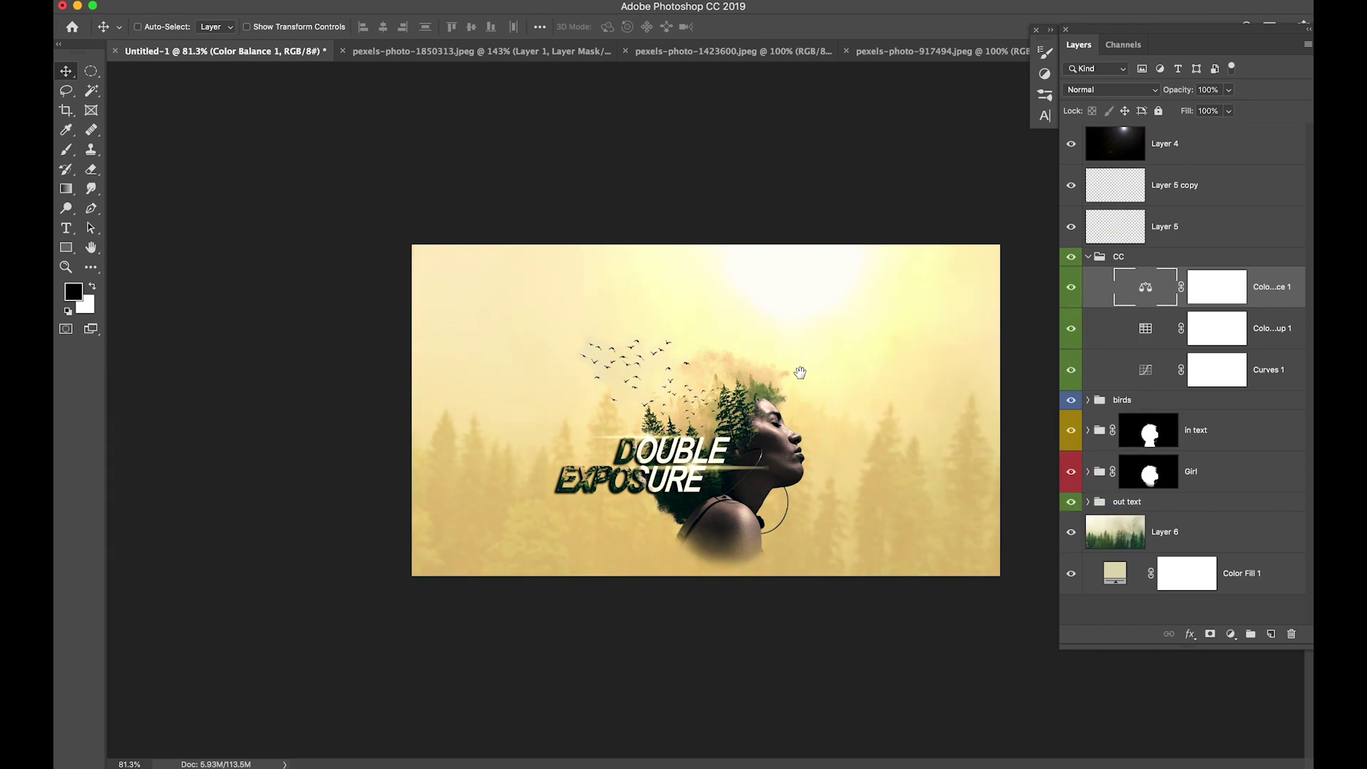
Duplicate the masked forest layer of the Girl group and place the copy directly above the forest background layer, outside the group
left_click(1168, 541)
key("super")
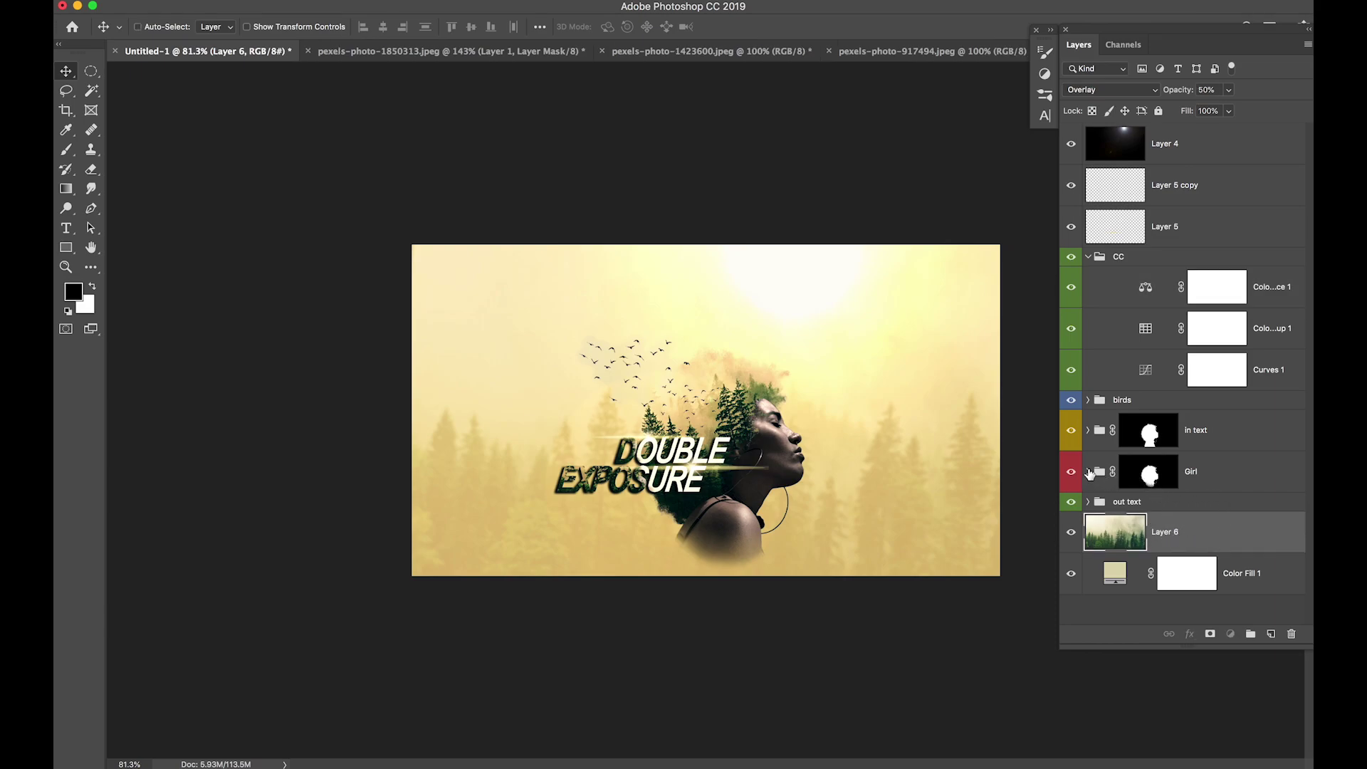
left_click(1088, 472)
left_click_drag(1308, 426, 1305, 532)
left_click(1154, 405)
left_click_drag(1144, 431, 1099, 544)
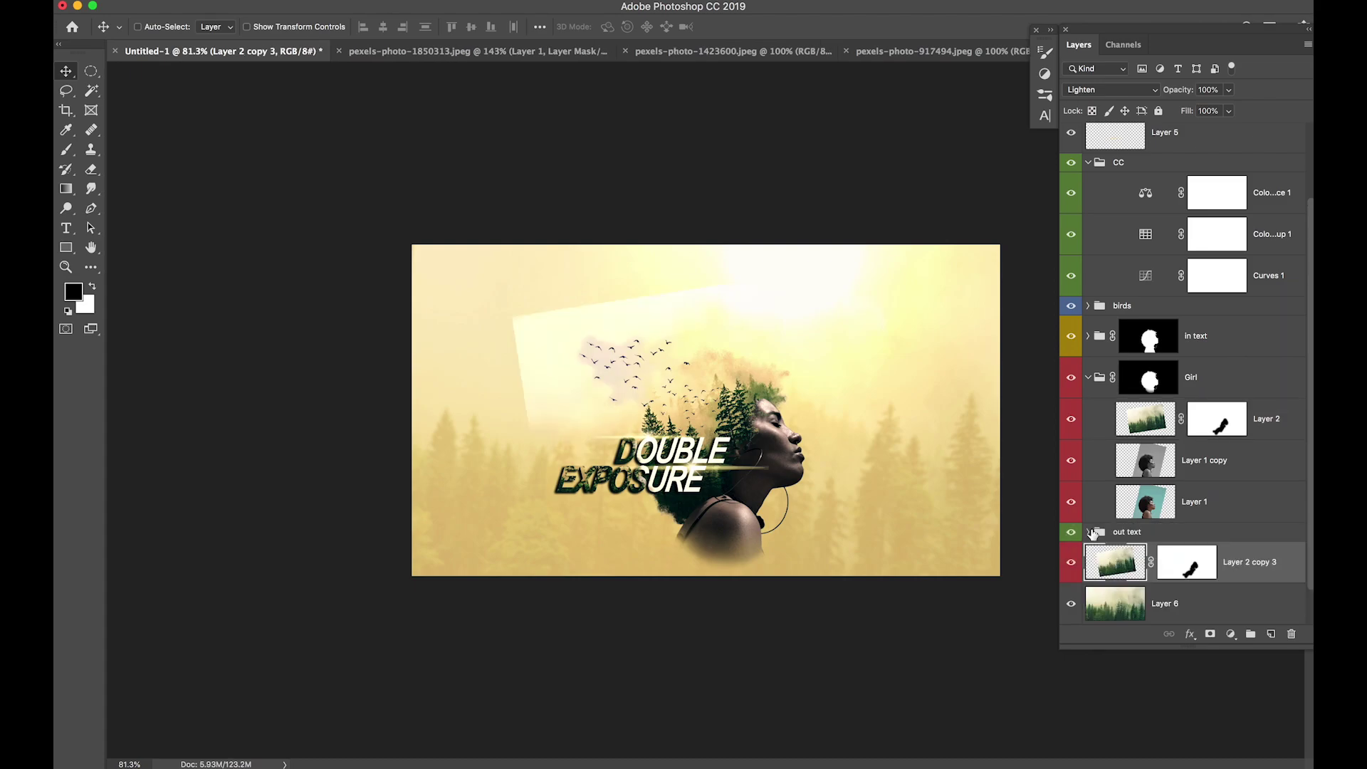
Scale the duplicated forest layer proportionally to 153.31% and position it across the canvas
key("super+t")
mouse_move(696, 446)
left_mouse_down()
mouse_move(726, 458)
mouse_move(712, 495)
mouse_move(712, 458)
left_mouse_up()
left_click_drag(890, 276, 1108, 71)
left_click_drag(848, 403, 773, 421)
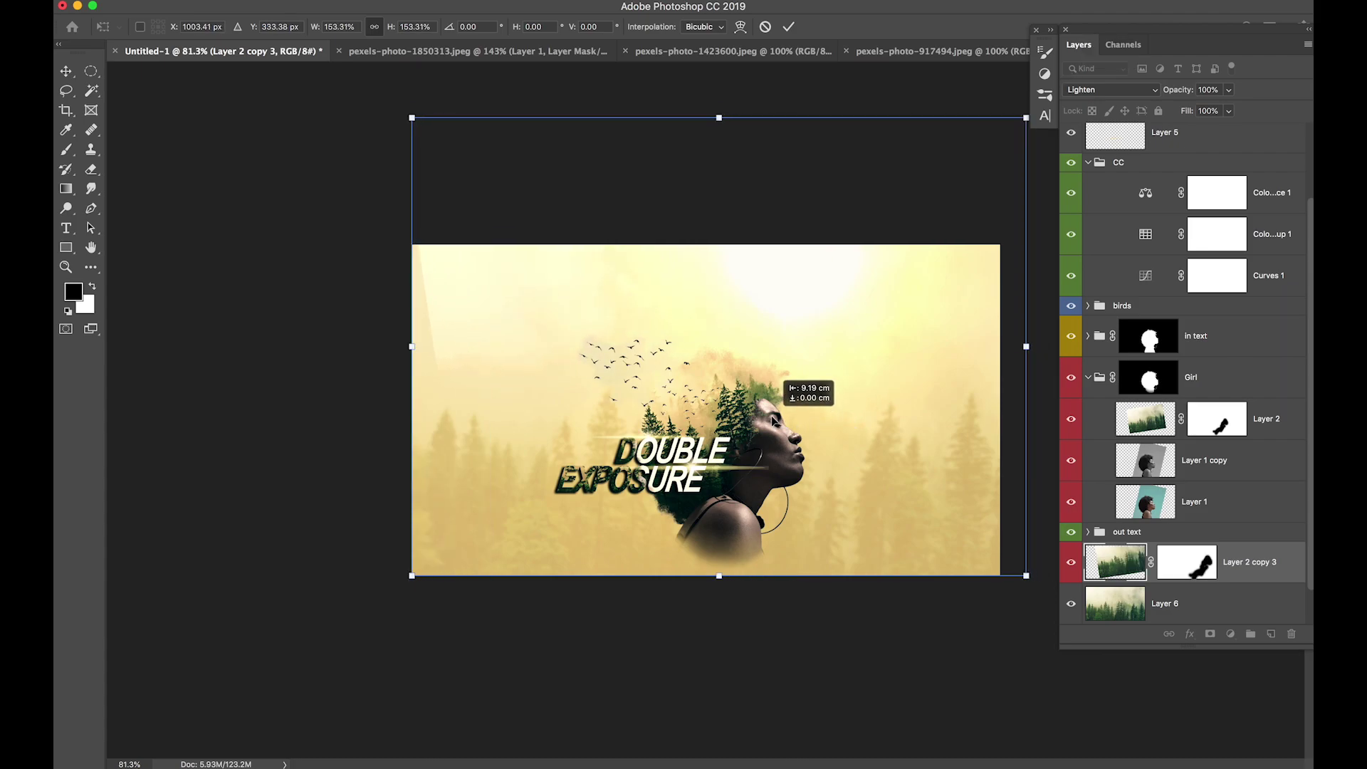
key("Return")
Replace the duplicated forest layer's mask with a black mask that hides the whole layer
right_click(1191, 570)
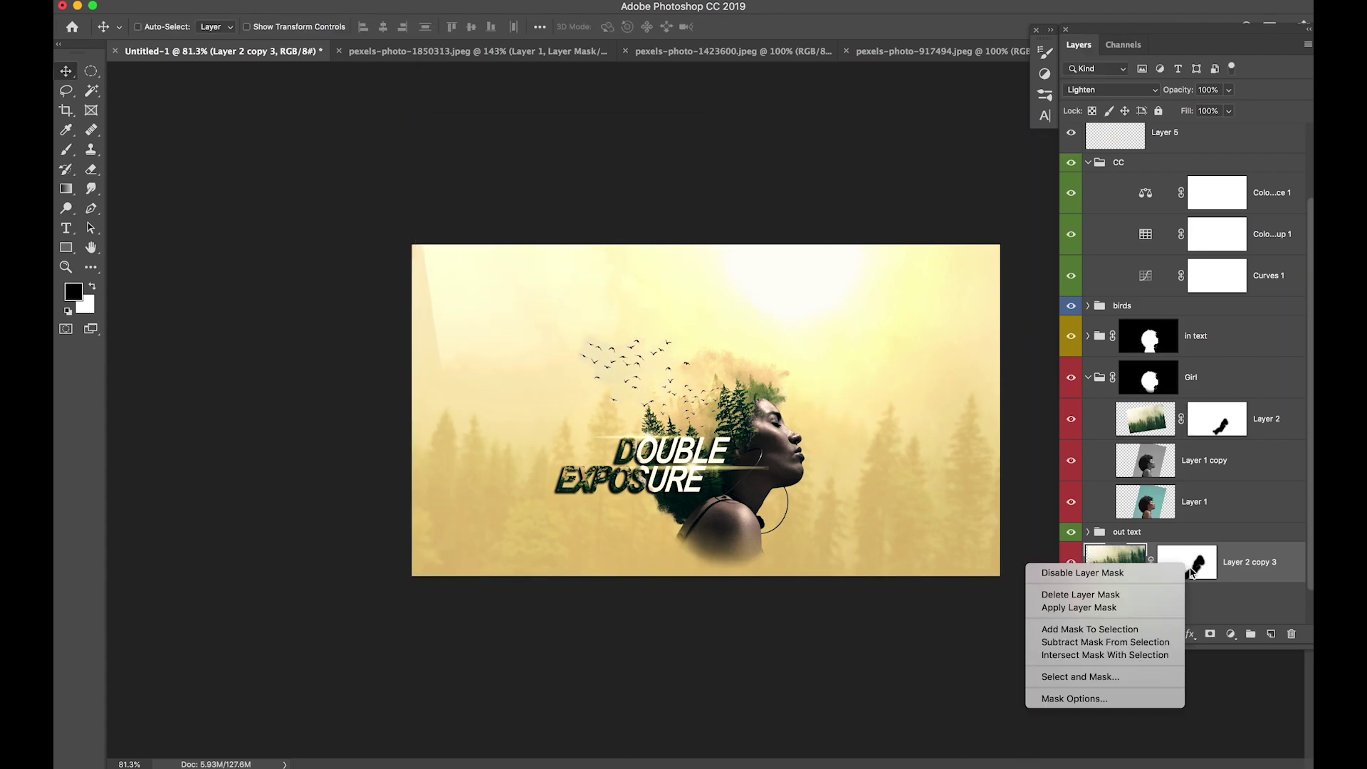
left_click(1149, 594)
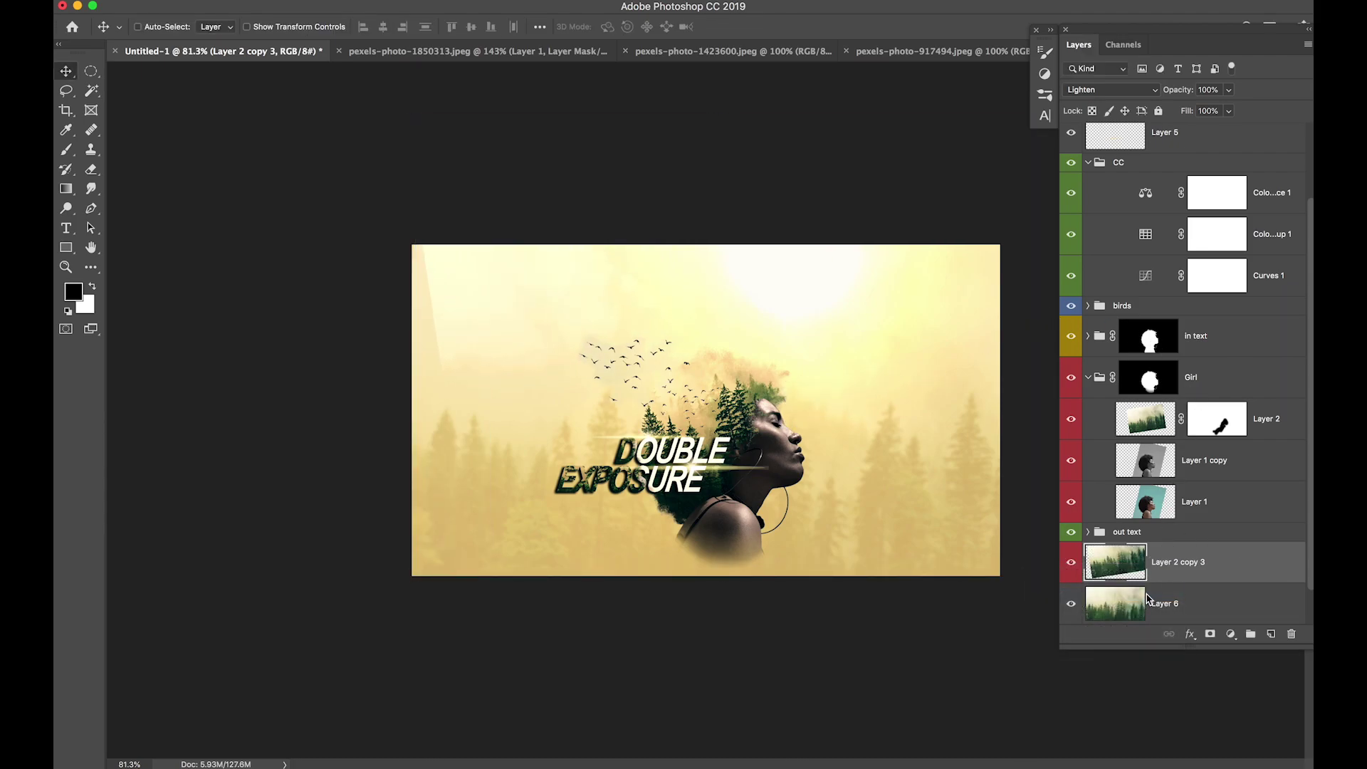
left_click(1210, 634, "alt")
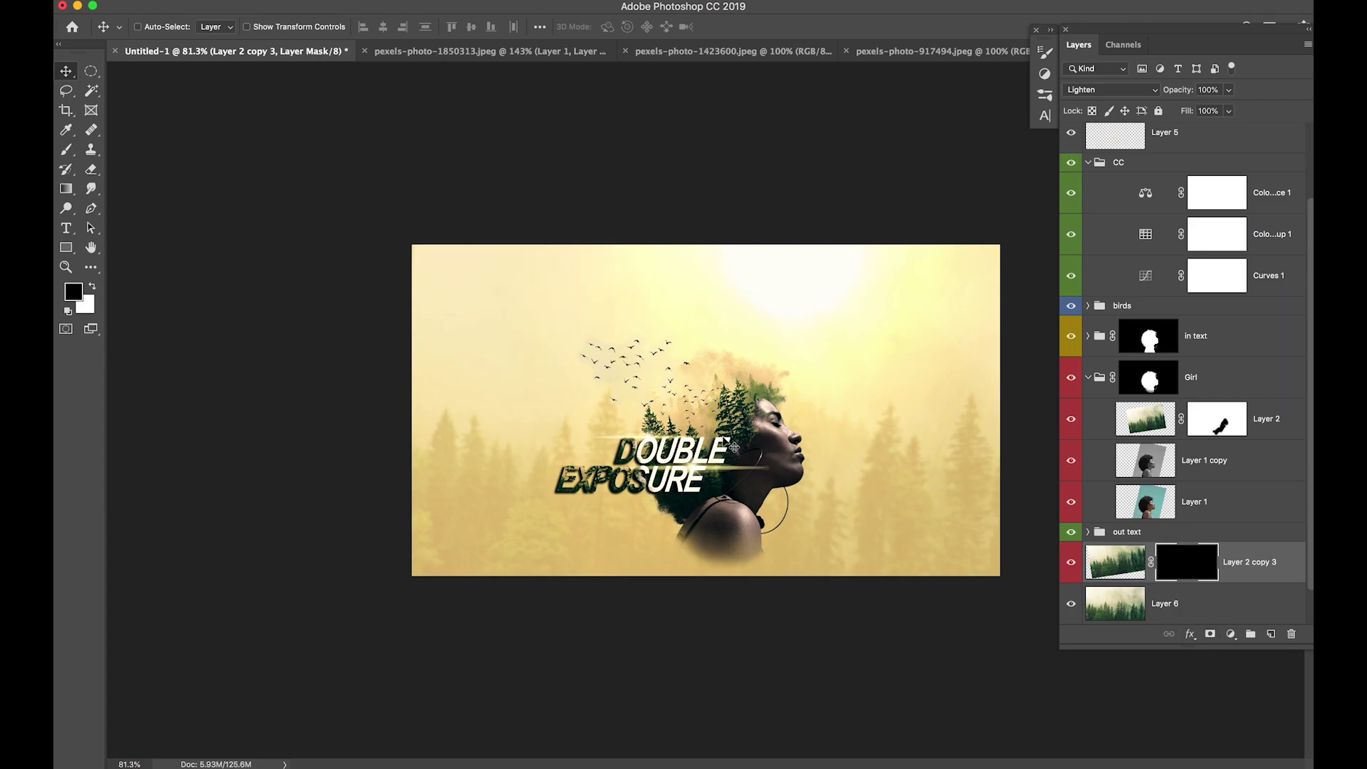
Choose the second 284 px splatter brush from the Special Effects Brushes for painting on the mask
key("b")
left_click(1045, 95)
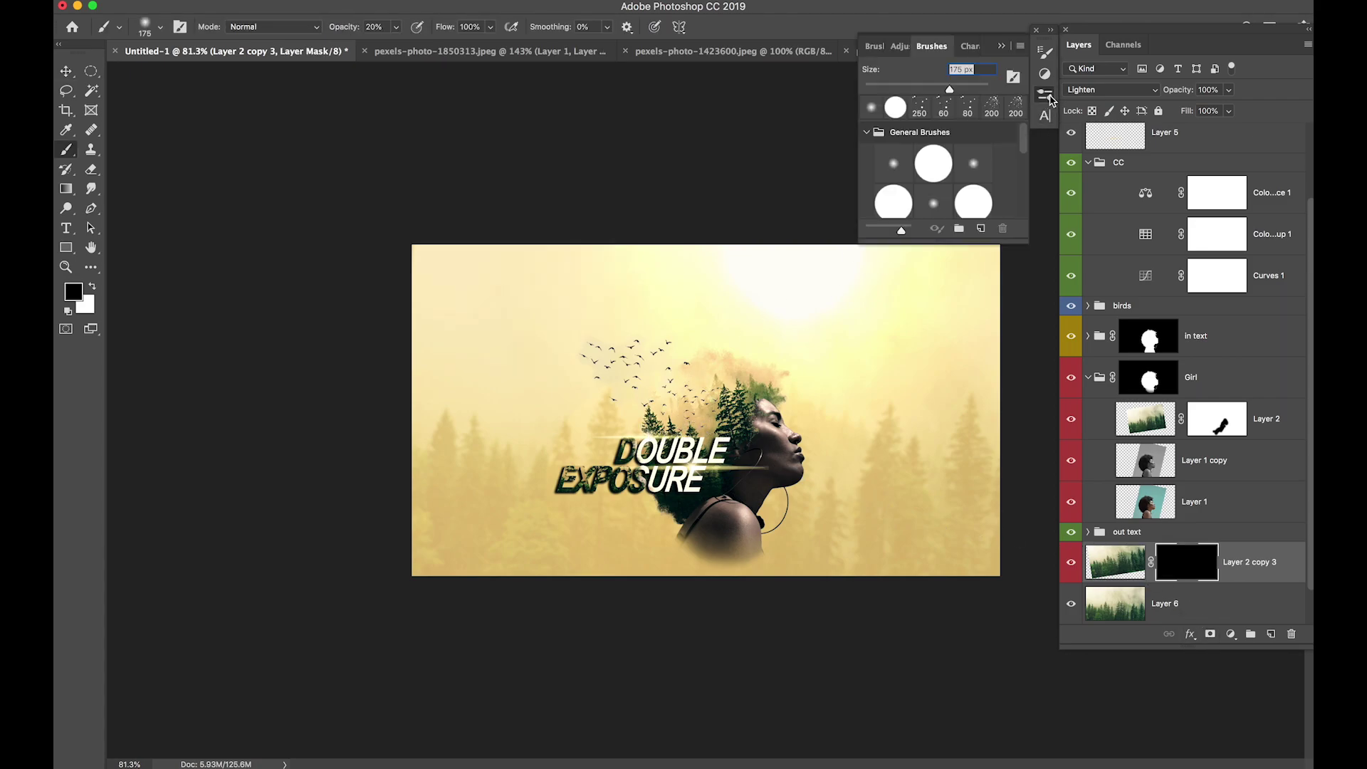
left_click(920, 108)
left_click(867, 132)
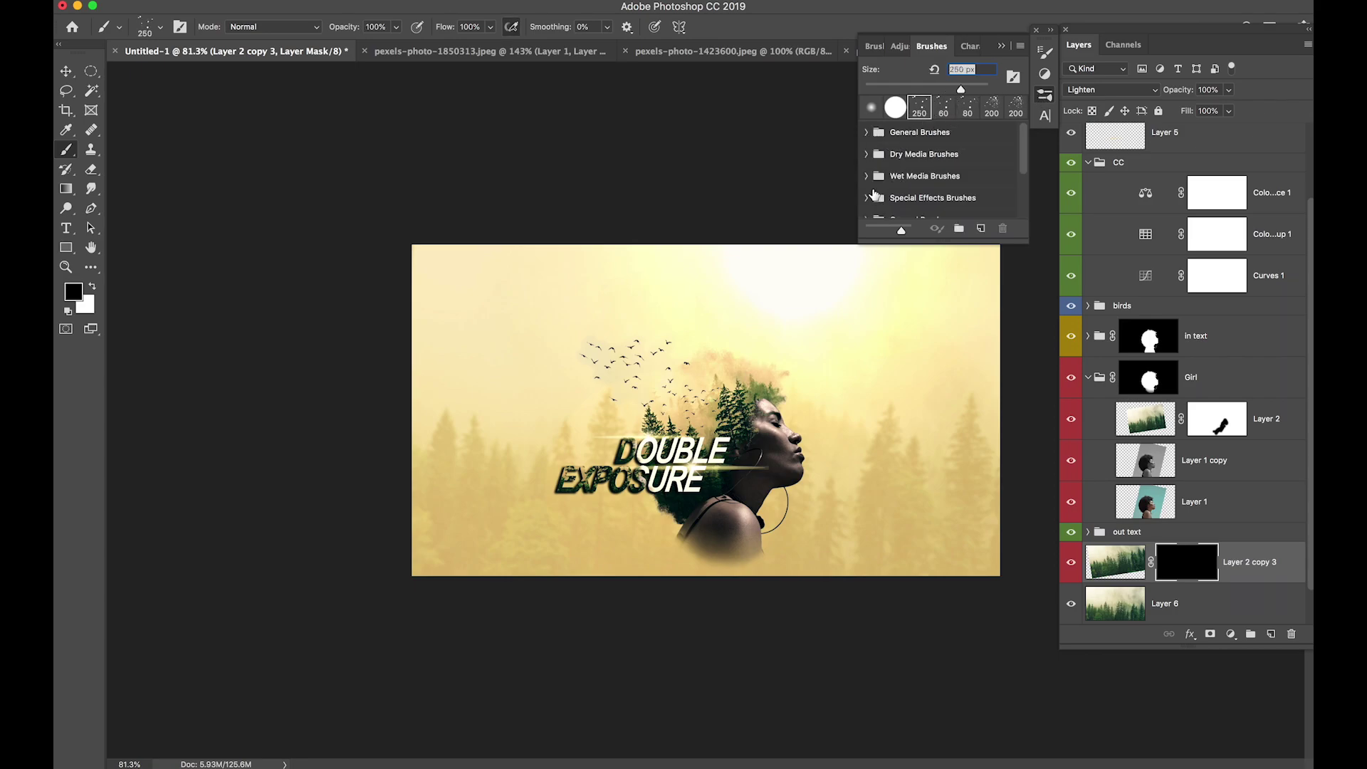
left_click(873, 198)
left_click_drag(1028, 241, 1028, 383)
left_click(944, 236)
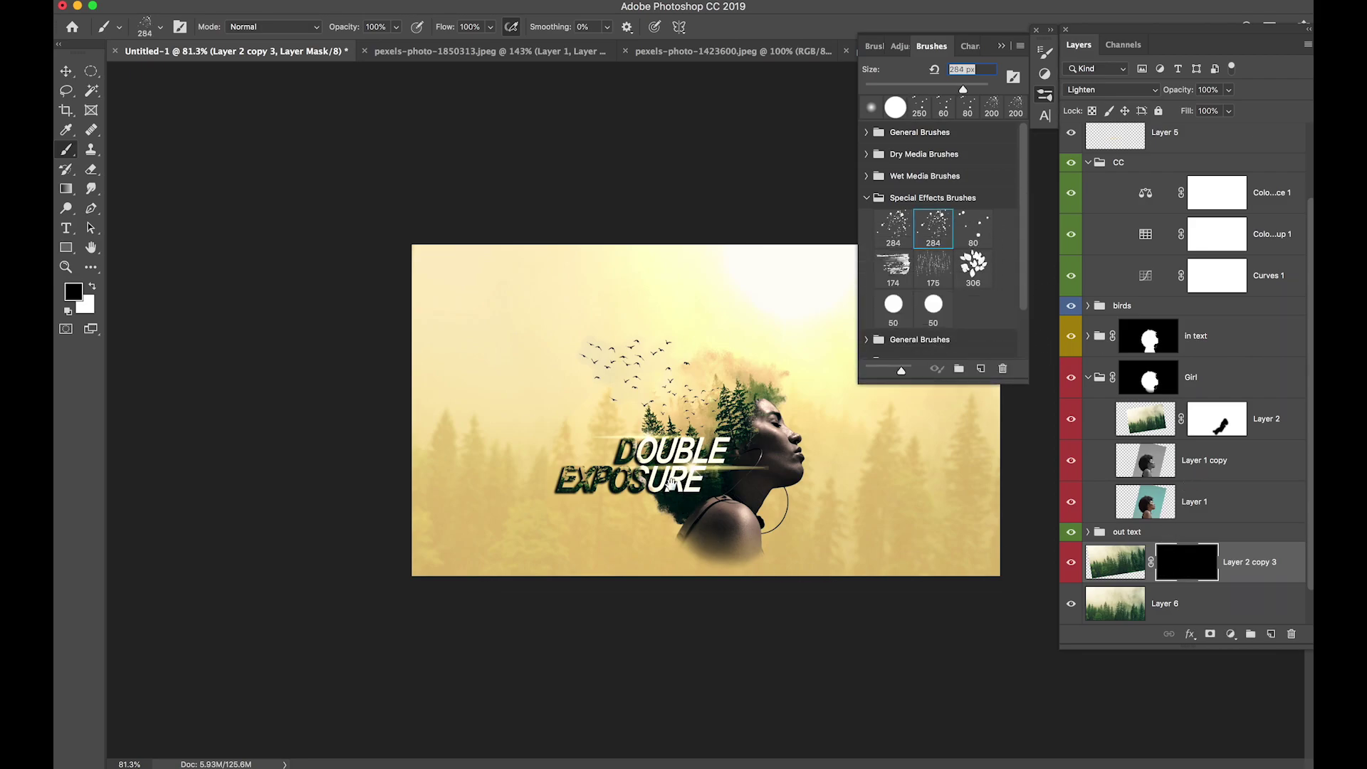
Enlarge the splatter brush to 600 px and stamp white on the black mask beside the woman's neck, below her chin
key("f")
left_click_drag(708, 467, 760, 473)
left_click_drag(760, 472, 657, 446)
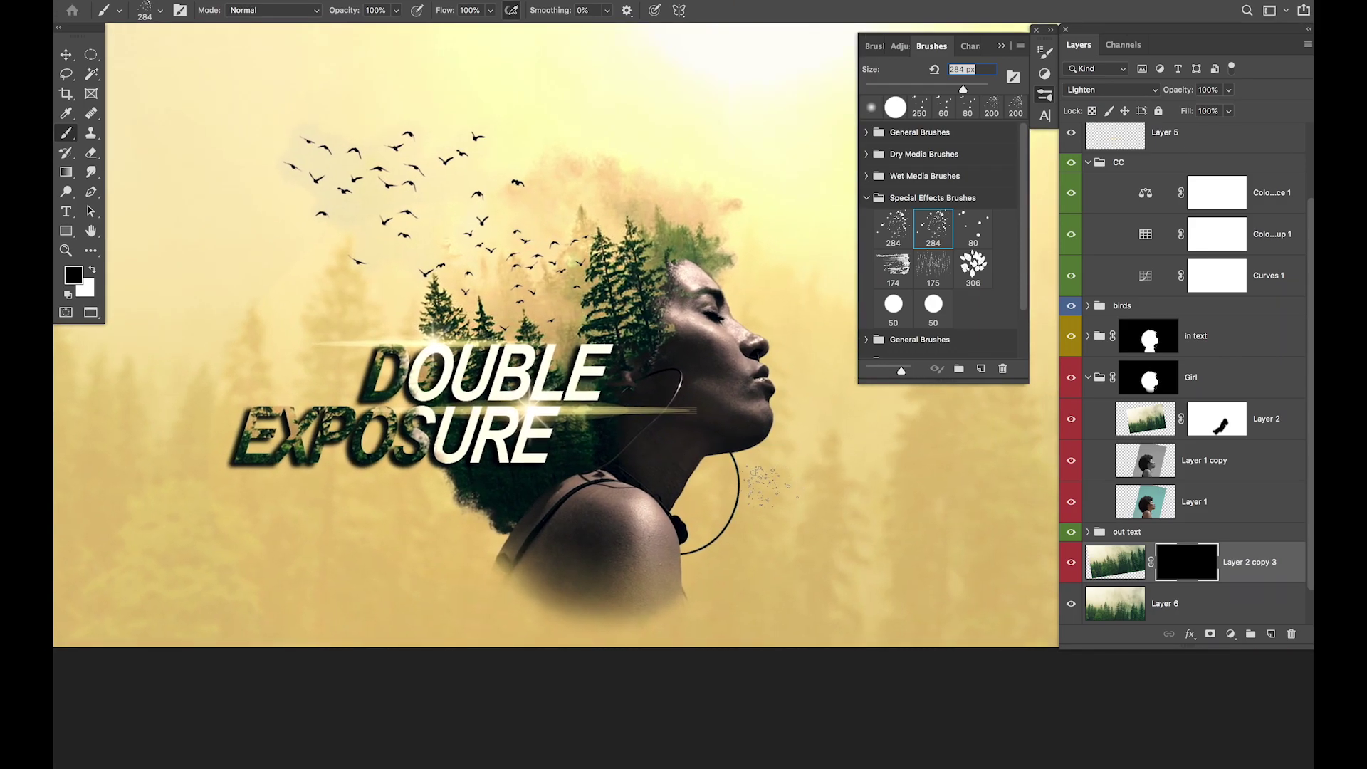
key("x")
key("bracketright")
key("bracketright")
key("bracketright")
key("bracketright")
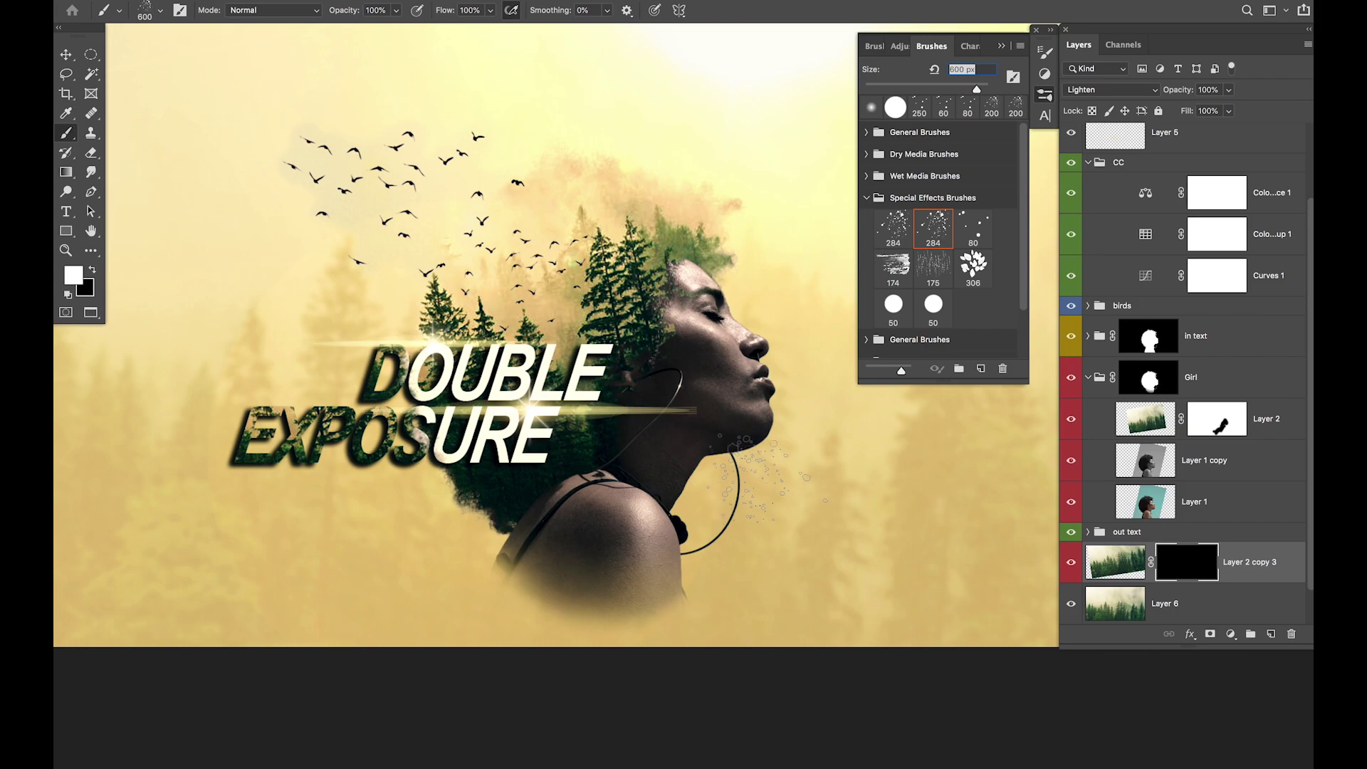
left_click(780, 491)
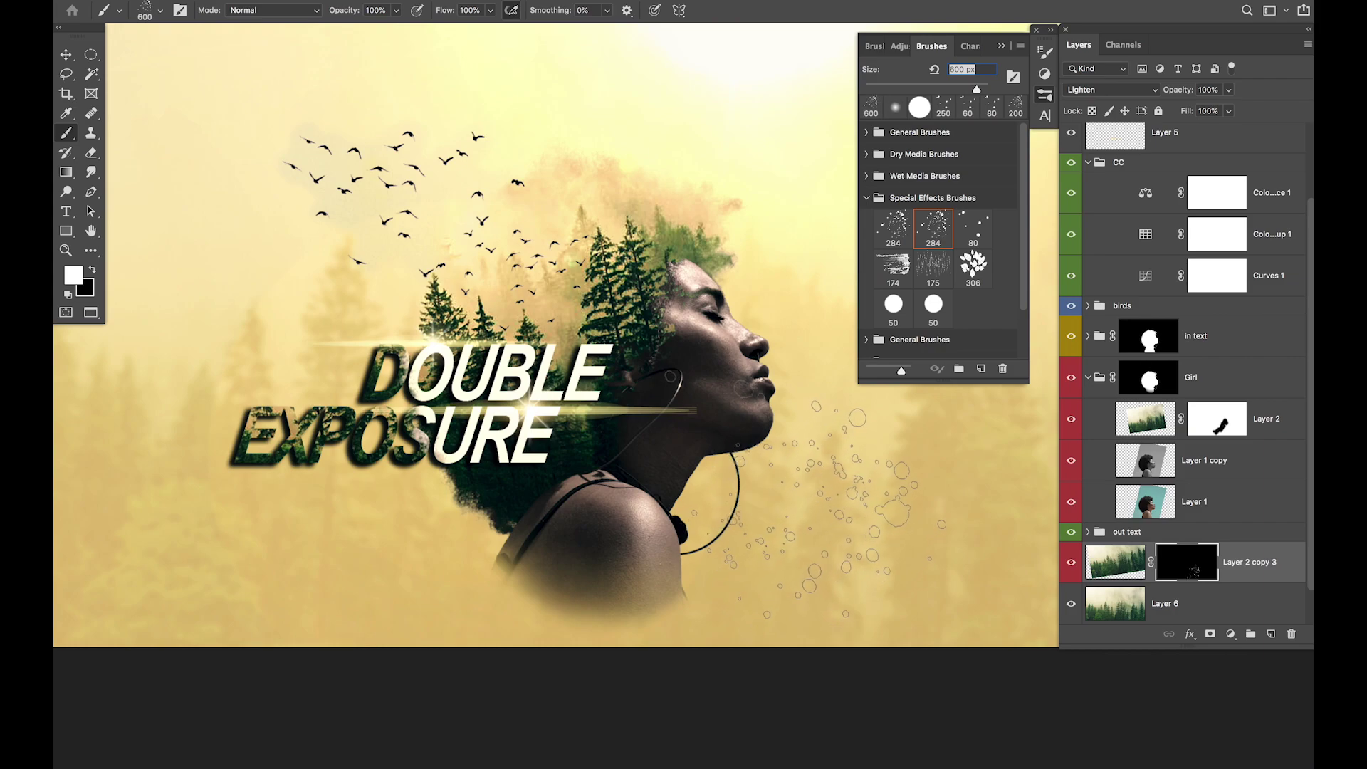
Set the blending mode of the masked splatter layer, Layer 2 copy 3, to Normal
left_click(788, 479, "alt+super")
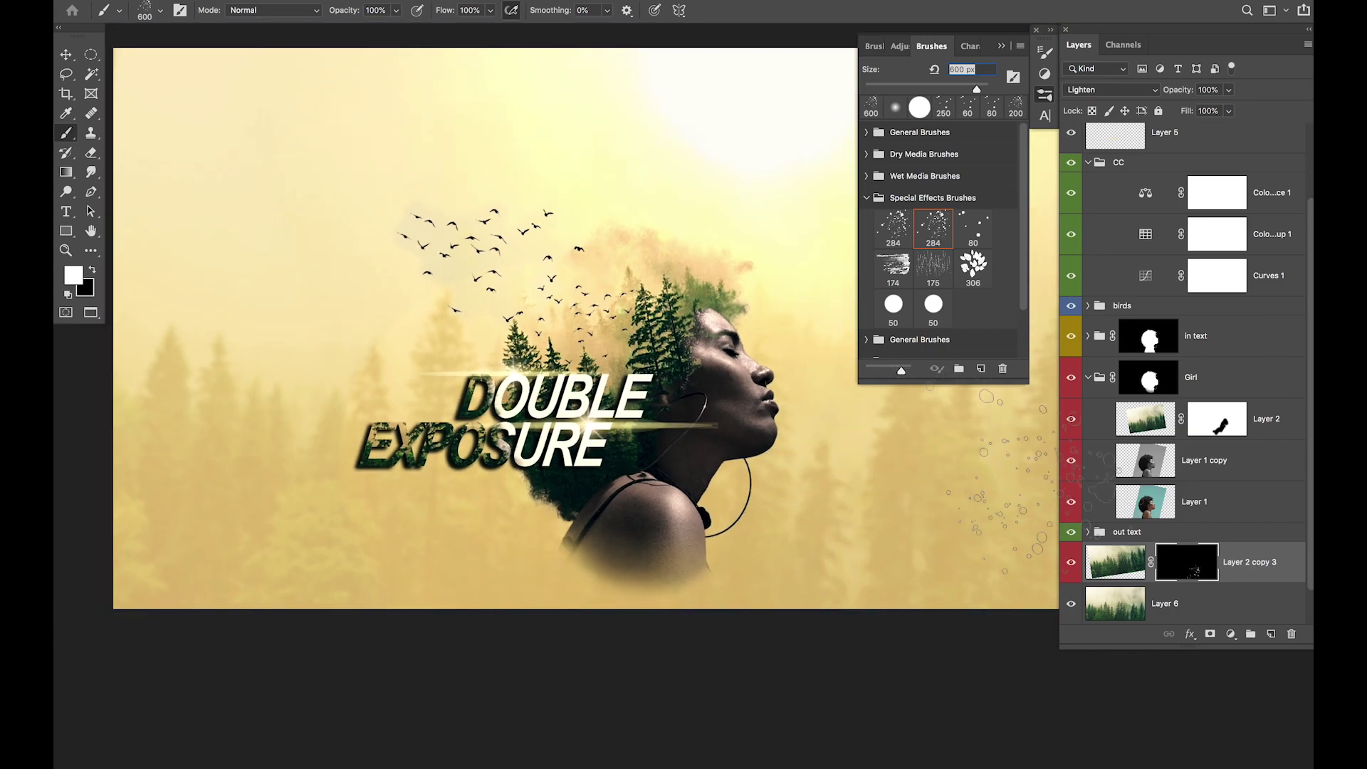
left_click(1115, 91)
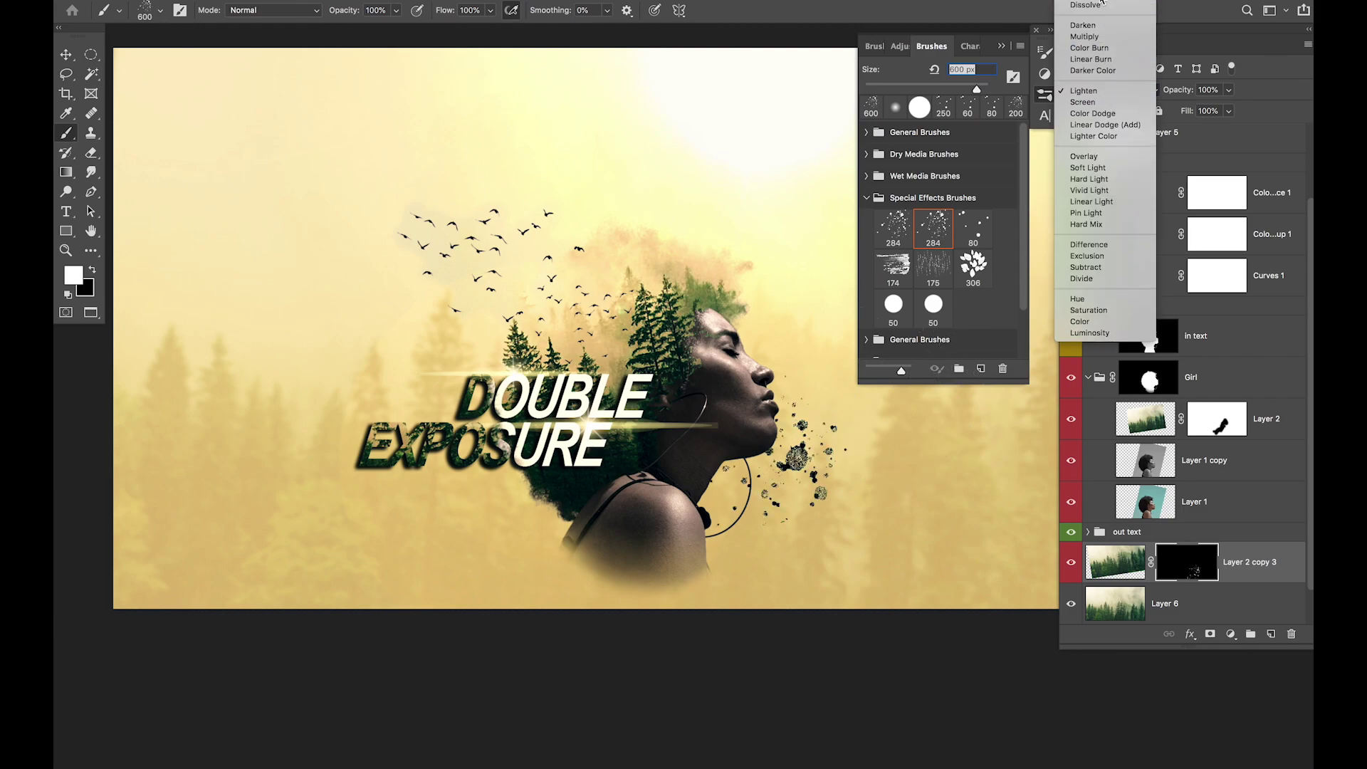
left_click(1083, 58)
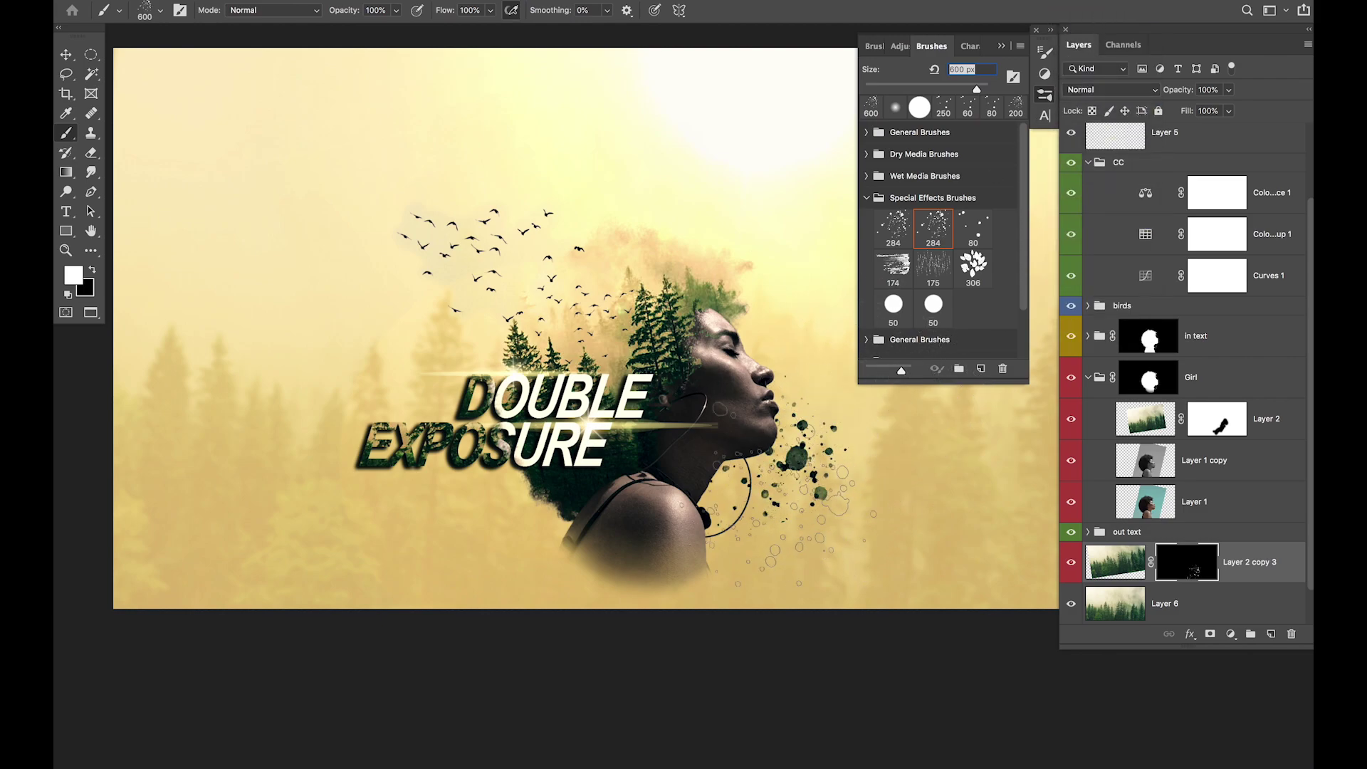
Stamp white splatter on the mask around the title's lower side and beside the neck, adding finer specks with the 80 px splatter brush
left_click(443, 487)
left_click(440, 477)
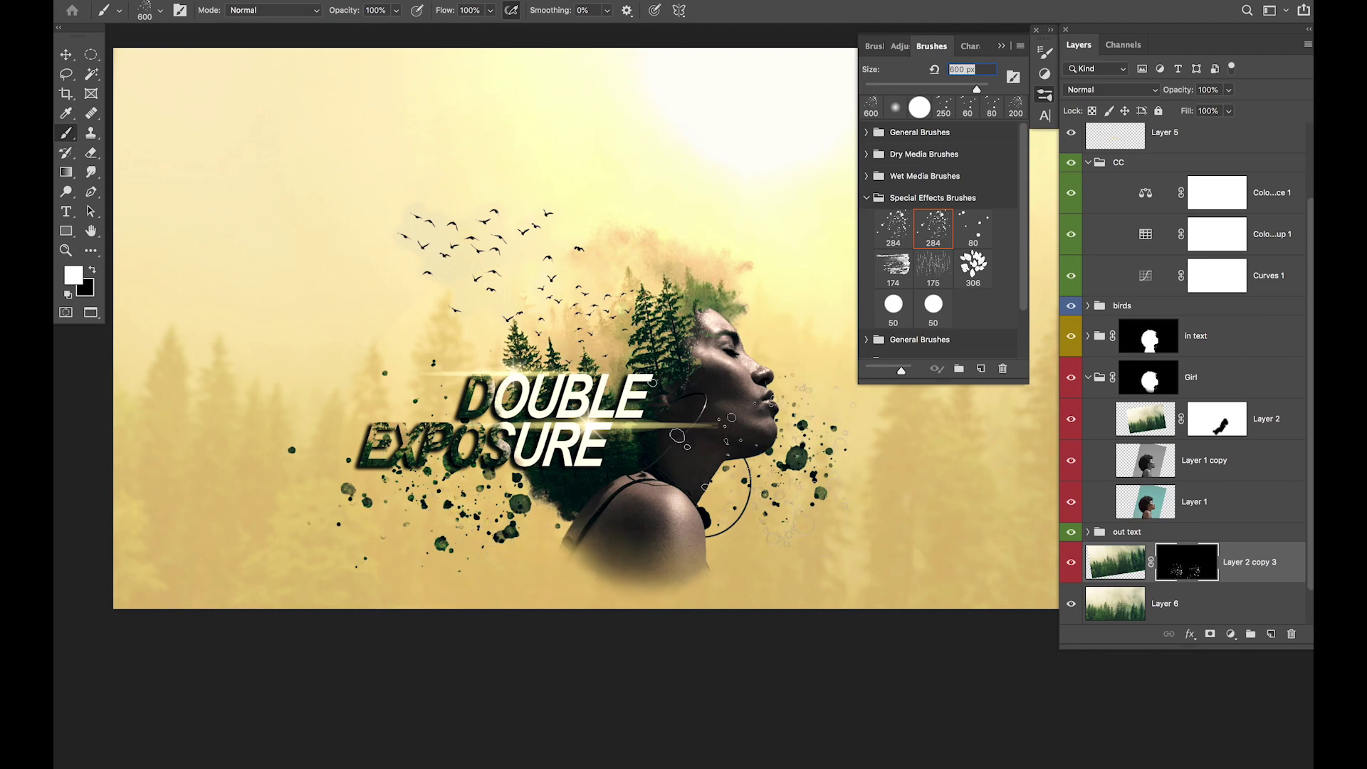
left_click_drag(755, 498, 729, 498)
left_click(973, 228)
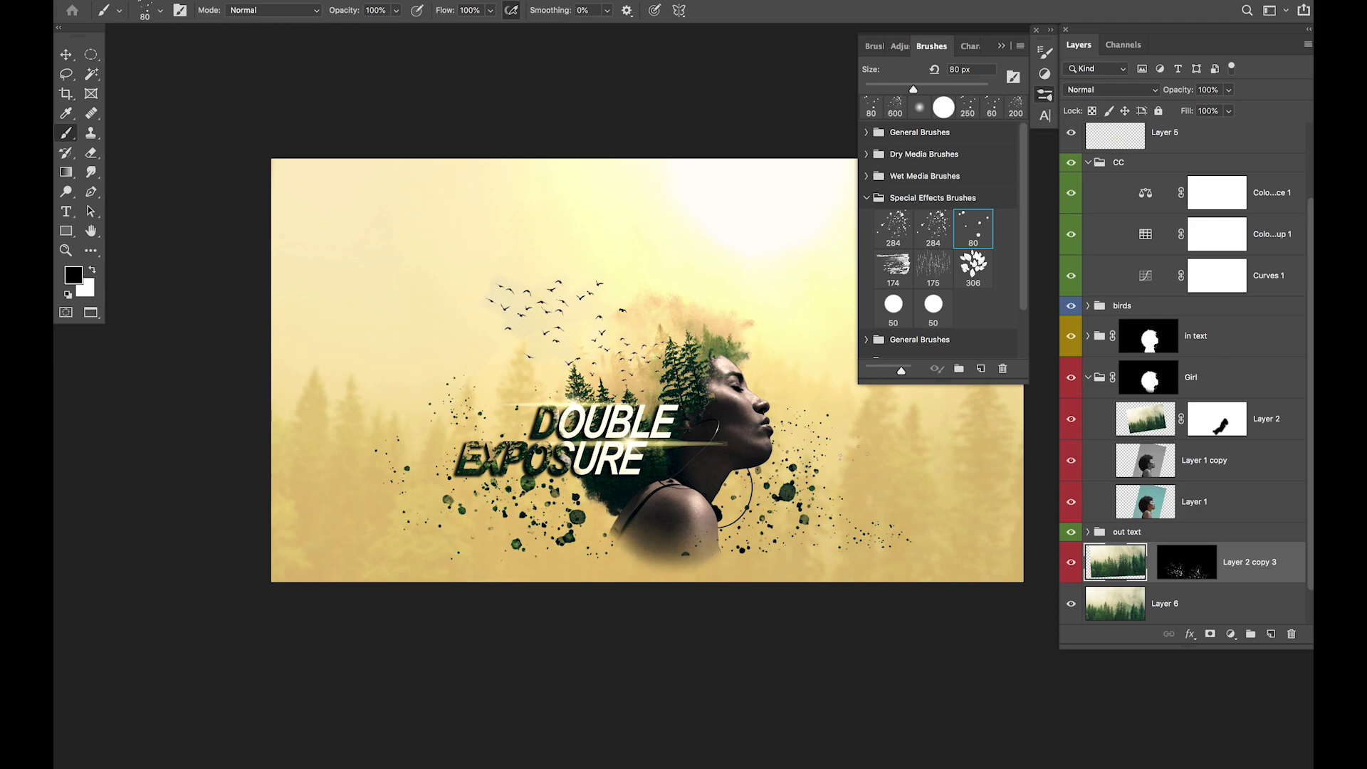
Group Layer 4, Layer 5 copy and Layer 5 into a group named lensflare
left_click(1160, 145)
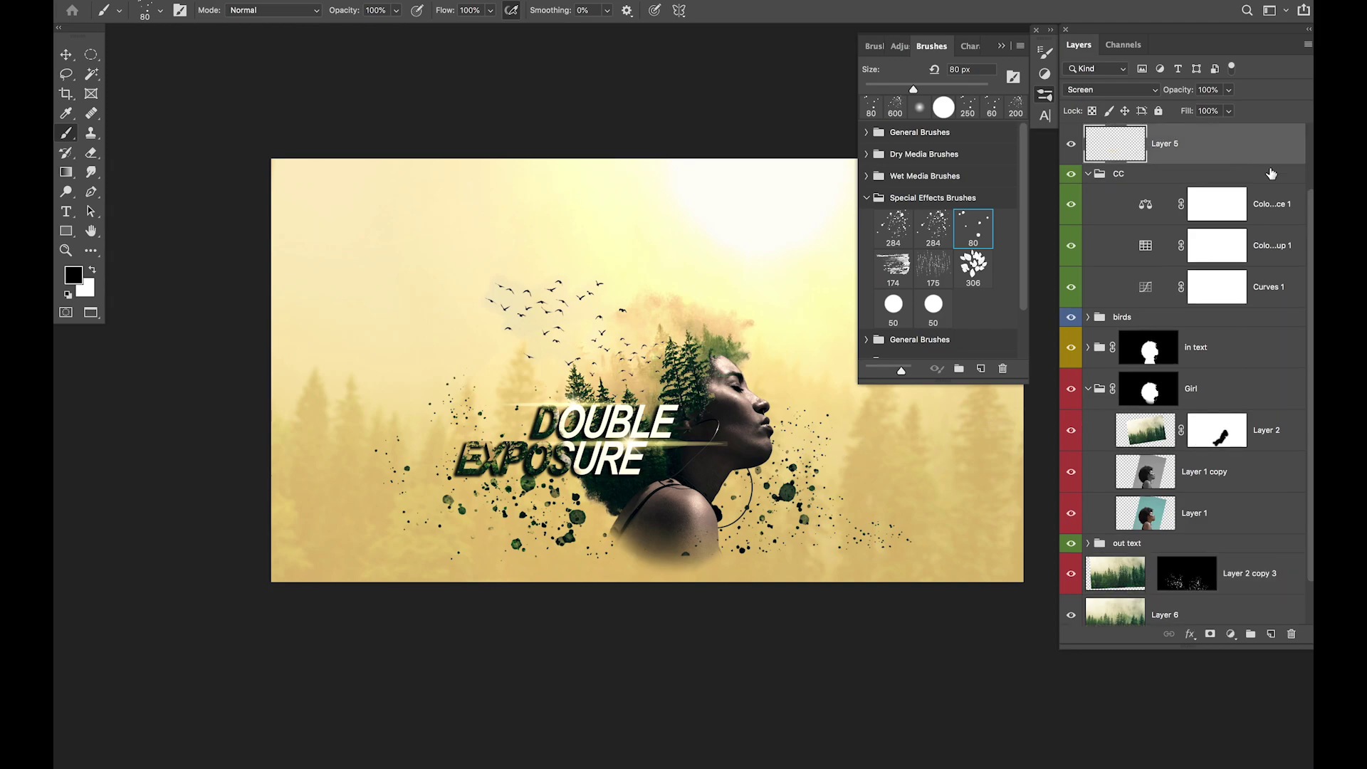
left_click_drag(1312, 213, 1300, 138)
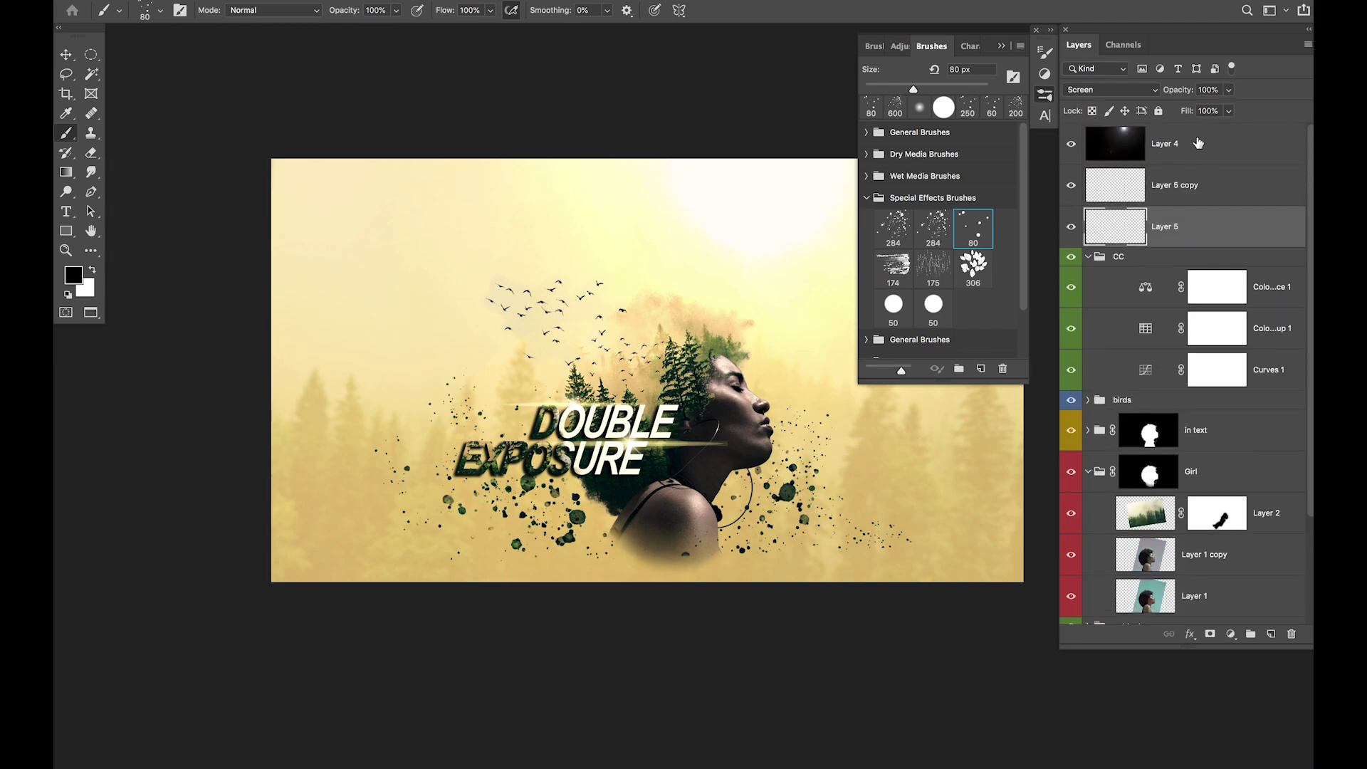
left_click(1182, 153)
left_click(1202, 235, "shift")
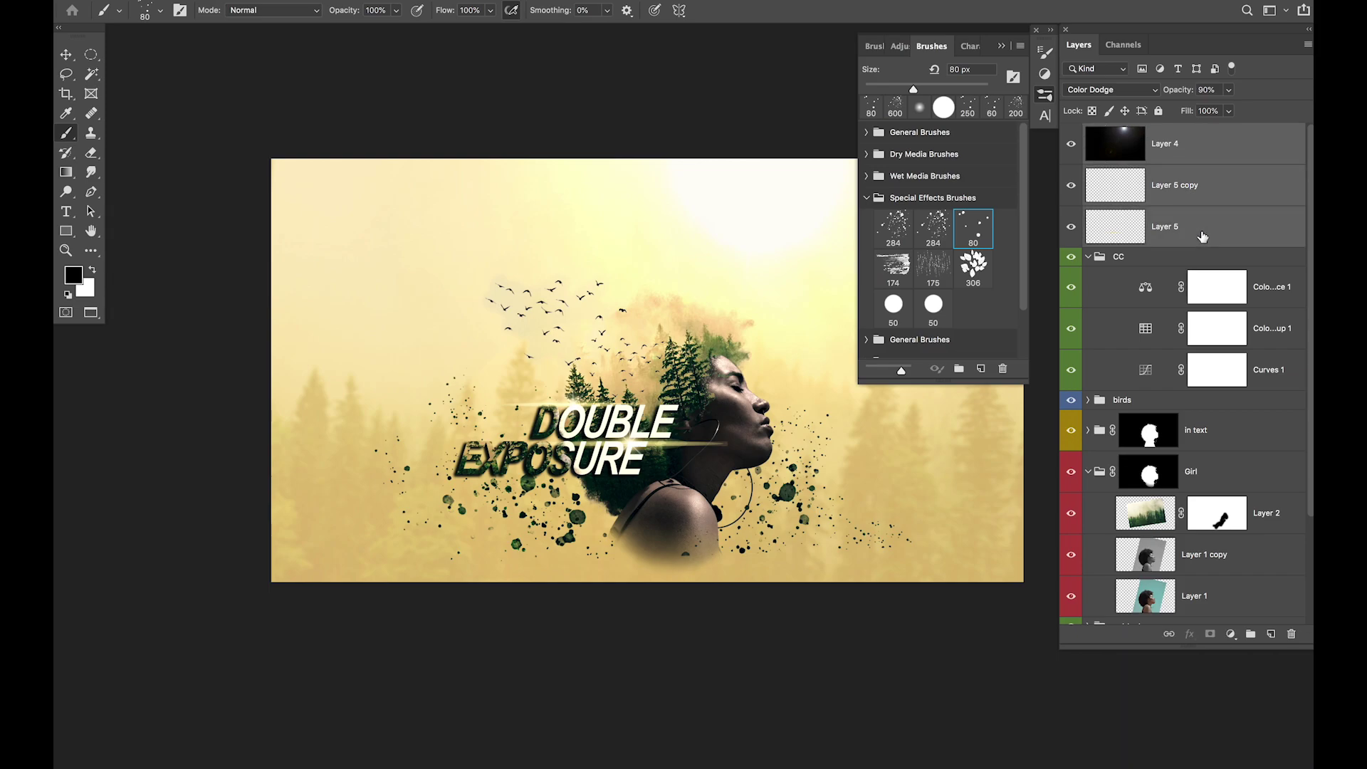
key("ctrl+g")
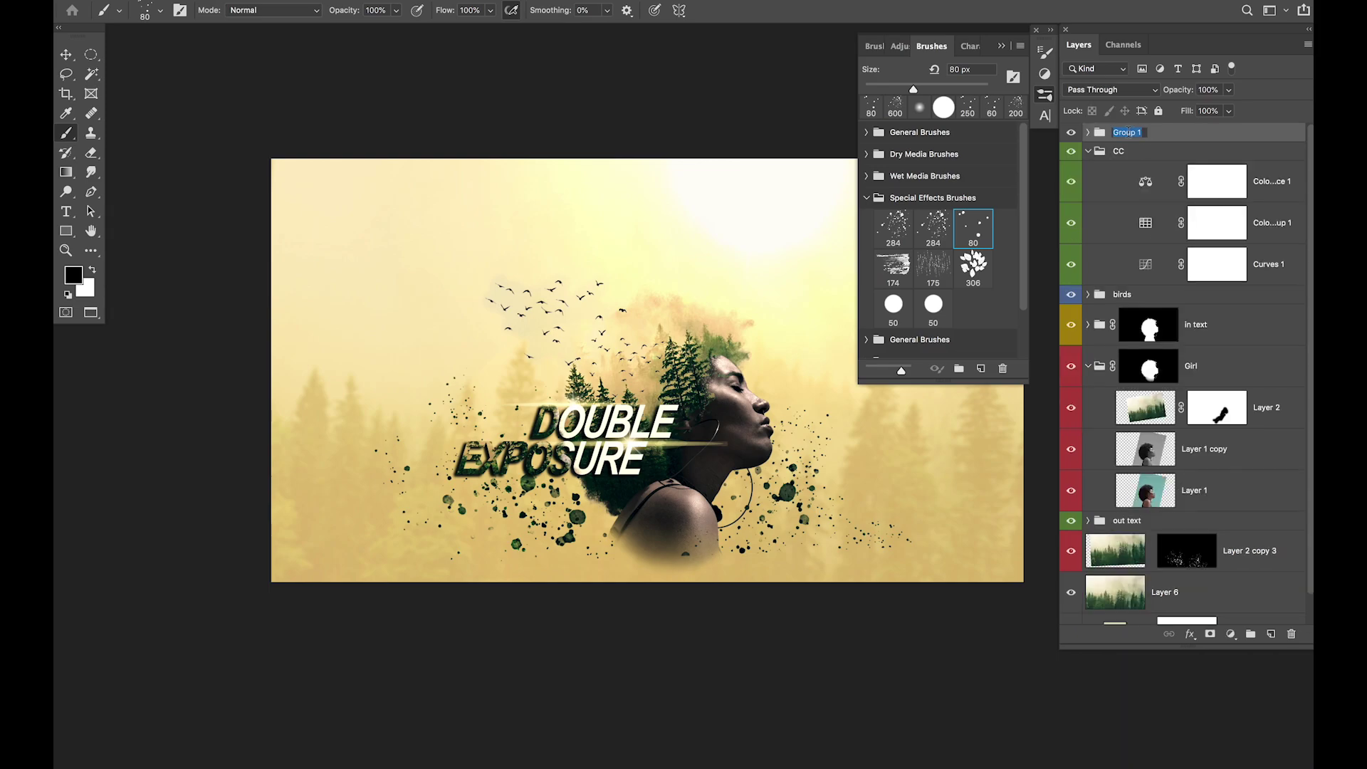
type("lensflare")
key("Return")
Give the lensflare group a yellow colour label and collapse the CC group
right_click(1072, 137)
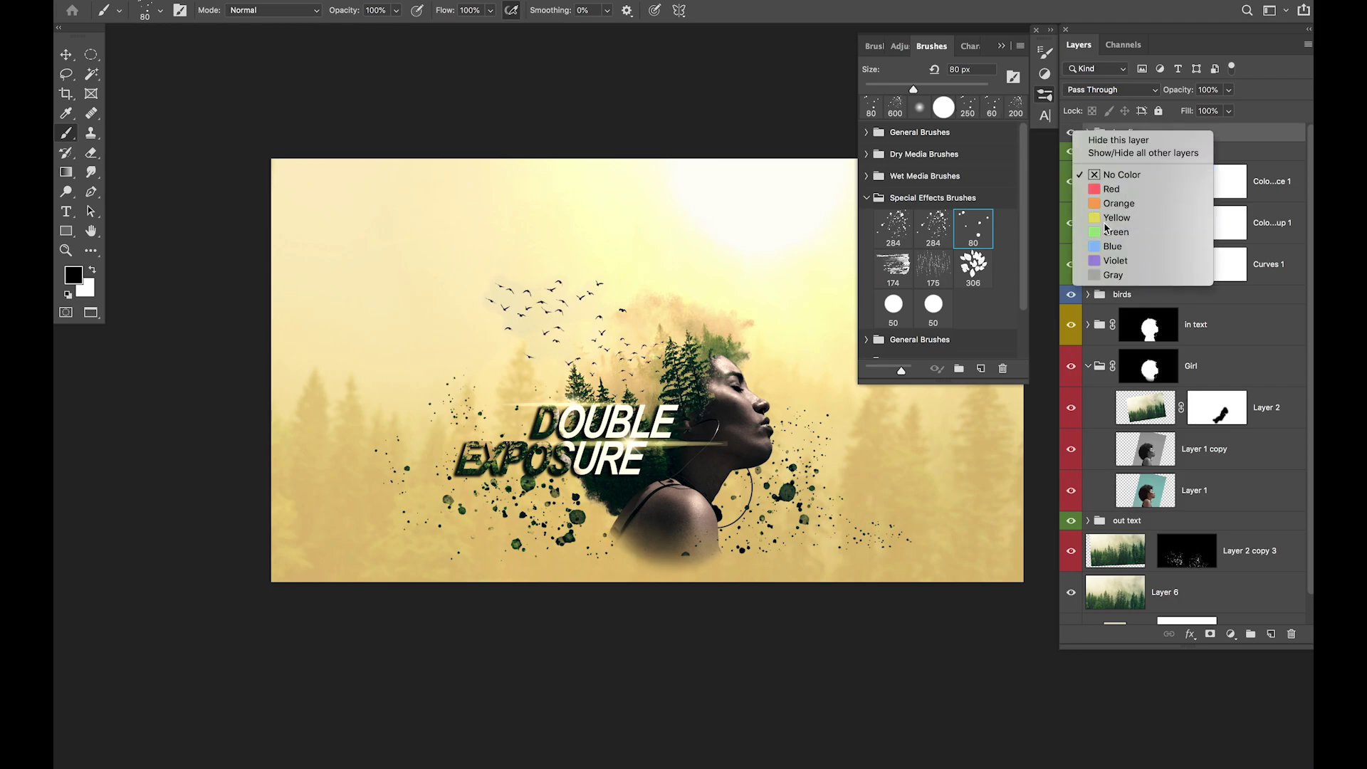
left_click(1089, 225)
left_click(1088, 151)
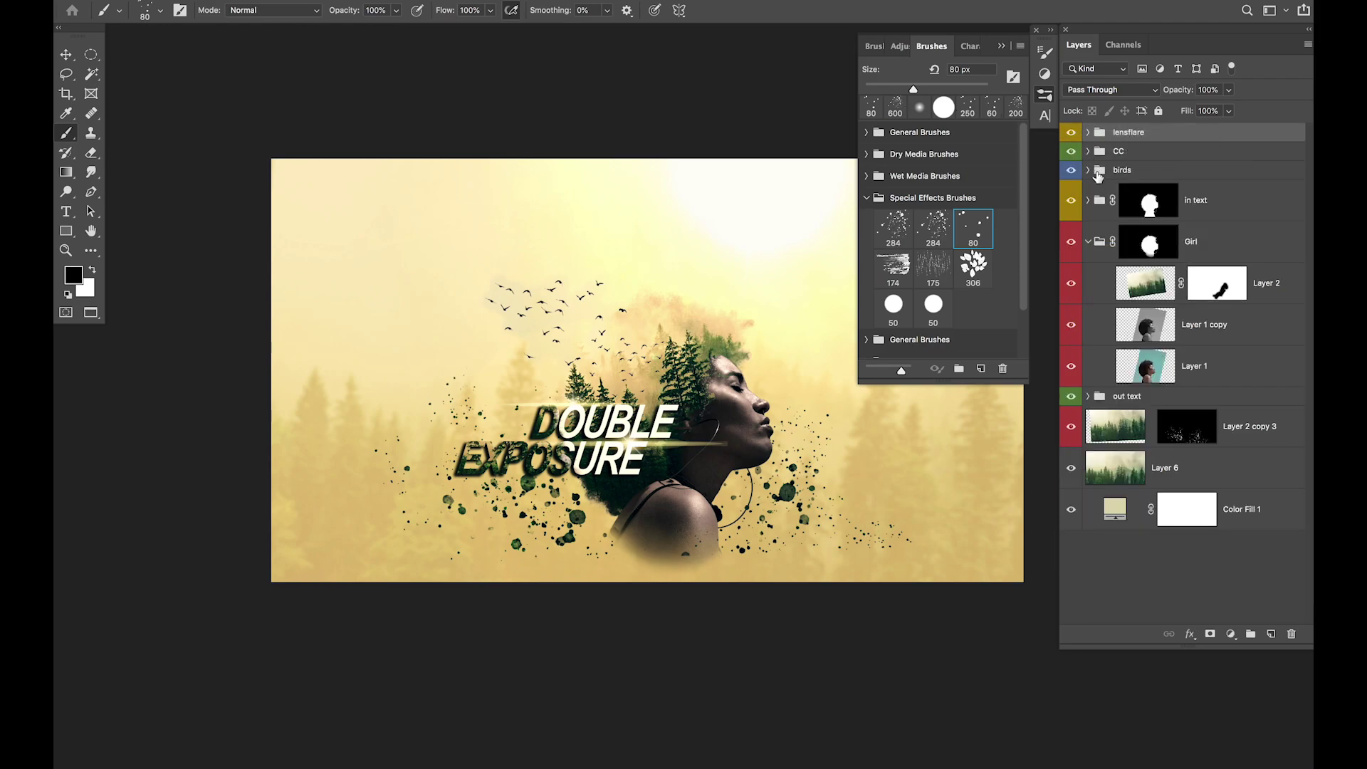
Add a black-filled layer above all groups and mask out a hard-edged 600 px circle at the canvas centre
left_click(1270, 635)
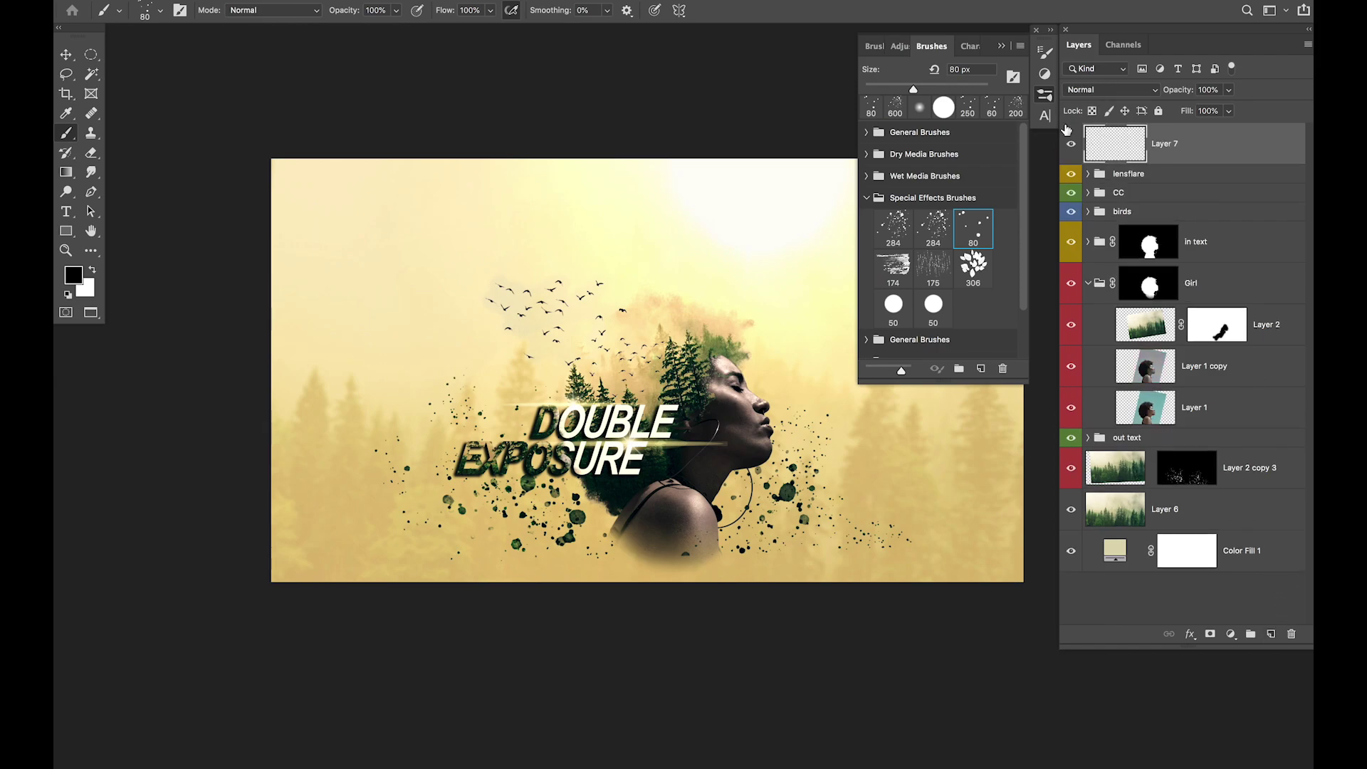
key("alt+BackSpace")
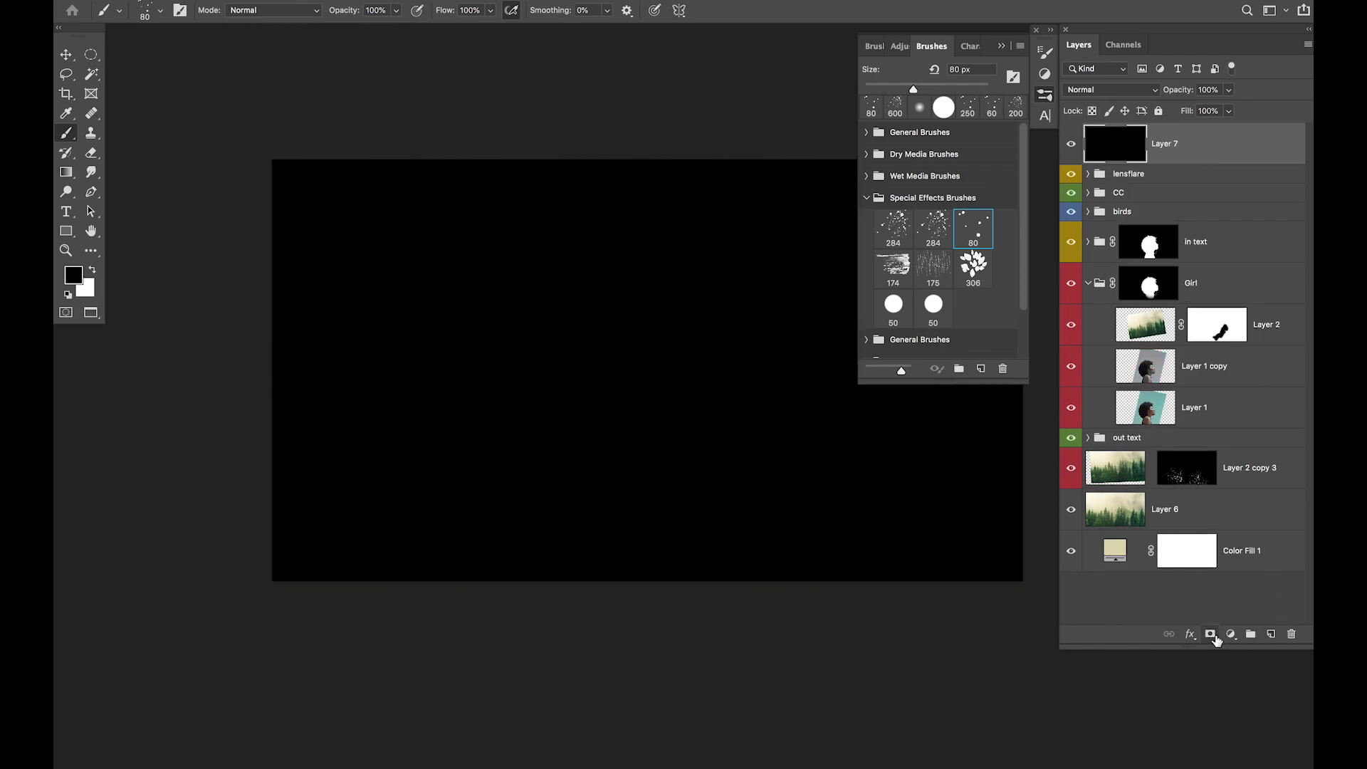
left_click(1211, 634)
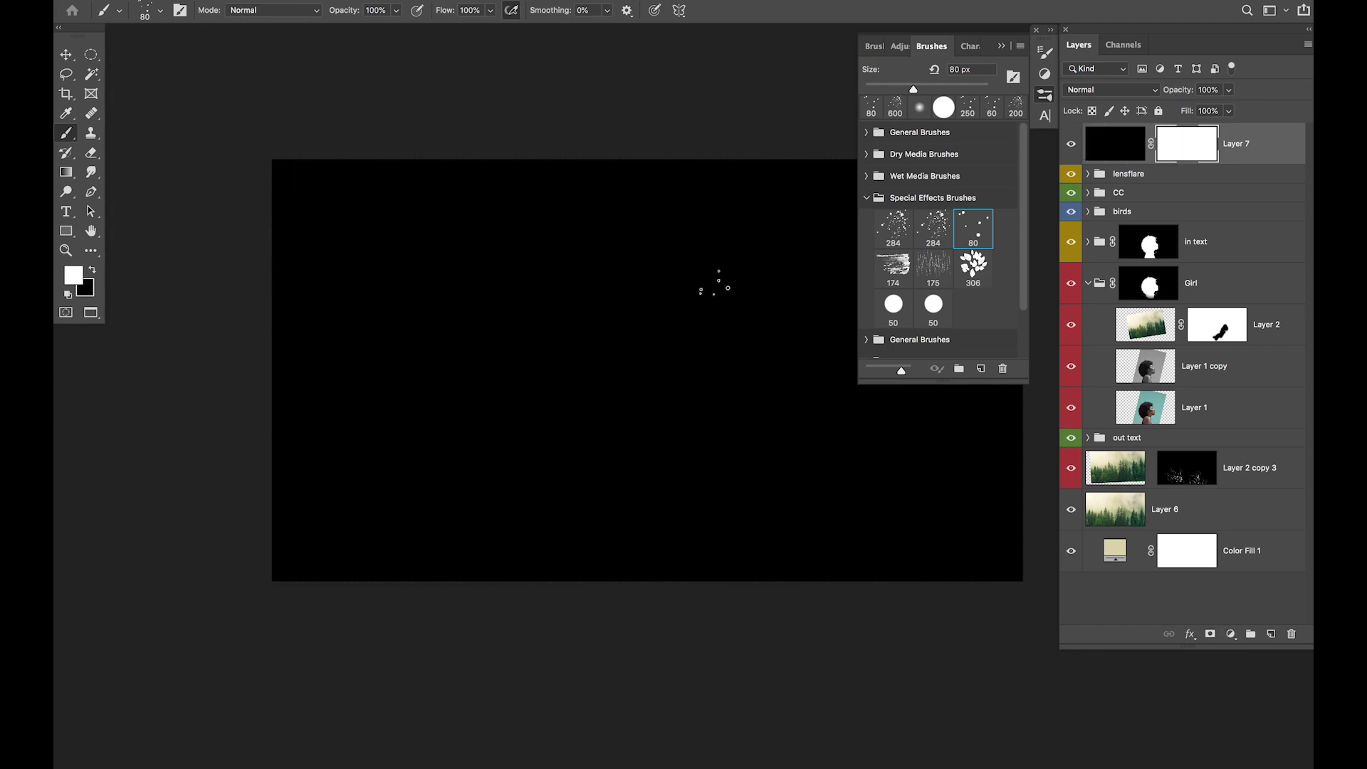
left_click(944, 111)
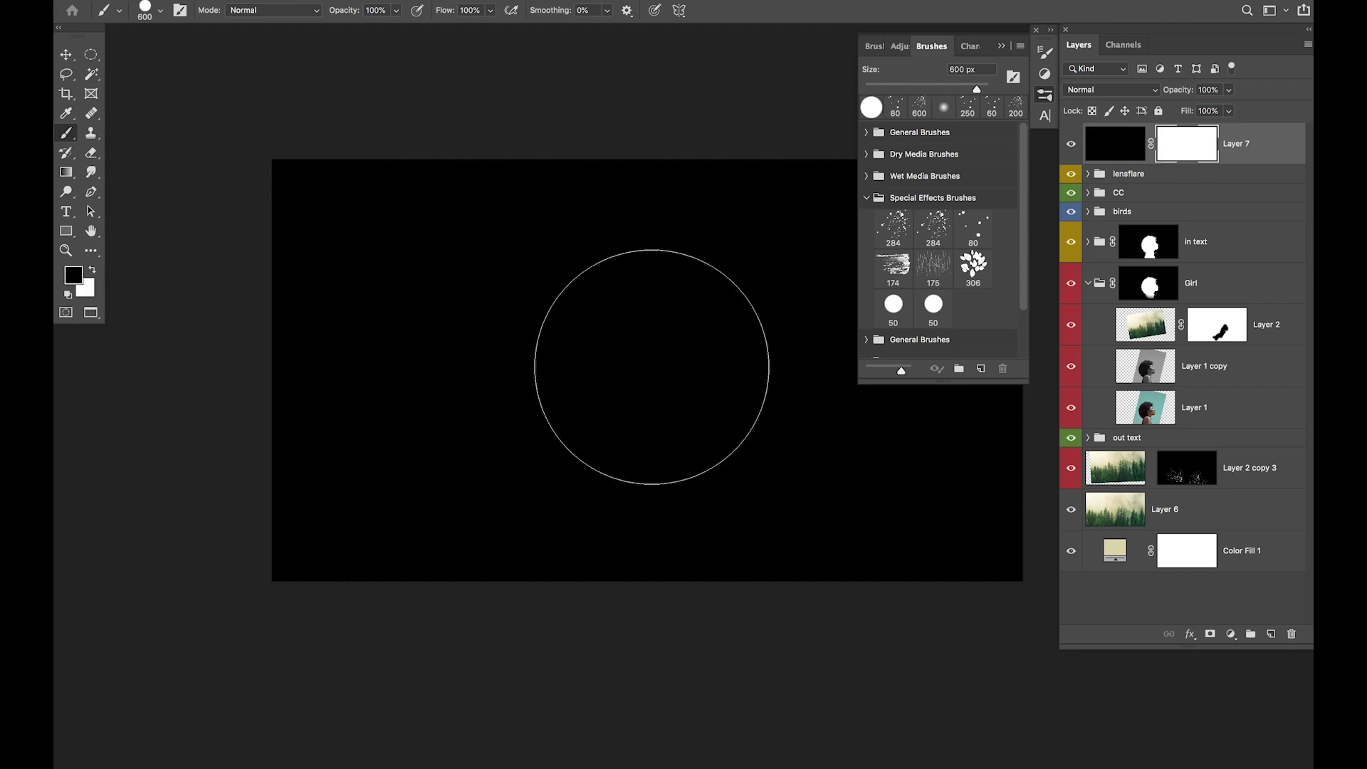
left_click(652, 367)
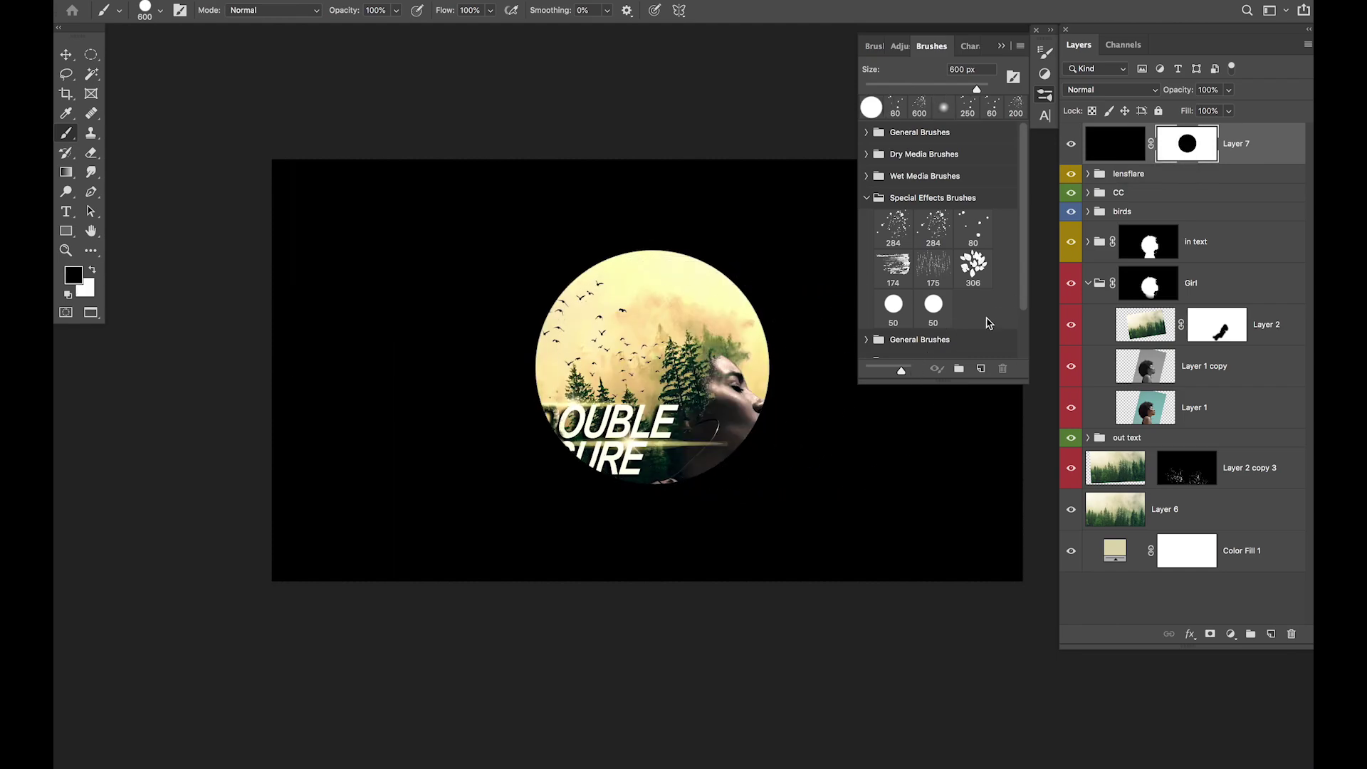
Stretch the black layer and its mask to 235.09% width and 148.11% height so the hole forms a wide ellipse
key("ctrl+t")
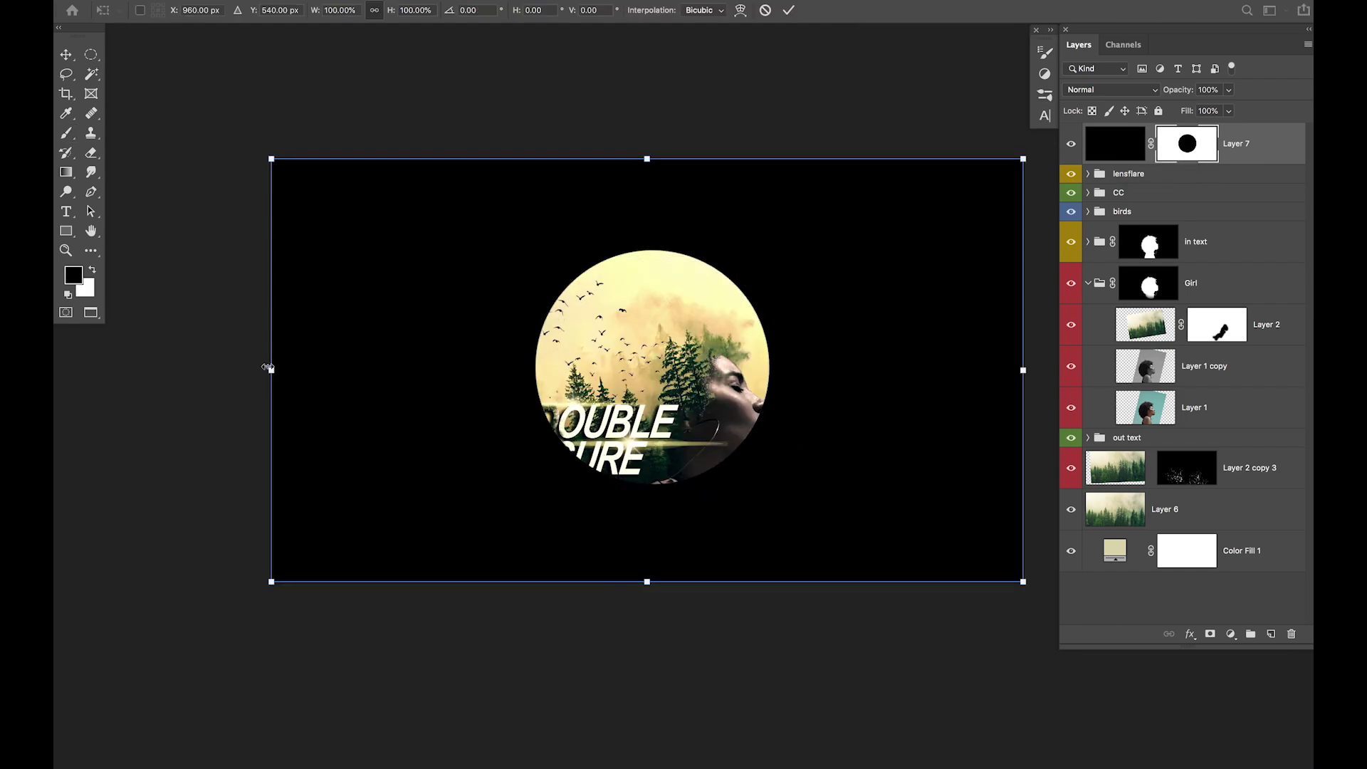
mouse_move(274, 371)
left_mouse_down()
mouse_move(149, 370)
mouse_move(263, 369)
left_mouse_up()
left_click(375, 15)
left_click_drag(316, 10, 427, 11)
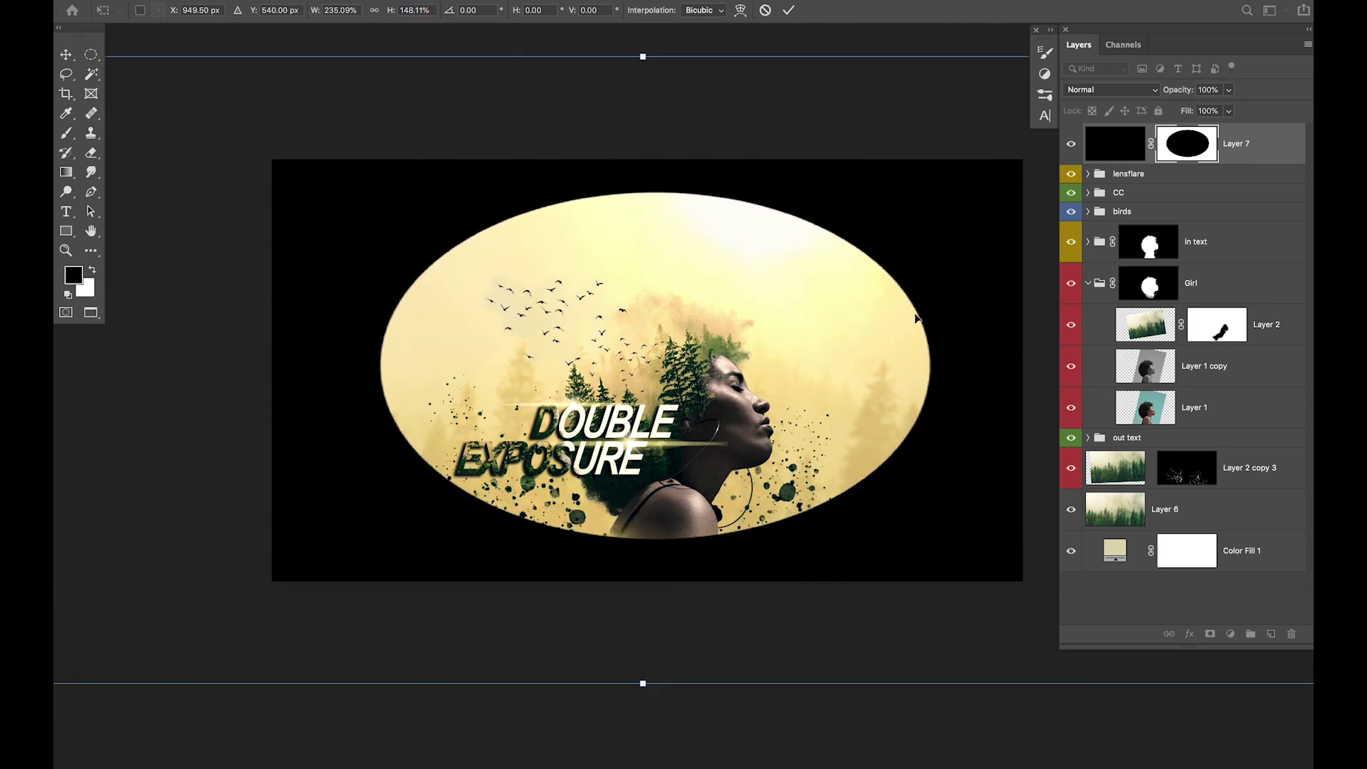
key("Return")
key("b")
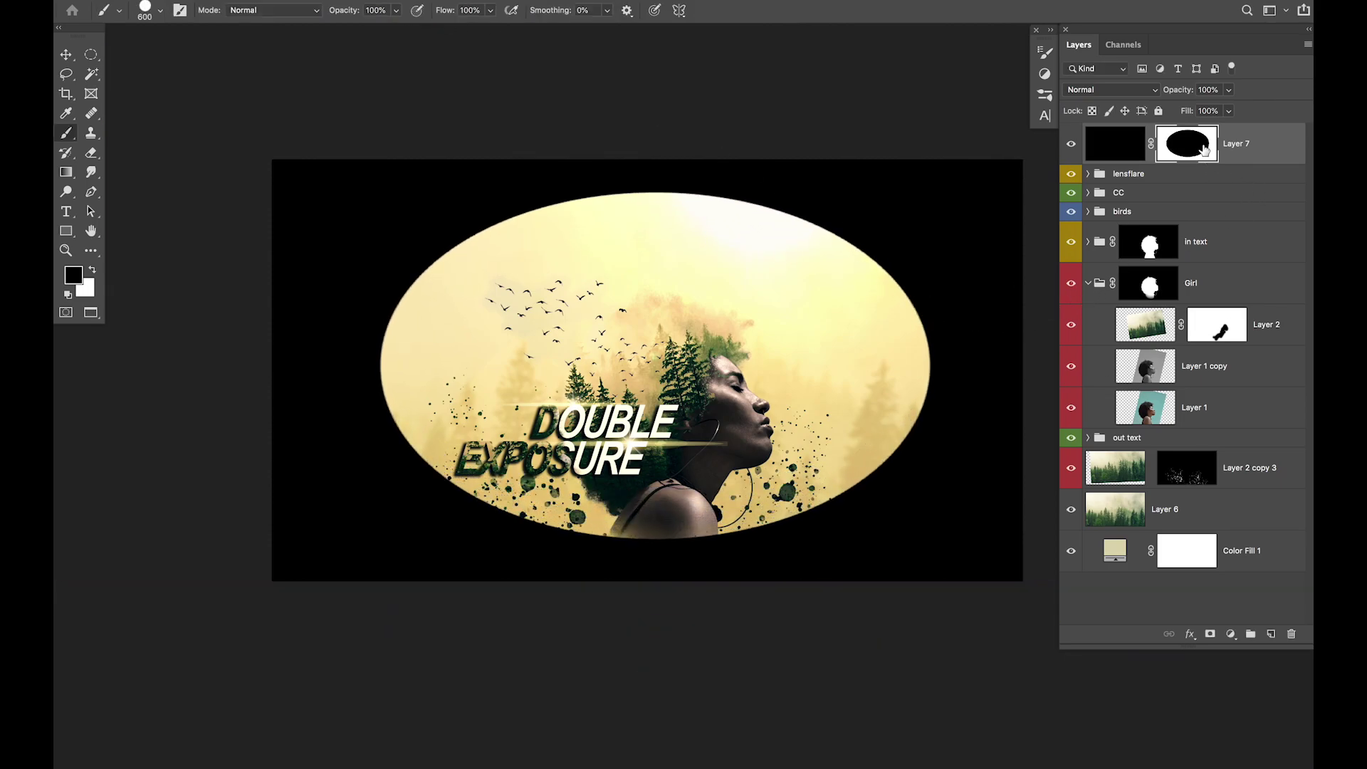
Feather the black layer's elliptical mask by 161.7 px
key("ctrl+alt+r")
left_click_drag(1112, 456, 1243, 467)
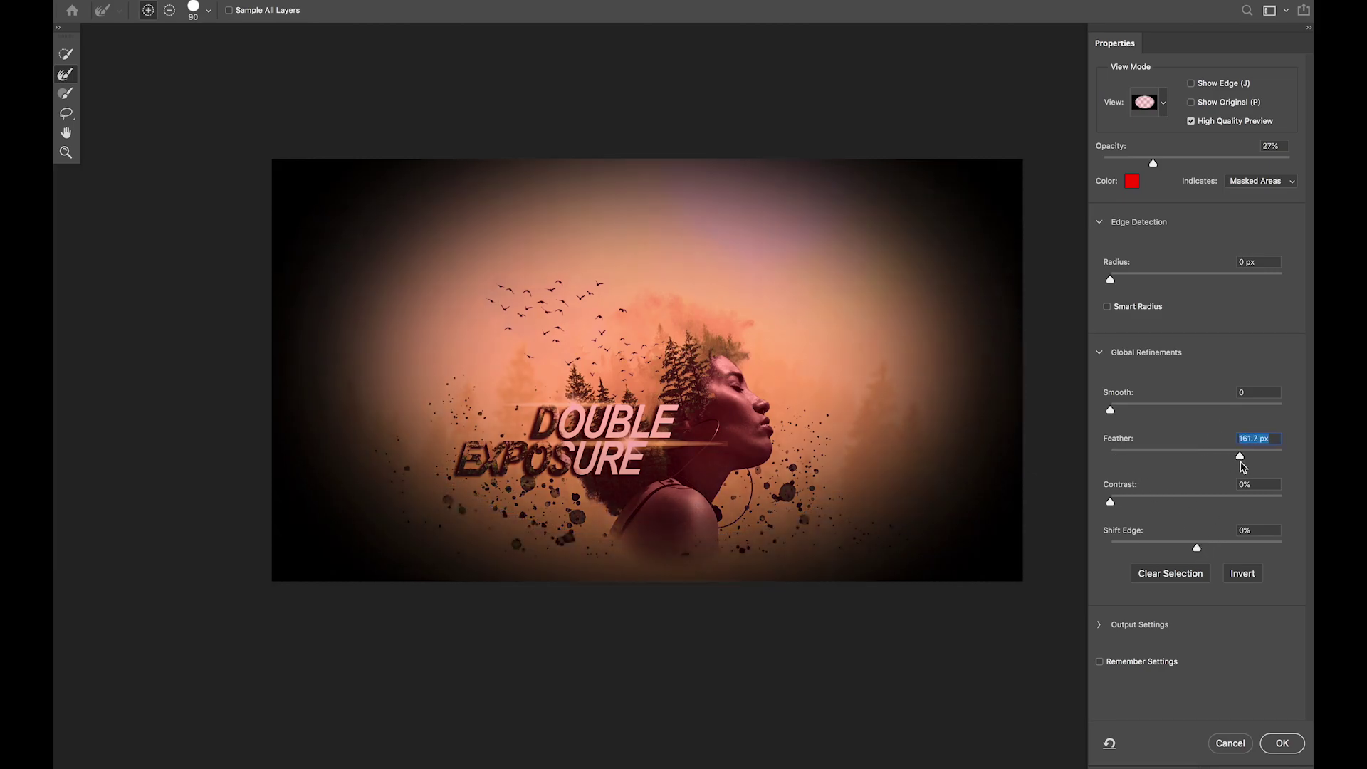
left_click(1283, 743)
Set the vignette layer to Multiply blending with 56% opacity
left_click(1119, 91)
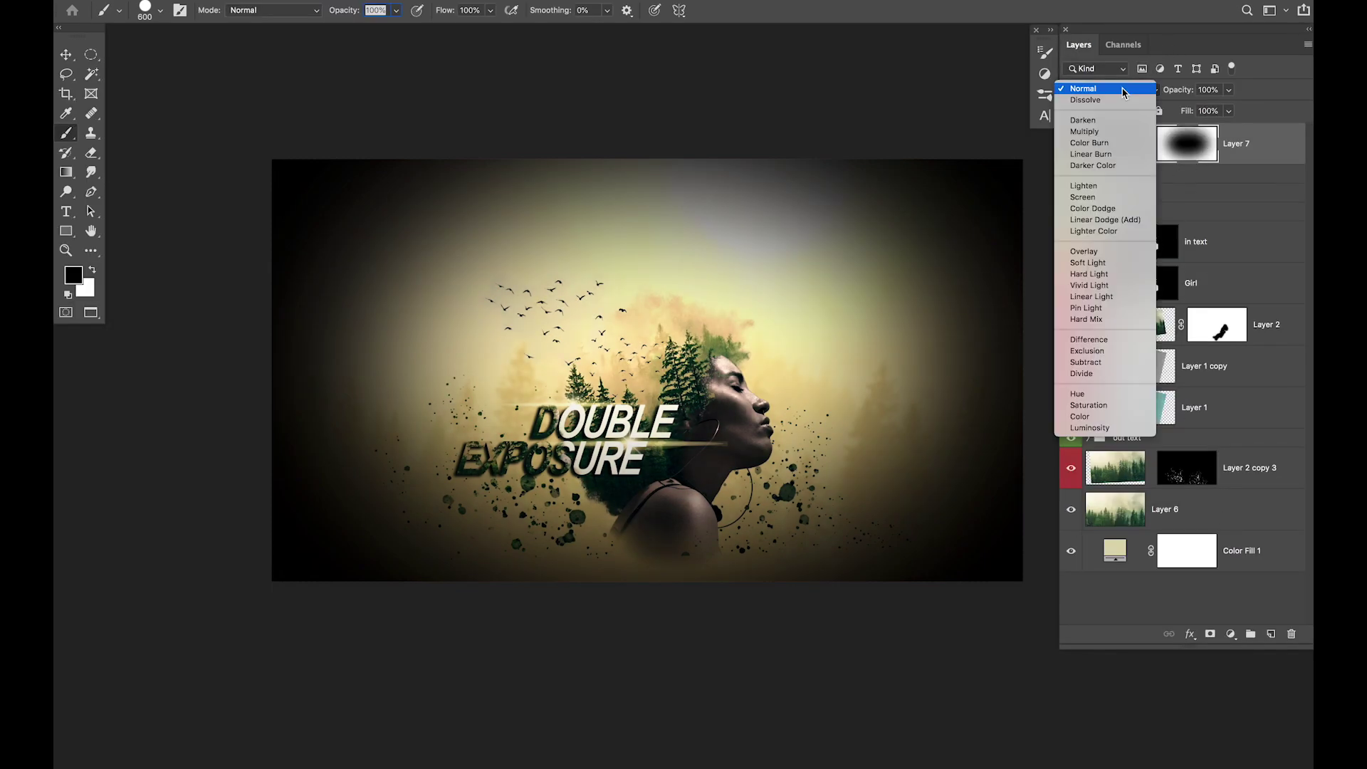
left_click(1084, 124)
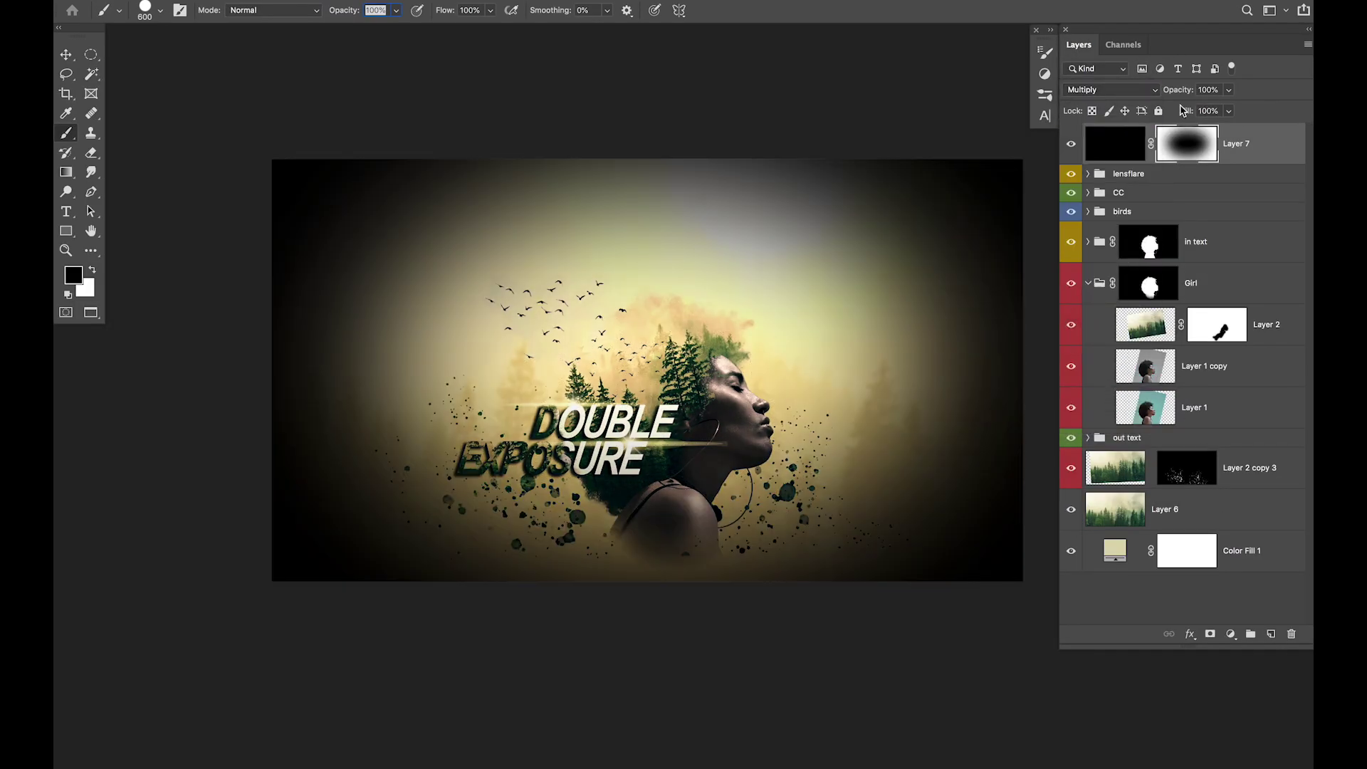
left_click_drag(1185, 91, 1153, 94)
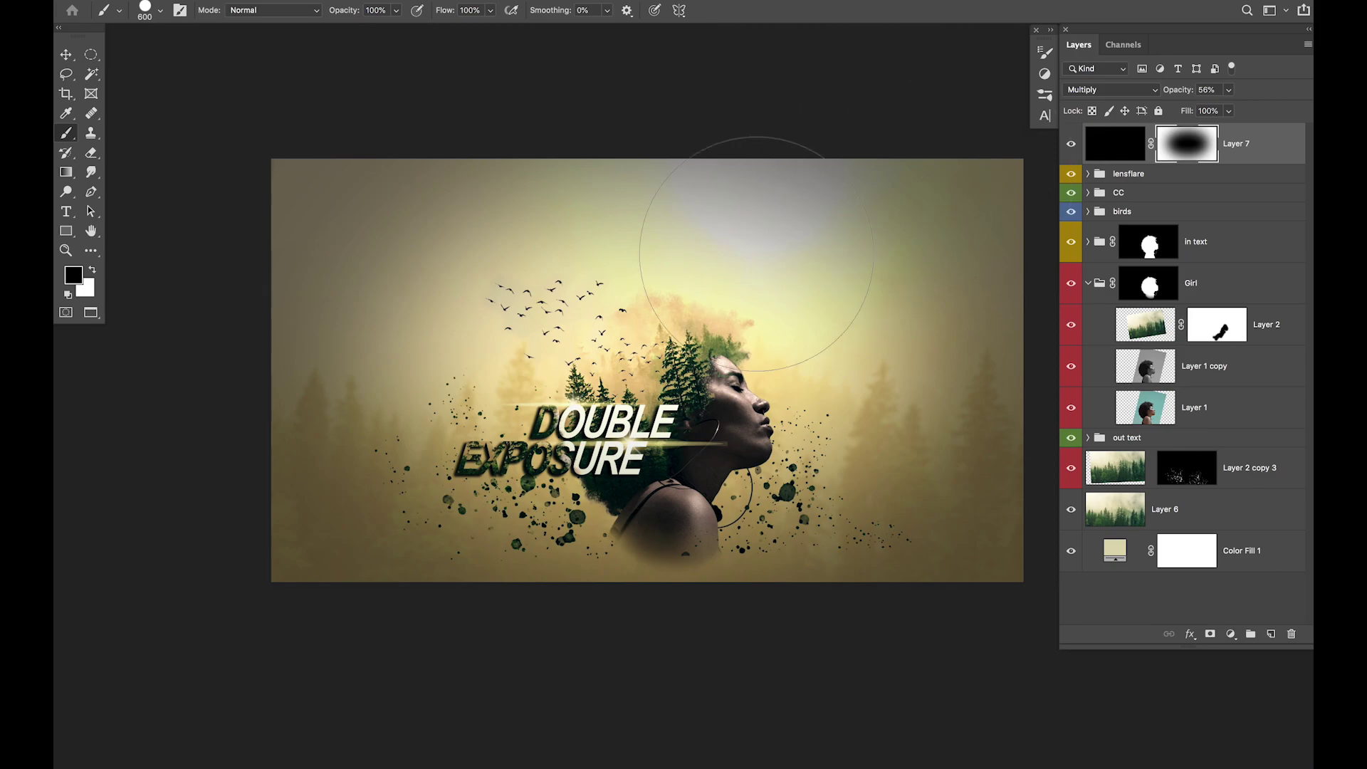
Soften the round brush, enlarge it to 900 px, and paint black on the vignette mask around the woman's head and the trees
right_click(784, 275)
left_click_drag(931, 327, 819, 327)
left_click(140, 582)
key("bracketright")
key("bracketright")
key("bracketright")
left_click(667, 362)
left_click(681, 329)
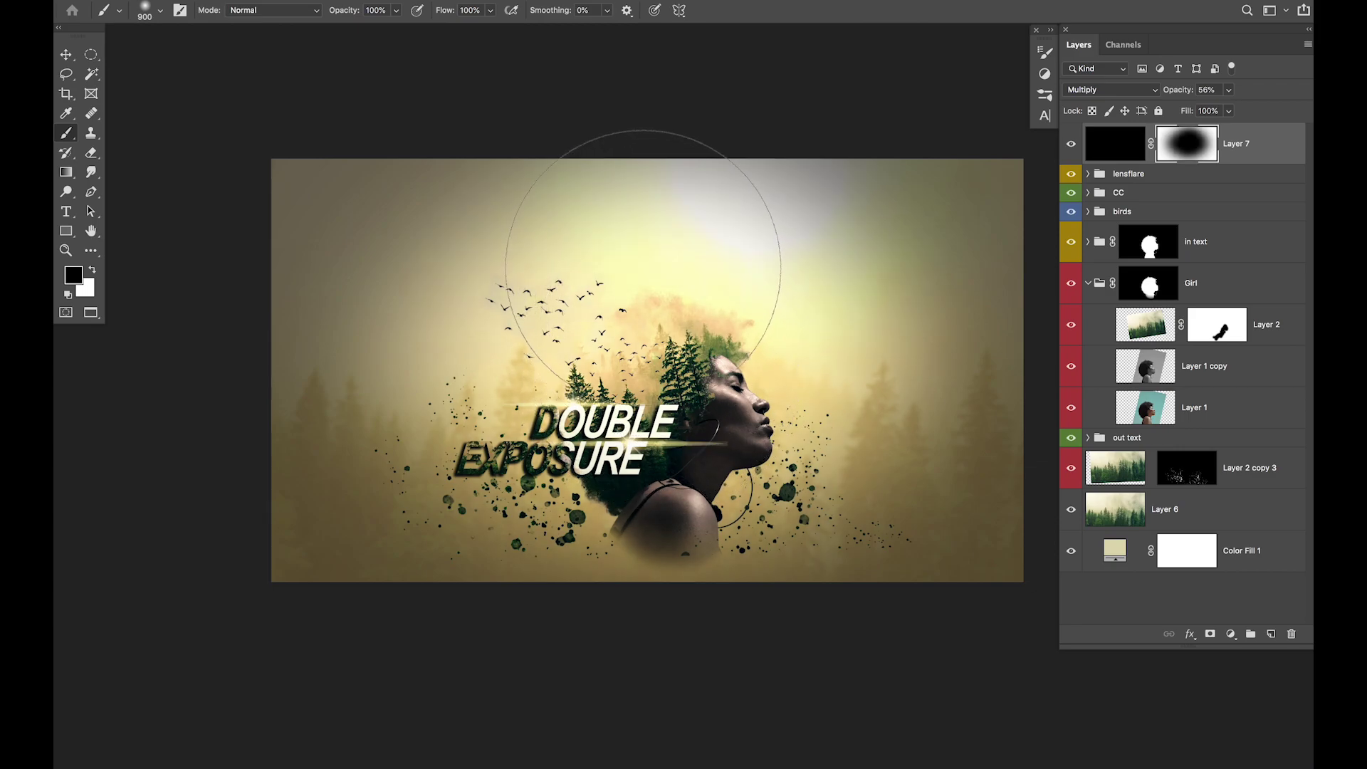
Paint black at 30% brush opacity on the mask over the birds and upper centre, and reduce the vignette layer's opacity to 44%
key("3")
left_click(522, 277)
mouse_move(522, 278)
left_mouse_down()
mouse_move(726, 281)
mouse_move(787, 308)
mouse_move(627, 273)
mouse_move(663, 276)
left_mouse_up()
left_click_drag(1185, 91, 1175, 90)
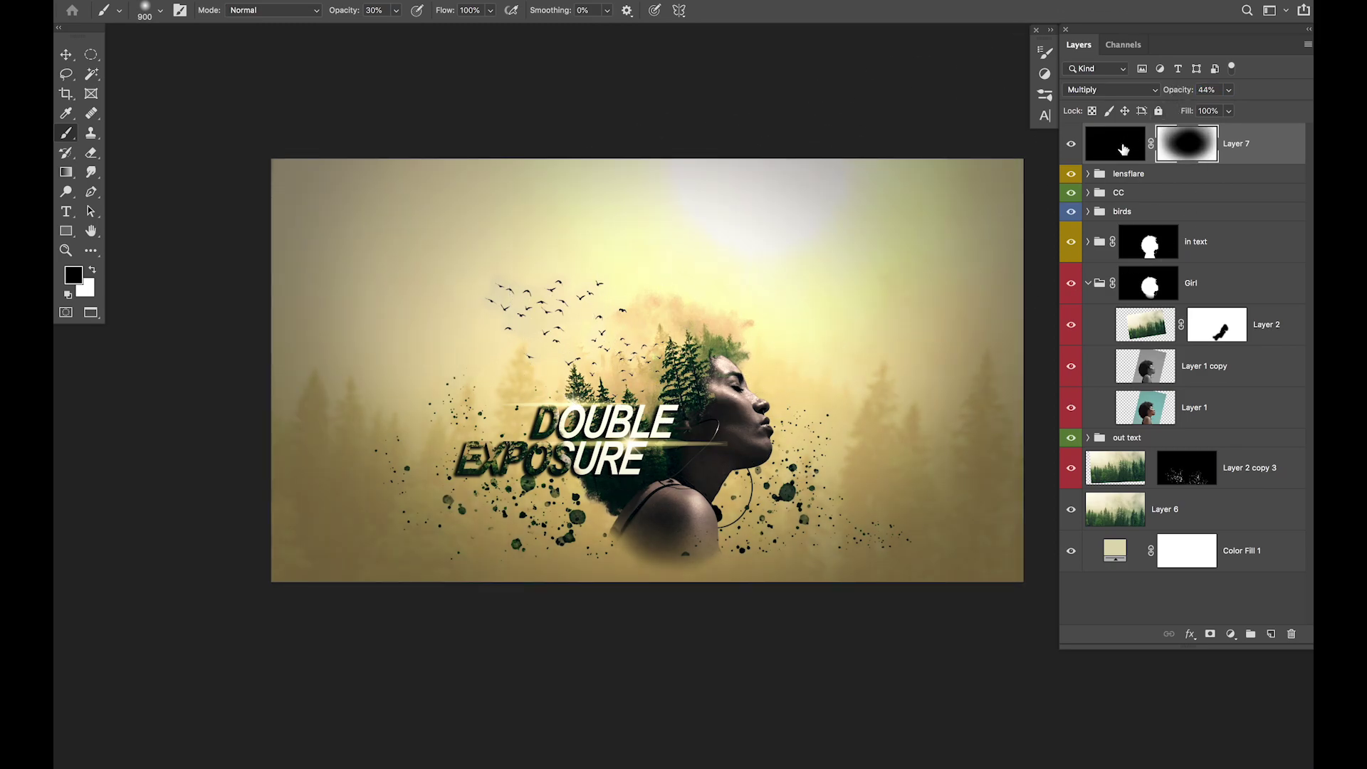